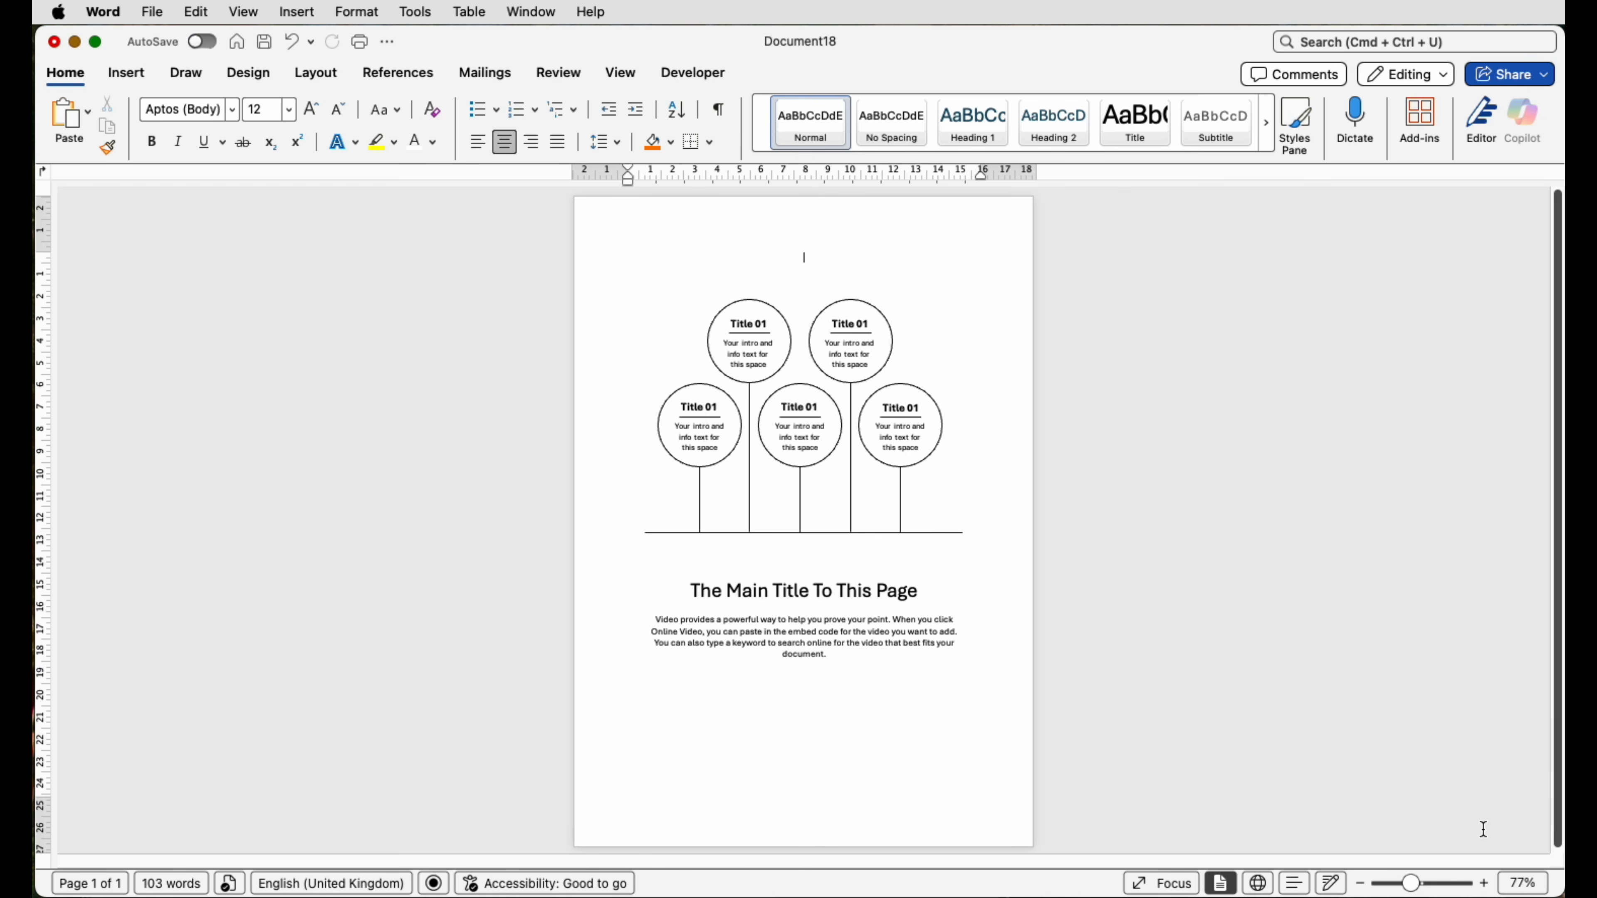
# - Create a new blank document and draw a circle about 3.7 cm in diameter in the page's upper left area
pyautogui.press('super+n')
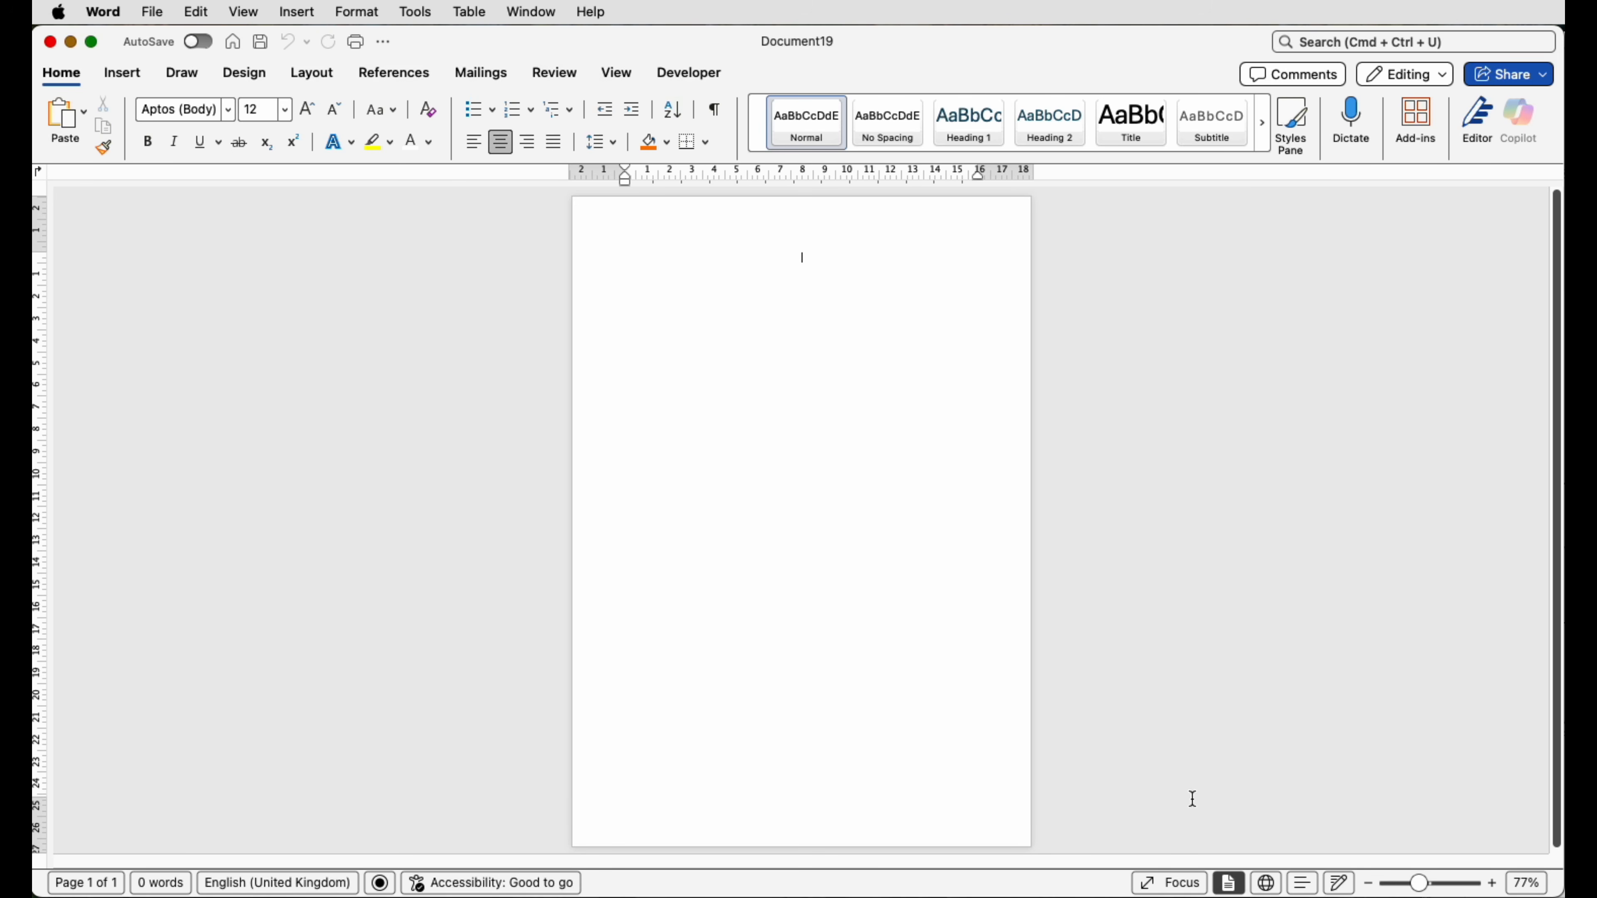
pyautogui.moveTo(1425, 885); pyautogui.dragTo(1432, 883)
pyautogui.click(140, 80)
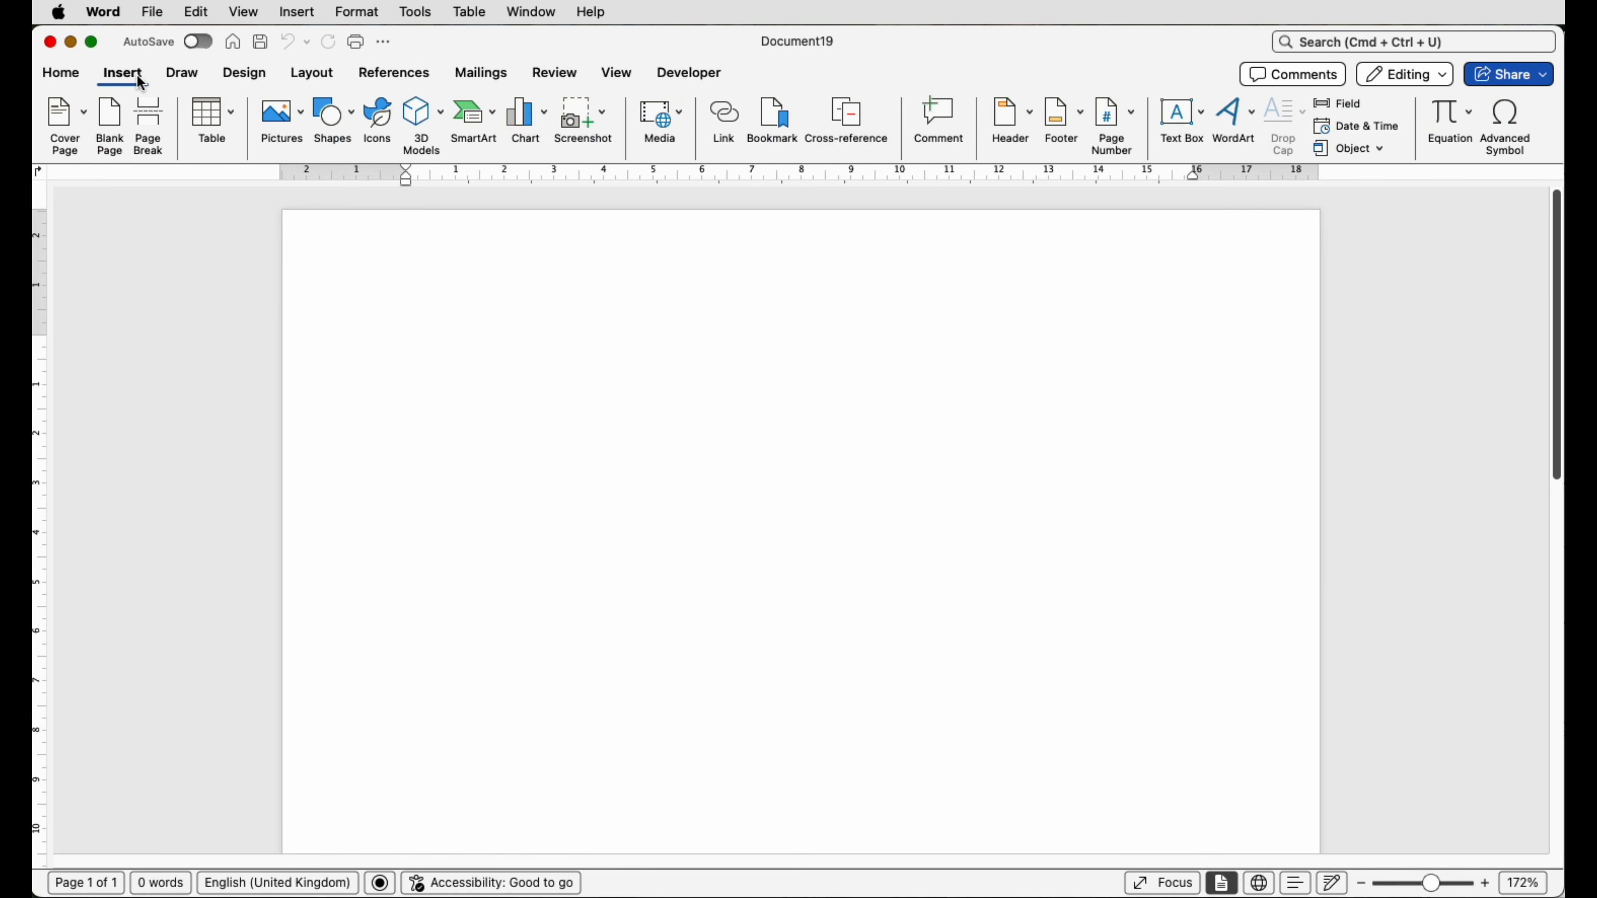
pyautogui.click(333, 116)
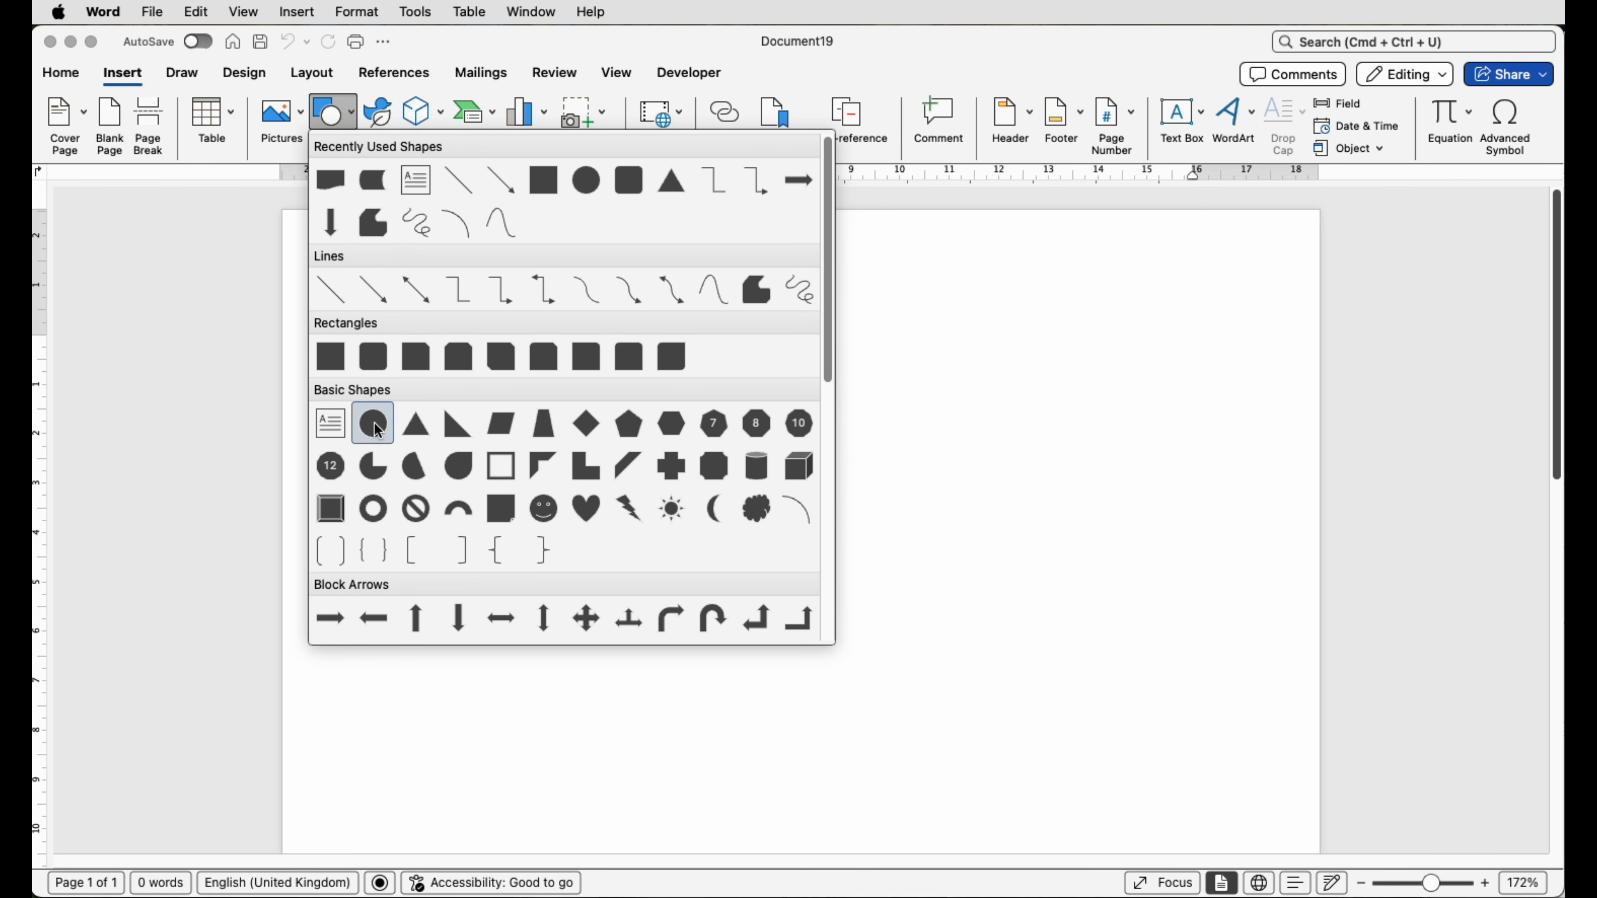
pyautogui.click(375, 428)
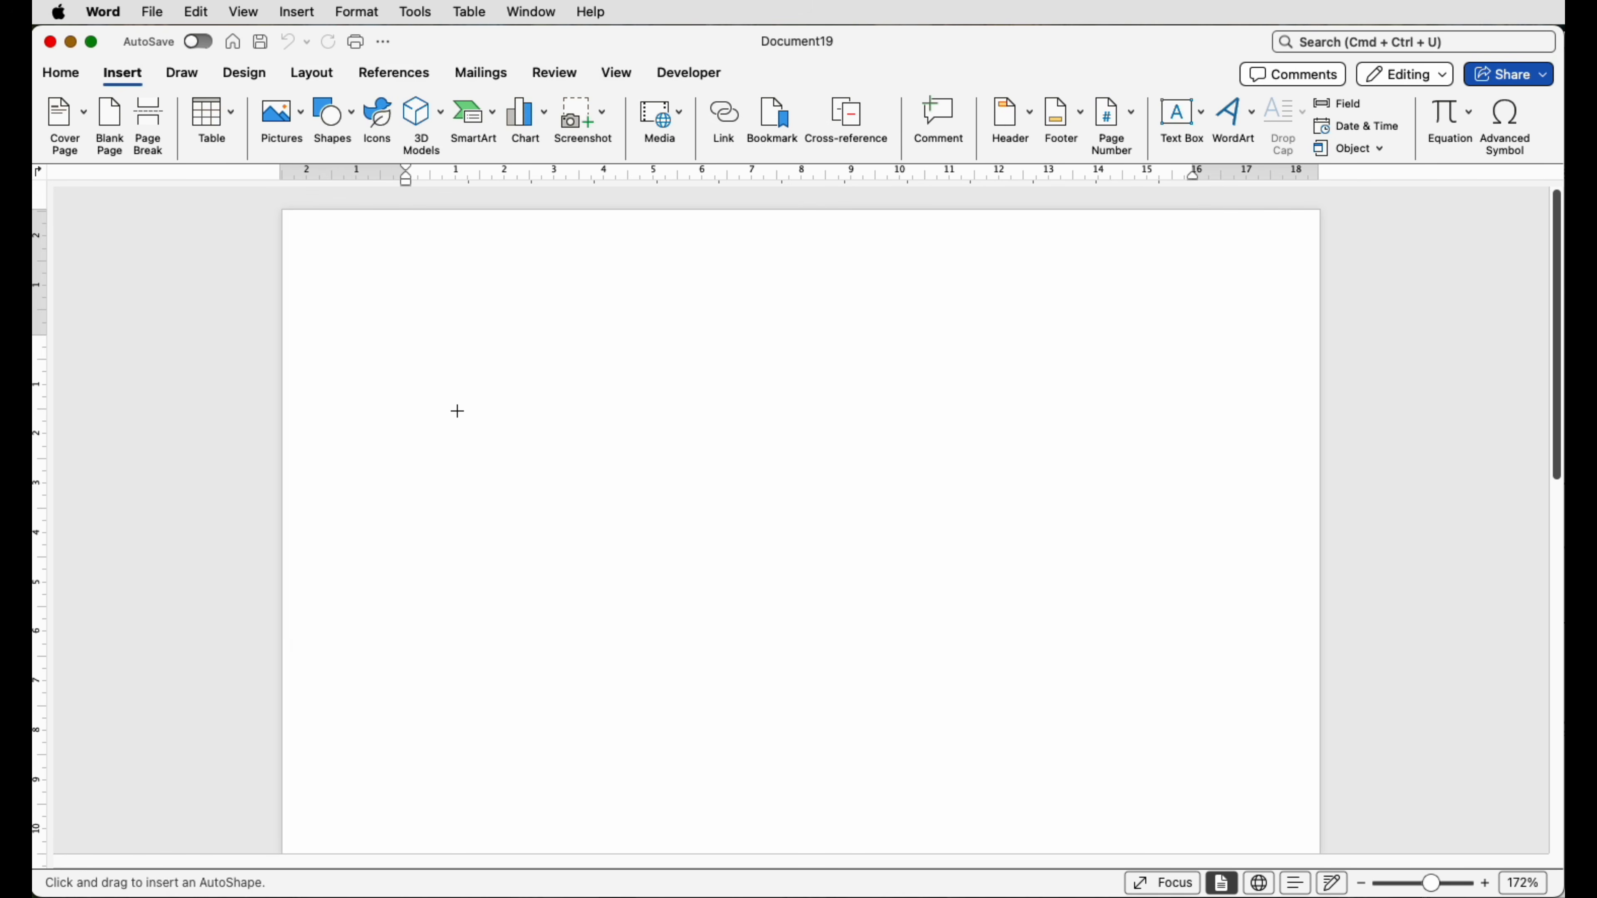
pyautogui.moveTo(456, 411); pyautogui.dragTo(618, 618)
pyautogui.moveTo(442, 397); pyautogui.dragTo(581, 583)
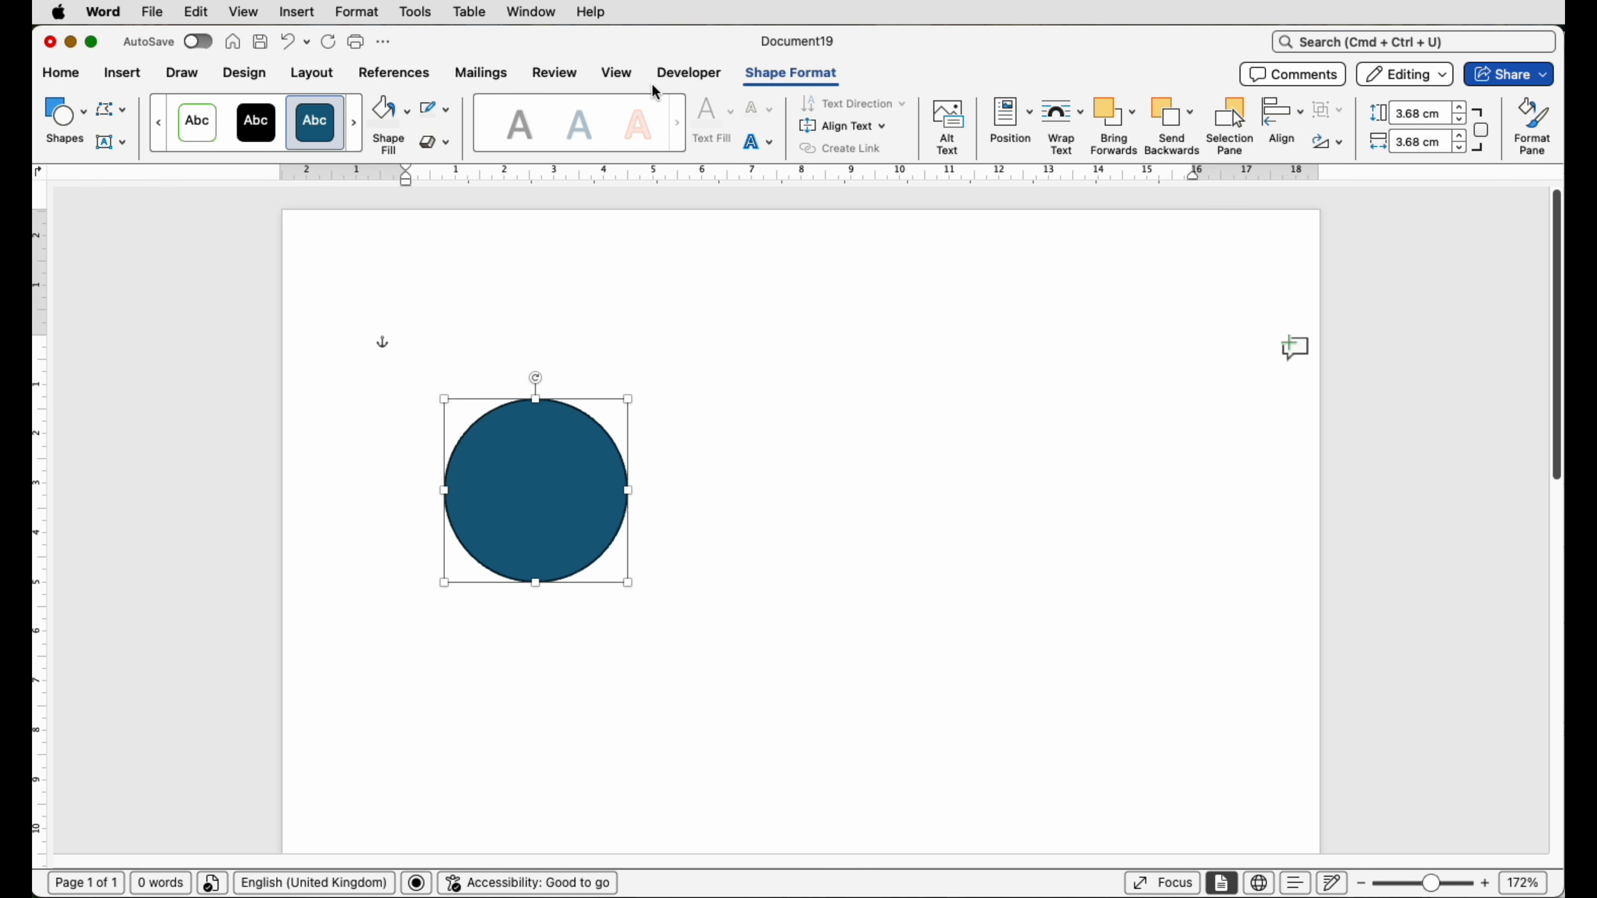
# - Give the circle a black outline and no fill
pyautogui.click(446, 112)
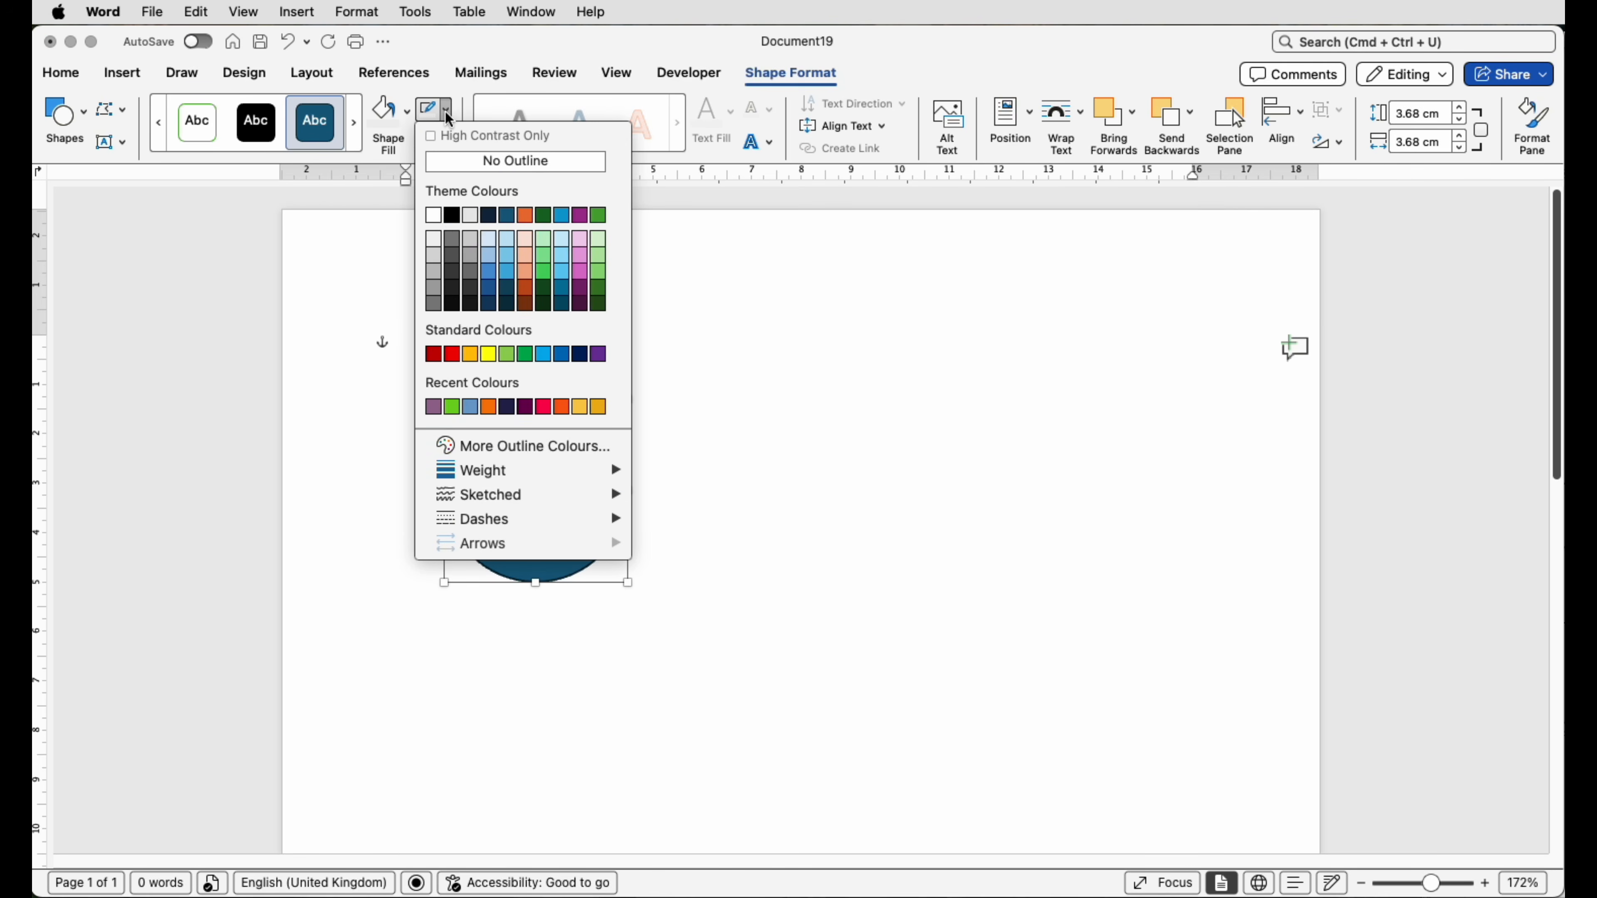
pyautogui.click(453, 217)
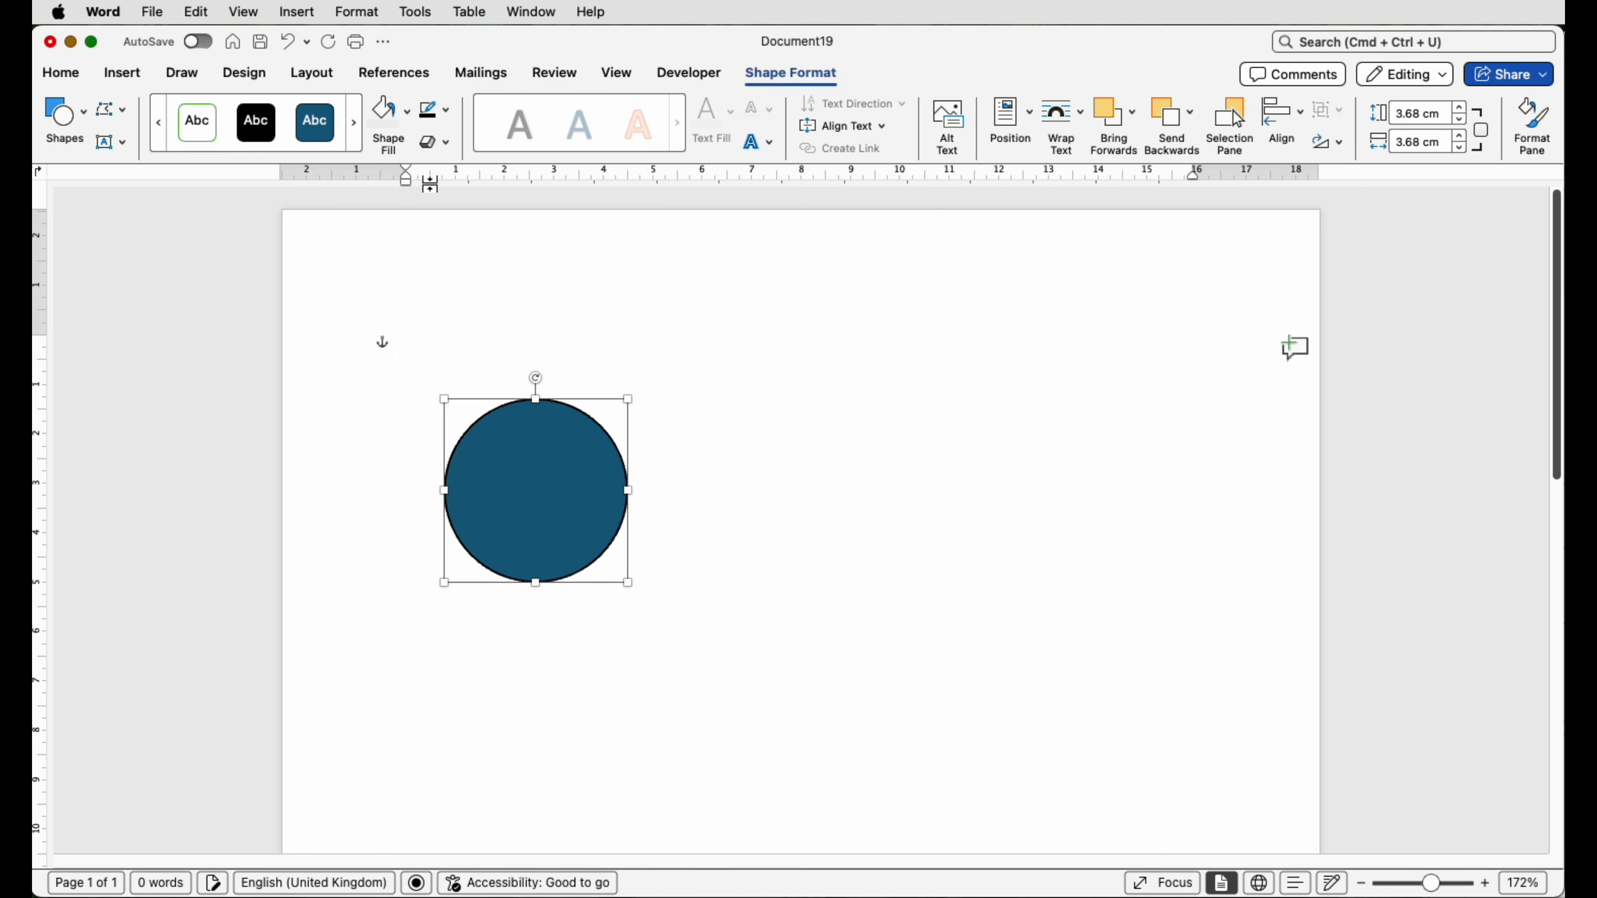
pyautogui.click(407, 119)
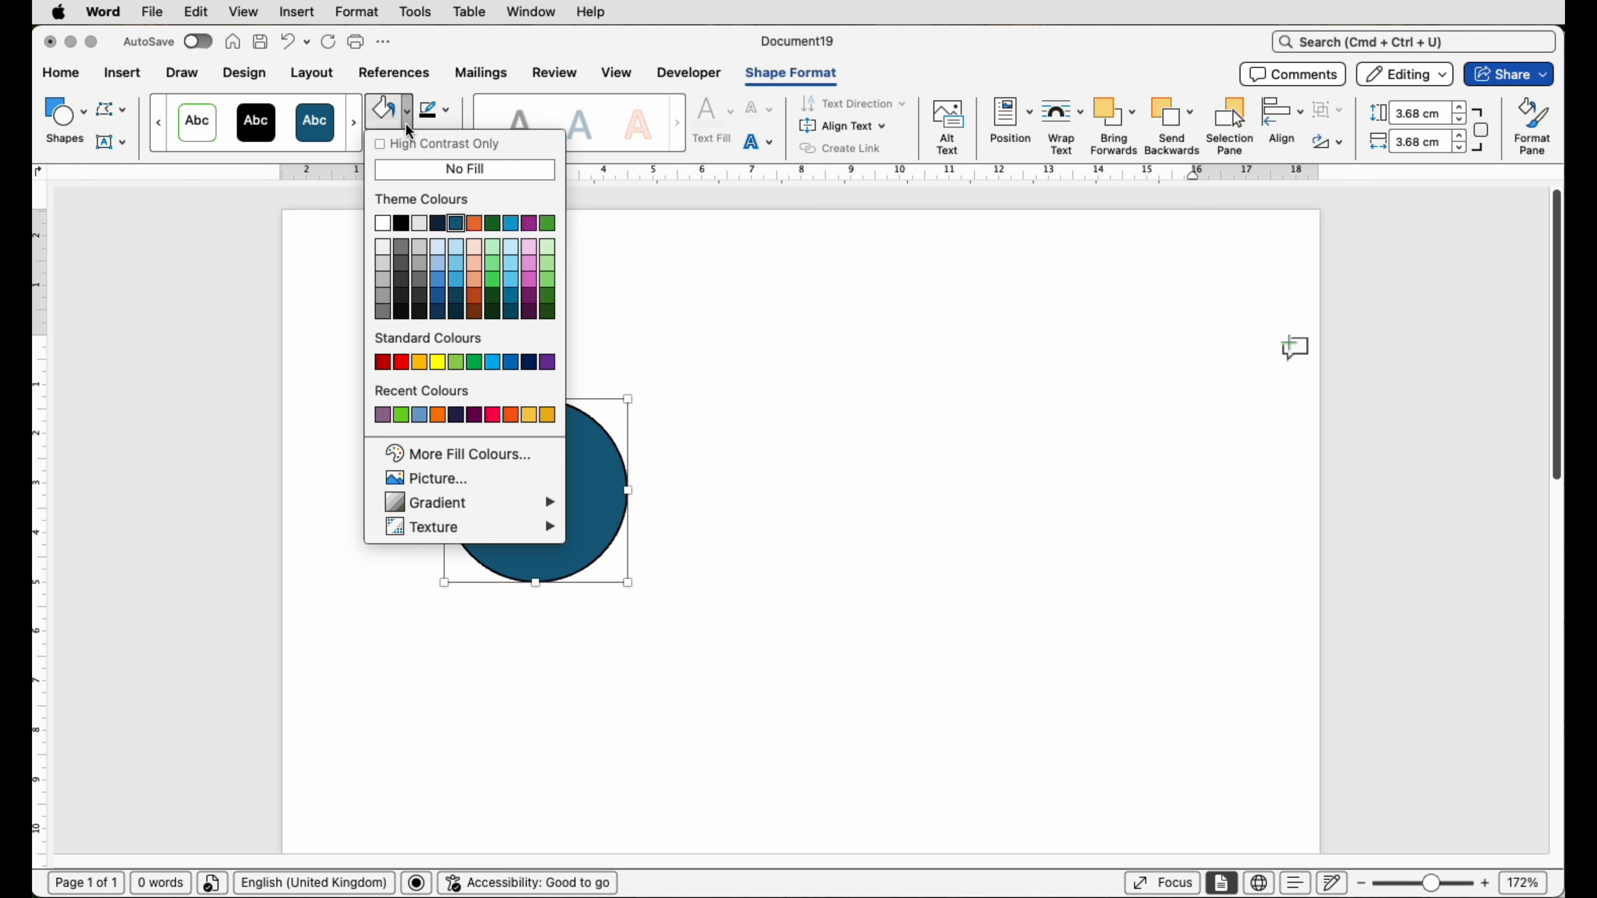
pyautogui.click(420, 175)
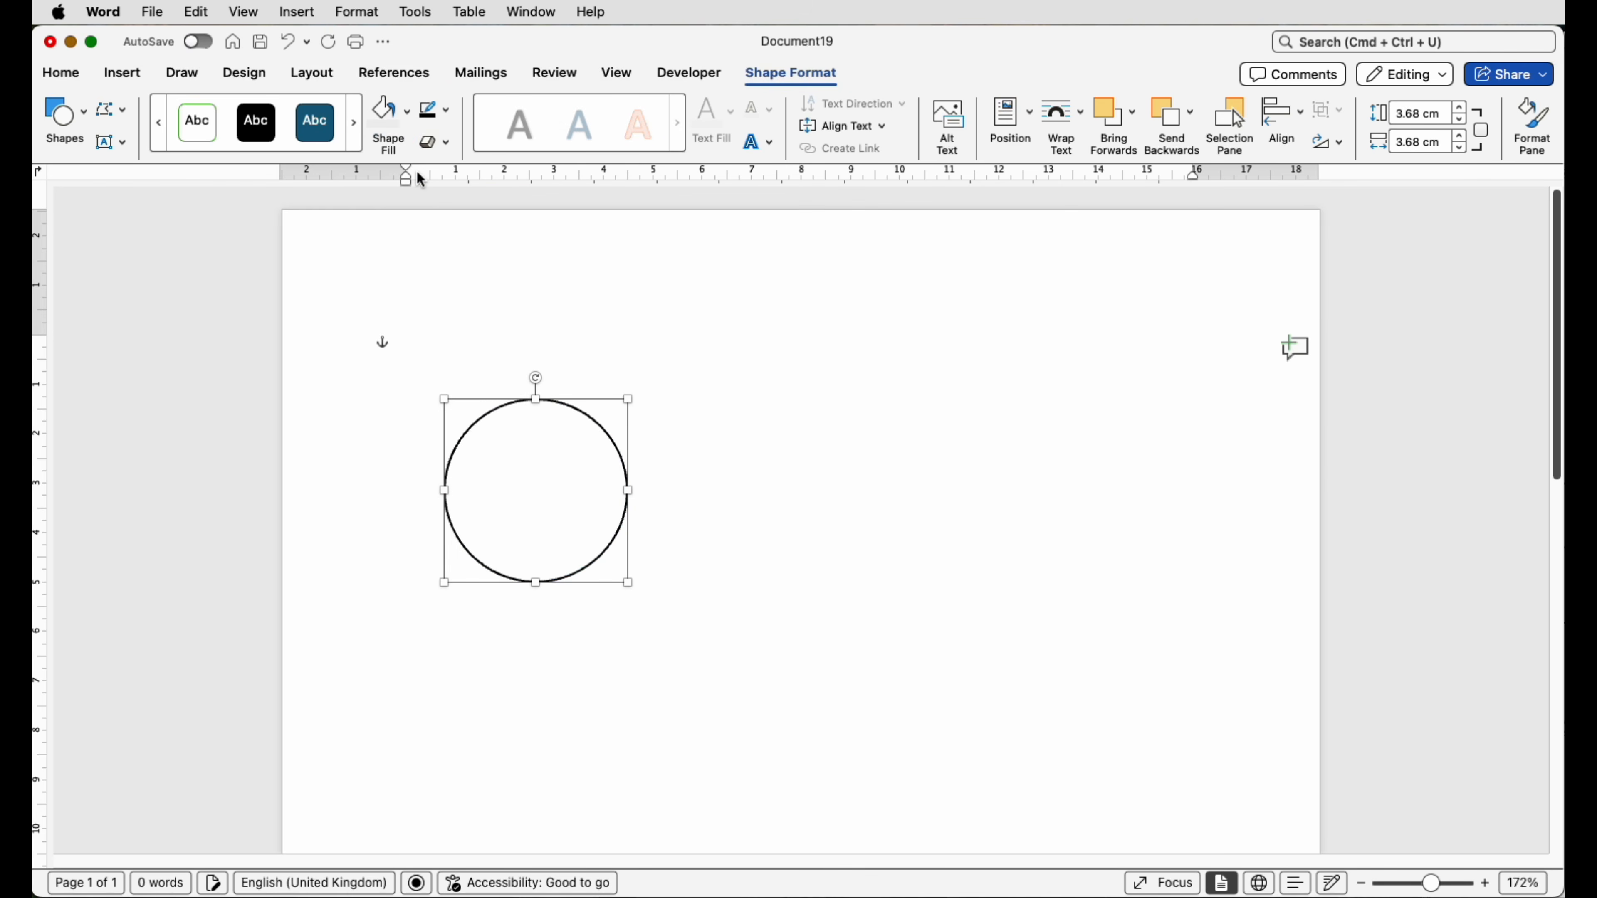
pyautogui.click(759, 454)
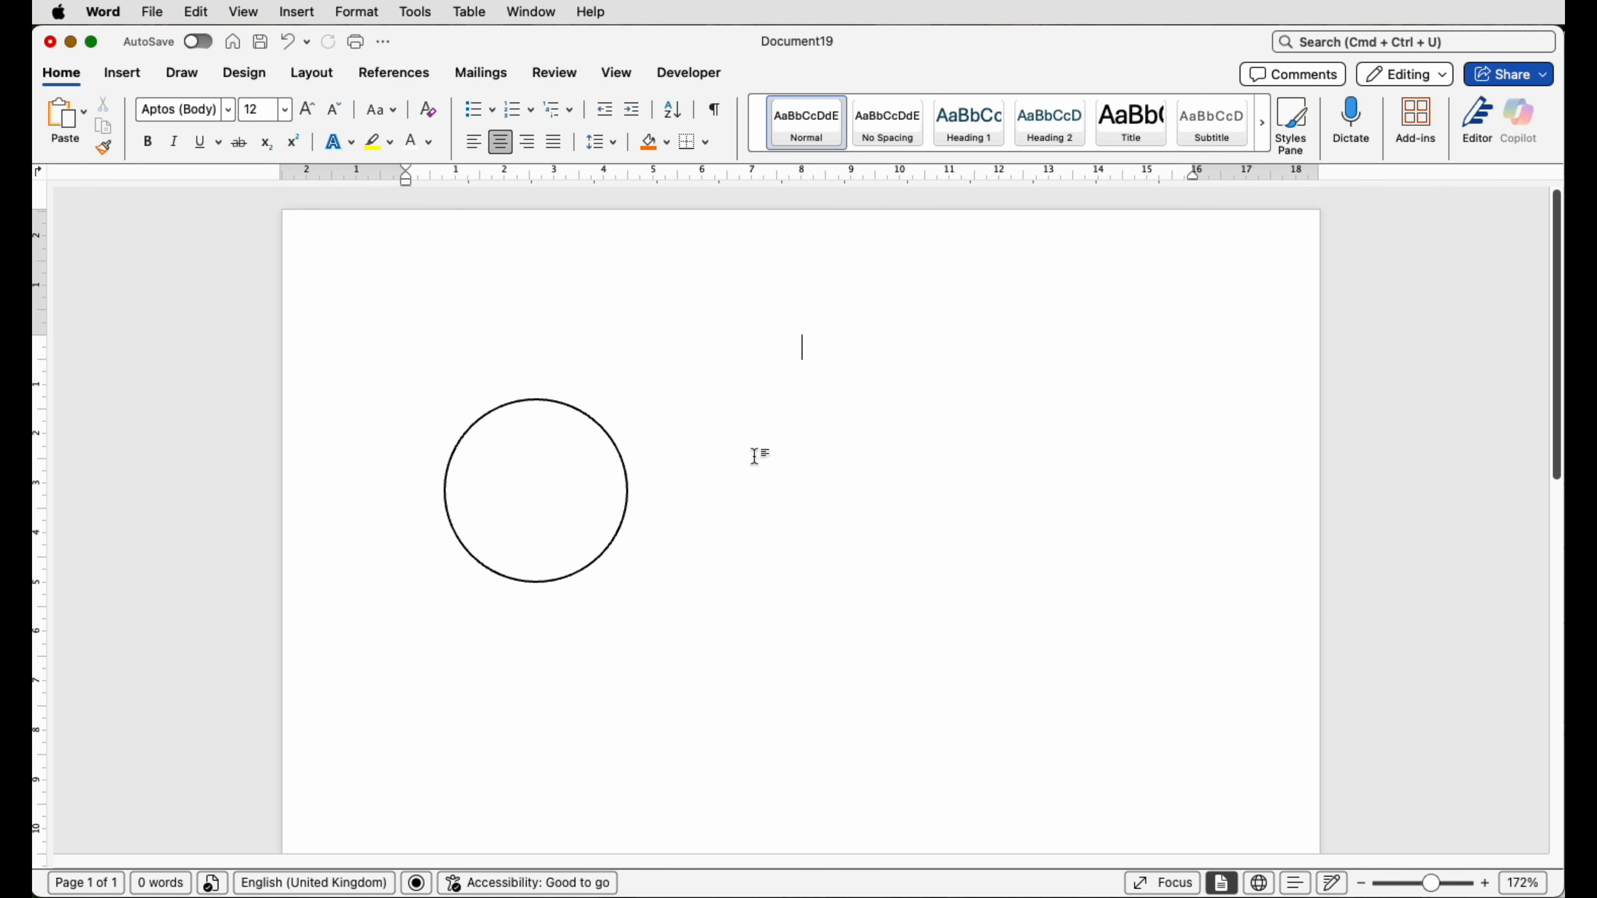
# - Draw a text box about 2.8 cm wide and 1 cm high in the circle's upper half, containing "Title 01"
pyautogui.click(120, 74)
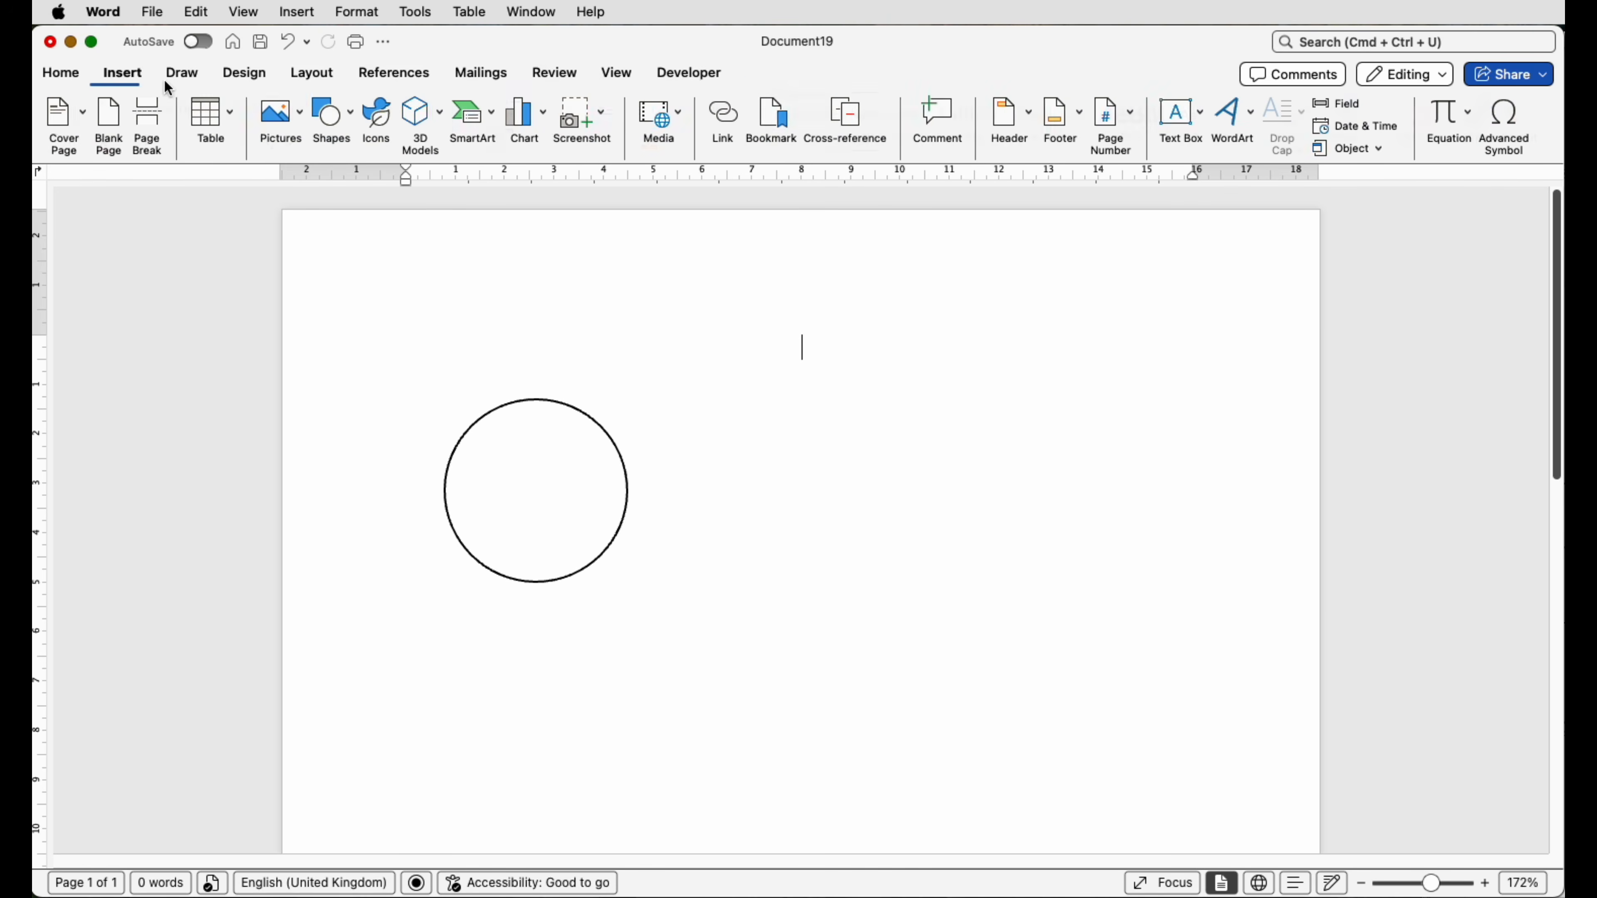
pyautogui.click(1200, 122)
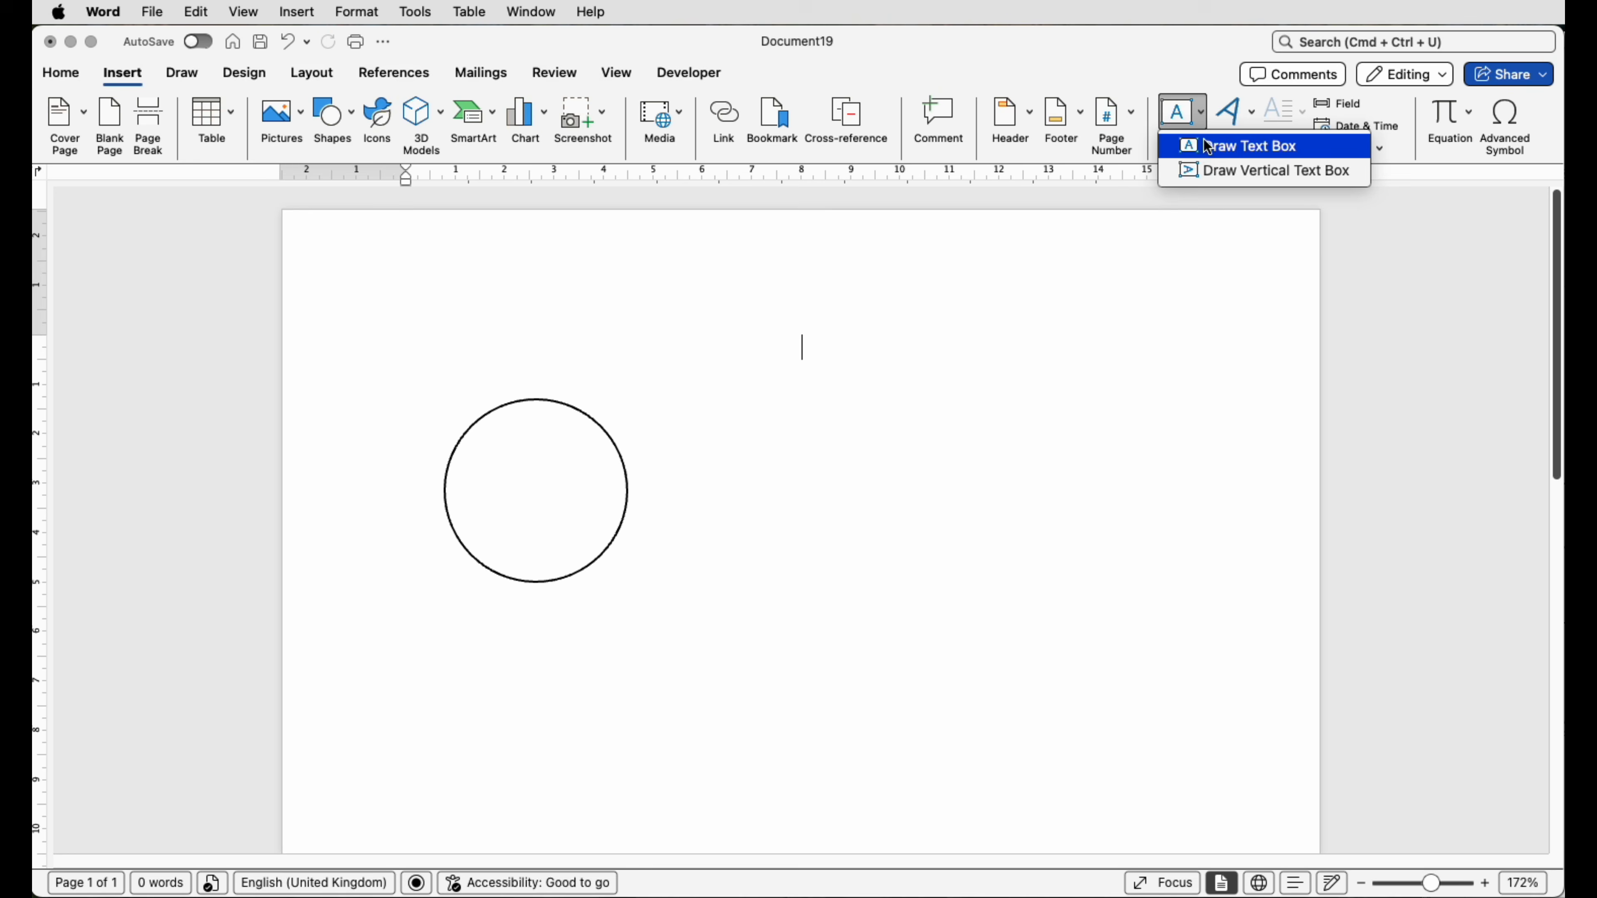
pyautogui.click(1204, 146)
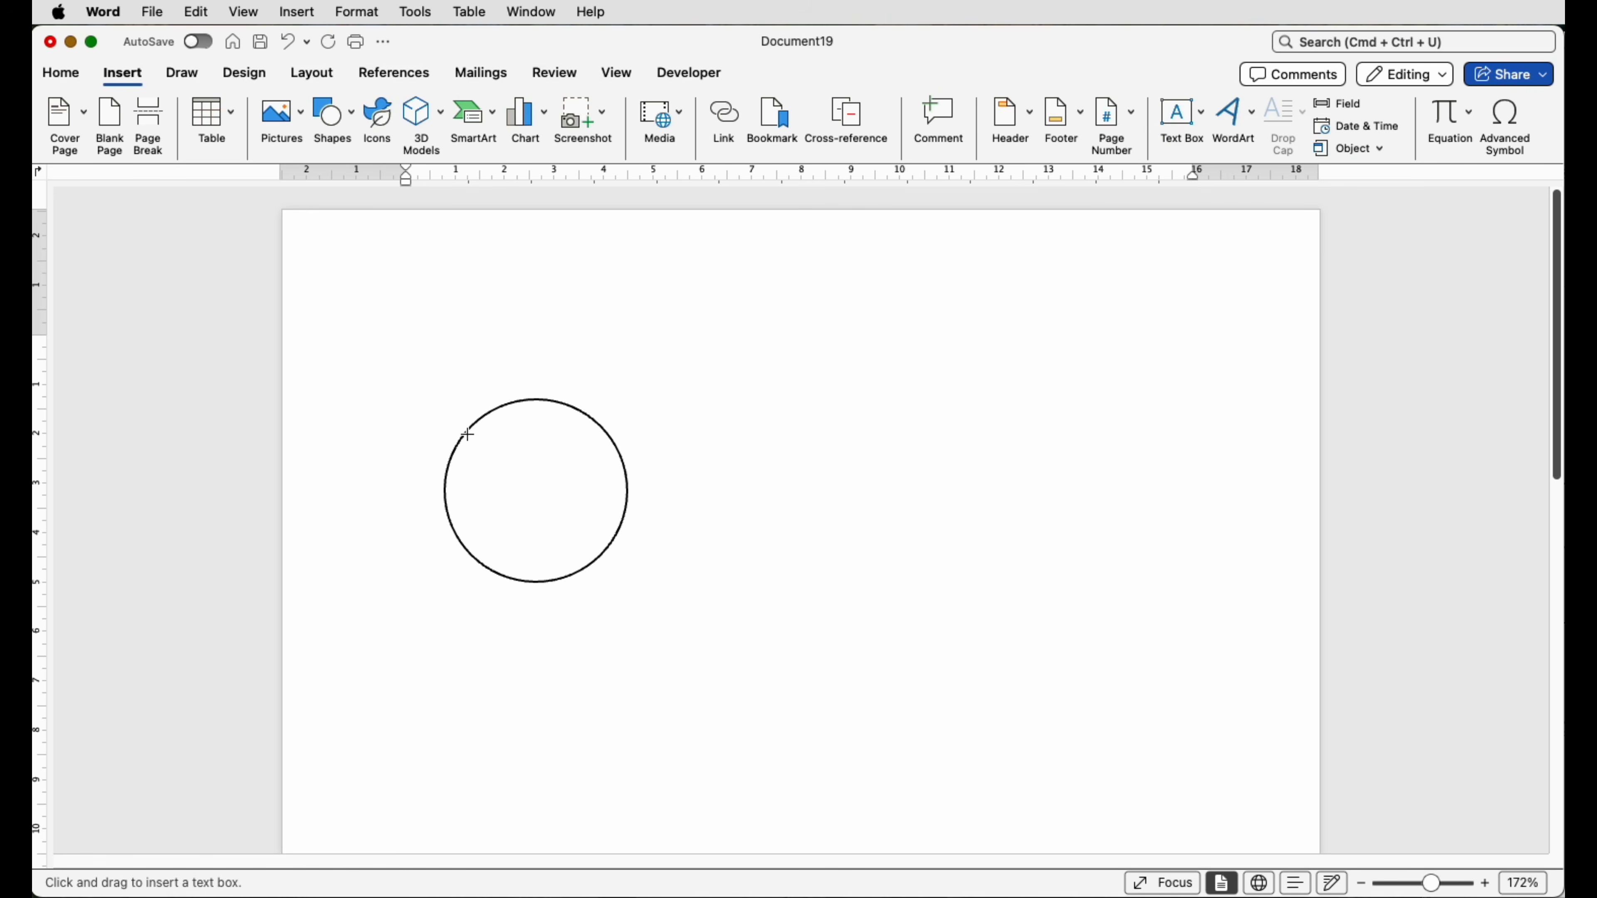
pyautogui.moveTo(467, 434); pyautogui.dragTo(606, 485)
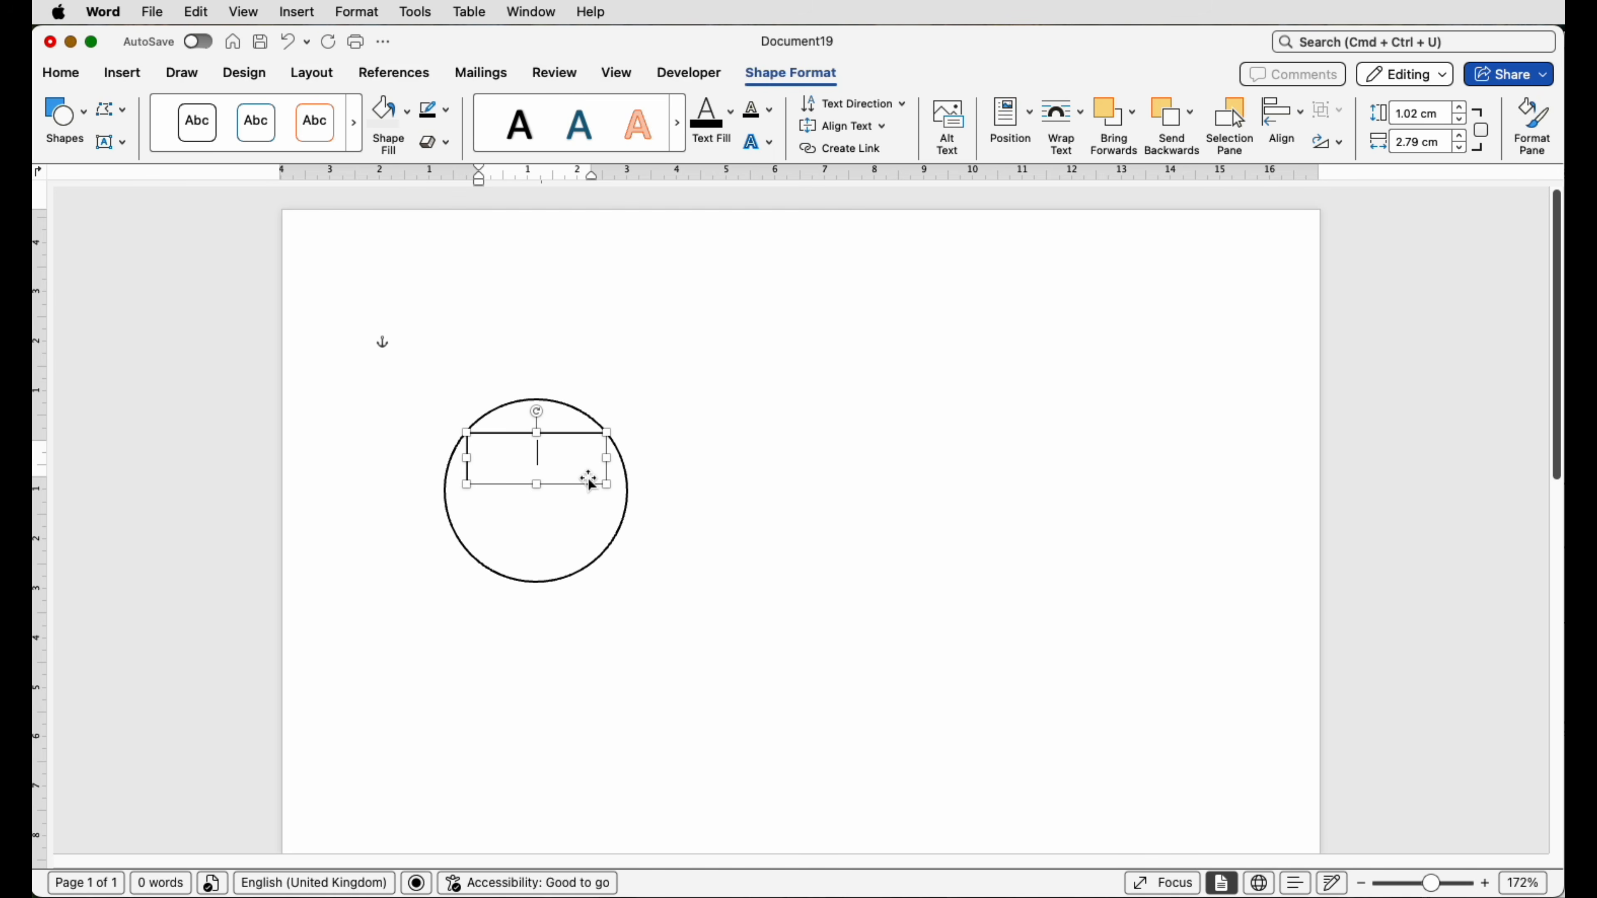
pyautogui.write('Title ')
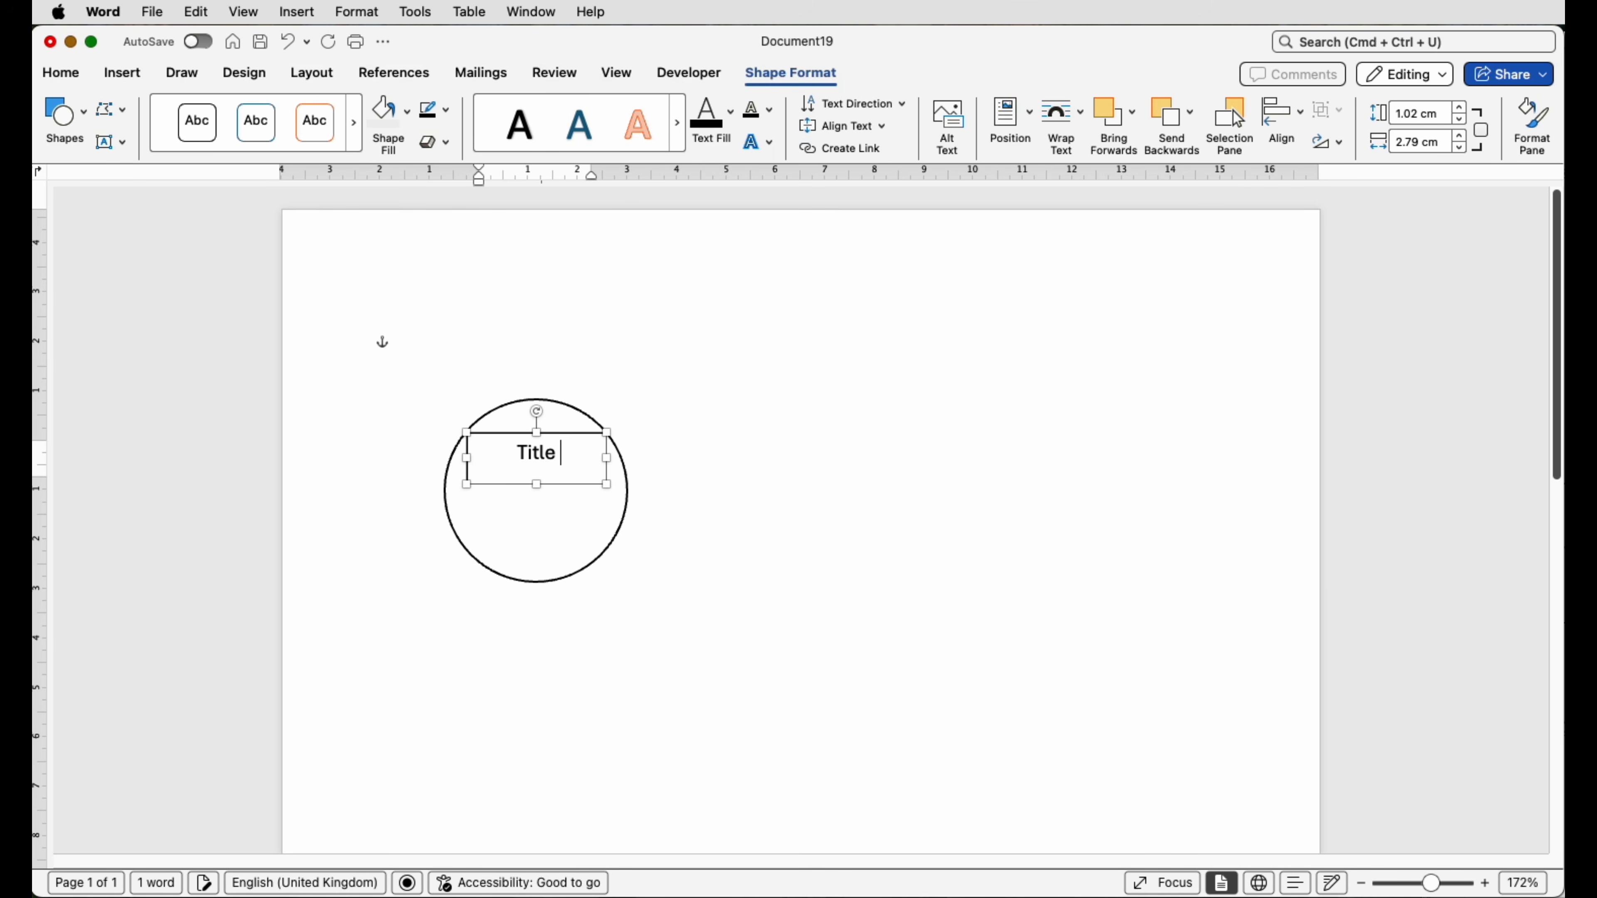
pyautogui.write('01')
pyautogui.click(648, 435)
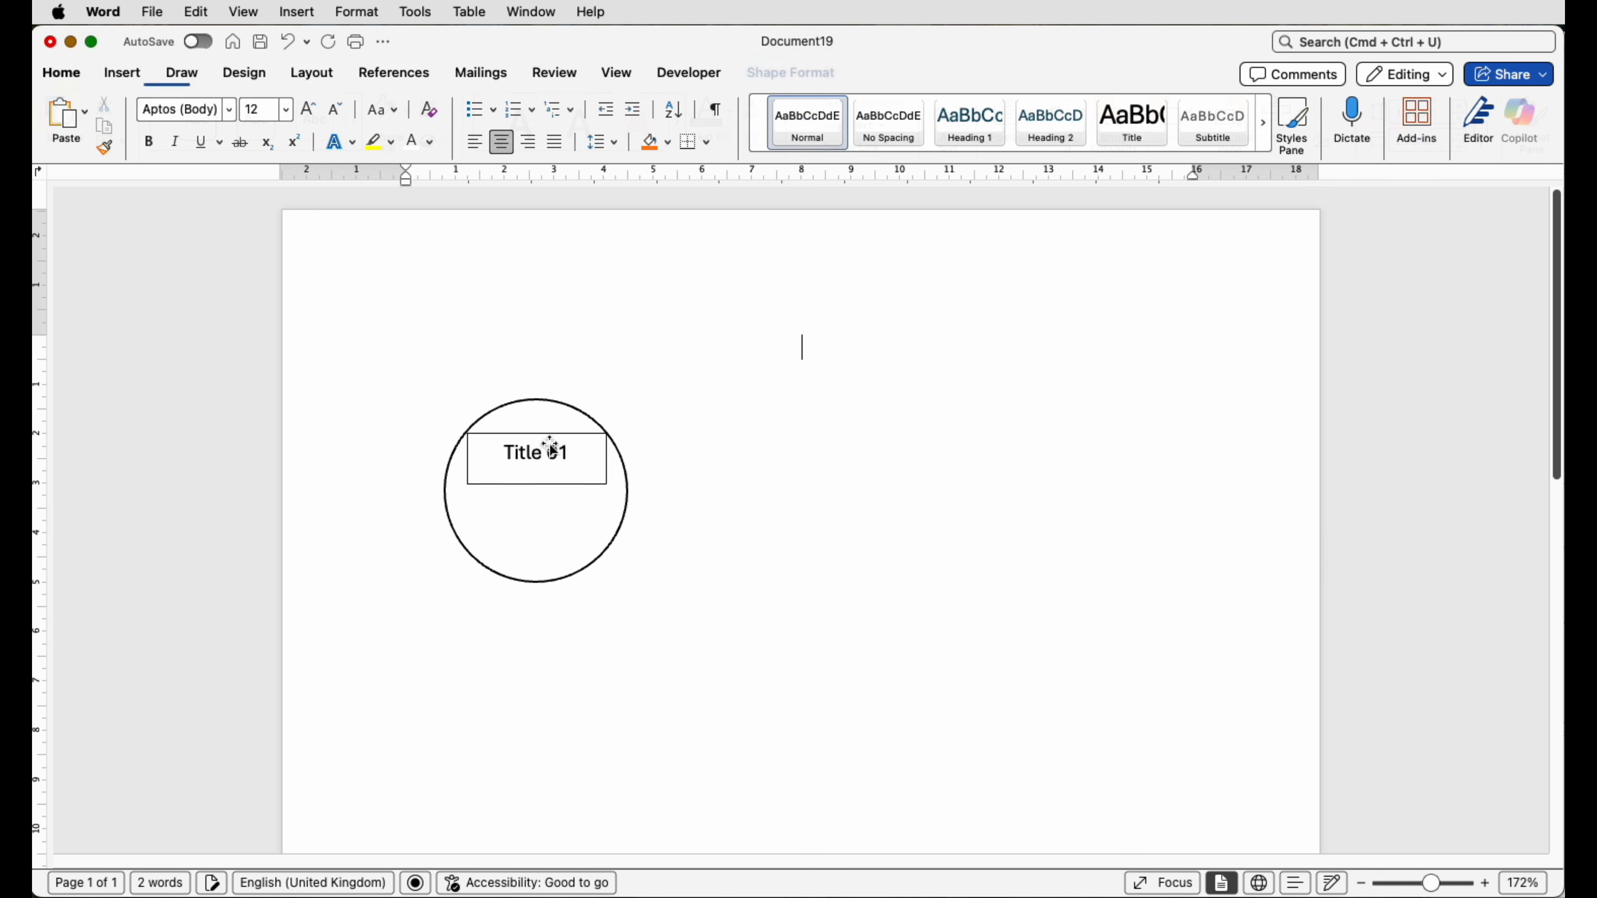
# - Make the "Title 01" text bold and increase its font size to 16
pyautogui.click(527, 461)
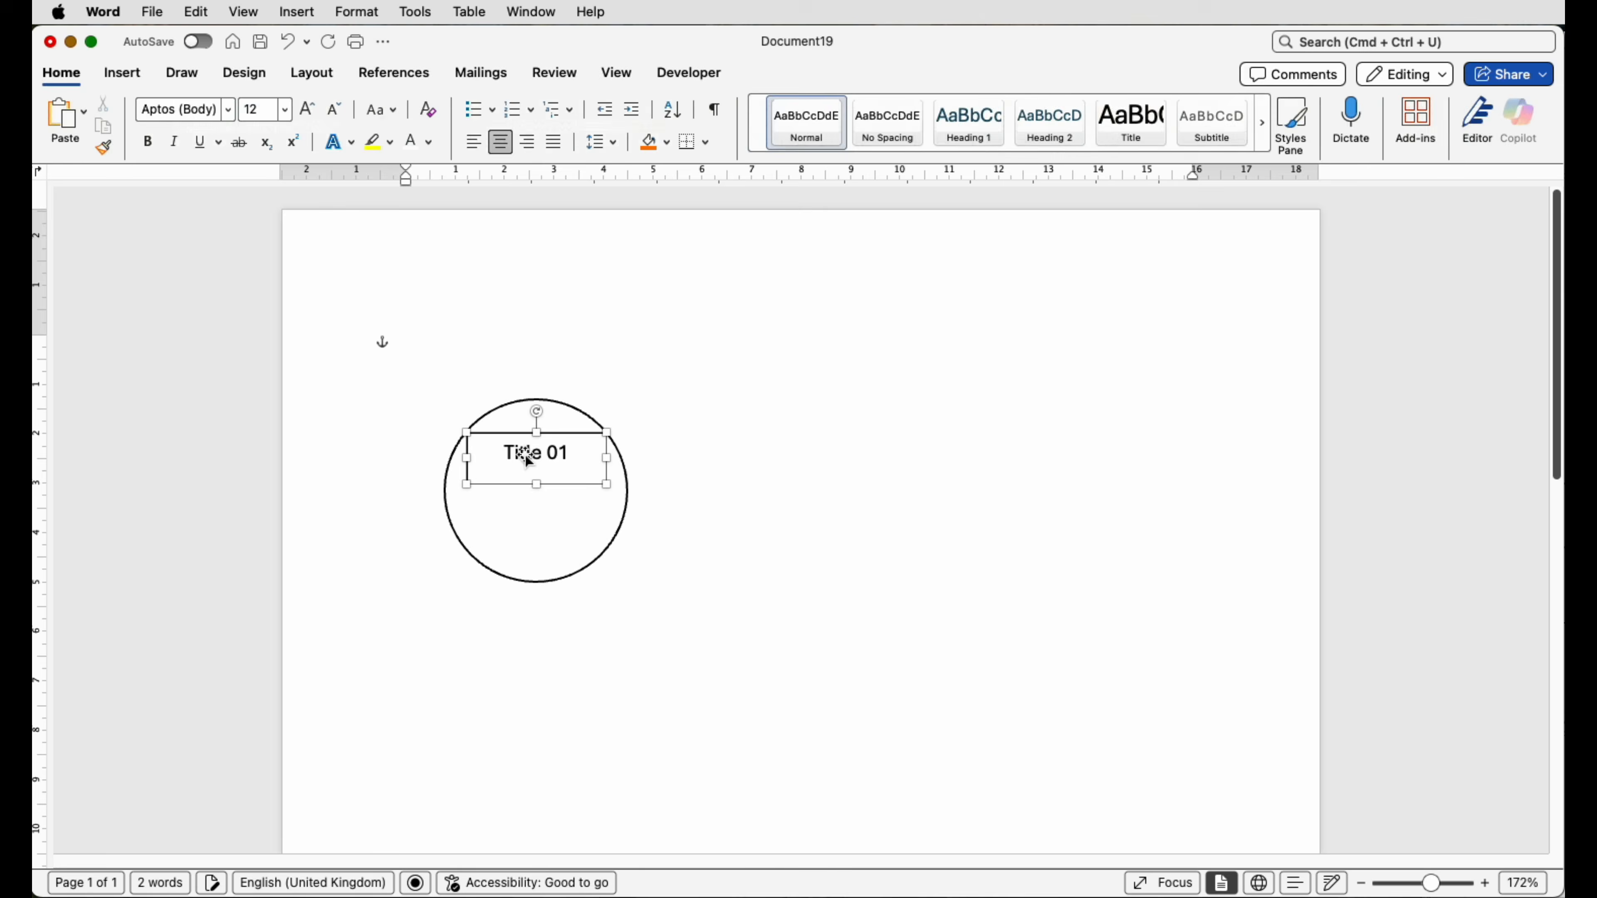
pyautogui.click(61, 73)
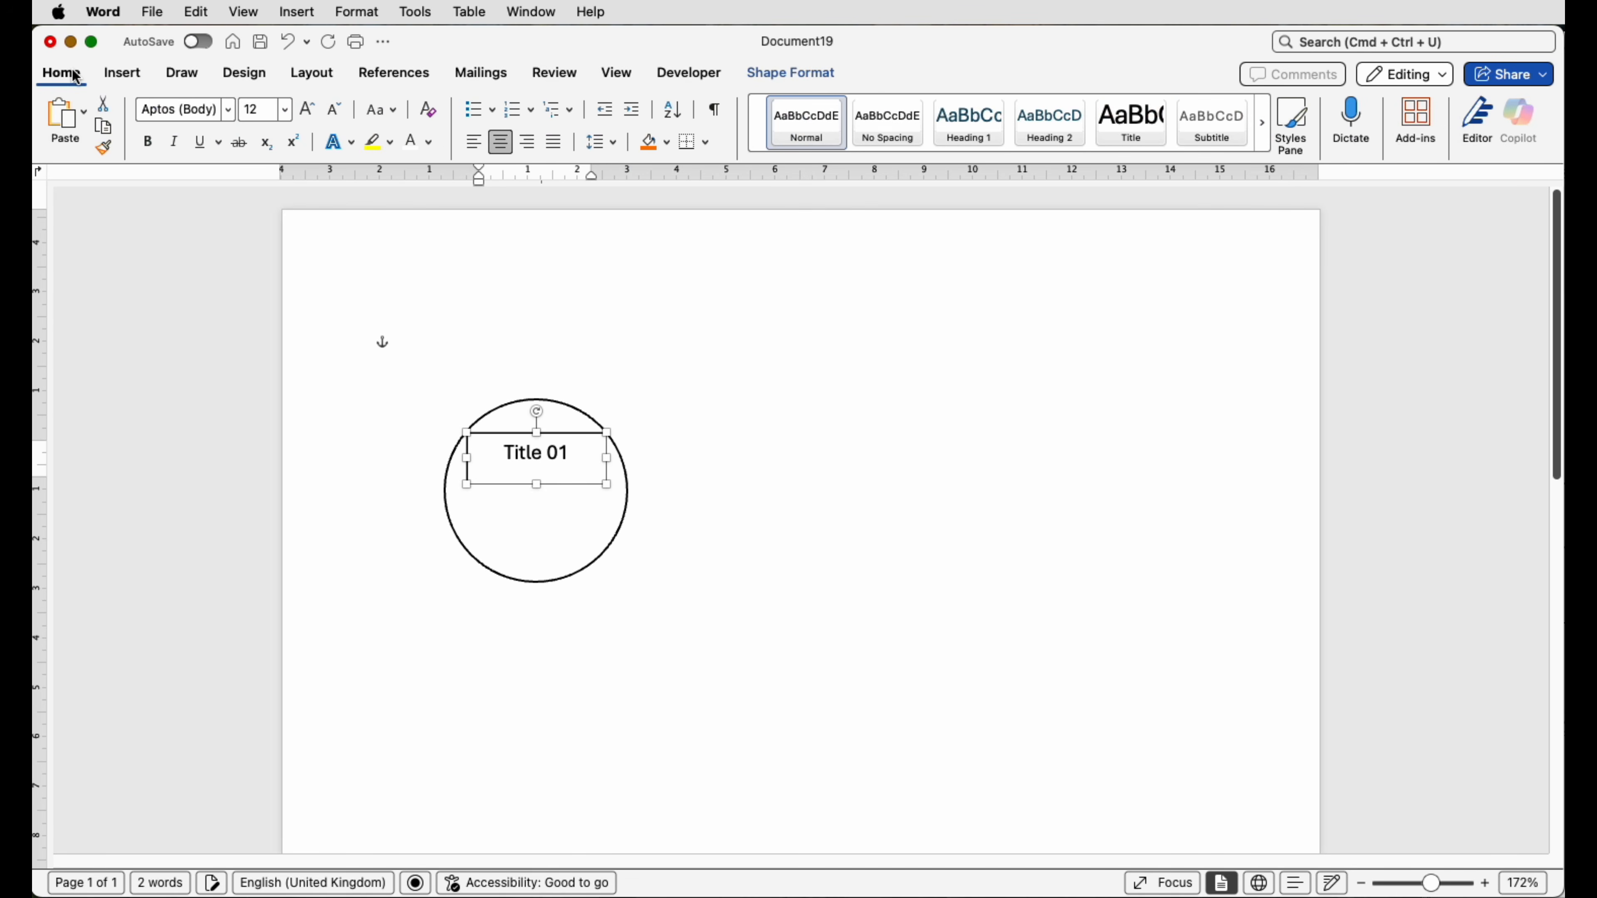
pyautogui.click(147, 142)
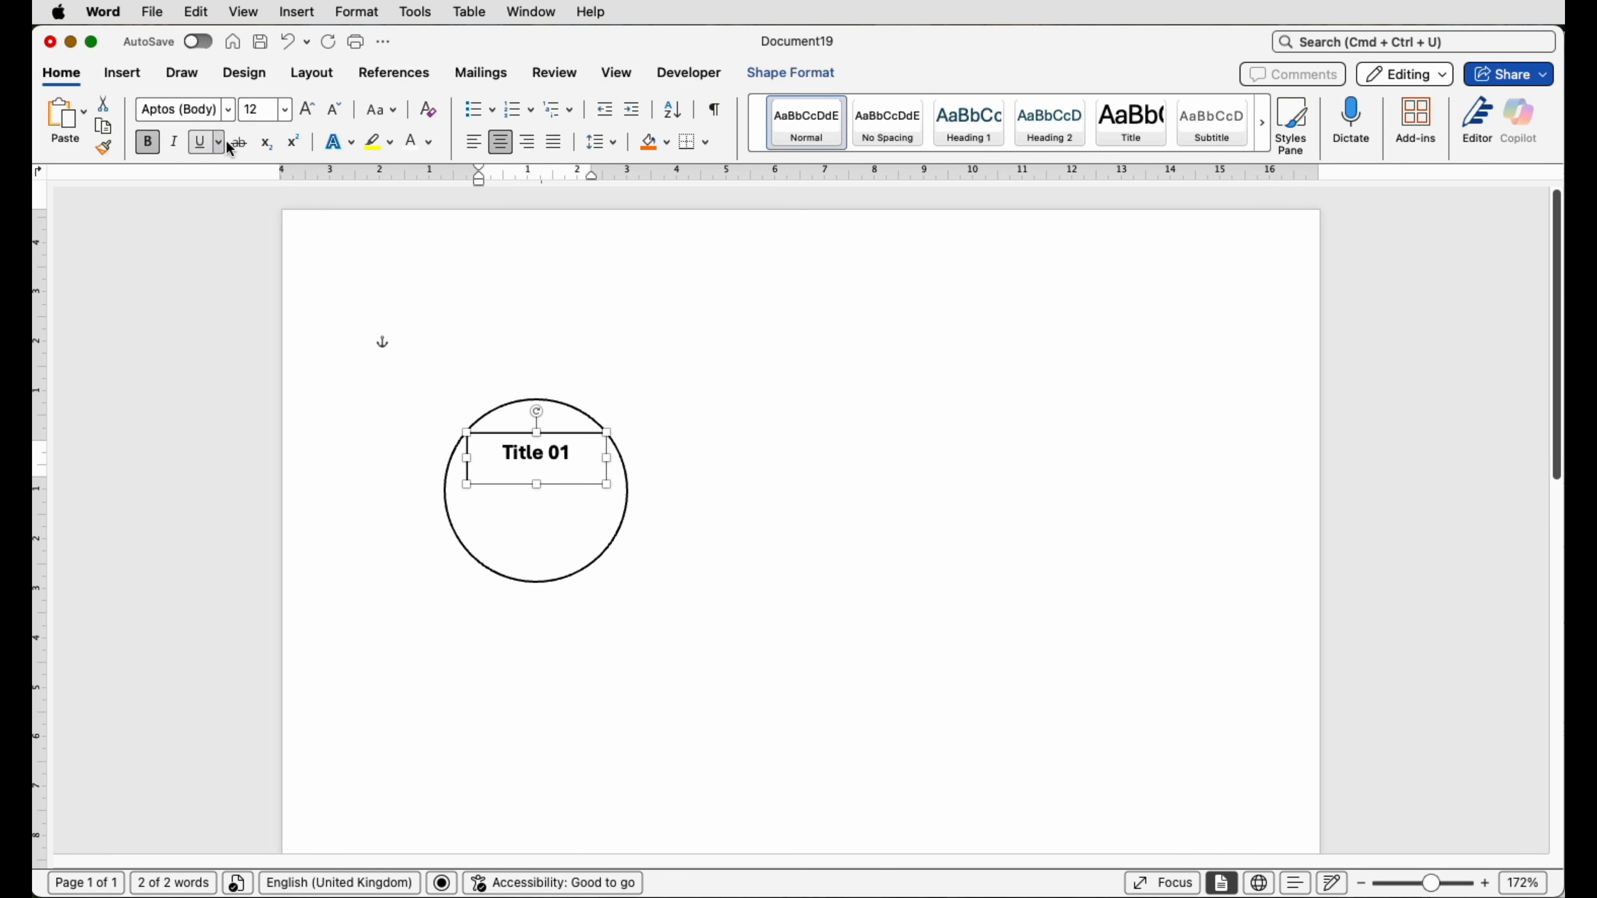
pyautogui.click(307, 112)
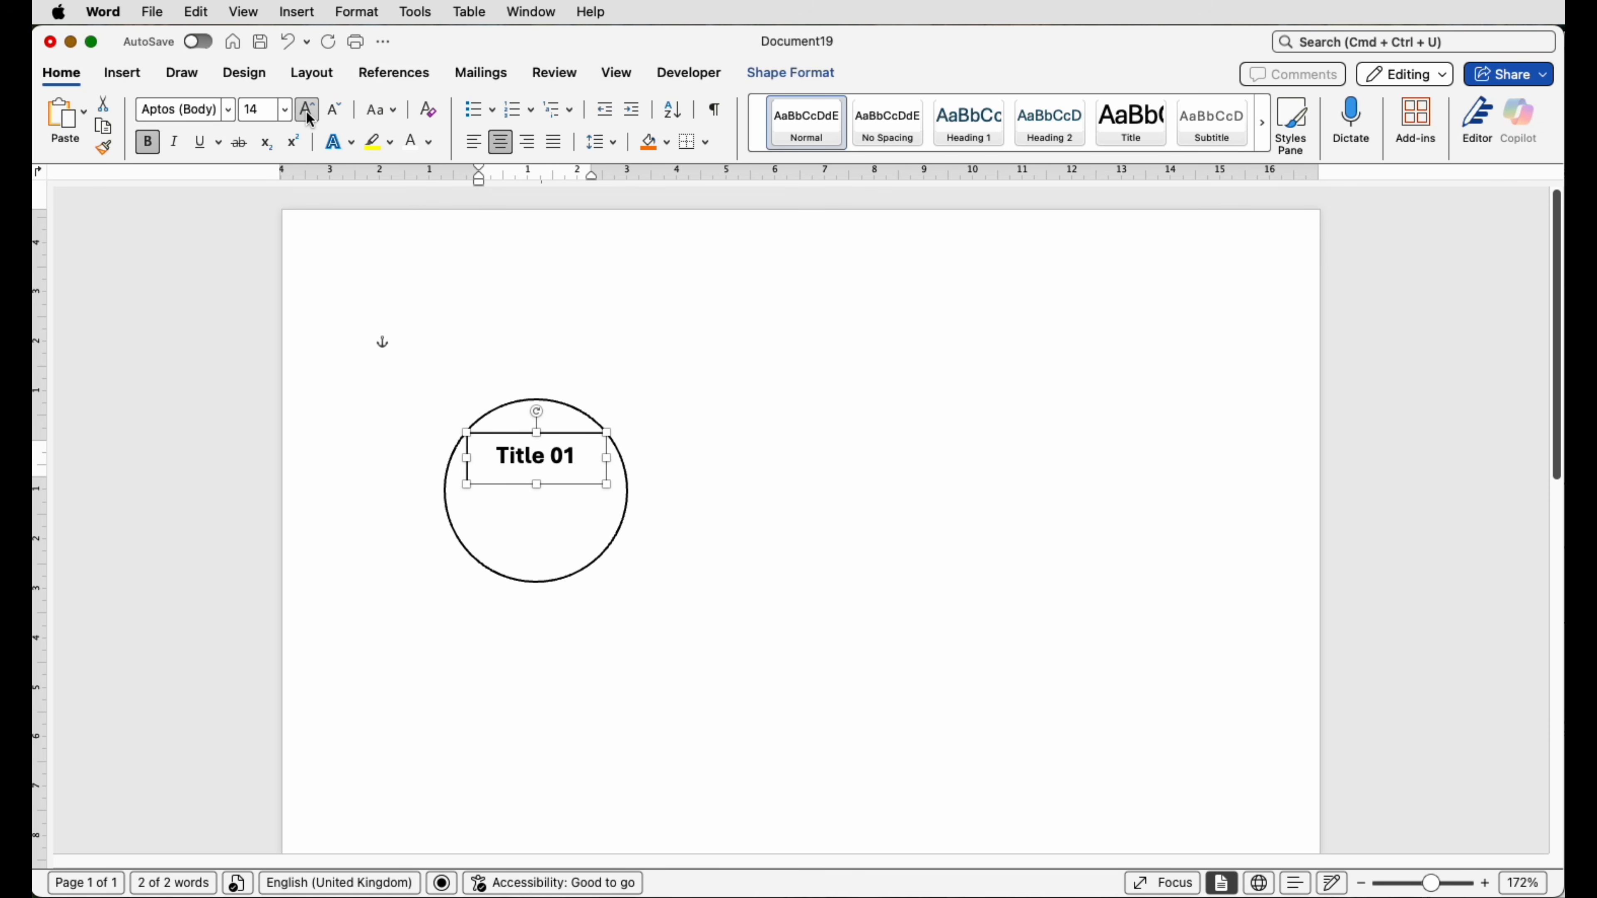
pyautogui.click(679, 423)
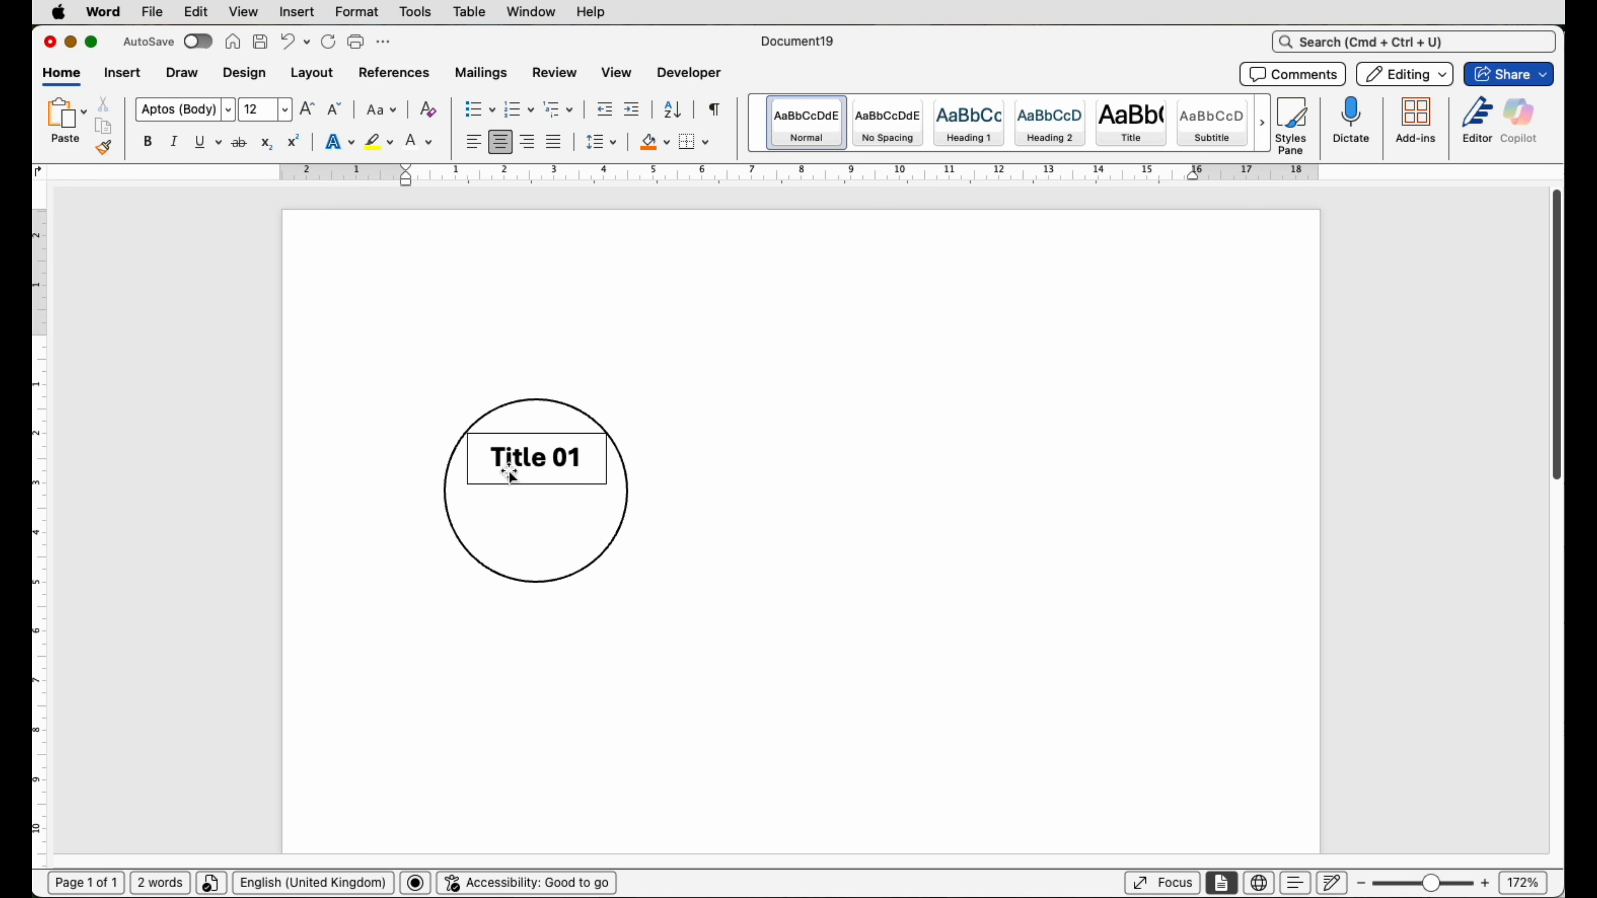
# - Remove the outline and fill from the "Title 01" text box
pyautogui.click(536, 464)
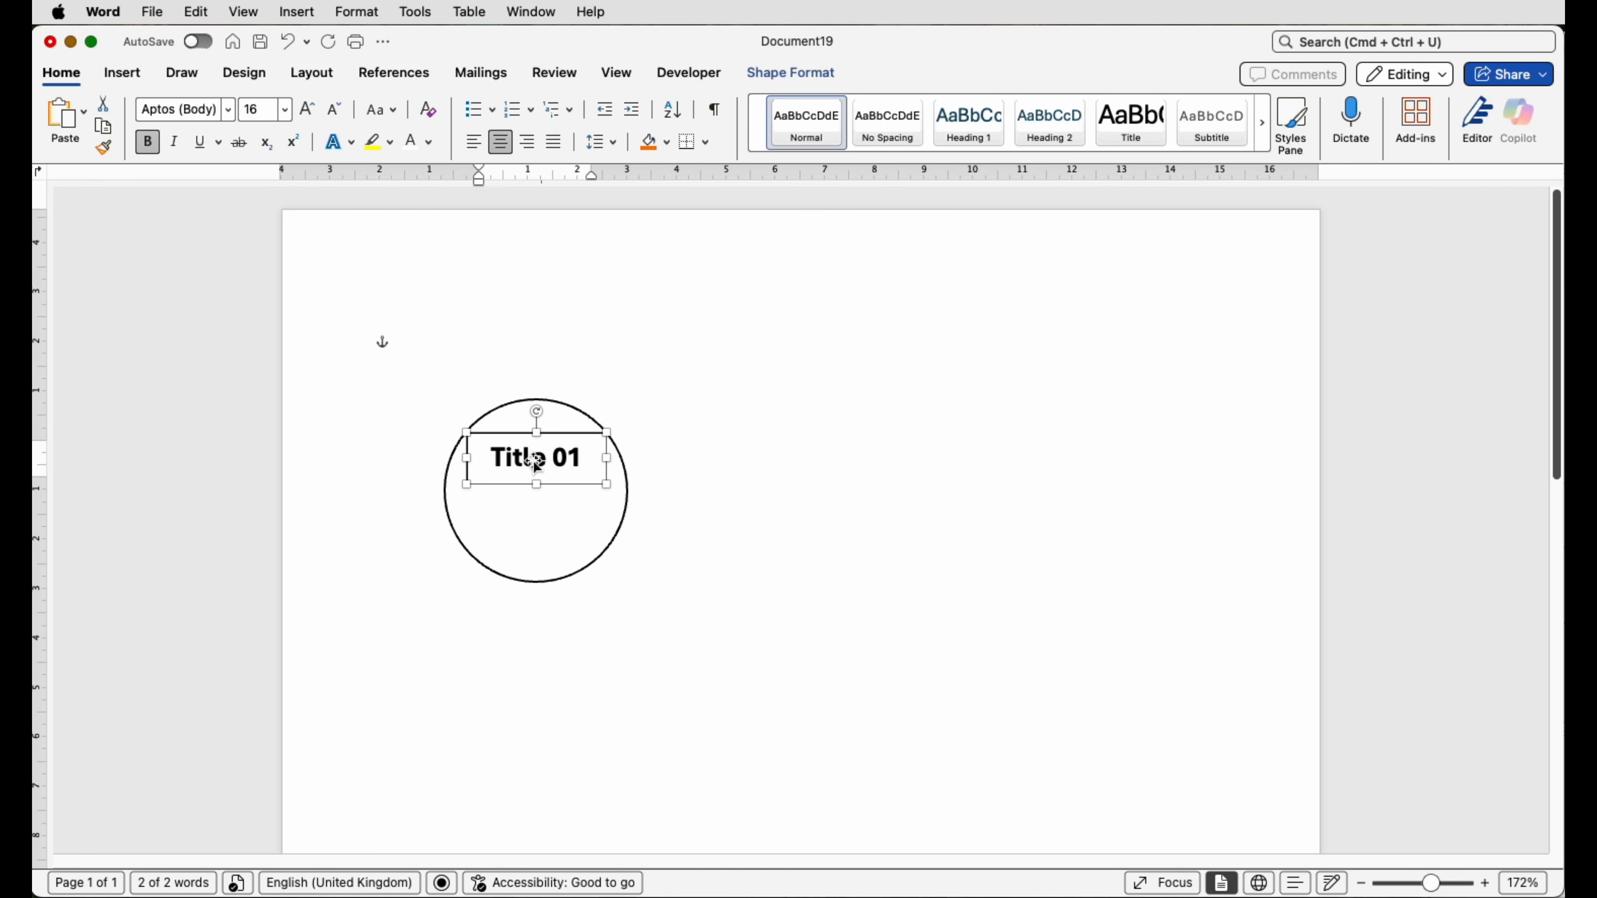
pyautogui.click(805, 74)
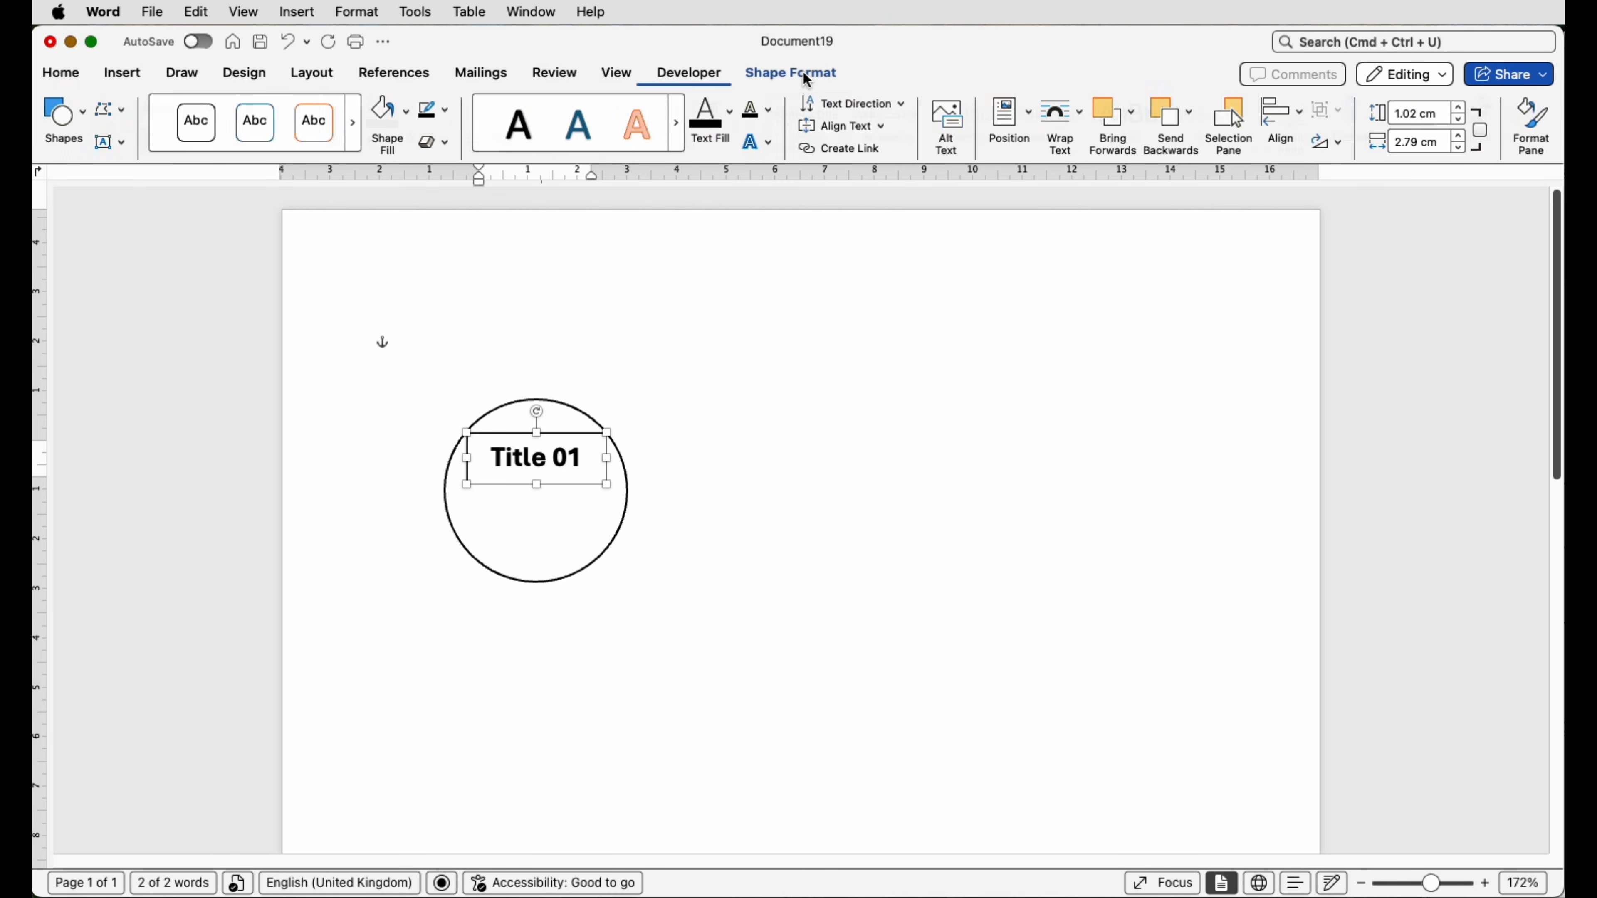
pyautogui.click(447, 114)
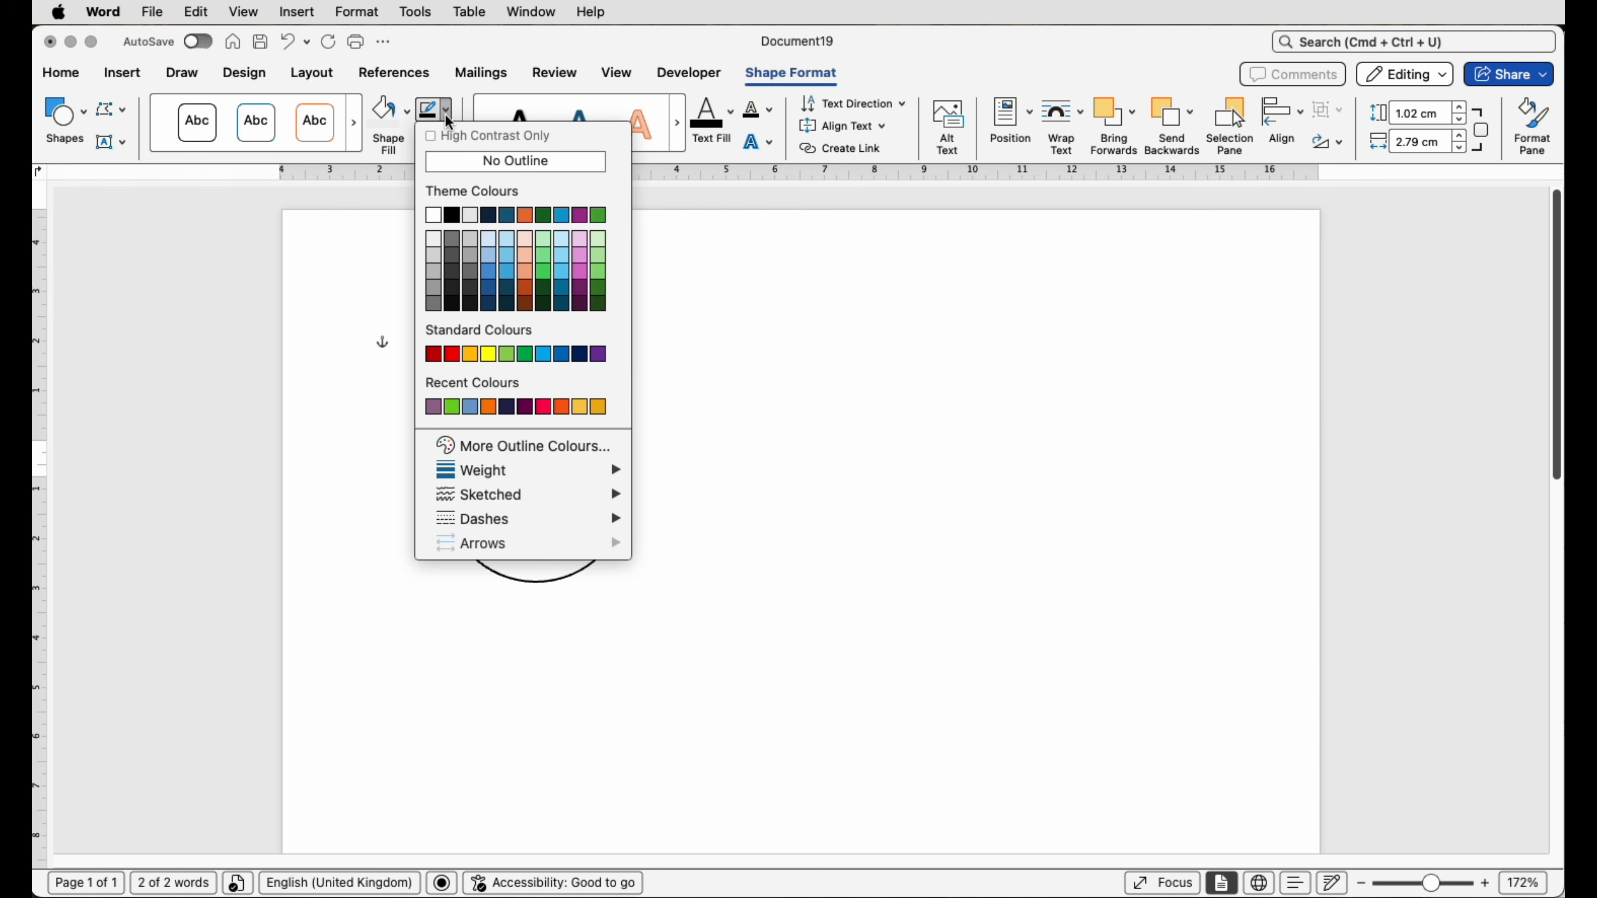
pyautogui.click(444, 157)
pyautogui.click(408, 113)
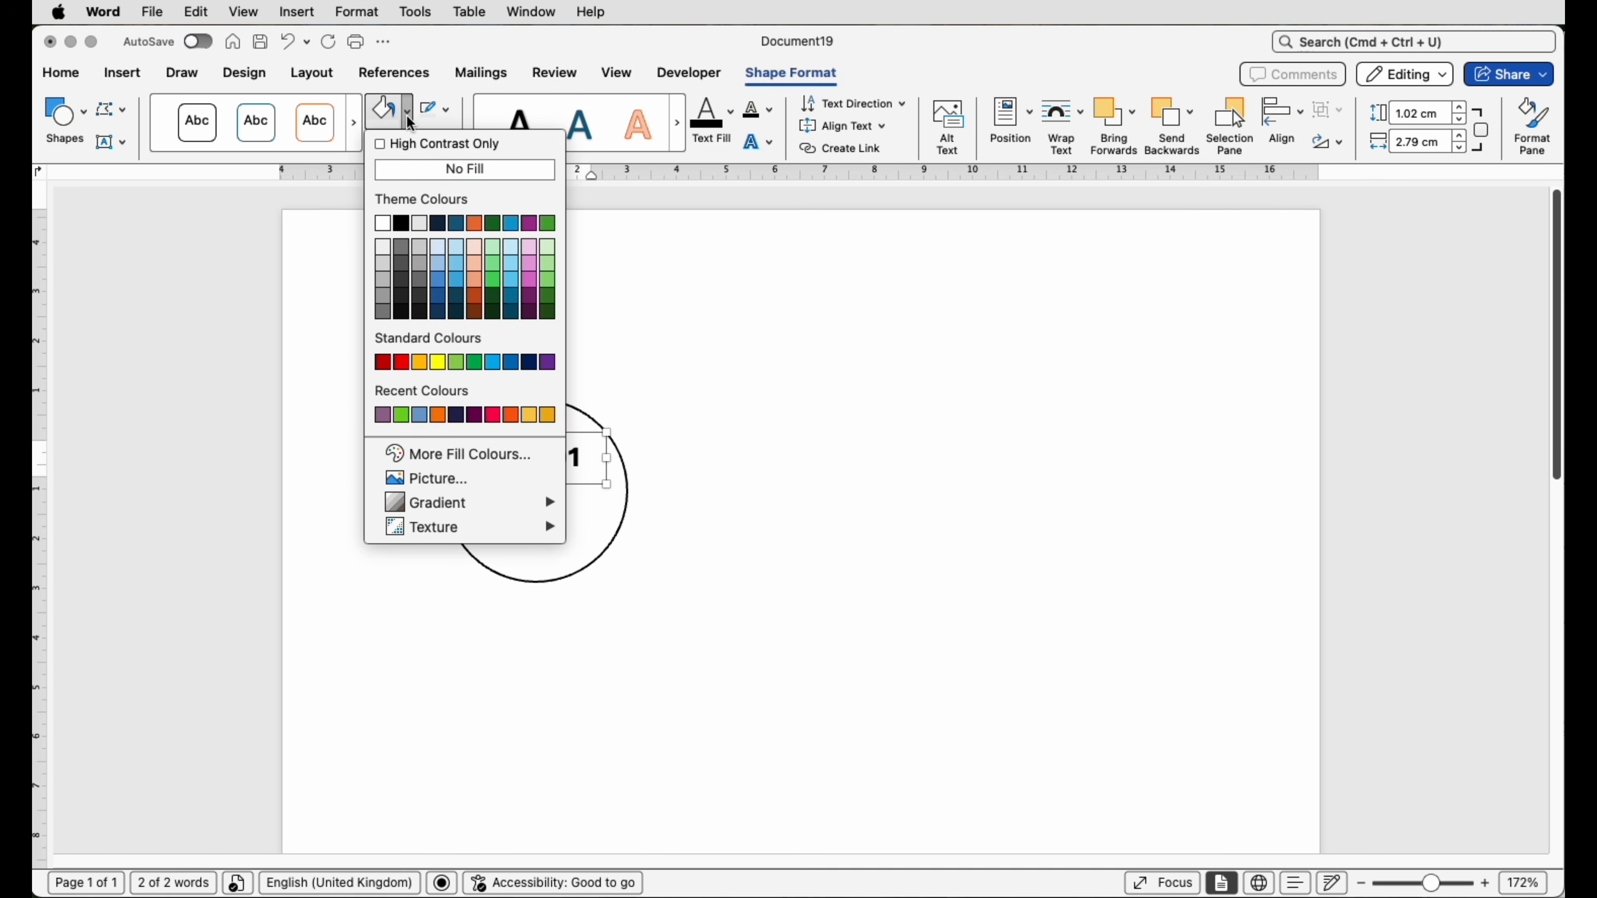
pyautogui.click(417, 167)
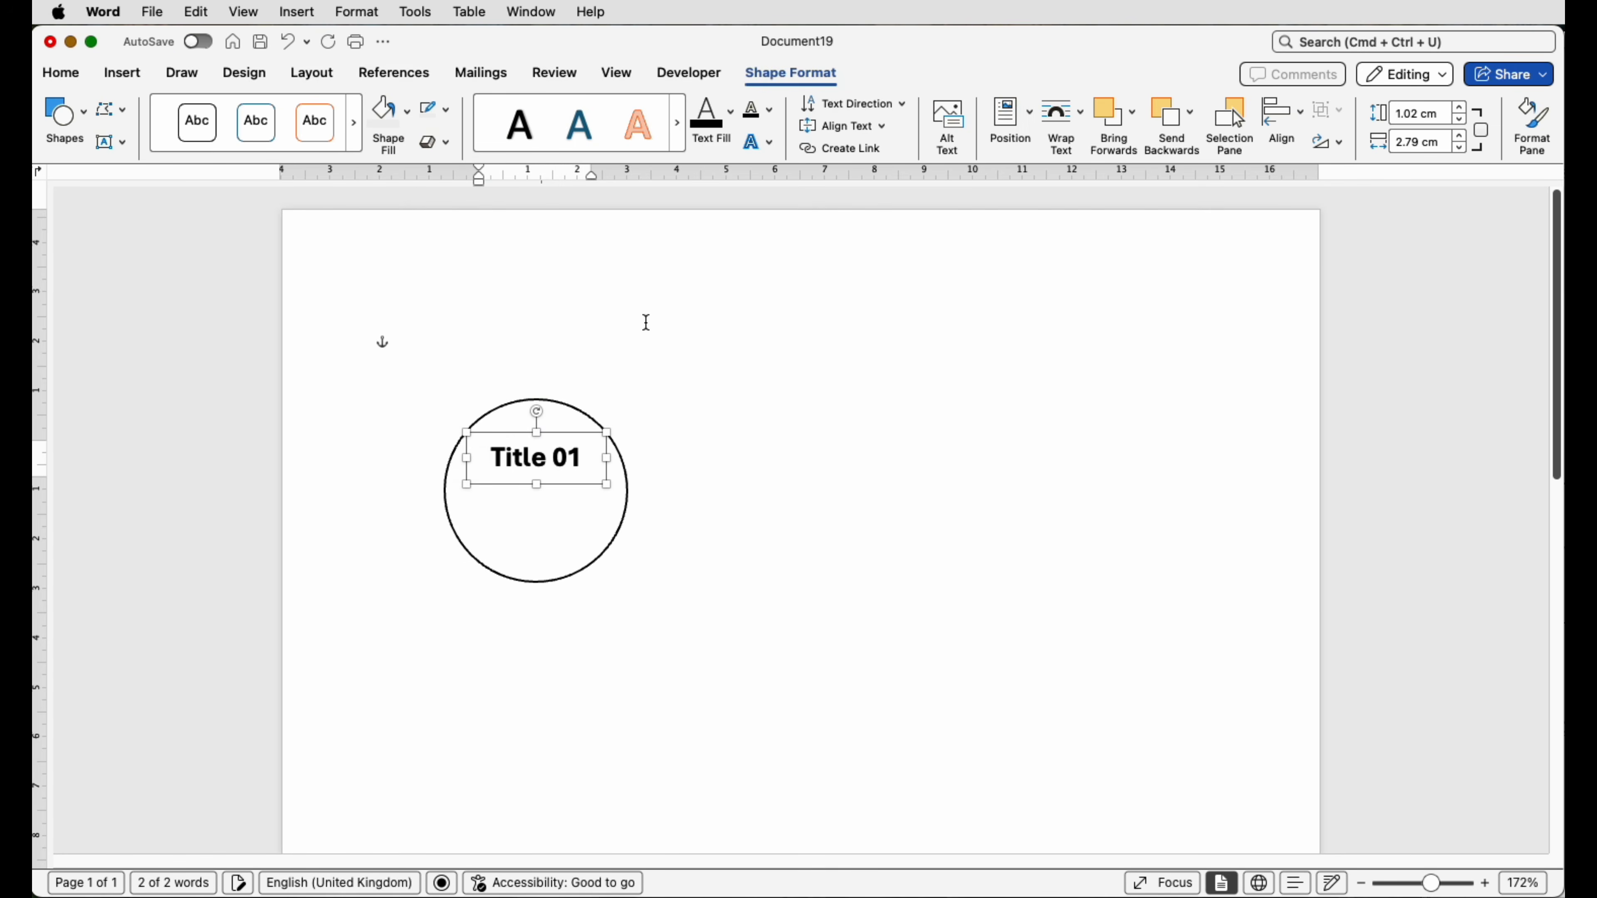
pyautogui.click(690, 448)
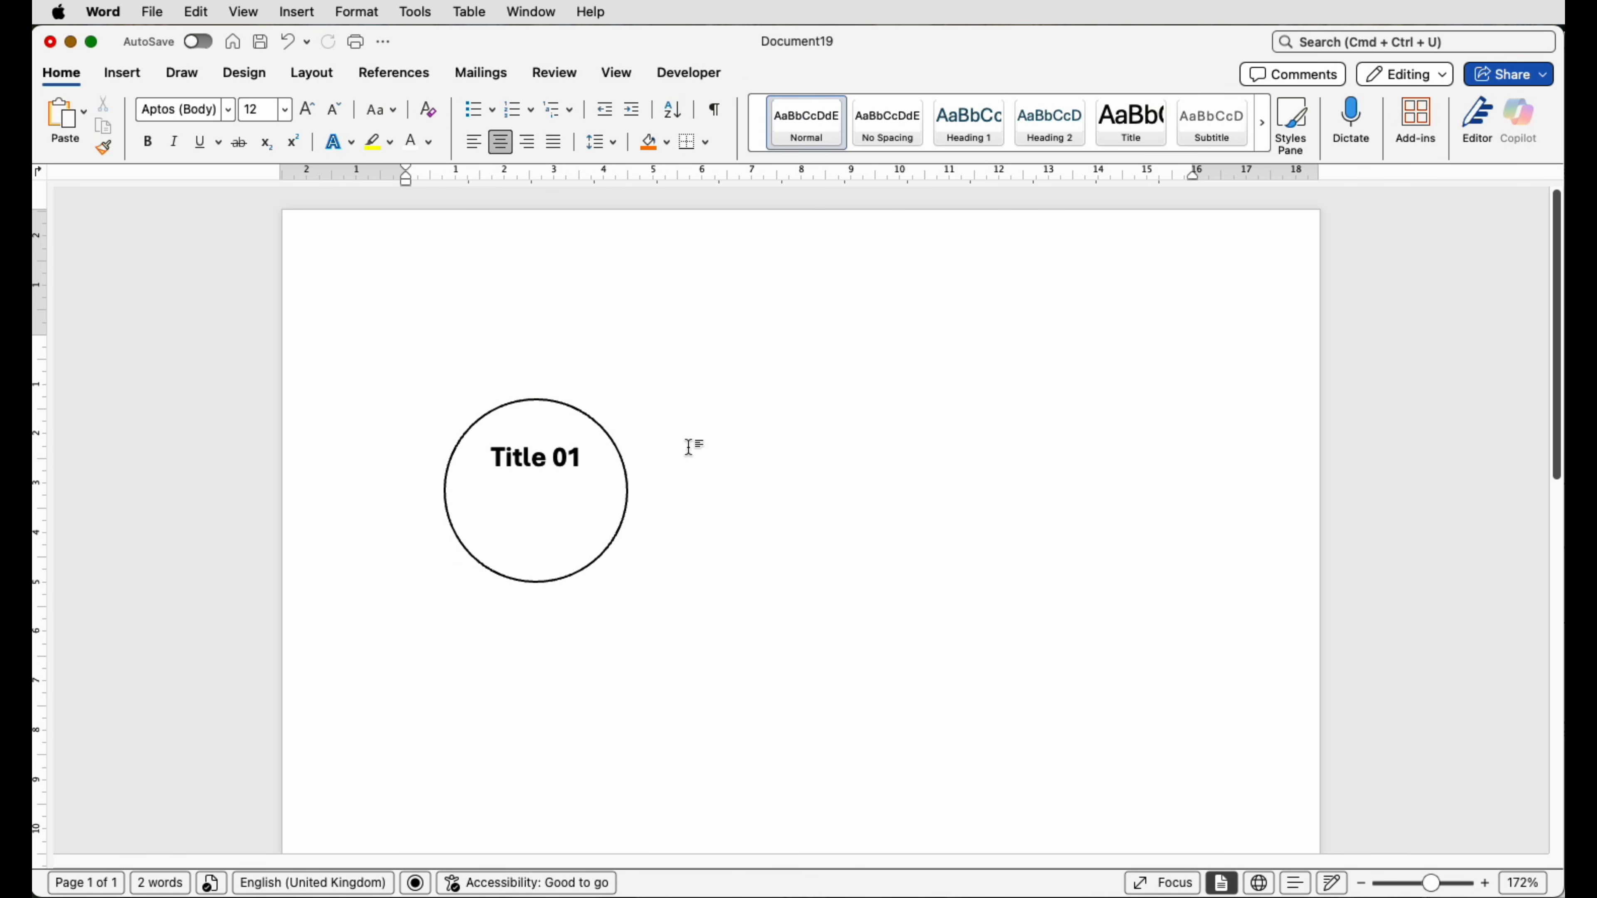
# - Duplicate the "Title 01" text box into the lower half of the circle
pyautogui.click(553, 458)
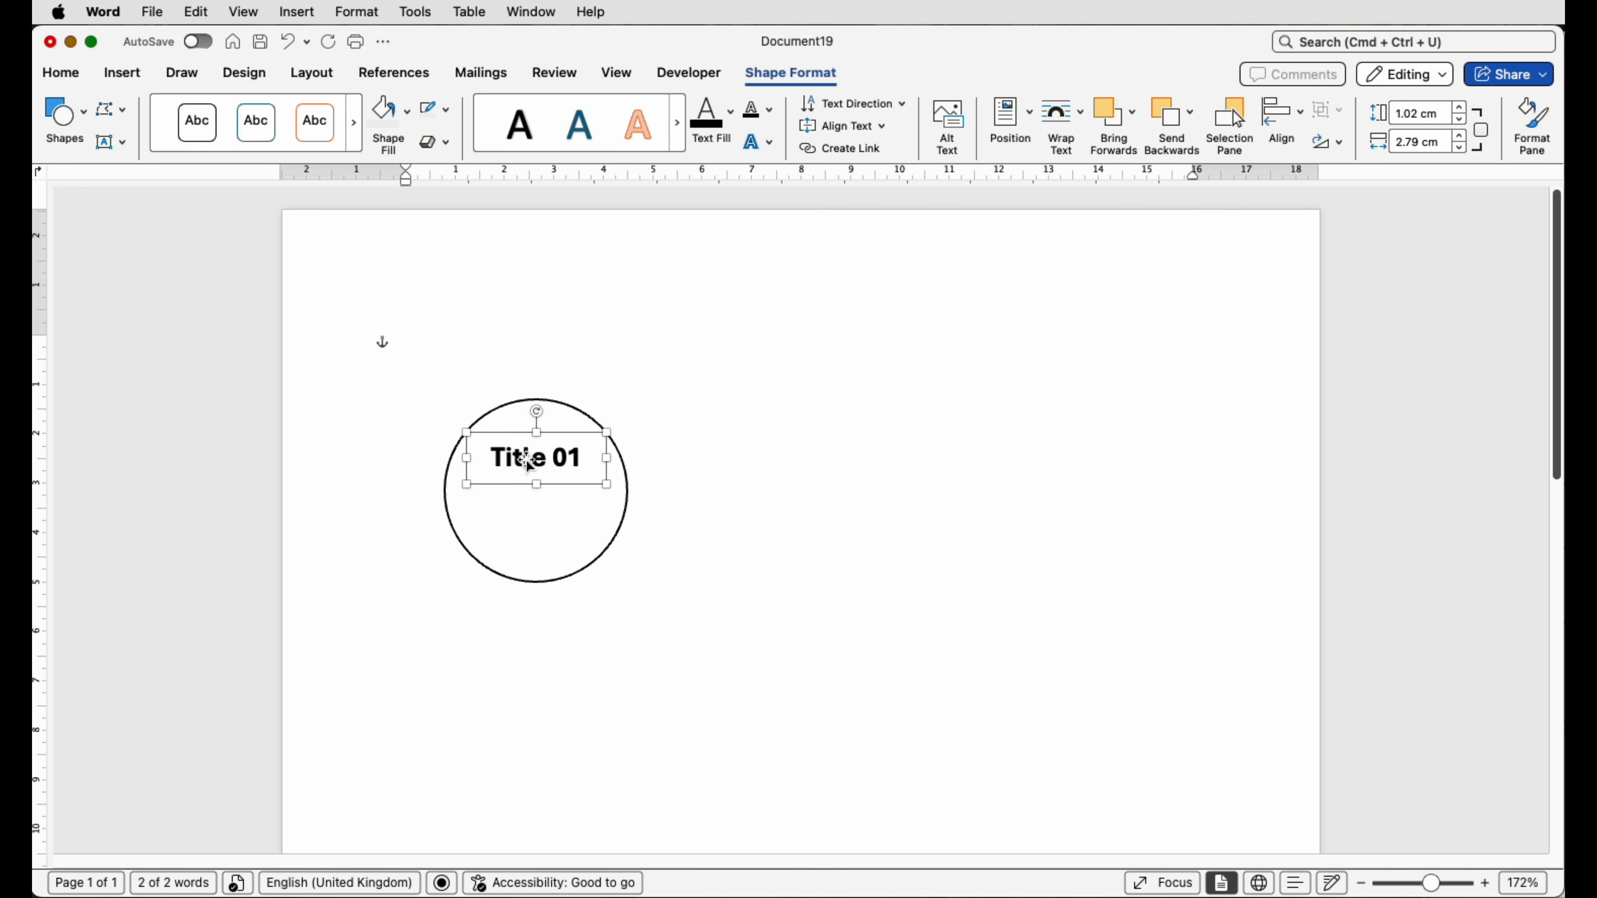
pyautogui.moveTo(521, 466); pyautogui.dragTo(526, 529)
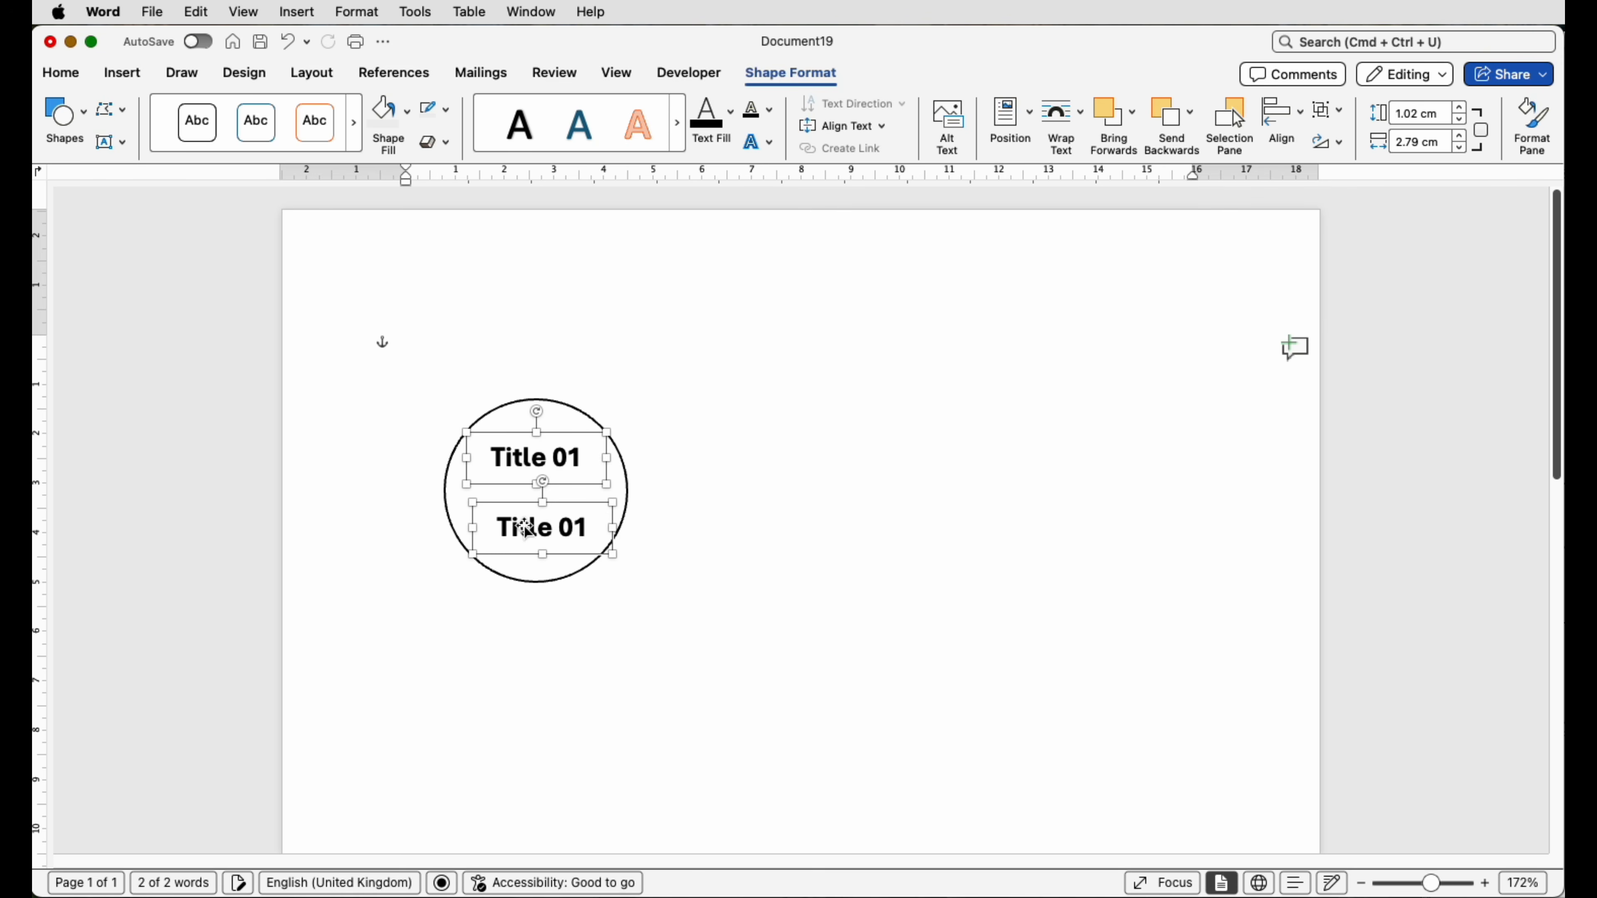
pyautogui.click(667, 499)
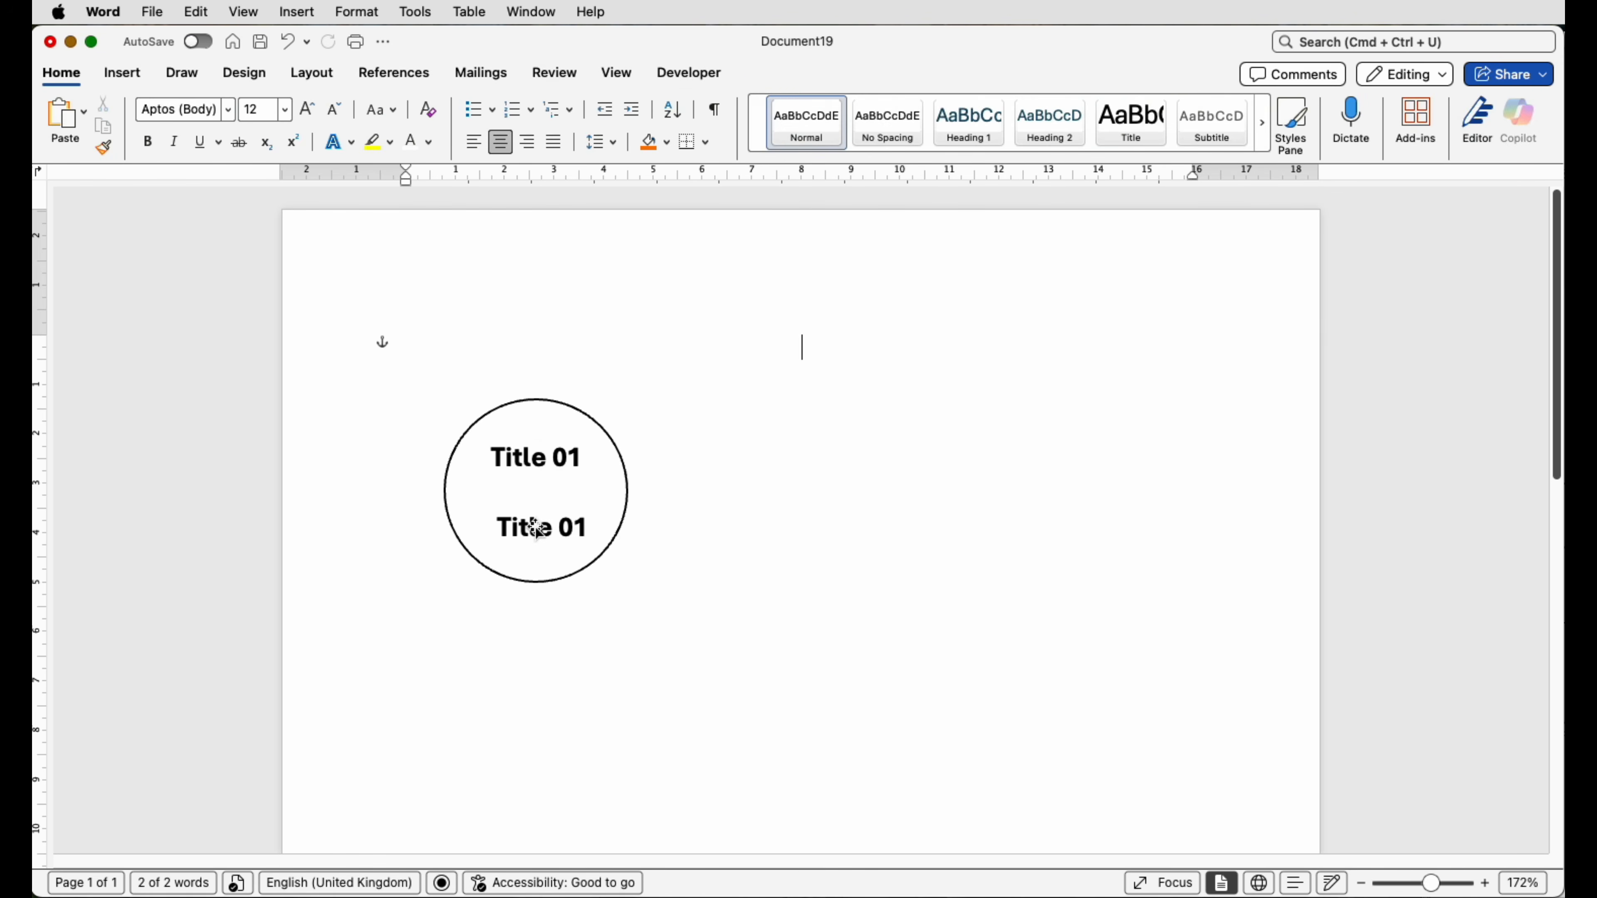
# - Align the duplicated text box directly under the original title and extend its height within the circle
pyautogui.click(517, 525)
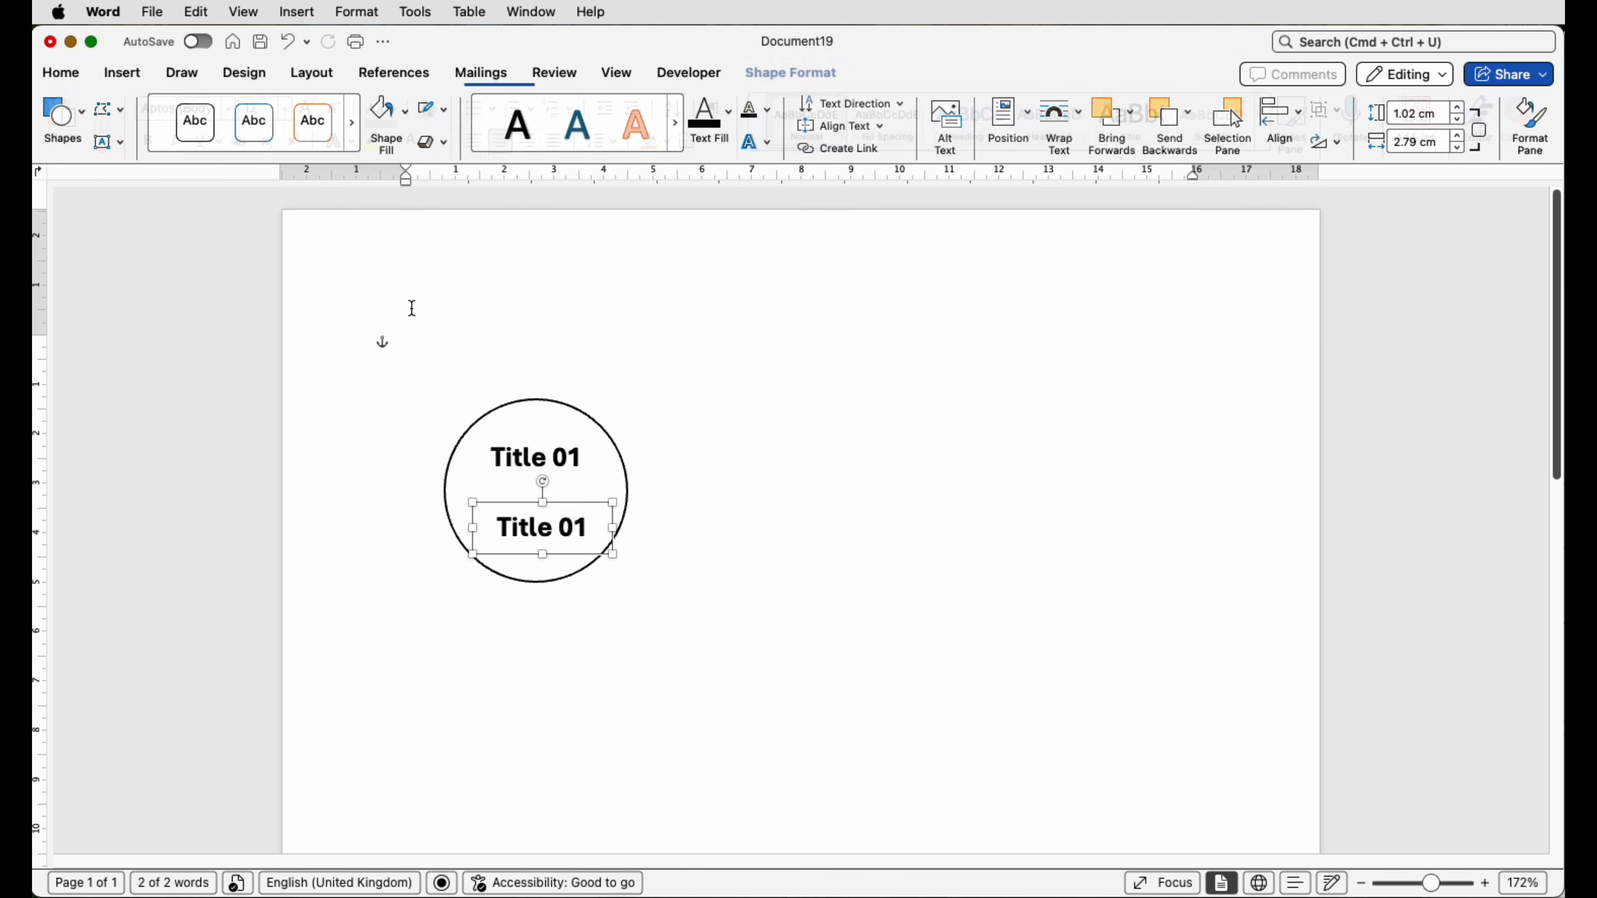
pyautogui.click(59, 74)
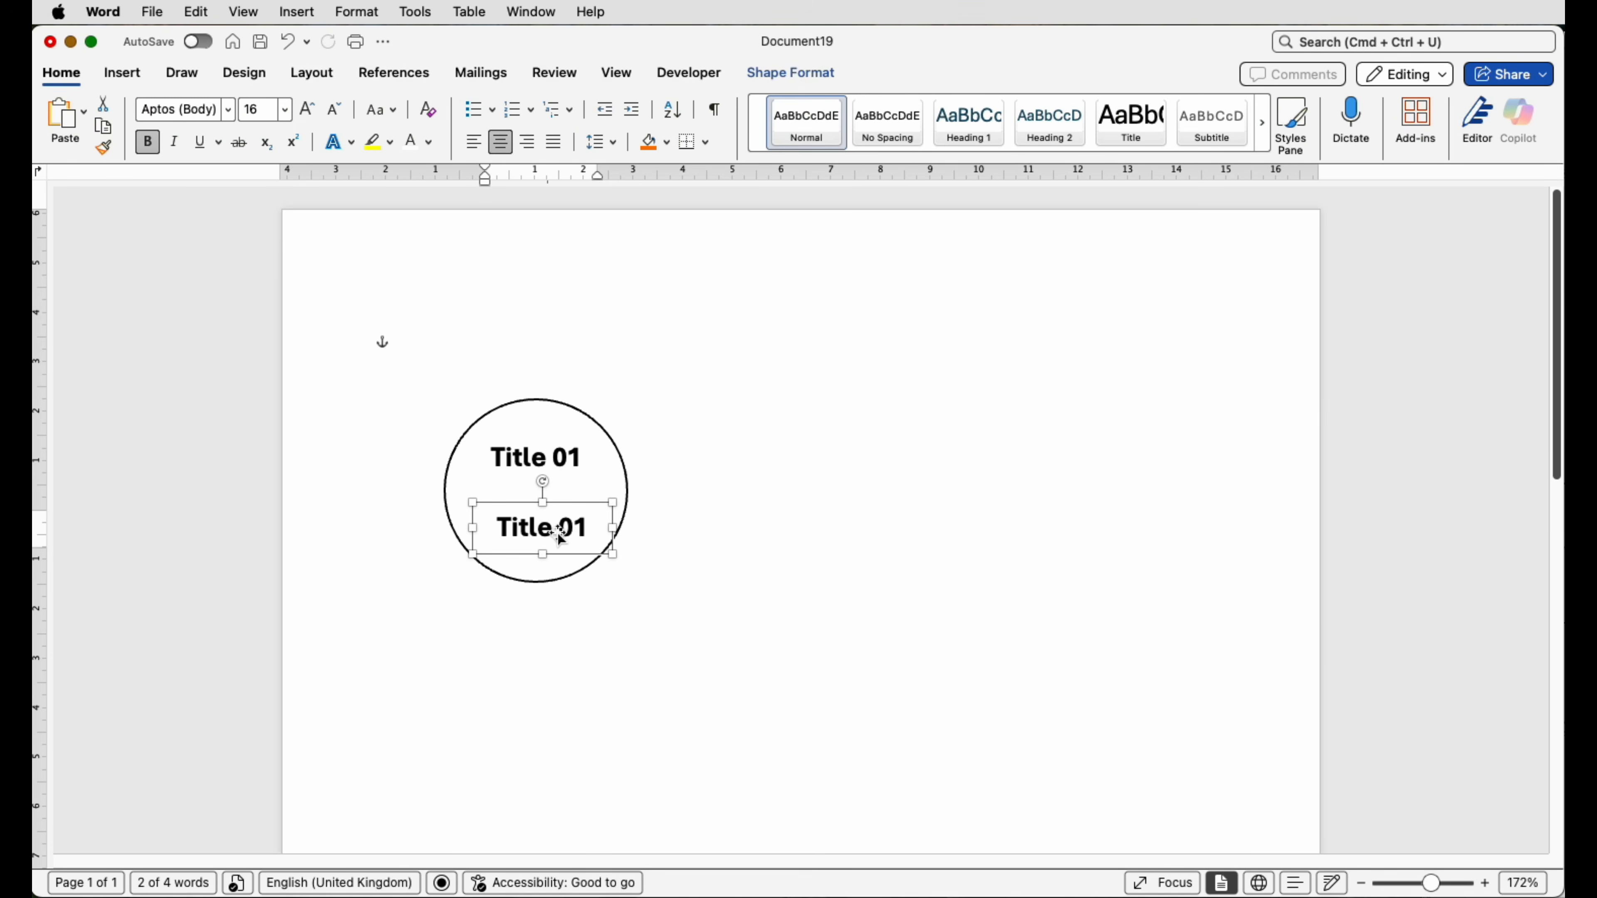
pyautogui.moveTo(544, 530); pyautogui.dragTo(535, 564)
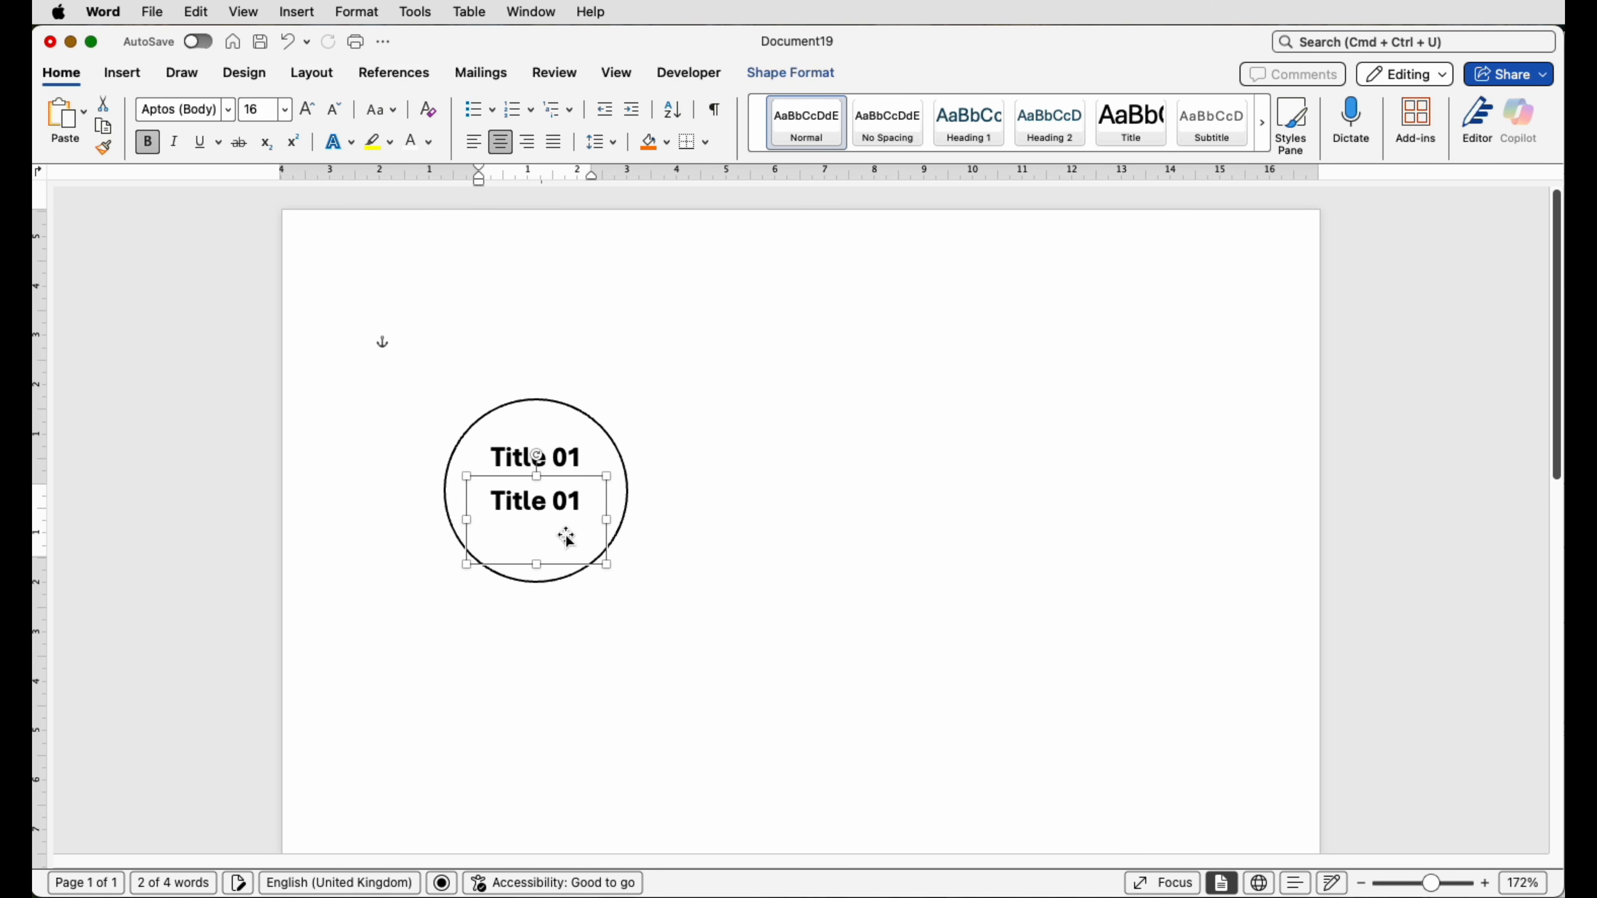
# - Reduce the font size of the lower text box's text to 11
pyautogui.moveTo(581, 499); pyautogui.dragTo(492, 502)
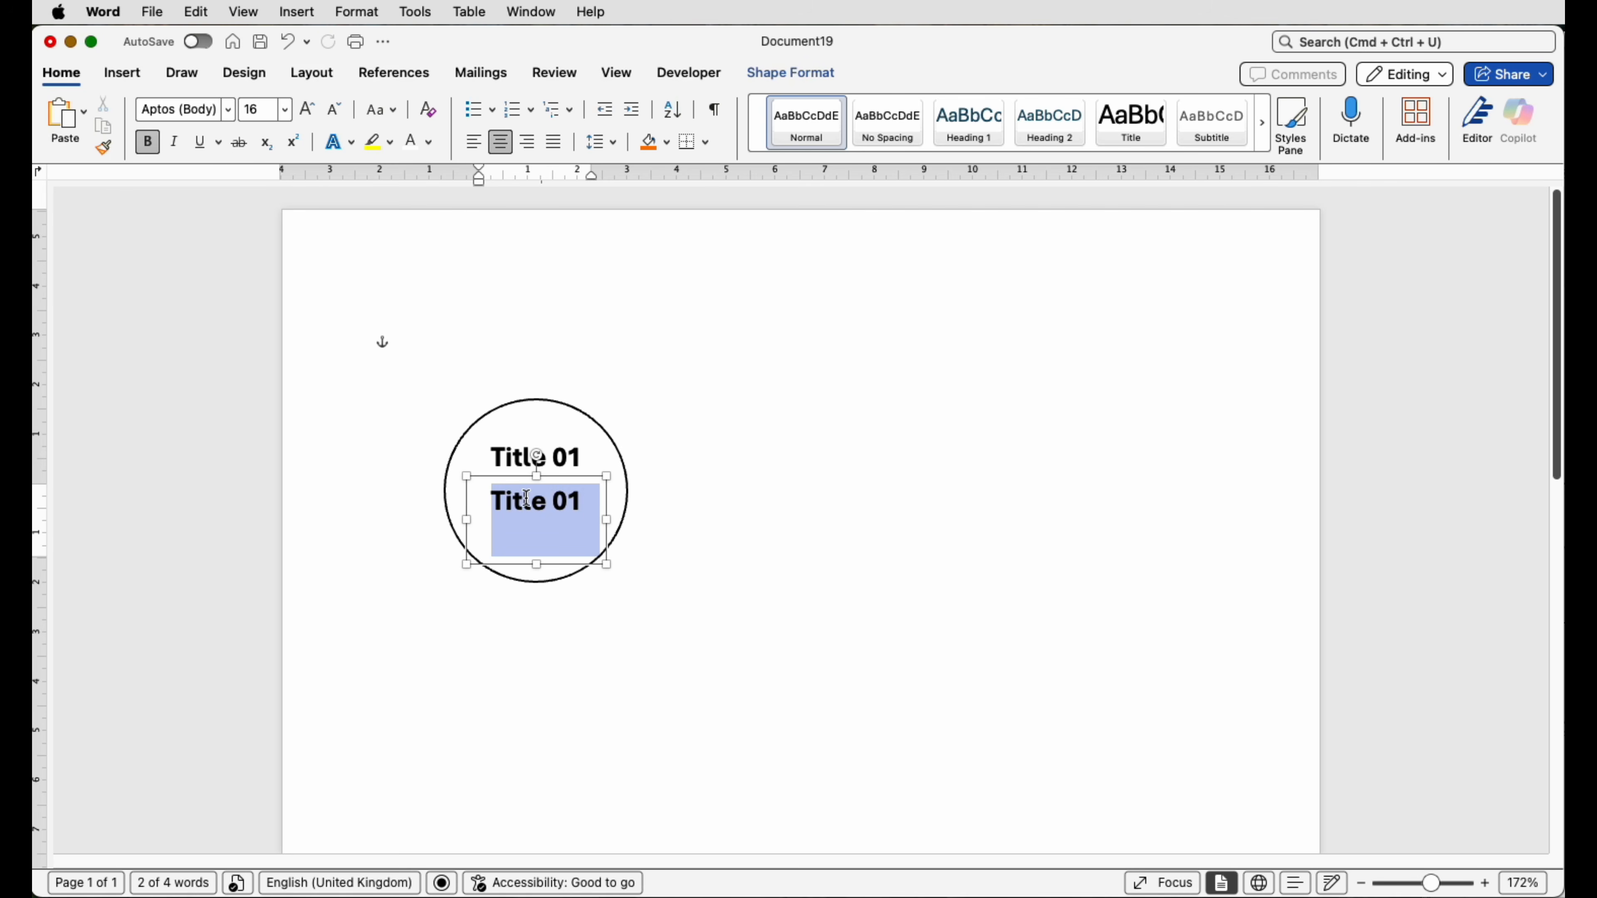
pyautogui.click(333, 113)
pyautogui.click(333, 113)
pyautogui.click(333, 113)
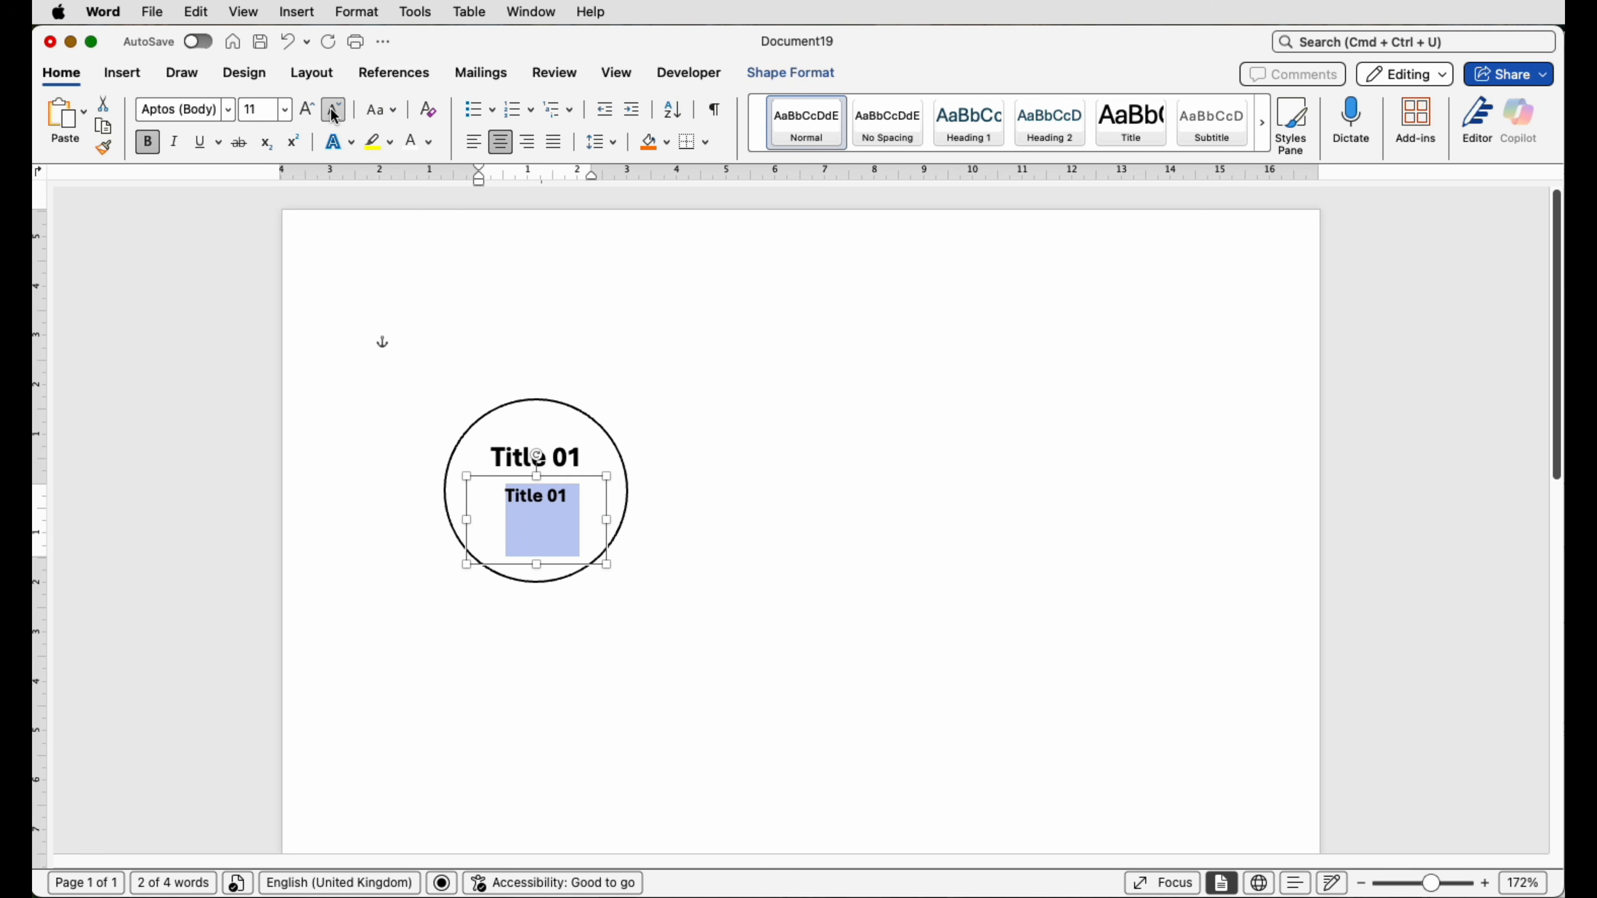
# - Turn off bold in the lower text box and replace its text with "Your intro and info text for this space"
pyautogui.click(149, 144)
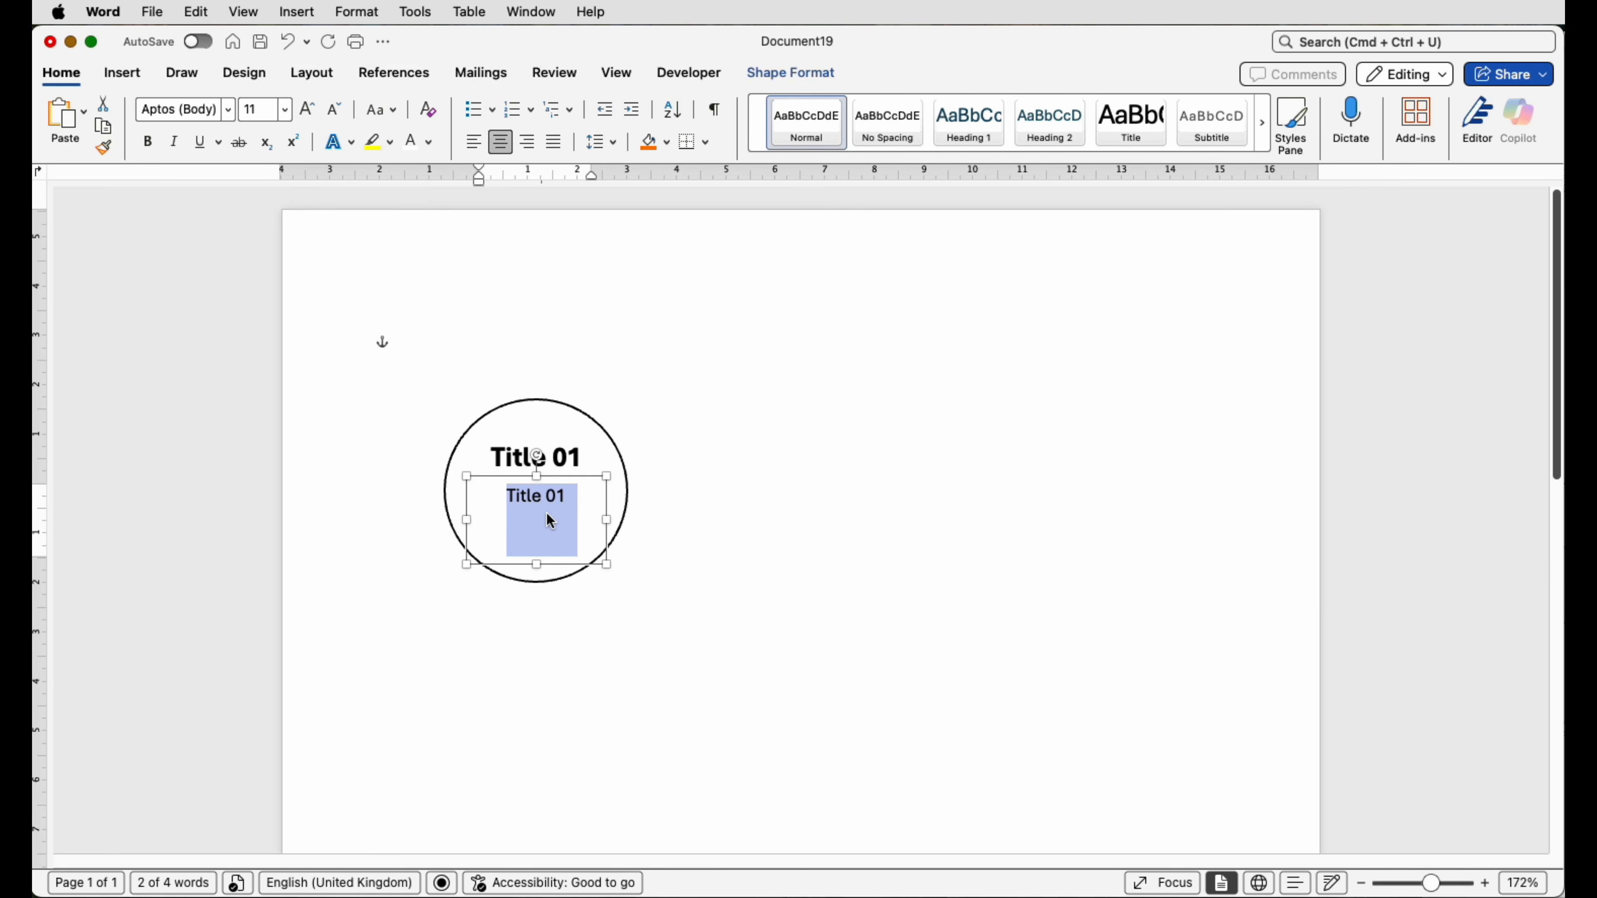
pyautogui.write('Your intro and info text for this space')
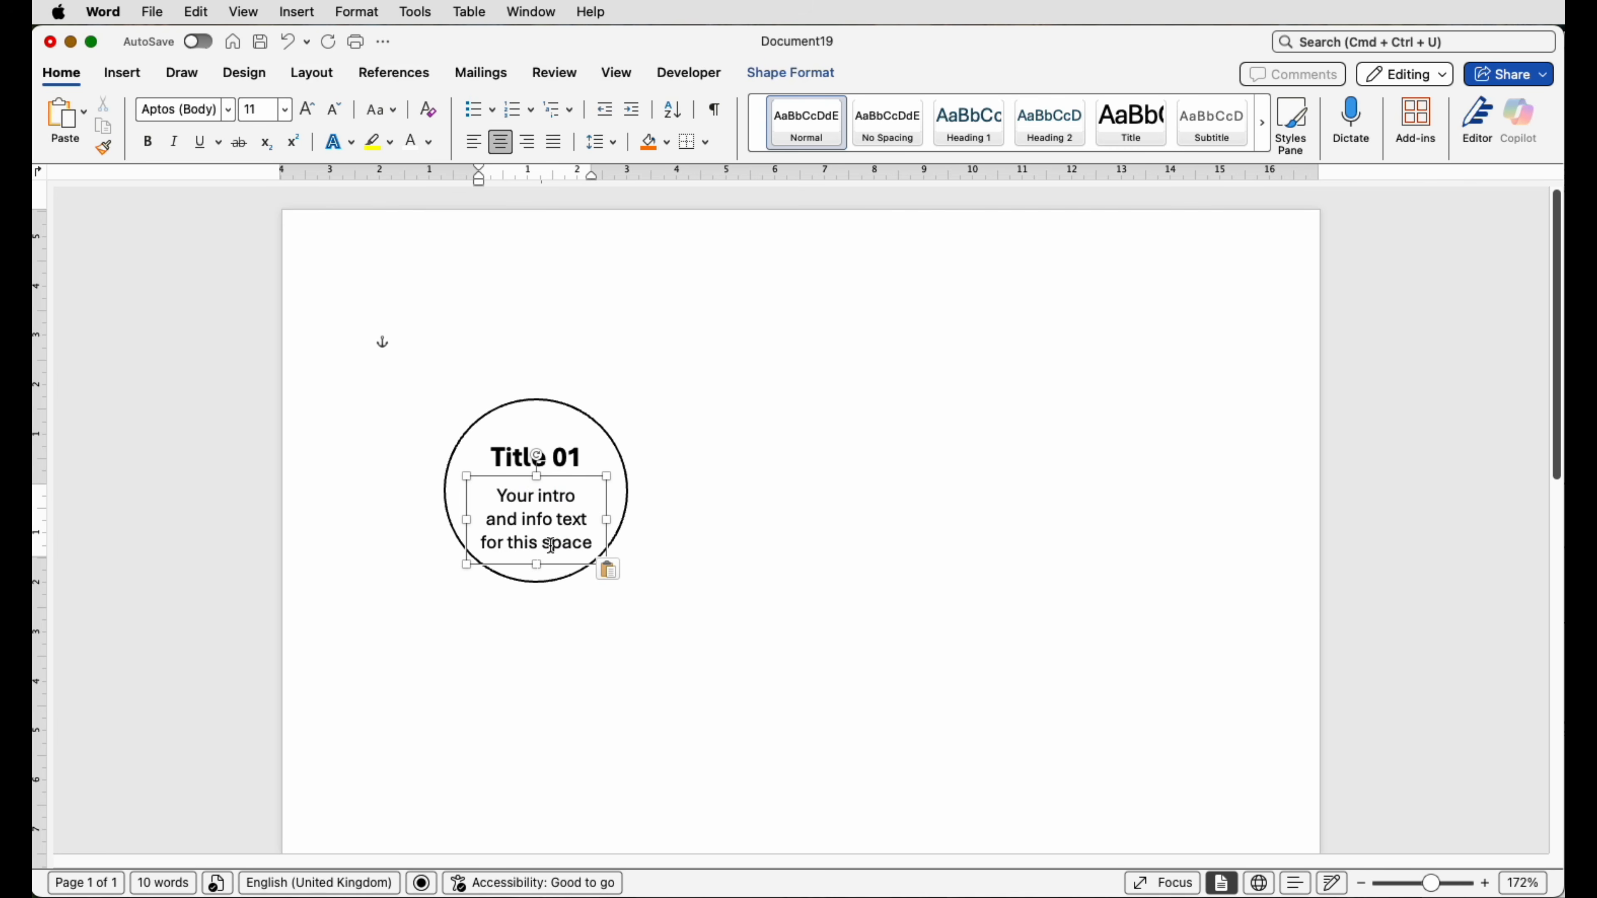
pyautogui.moveTo(537, 566); pyautogui.dragTo(537, 563)
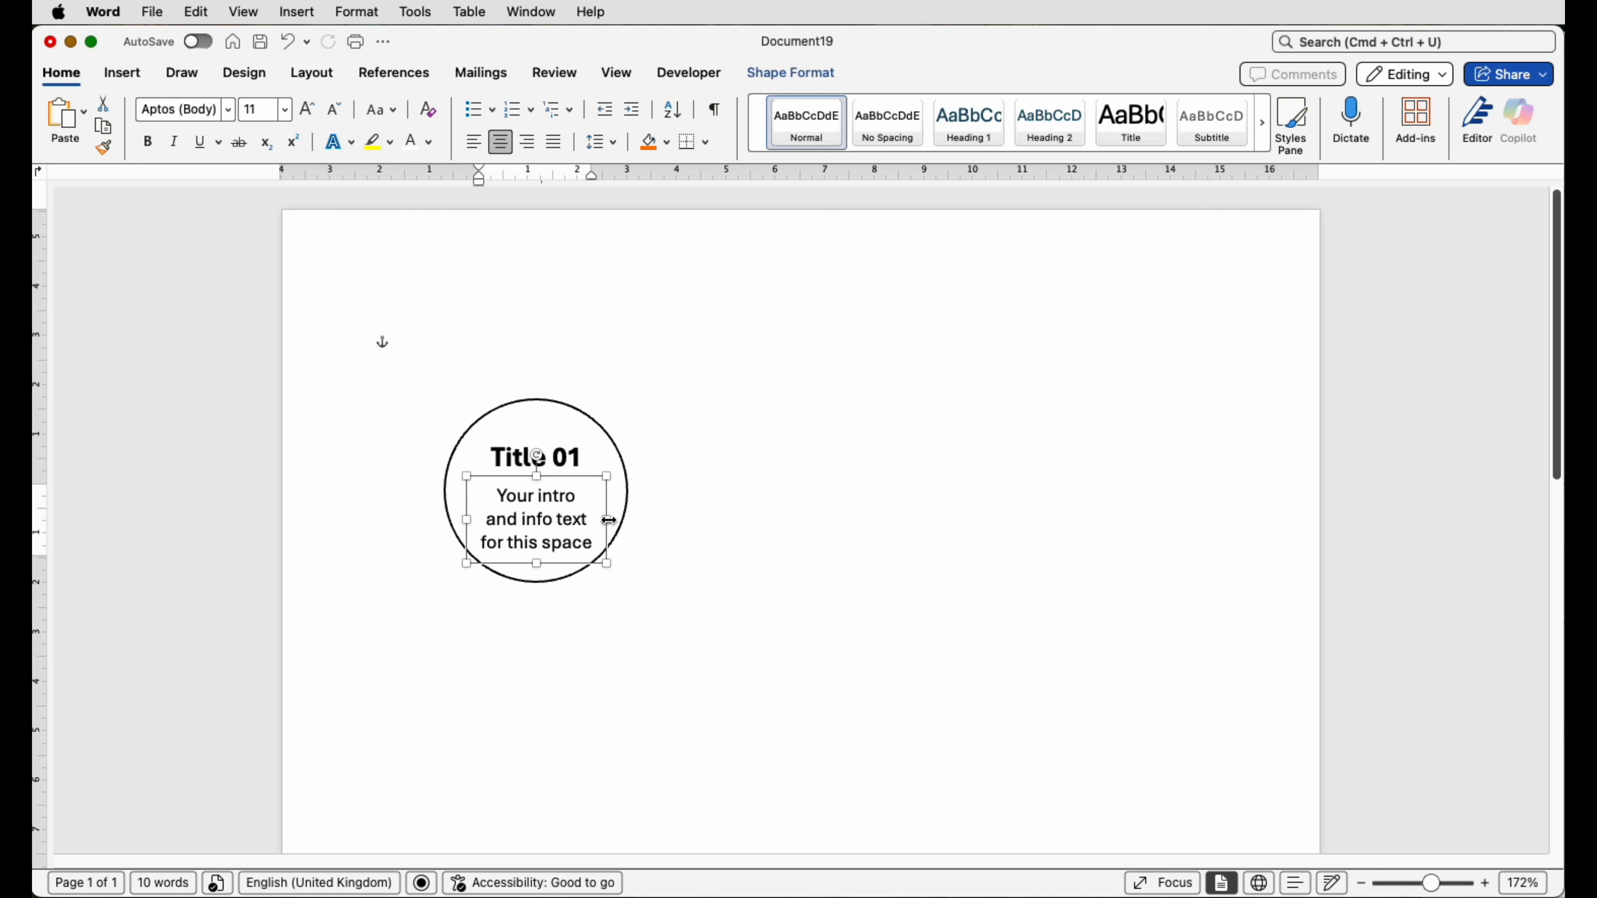
pyautogui.moveTo(608, 521); pyautogui.dragTo(545, 537)
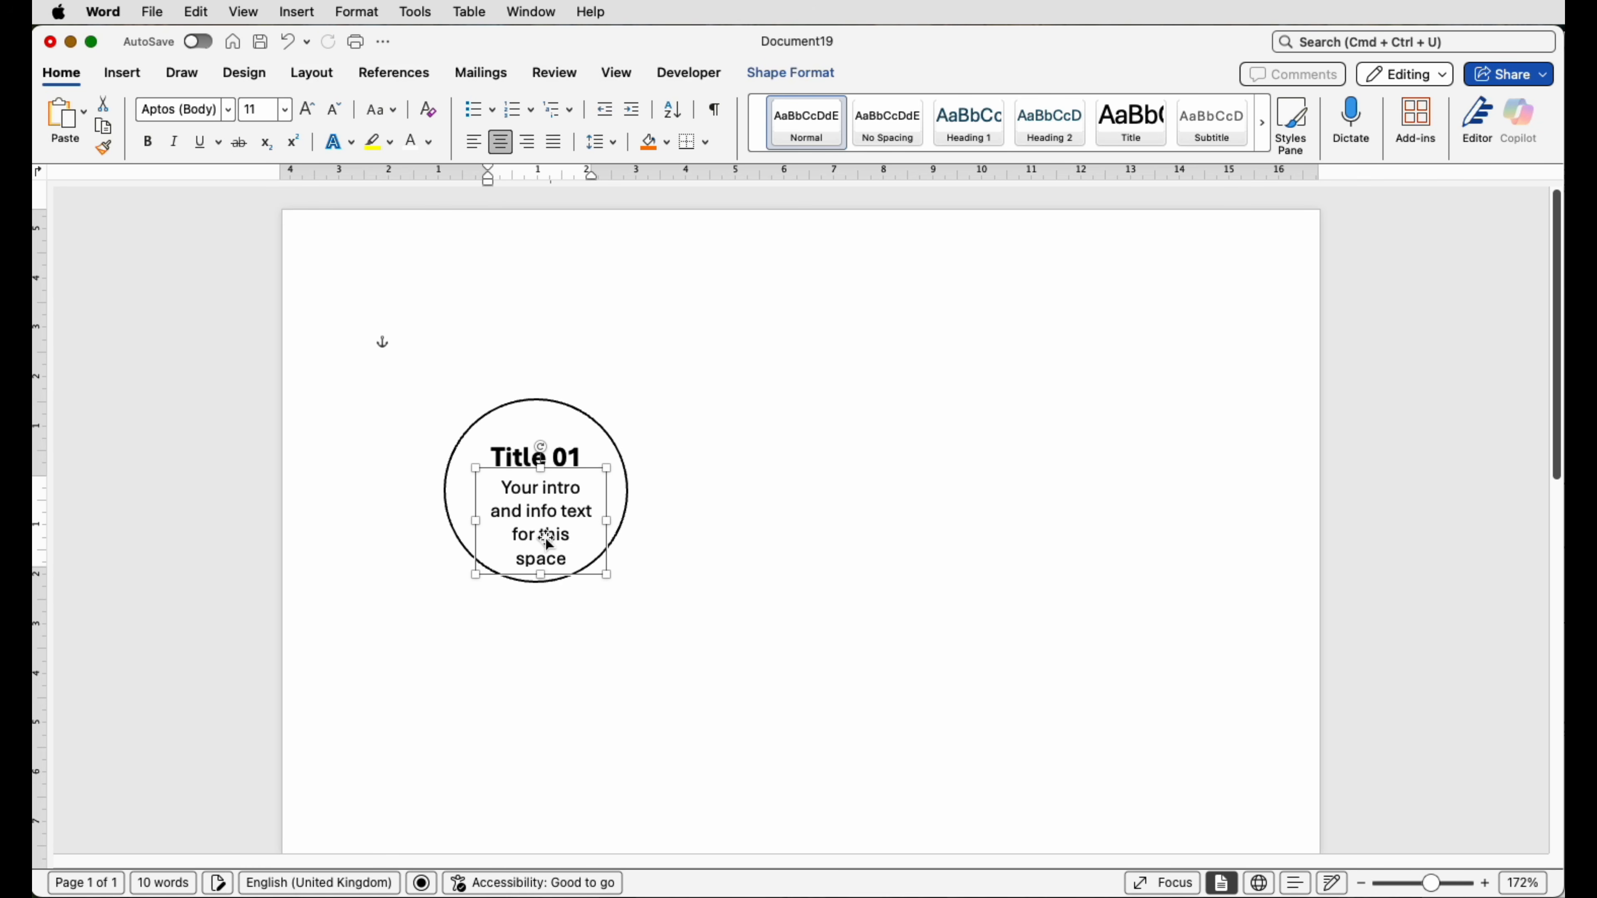
pyautogui.press('super+z')
pyautogui.press('super+z')
# - Nudge the "Title 01" text box slightly upward to leave a gap above the intro text
pyautogui.click(567, 457)
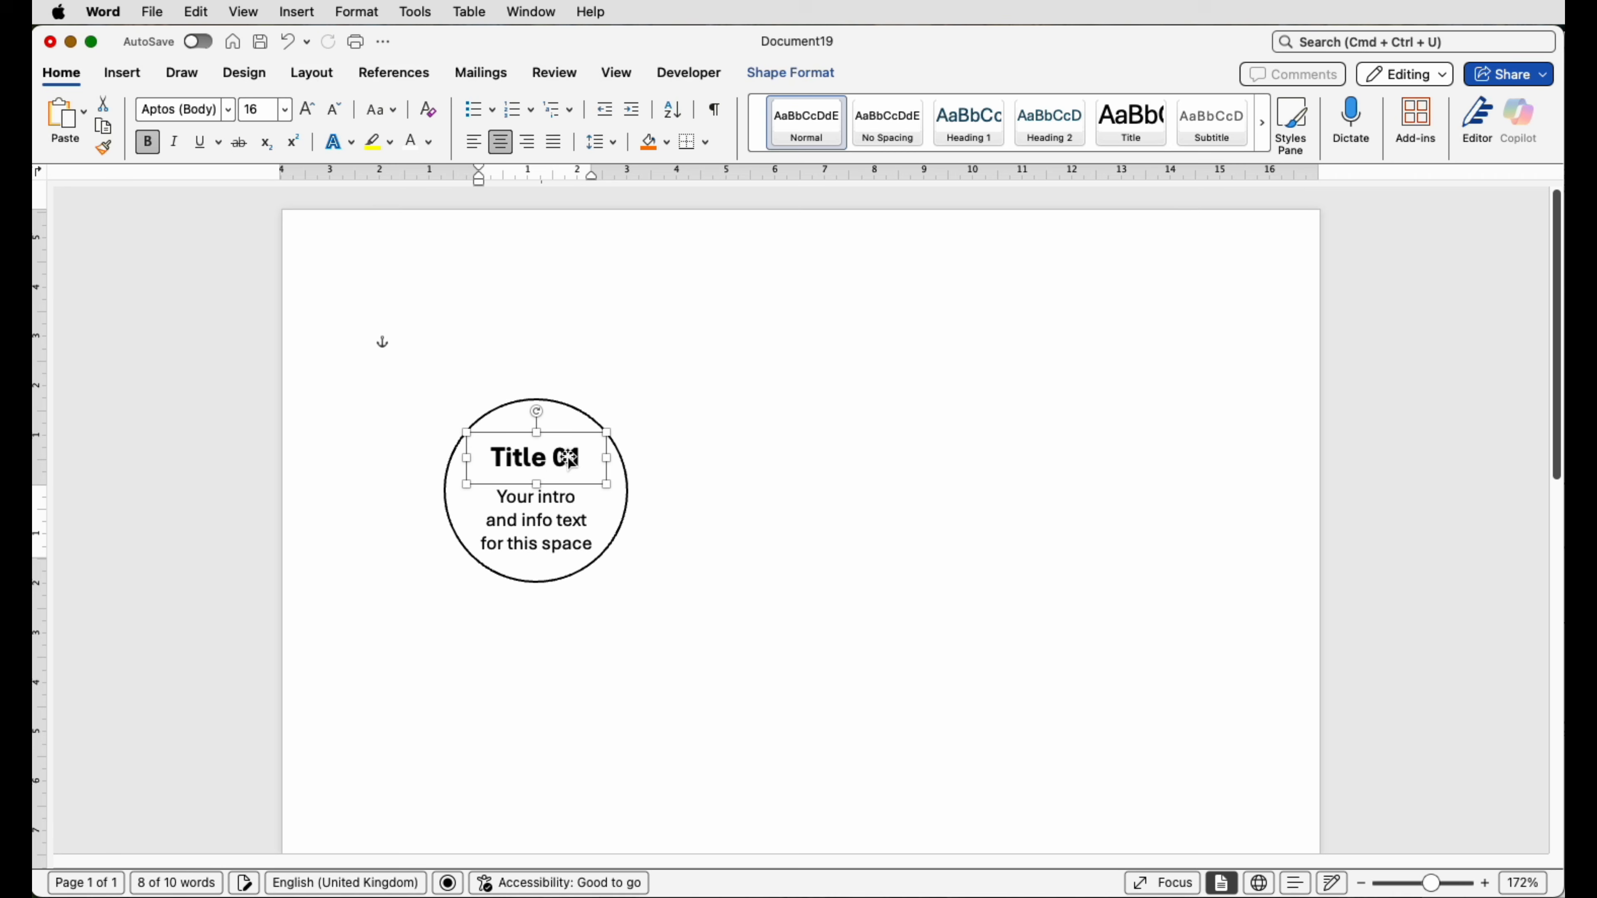
pyautogui.press('Up')
pyautogui.press('Up')
pyautogui.press('Up')
pyautogui.press('Up')
pyautogui.press('Up')
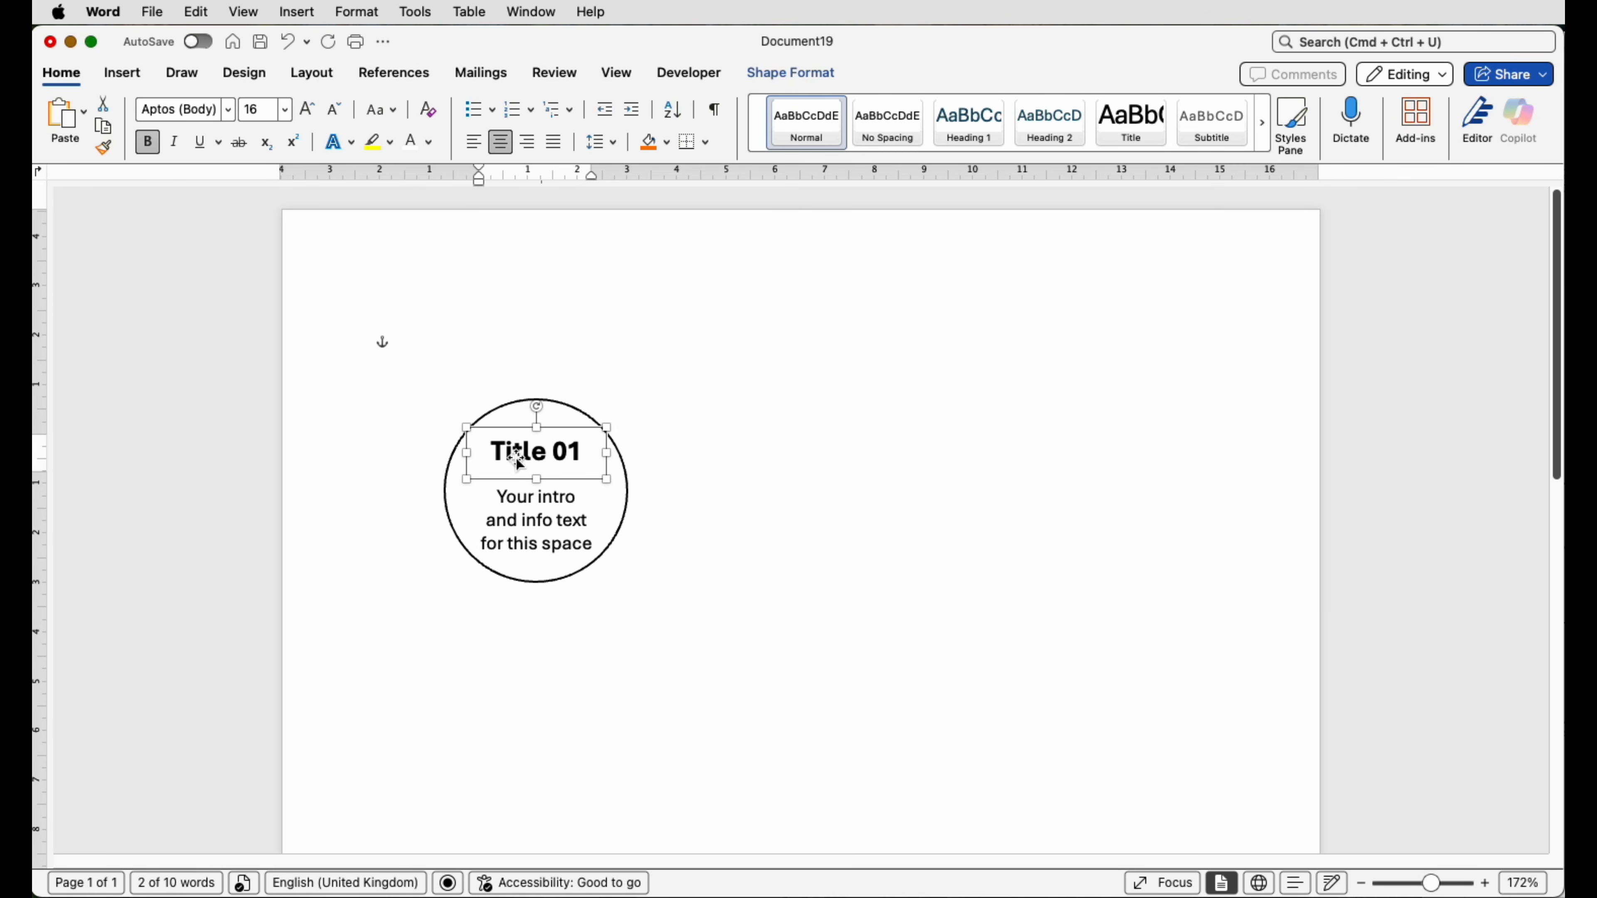
pyautogui.click(635, 500)
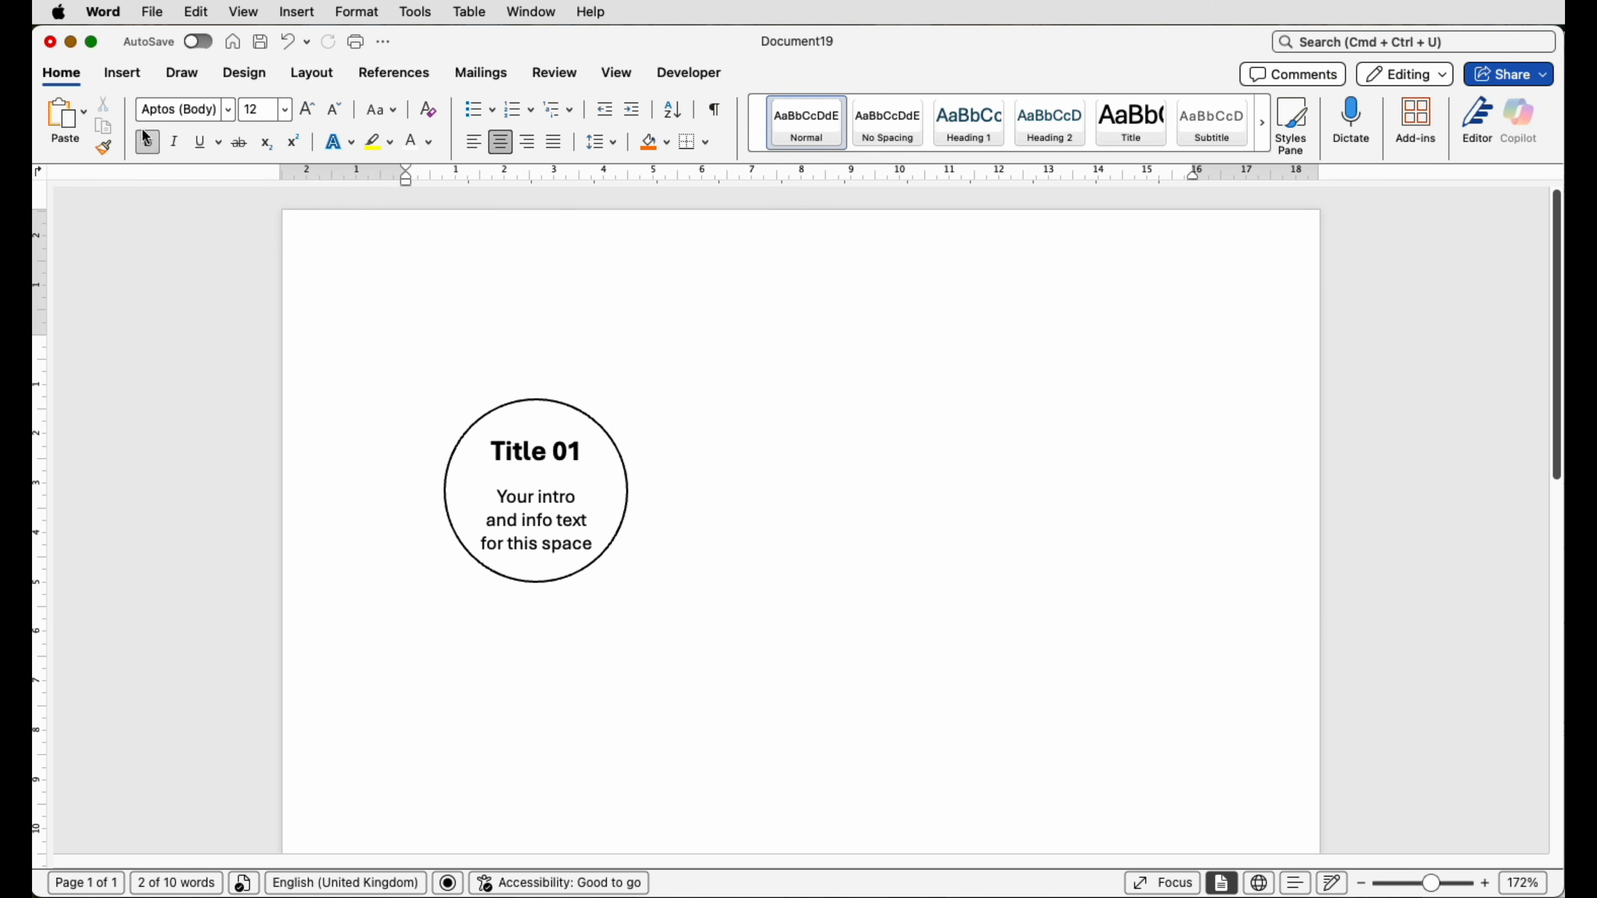
# - Draw a horizontal line about 1.9 cm long between the title and the intro text in the circle
pyautogui.click(125, 74)
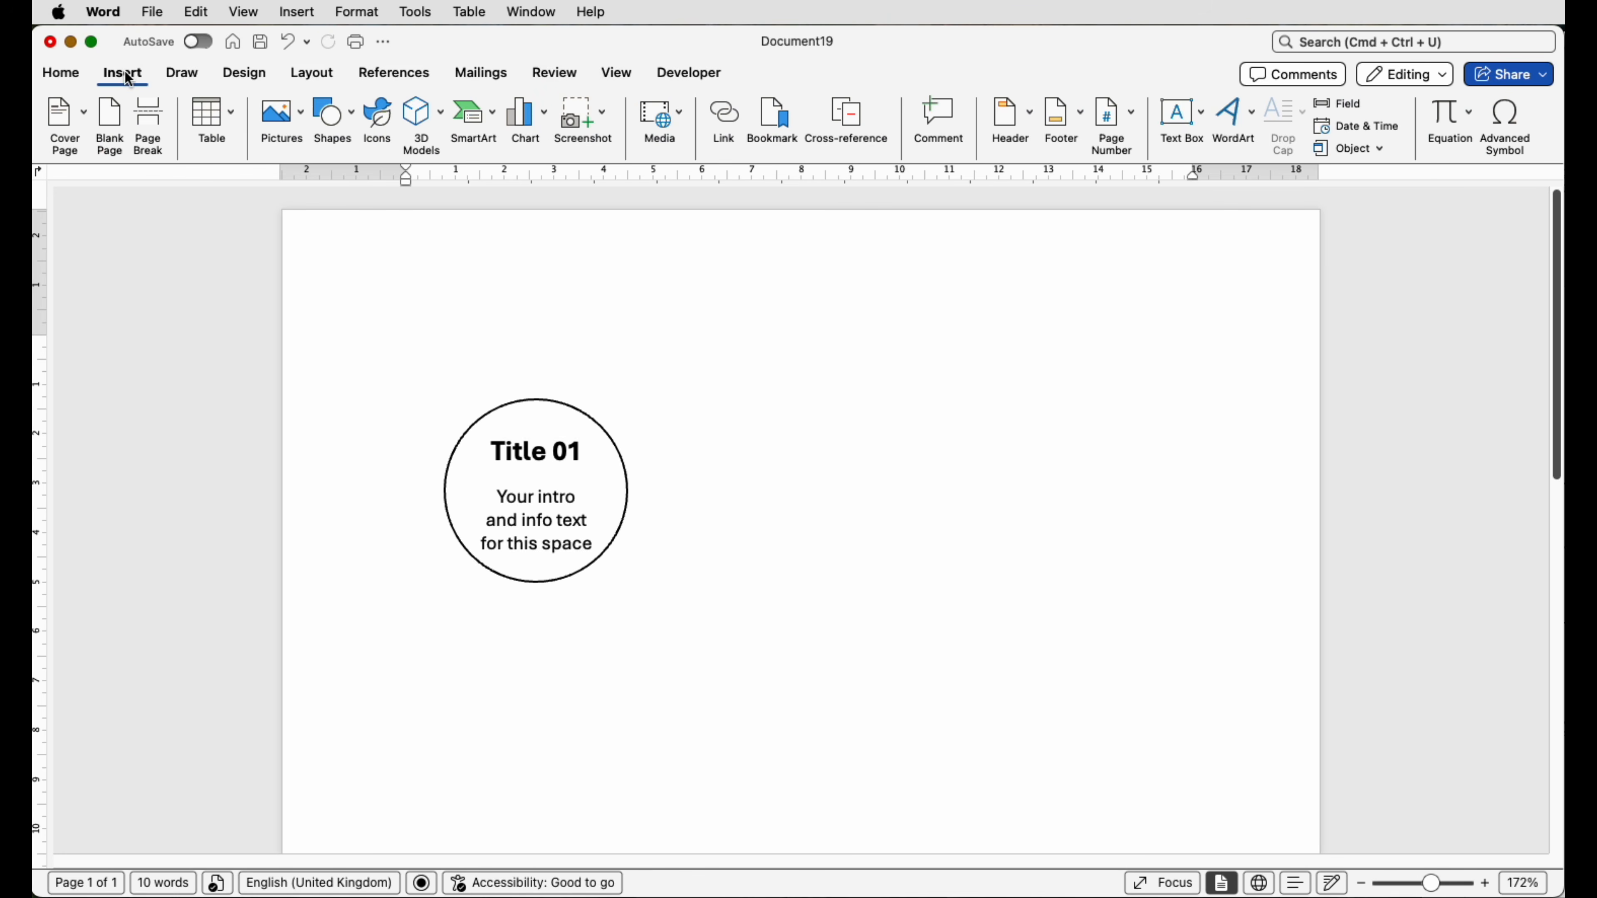
pyautogui.click(333, 126)
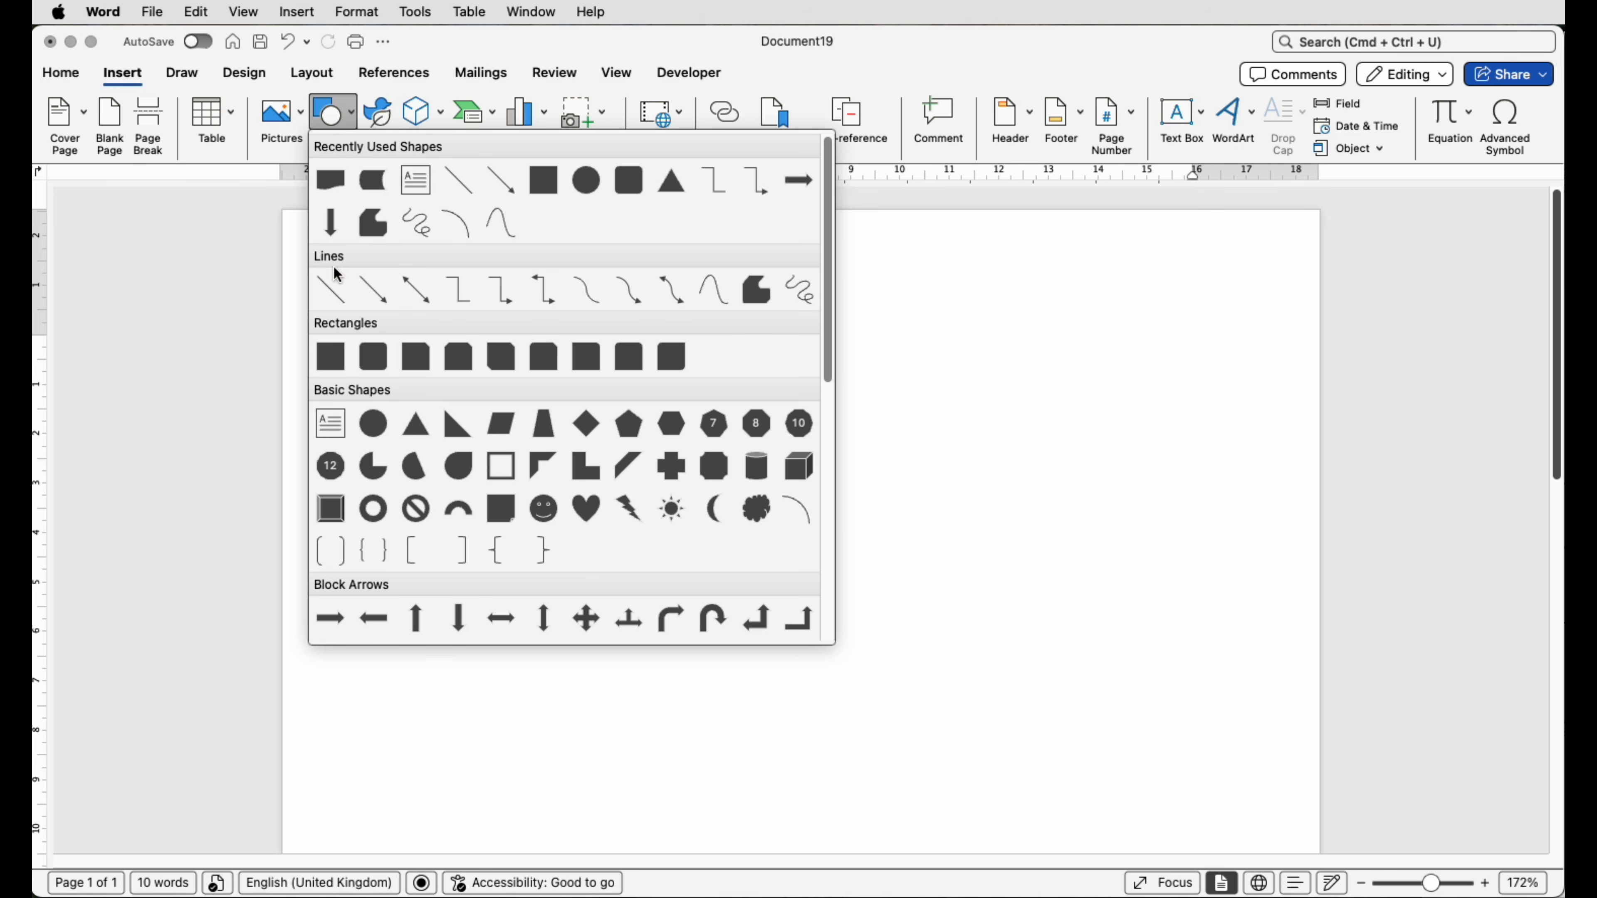
pyautogui.click(332, 288)
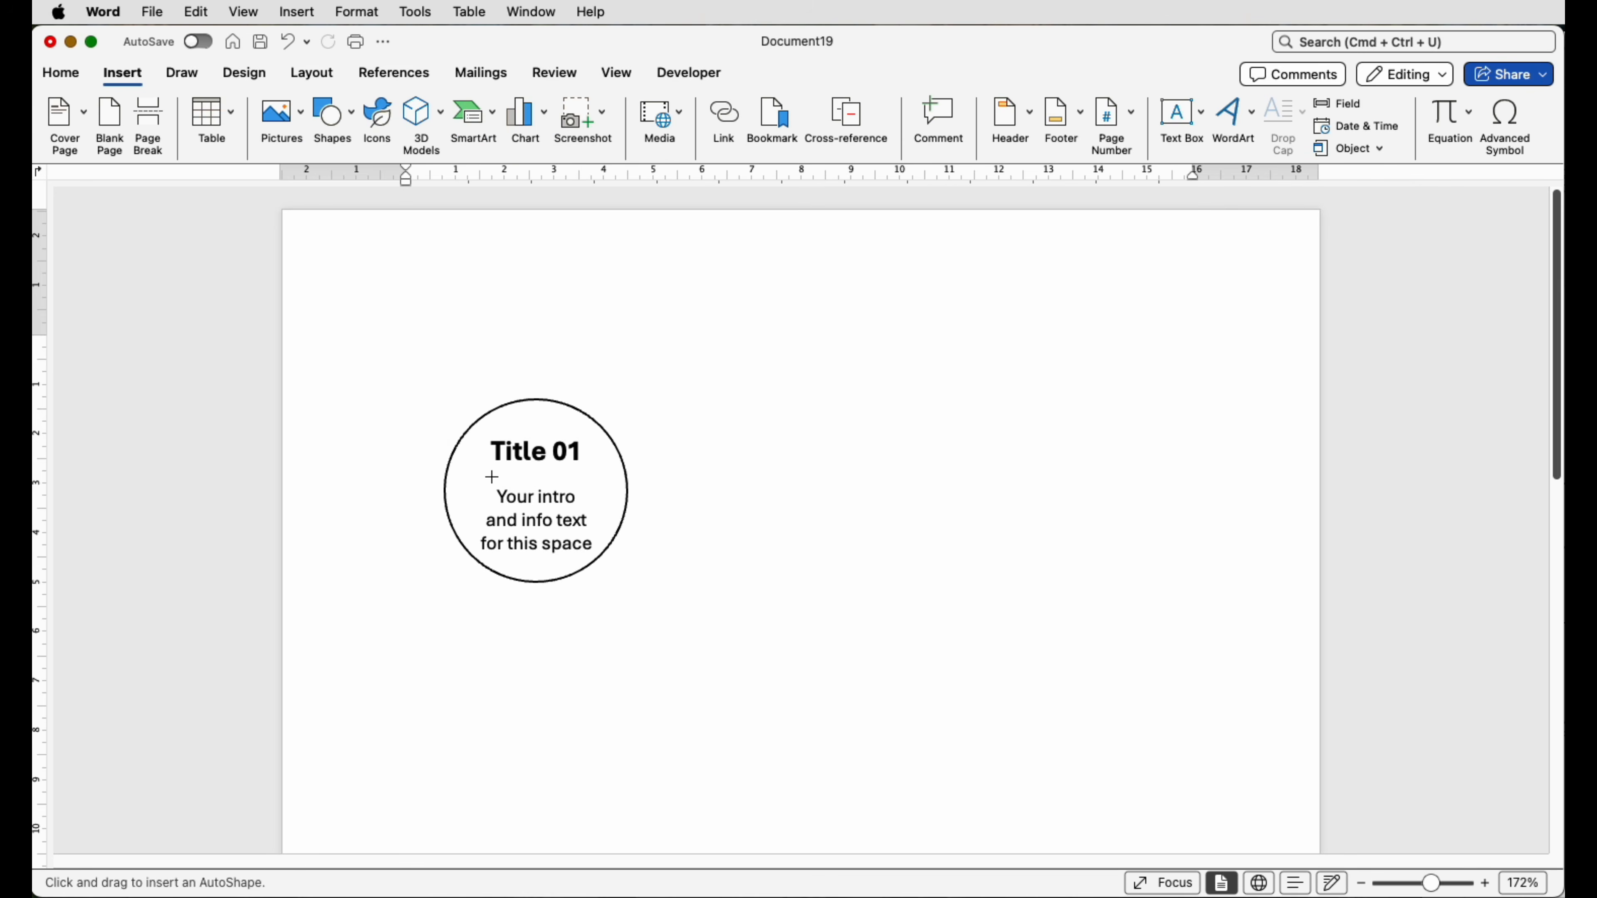
pyautogui.moveTo(495, 477); pyautogui.dragTo(586, 479)
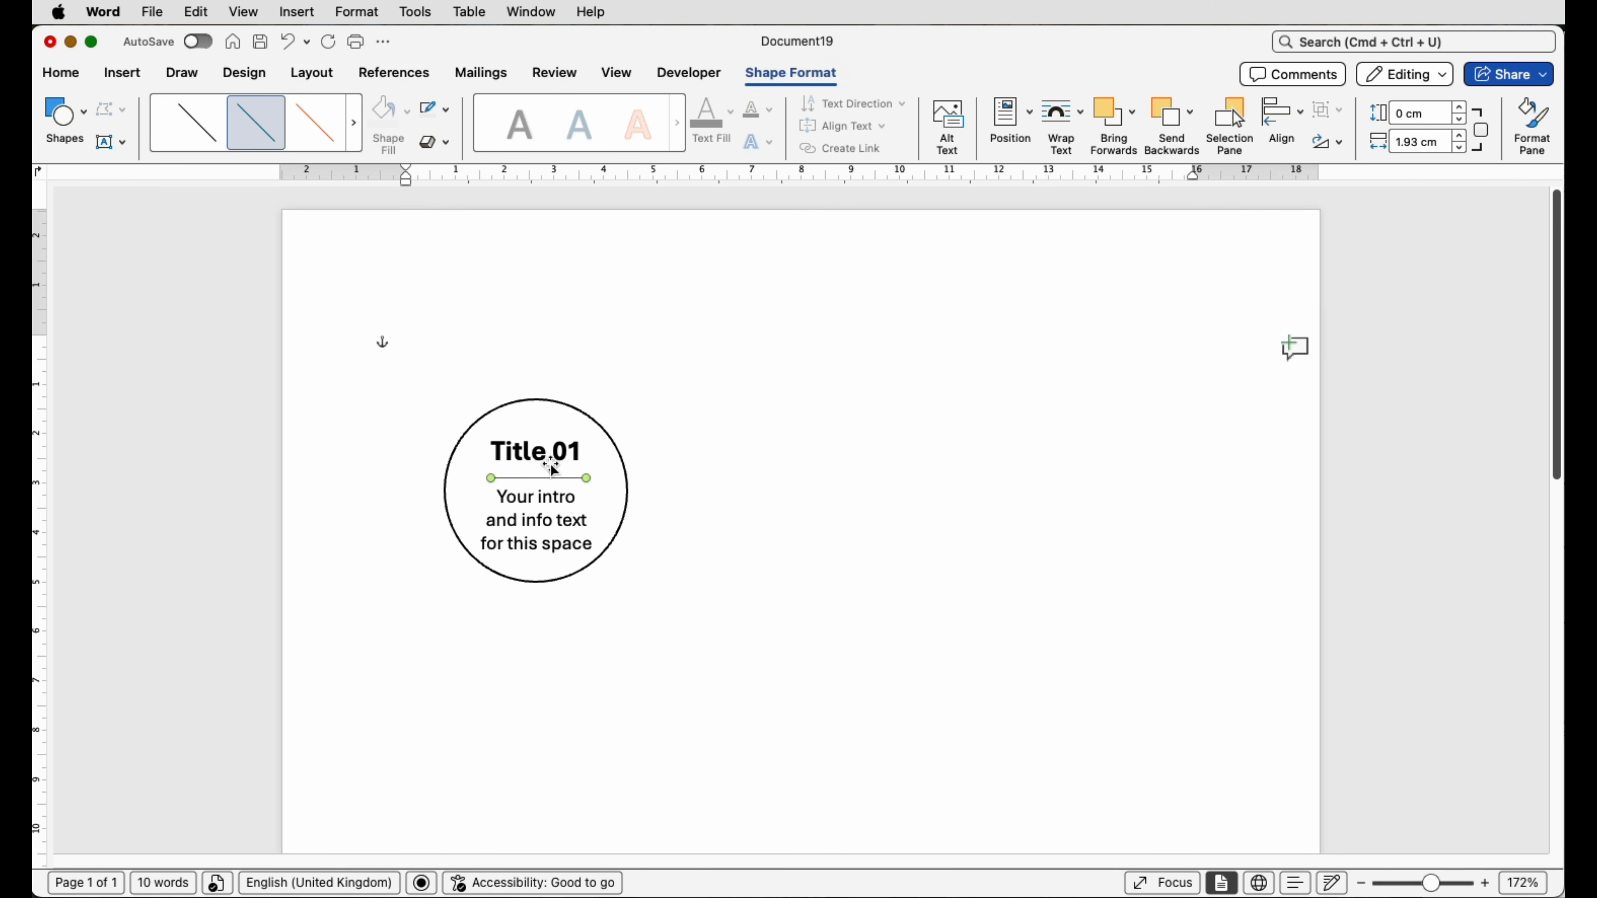
# - Colour the divider line black and set its weight to 1 pt
pyautogui.click(446, 111)
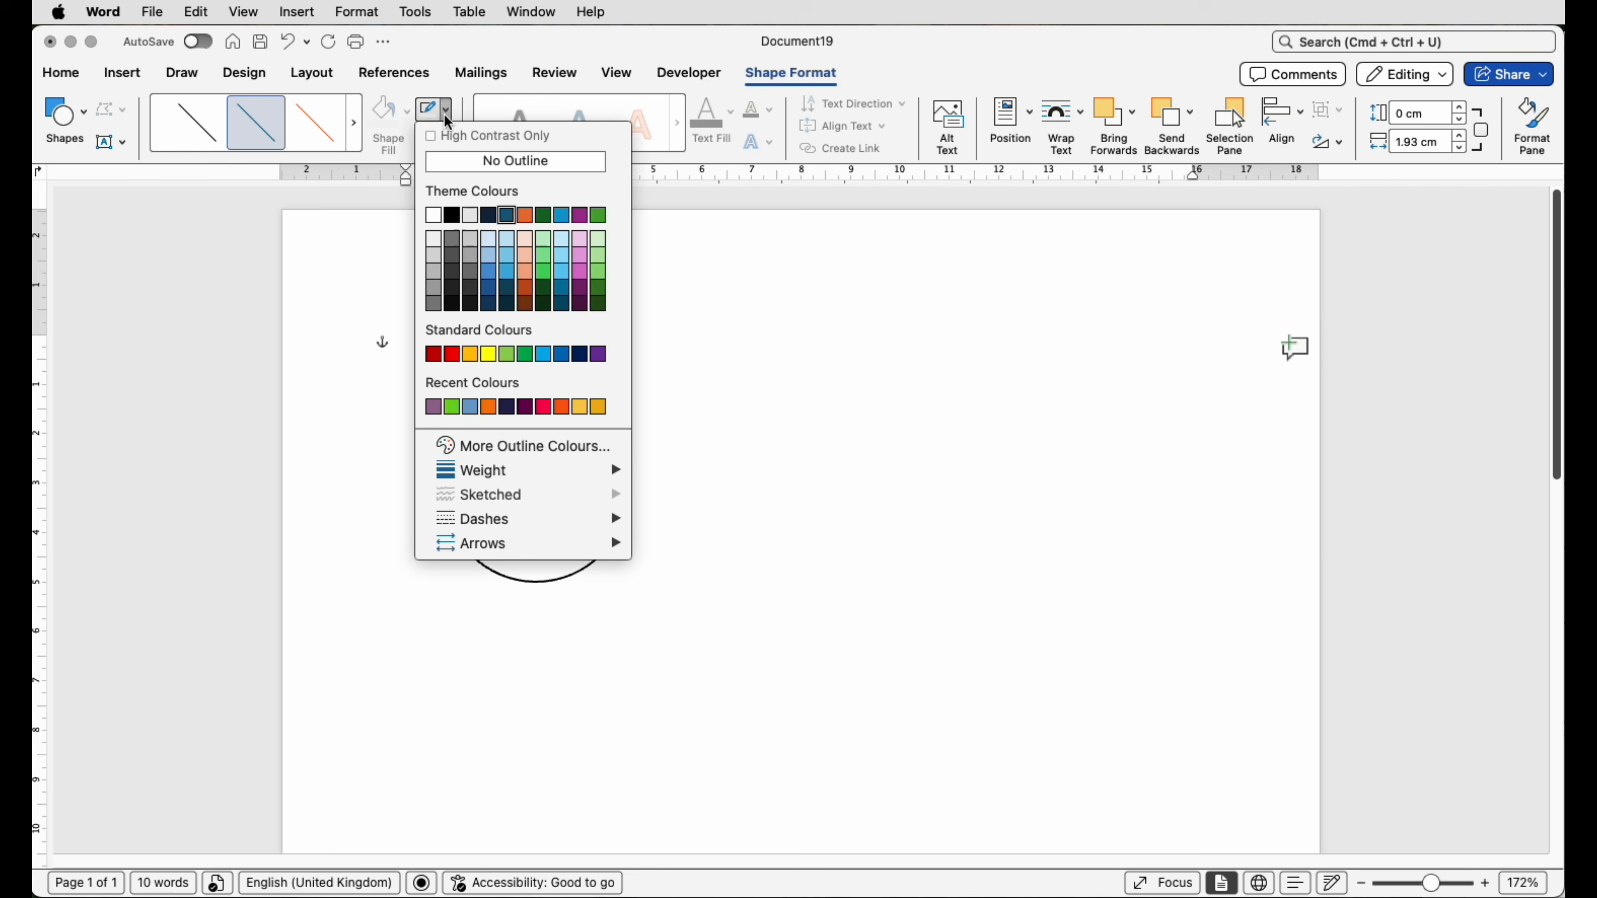
pyautogui.click(451, 215)
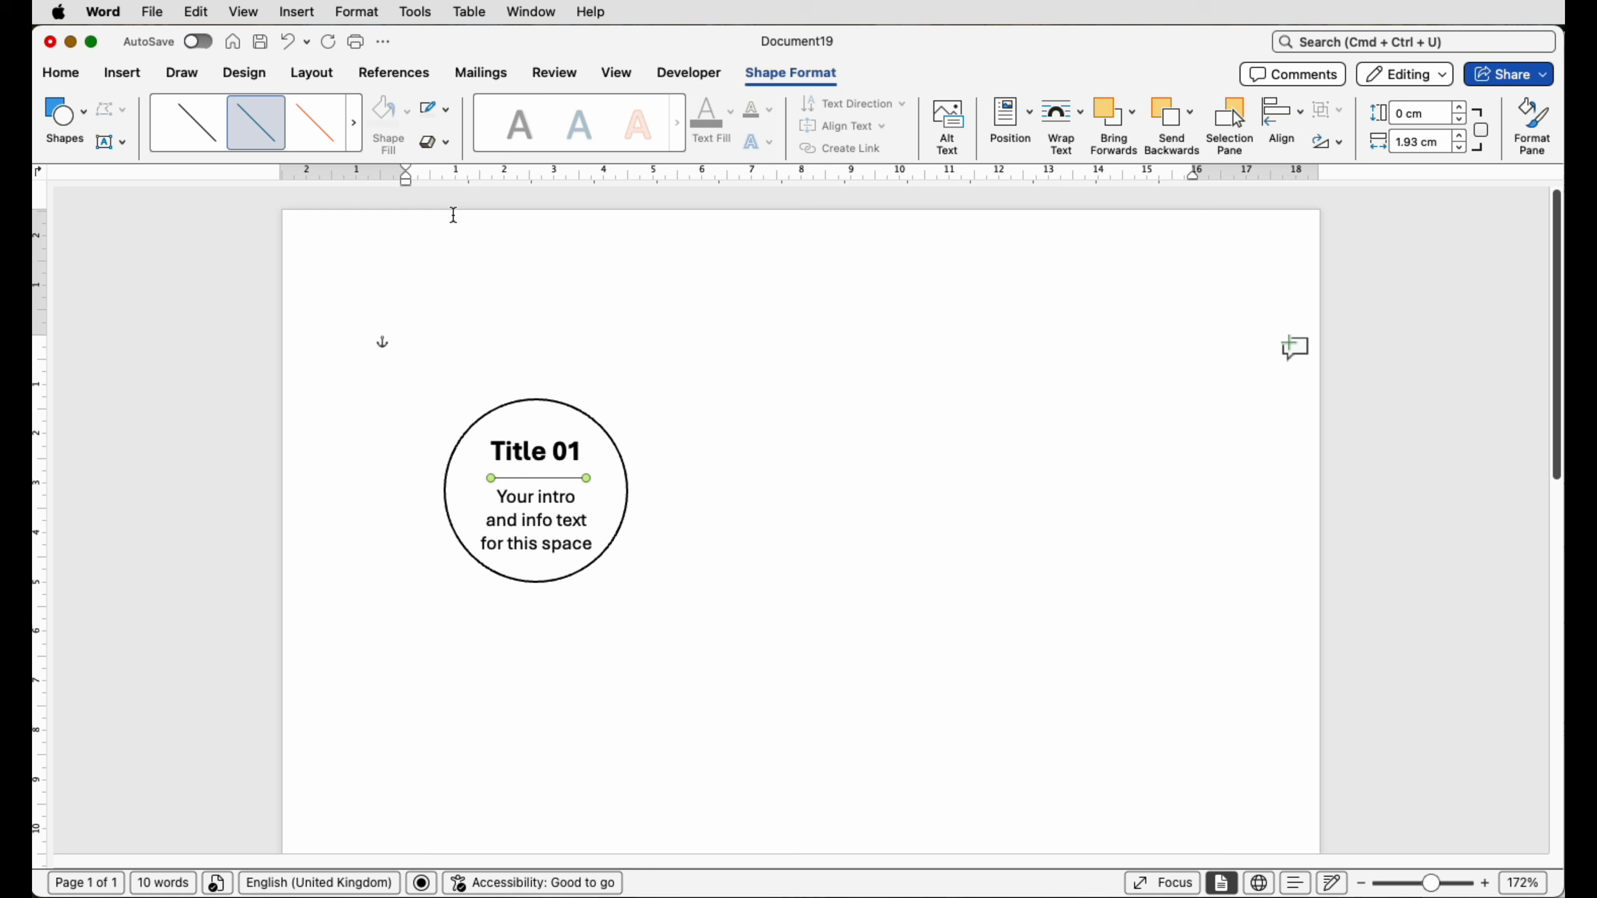
pyautogui.click(448, 116)
pyautogui.moveTo(519, 472)
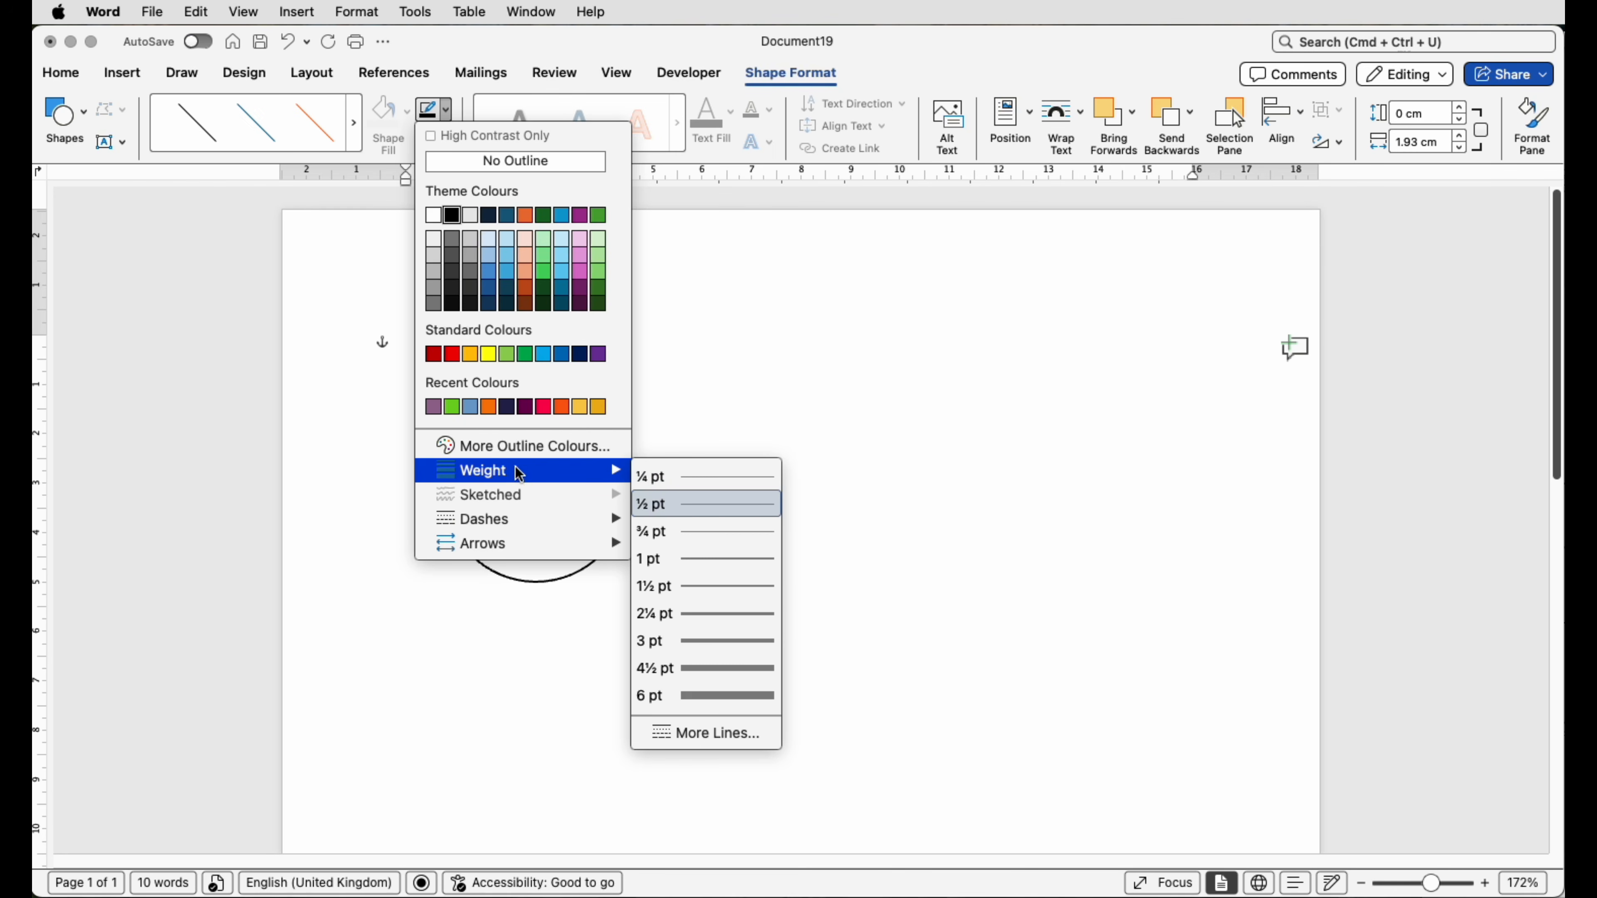
pyautogui.click(709, 558)
pyautogui.click(677, 436)
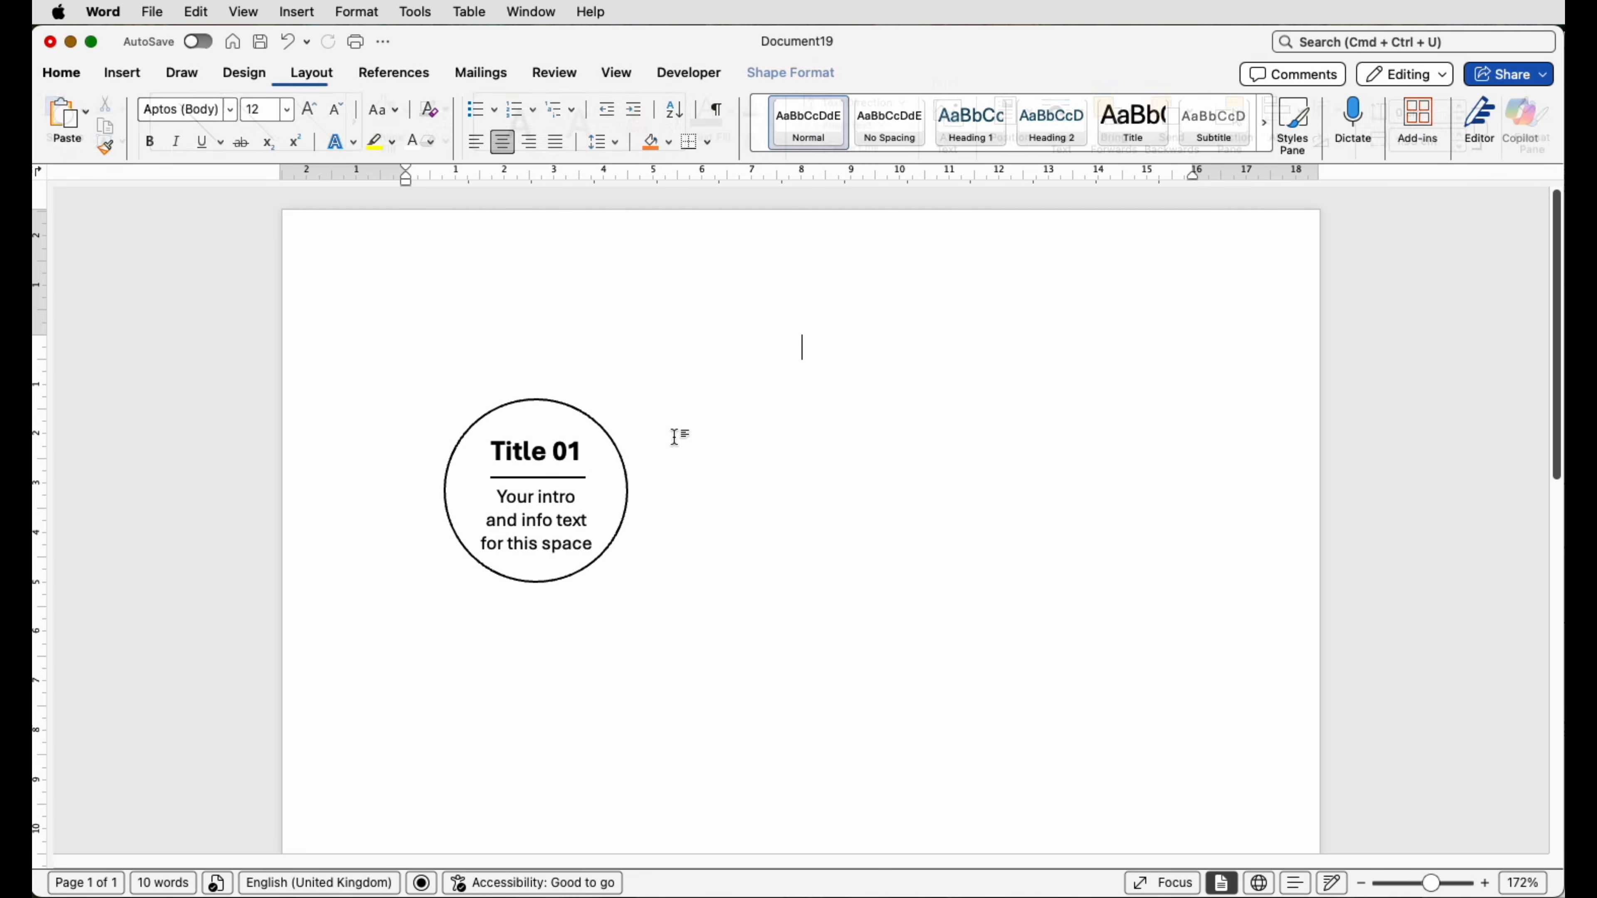
# - Shorten the "Title 01" text box to about 0.86 cm high so its lower edge sits above the divider line
pyautogui.click(556, 458)
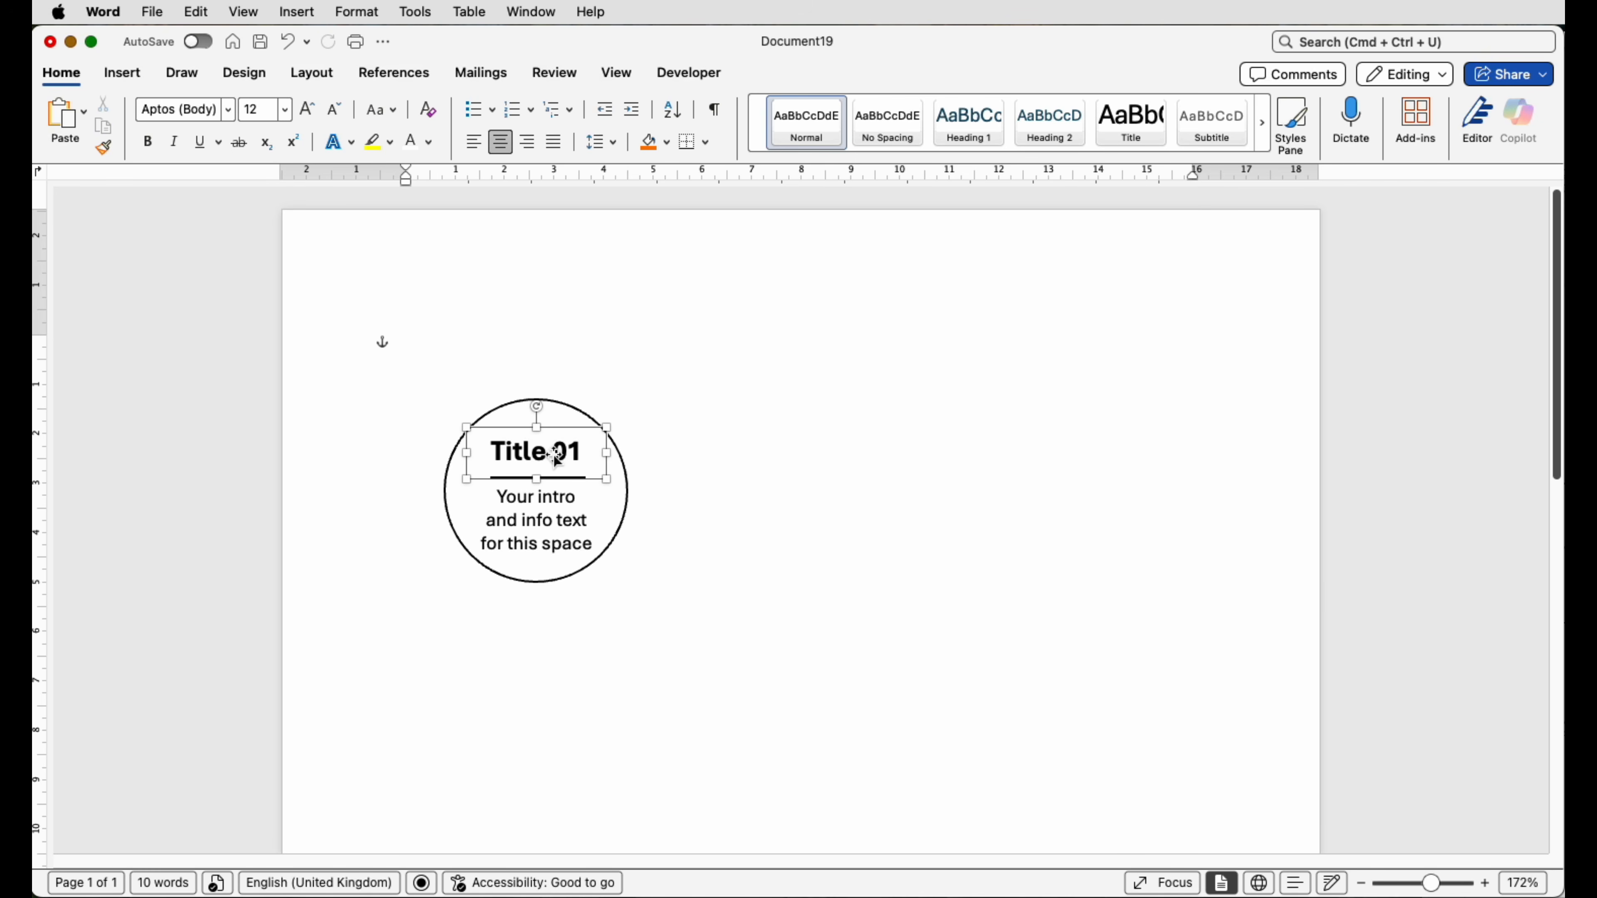
pyautogui.click(736, 530)
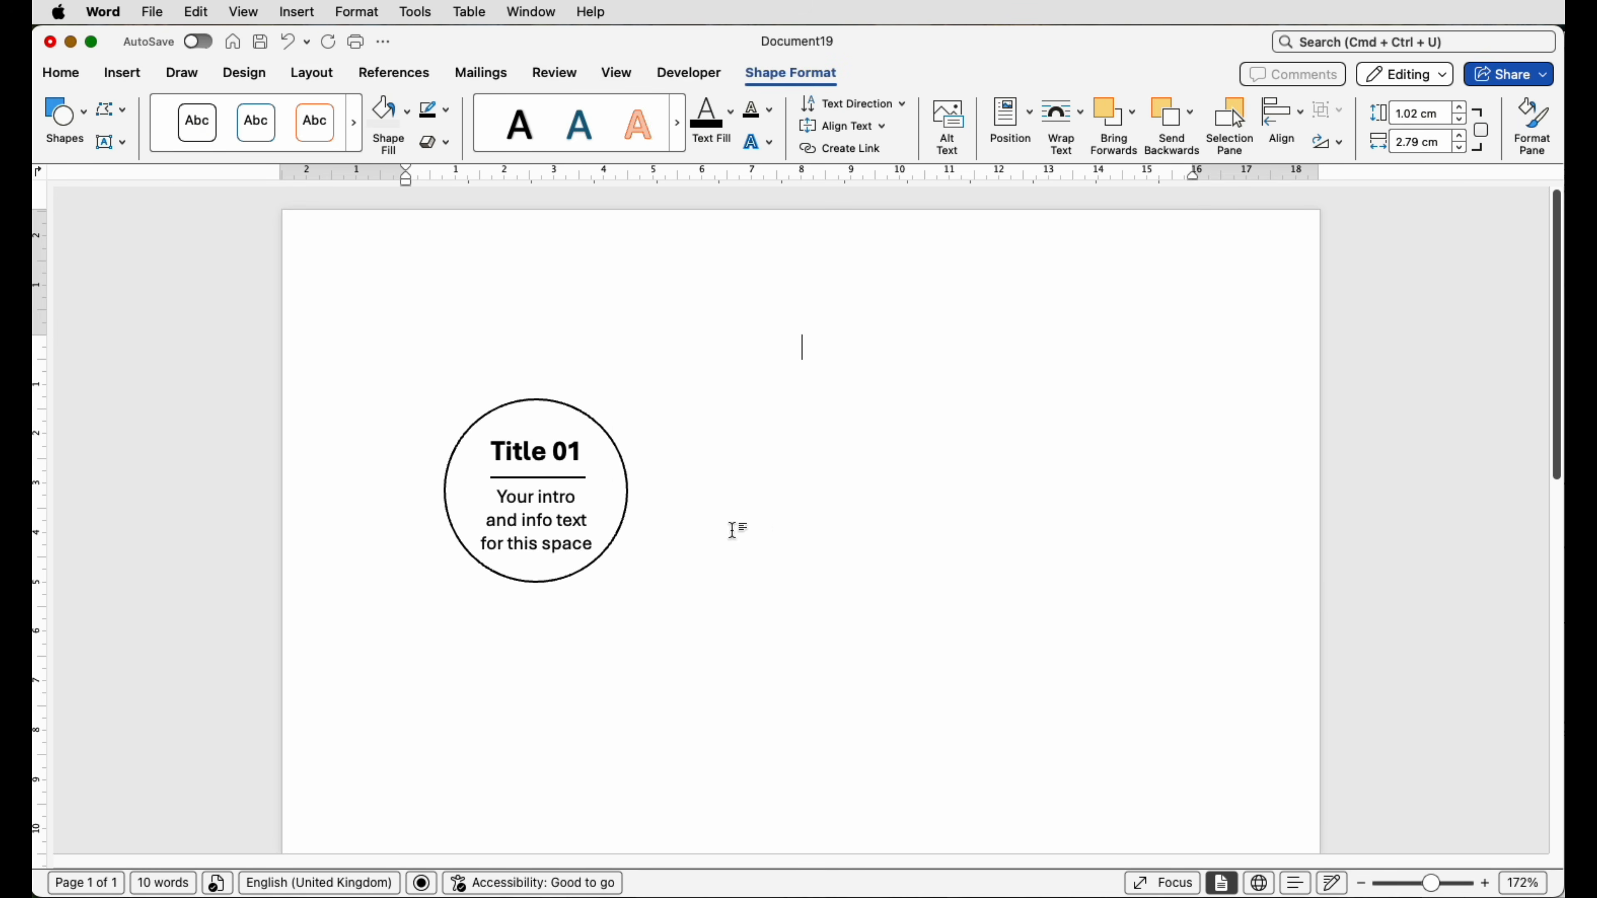
pyautogui.click(570, 483)
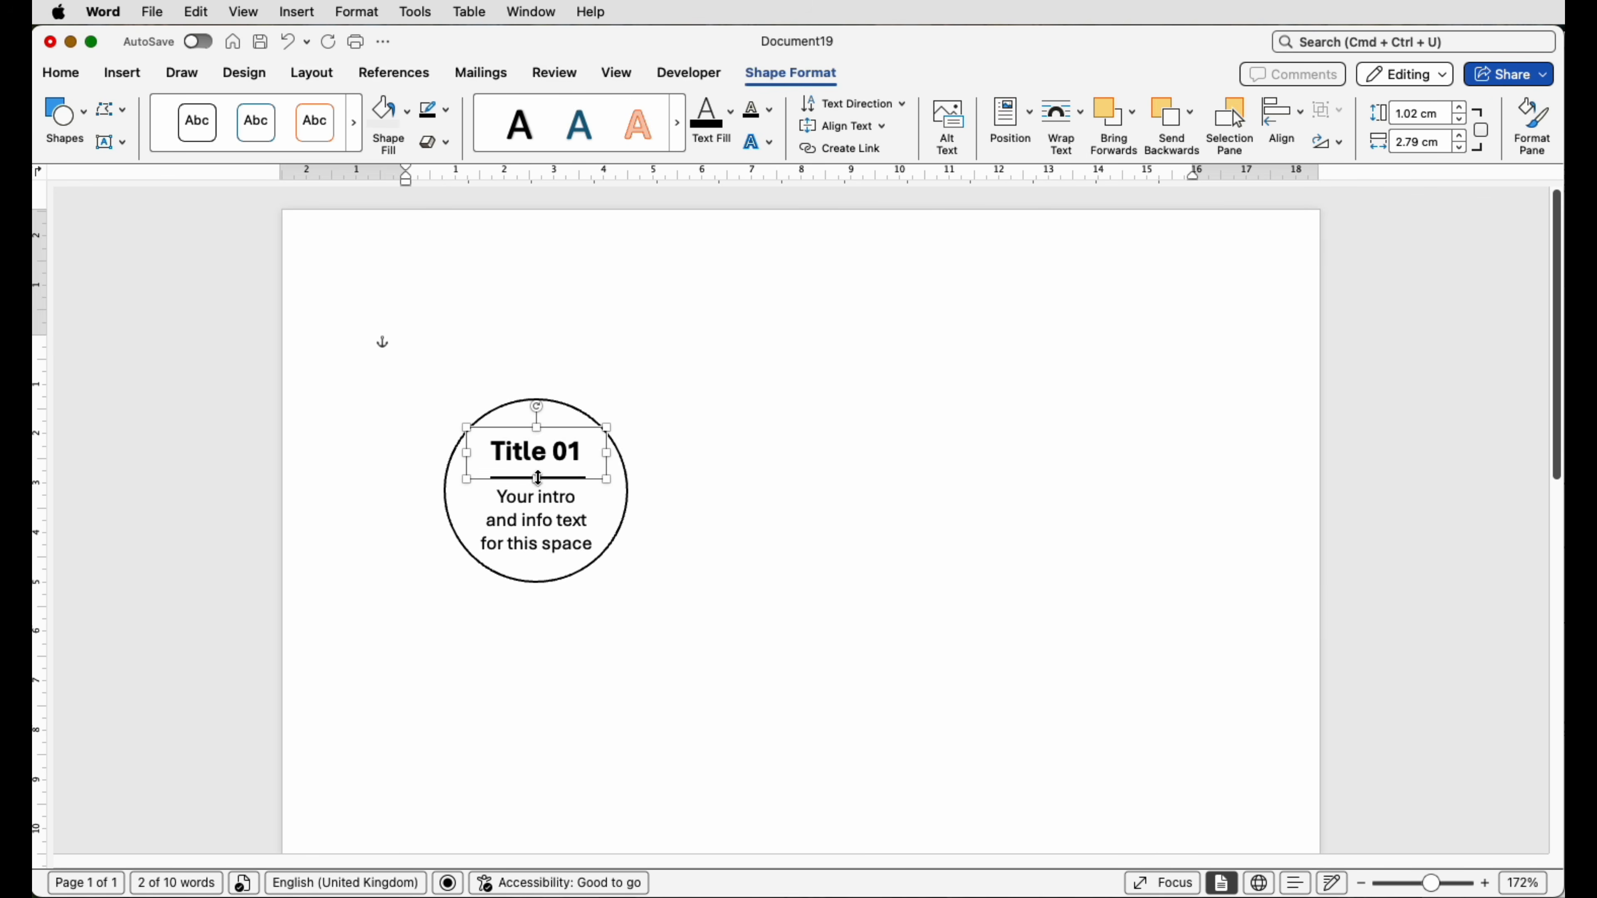
pyautogui.moveTo(537, 478); pyautogui.dragTo(543, 471)
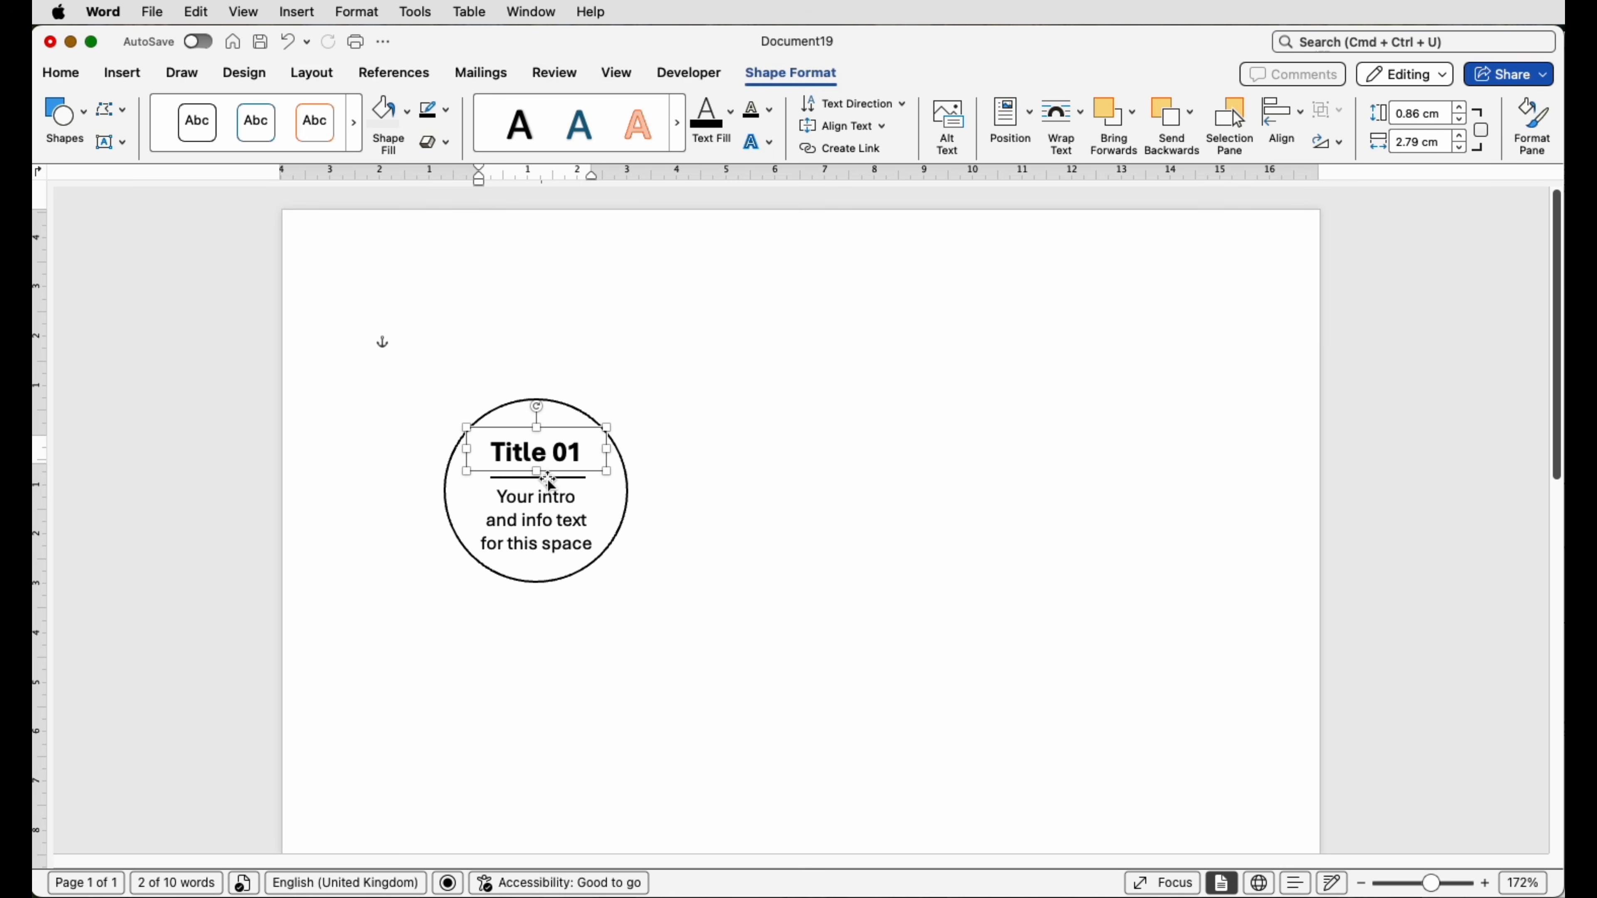
# - Align the divider line, title box, intro box and circle to their common horizontal centre
pyautogui.click(549, 479)
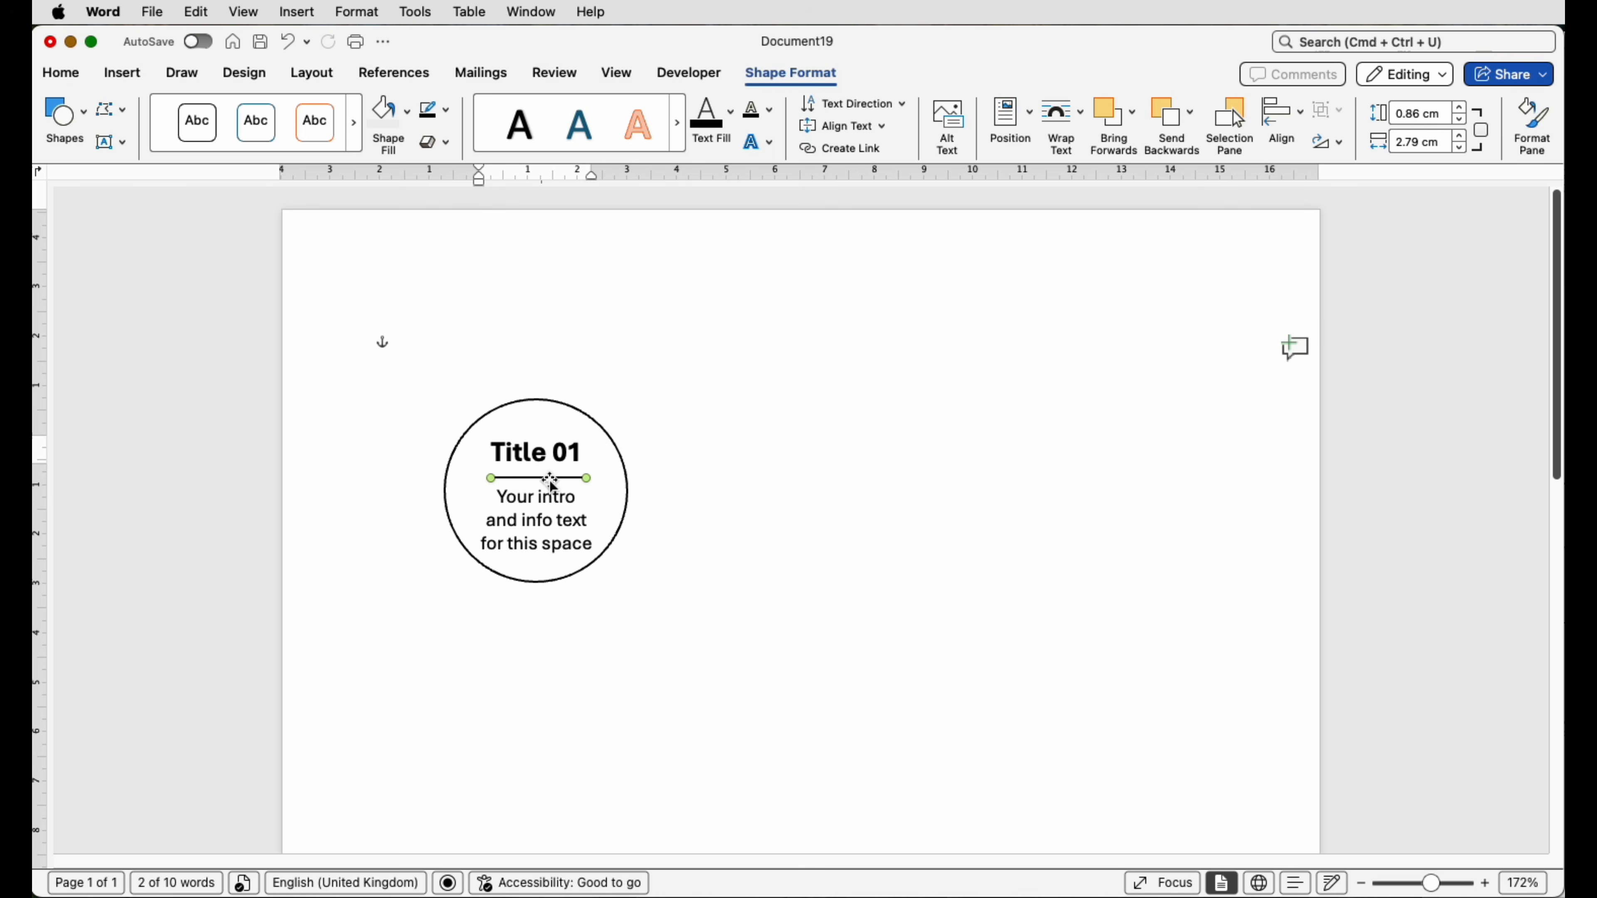
pyautogui.keyDown('shift'); pyautogui.click(553, 452); pyautogui.keyUp('shift')
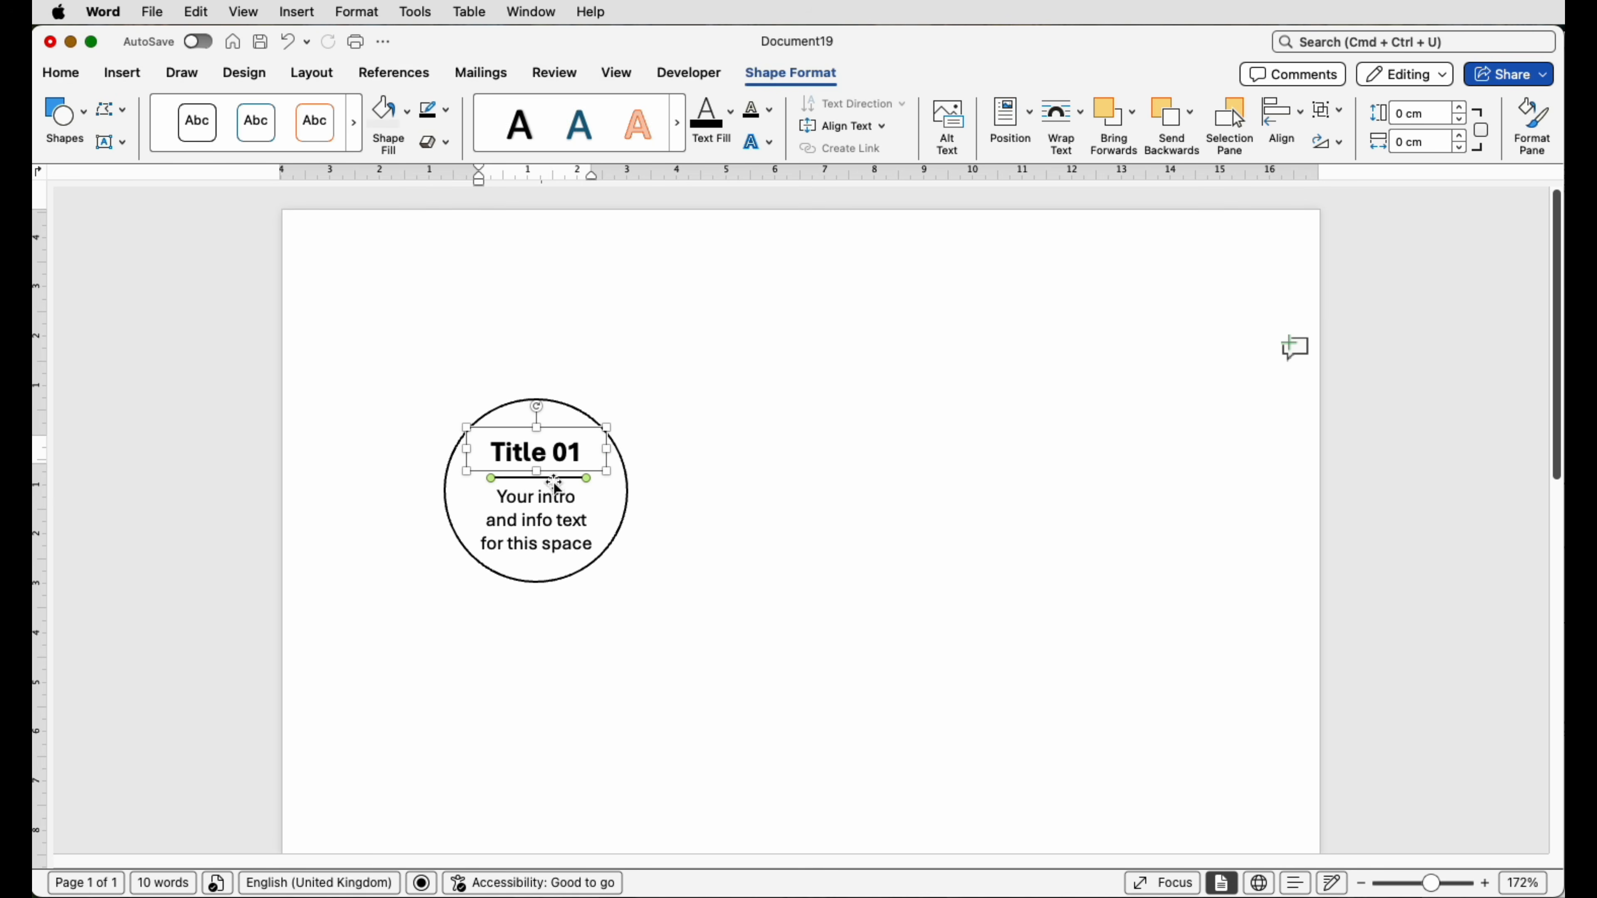
pyautogui.keyDown('shift'); pyautogui.click(556, 515); pyautogui.keyUp('shift')
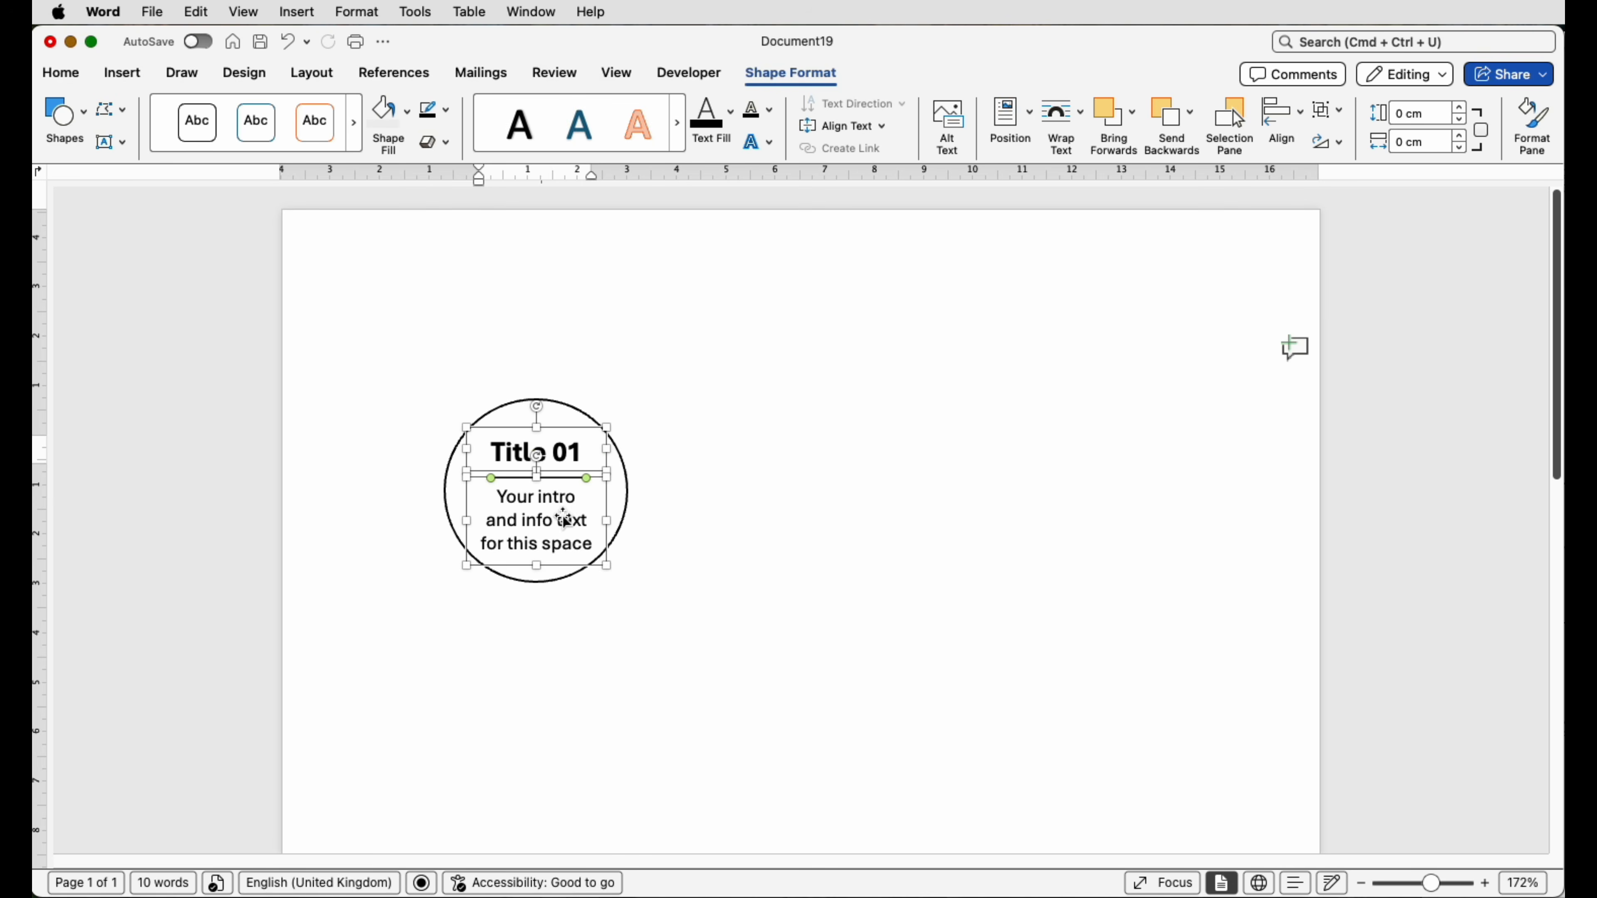
pyautogui.keyDown('shift'); pyautogui.click(628, 514); pyautogui.keyUp('shift')
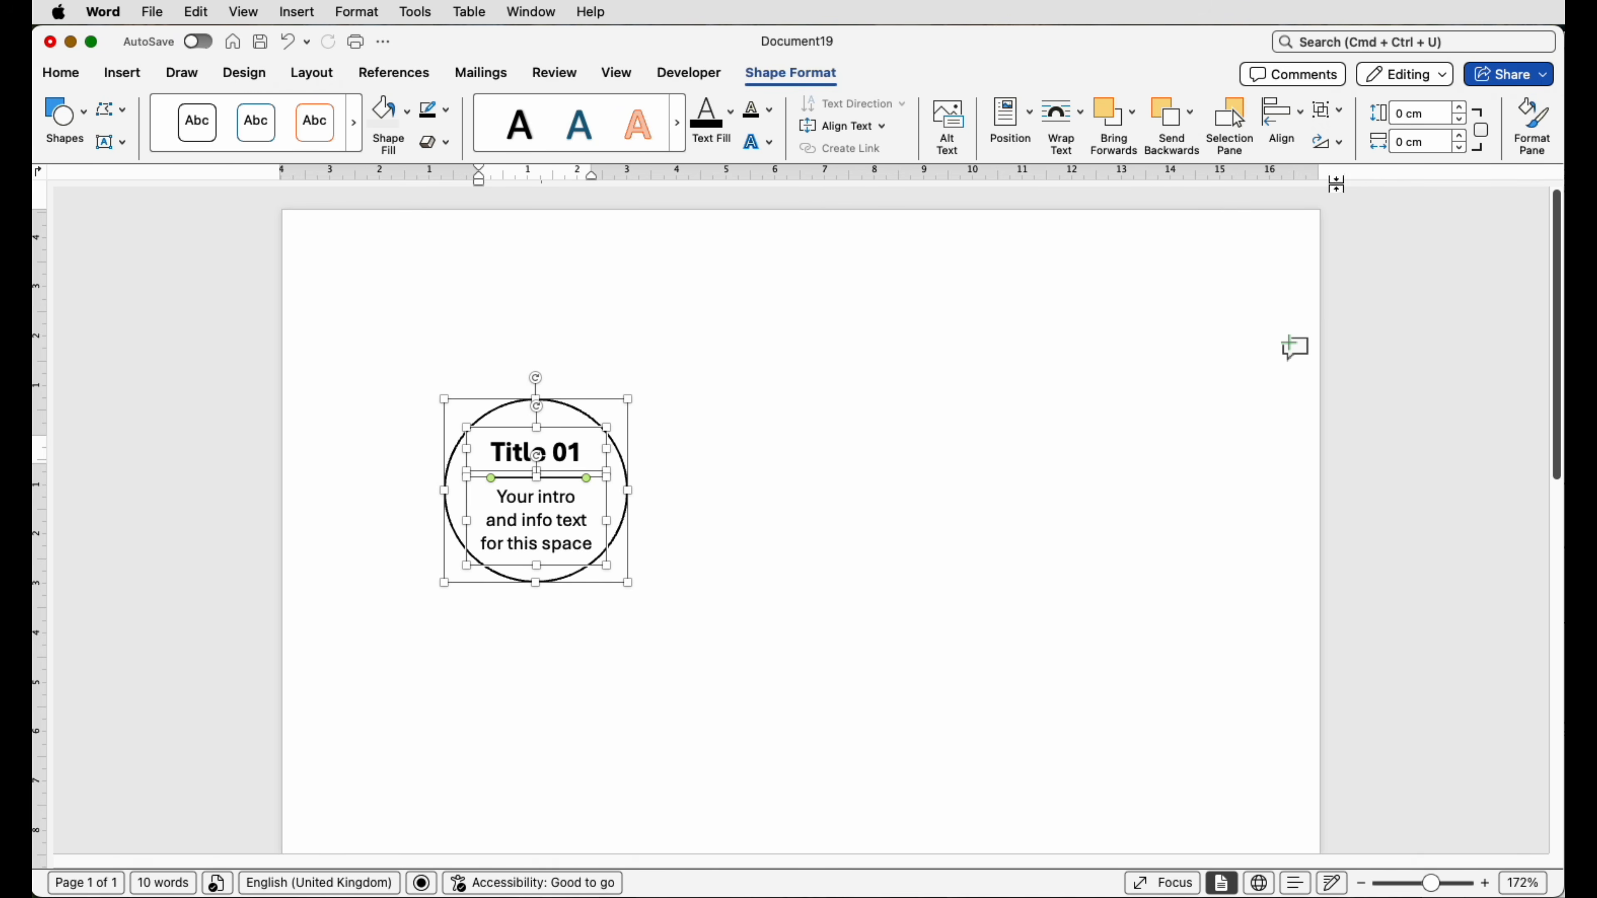
pyautogui.click(1299, 120)
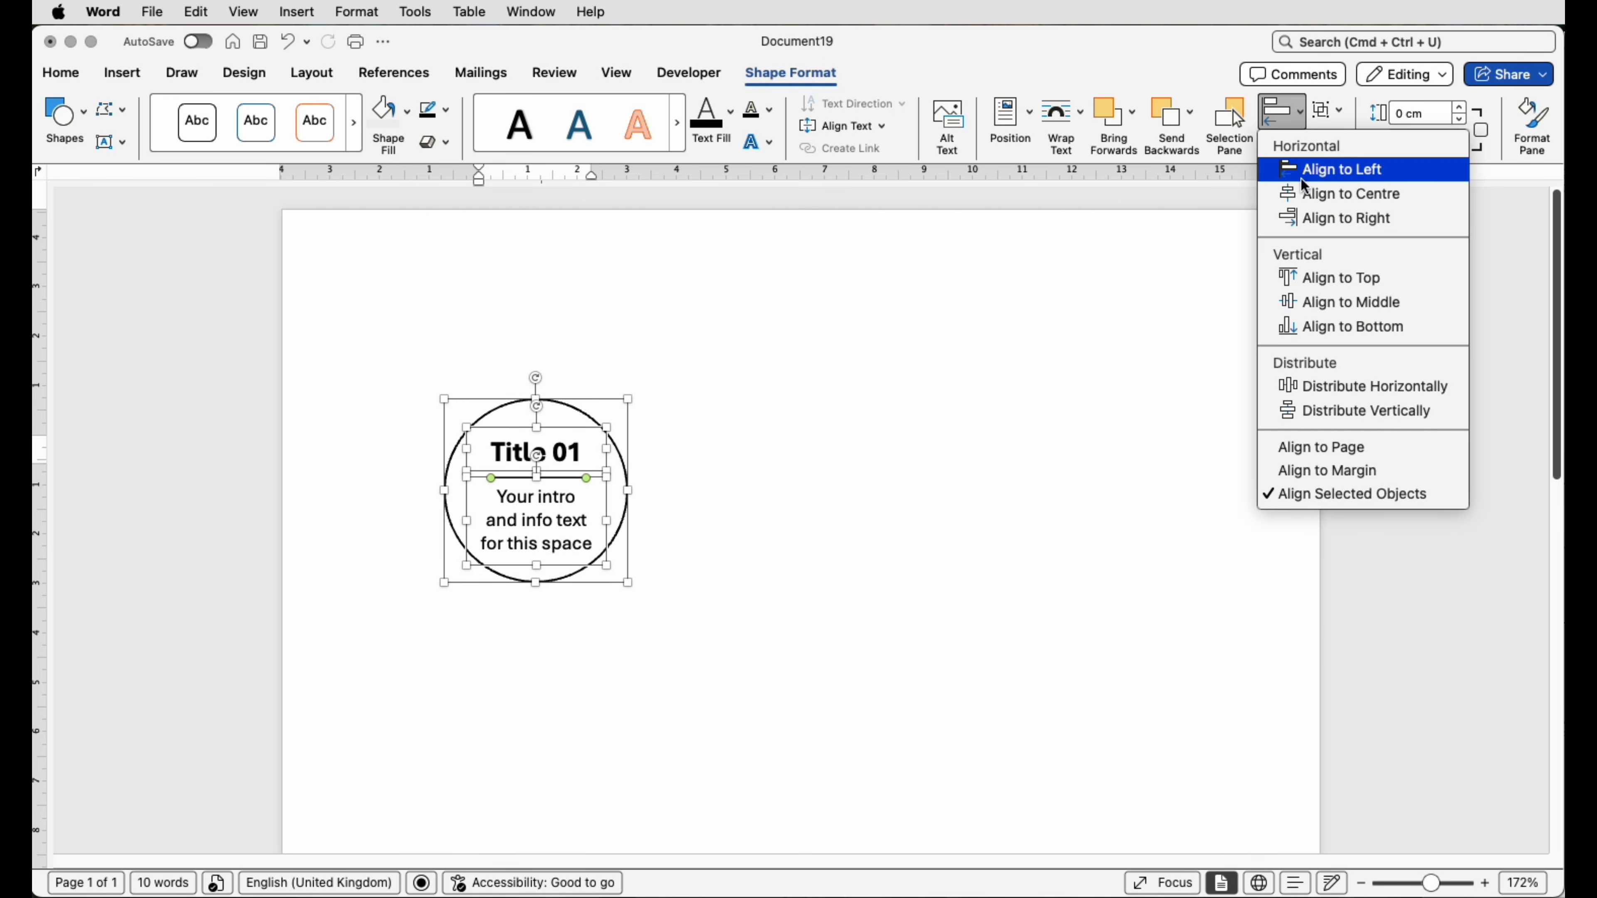
pyautogui.click(1305, 195)
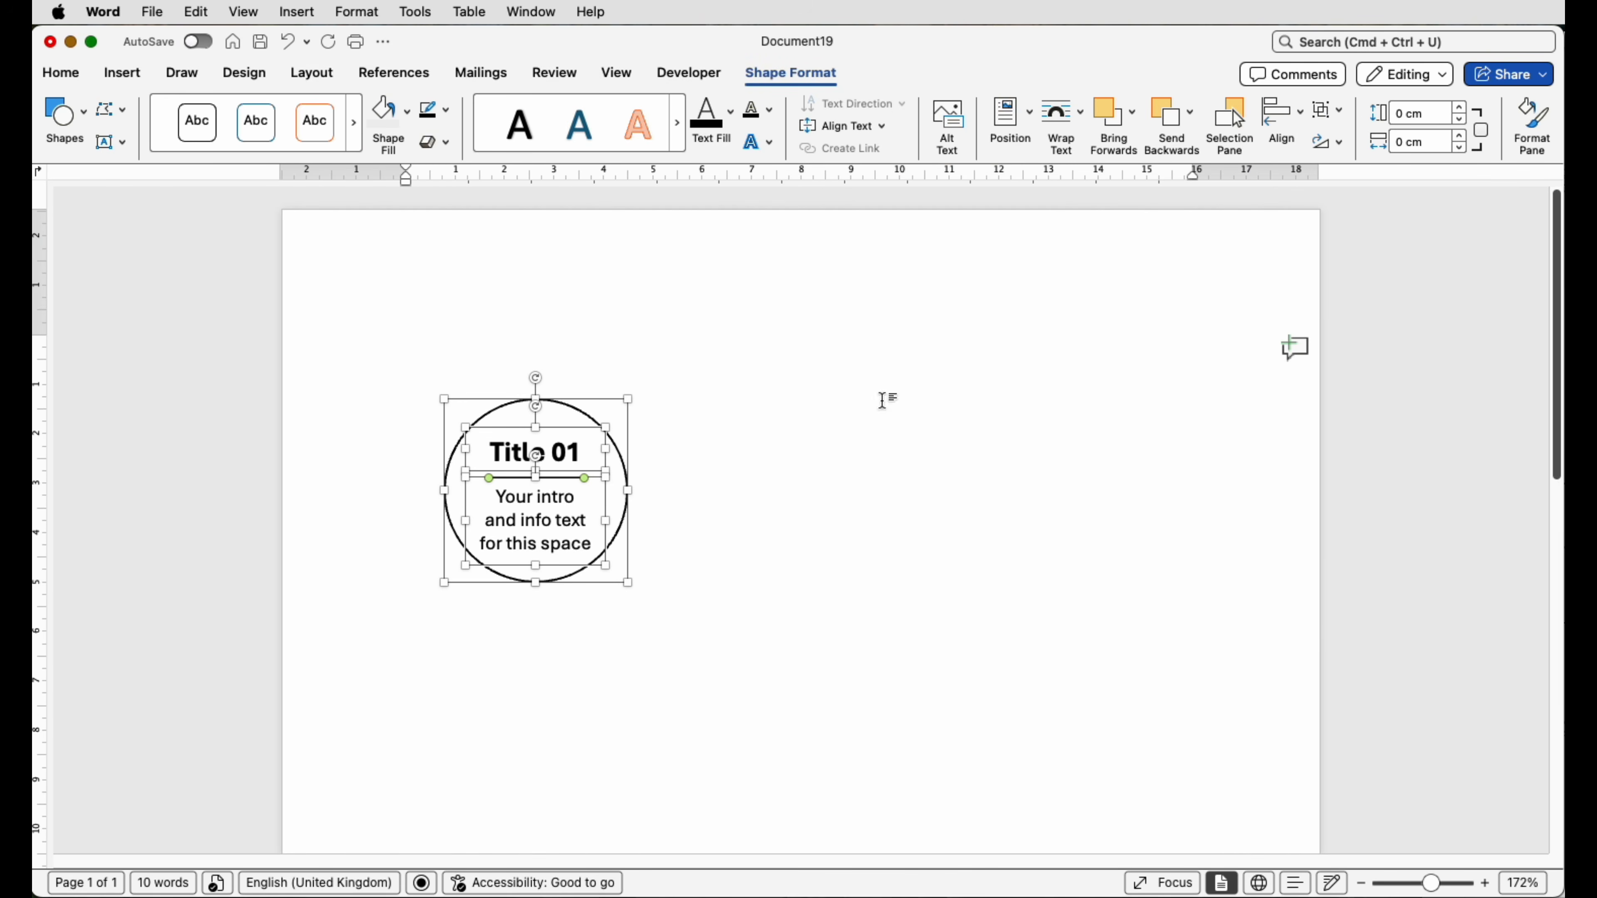
pyautogui.click(783, 485)
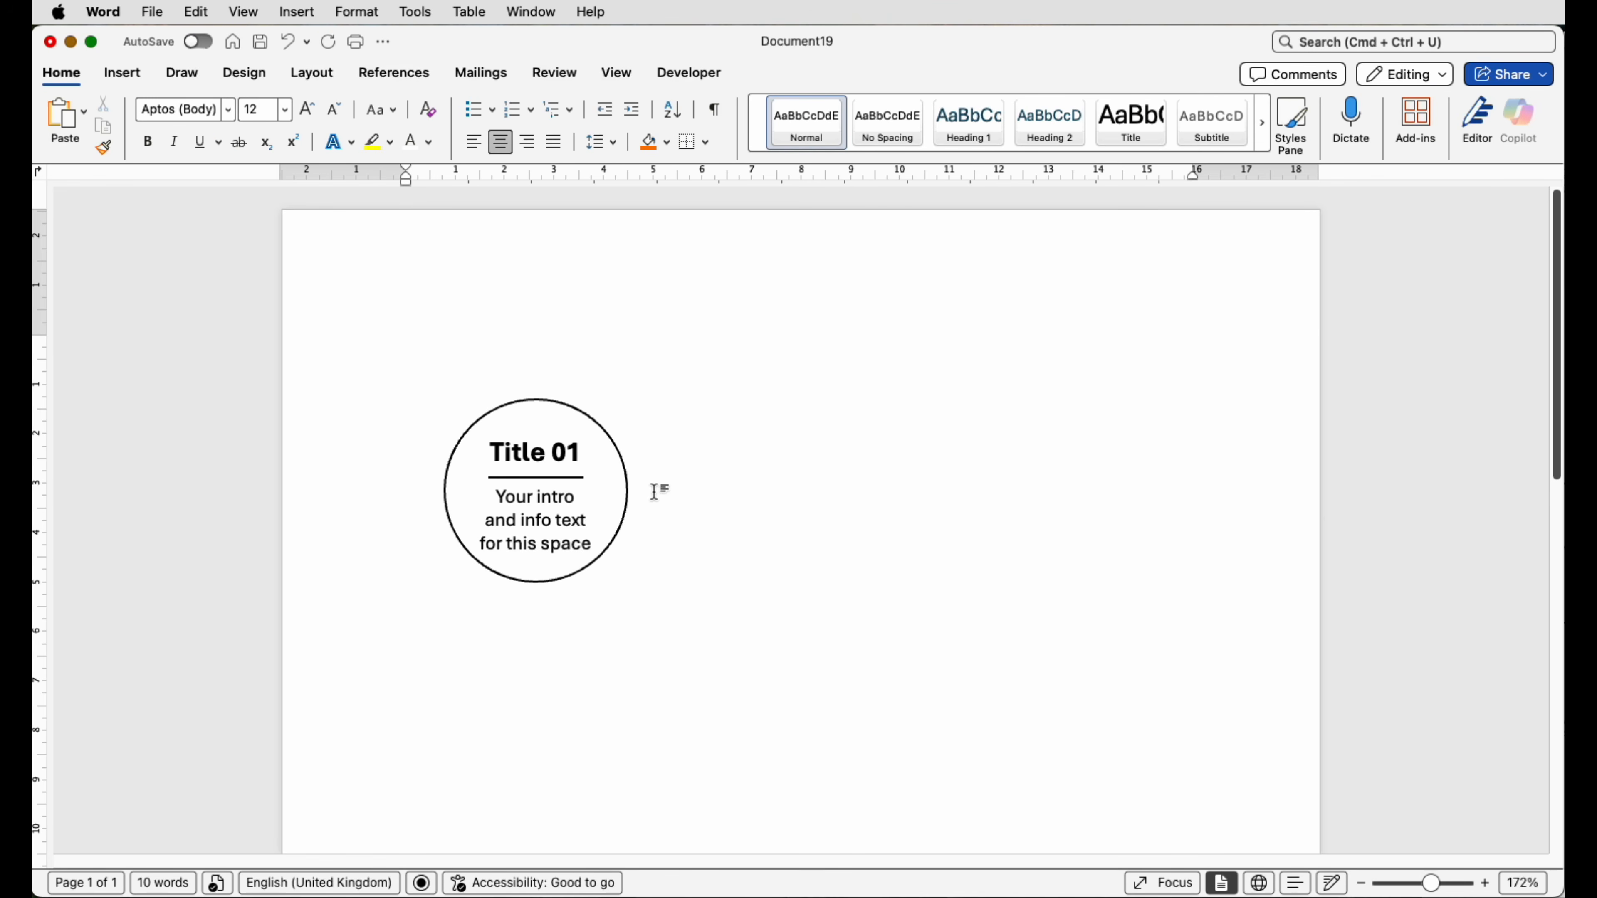
# - Narrow the intro text box to about 2.66 cm wide and reduce its text to font size 10
pyautogui.click(581, 545)
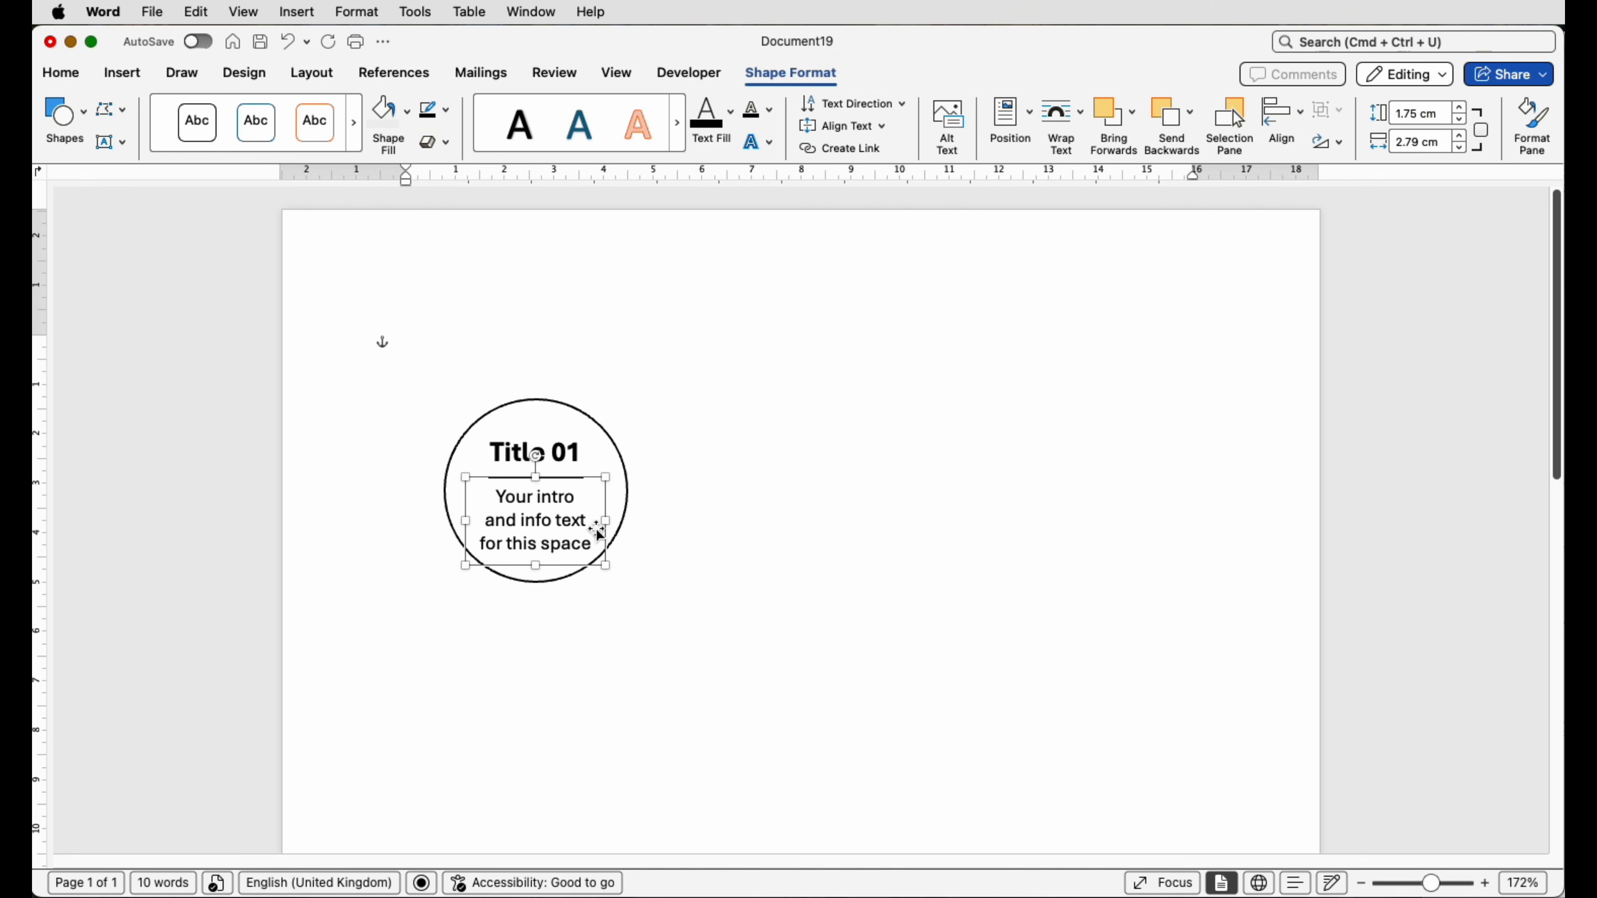
pyautogui.moveTo(605, 520); pyautogui.dragTo(598, 523)
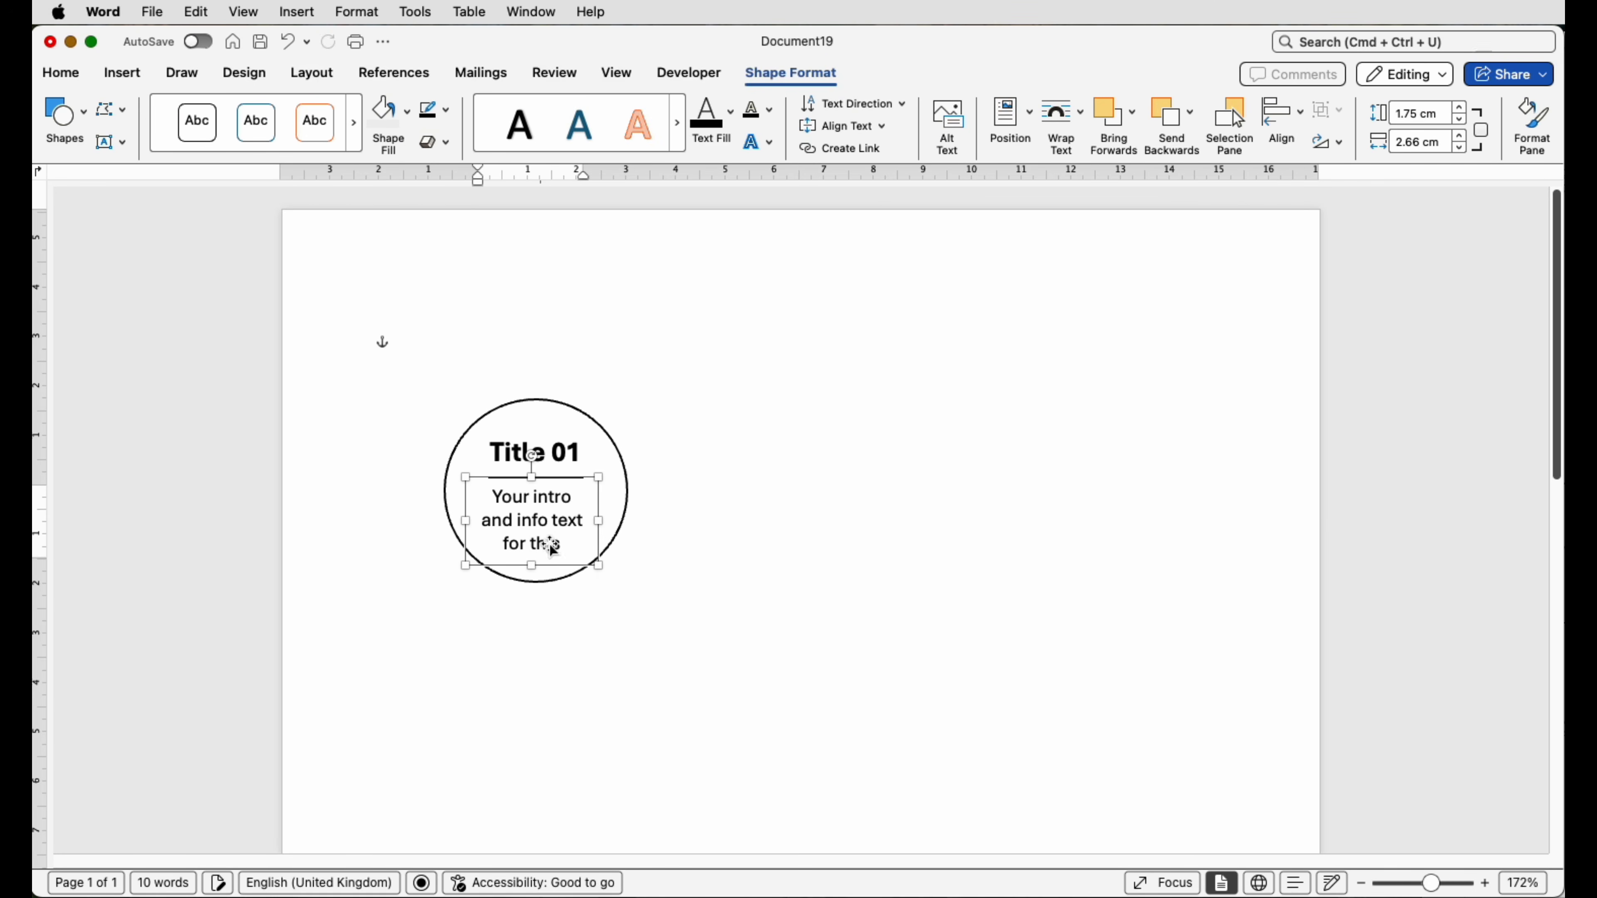
pyautogui.click(61, 73)
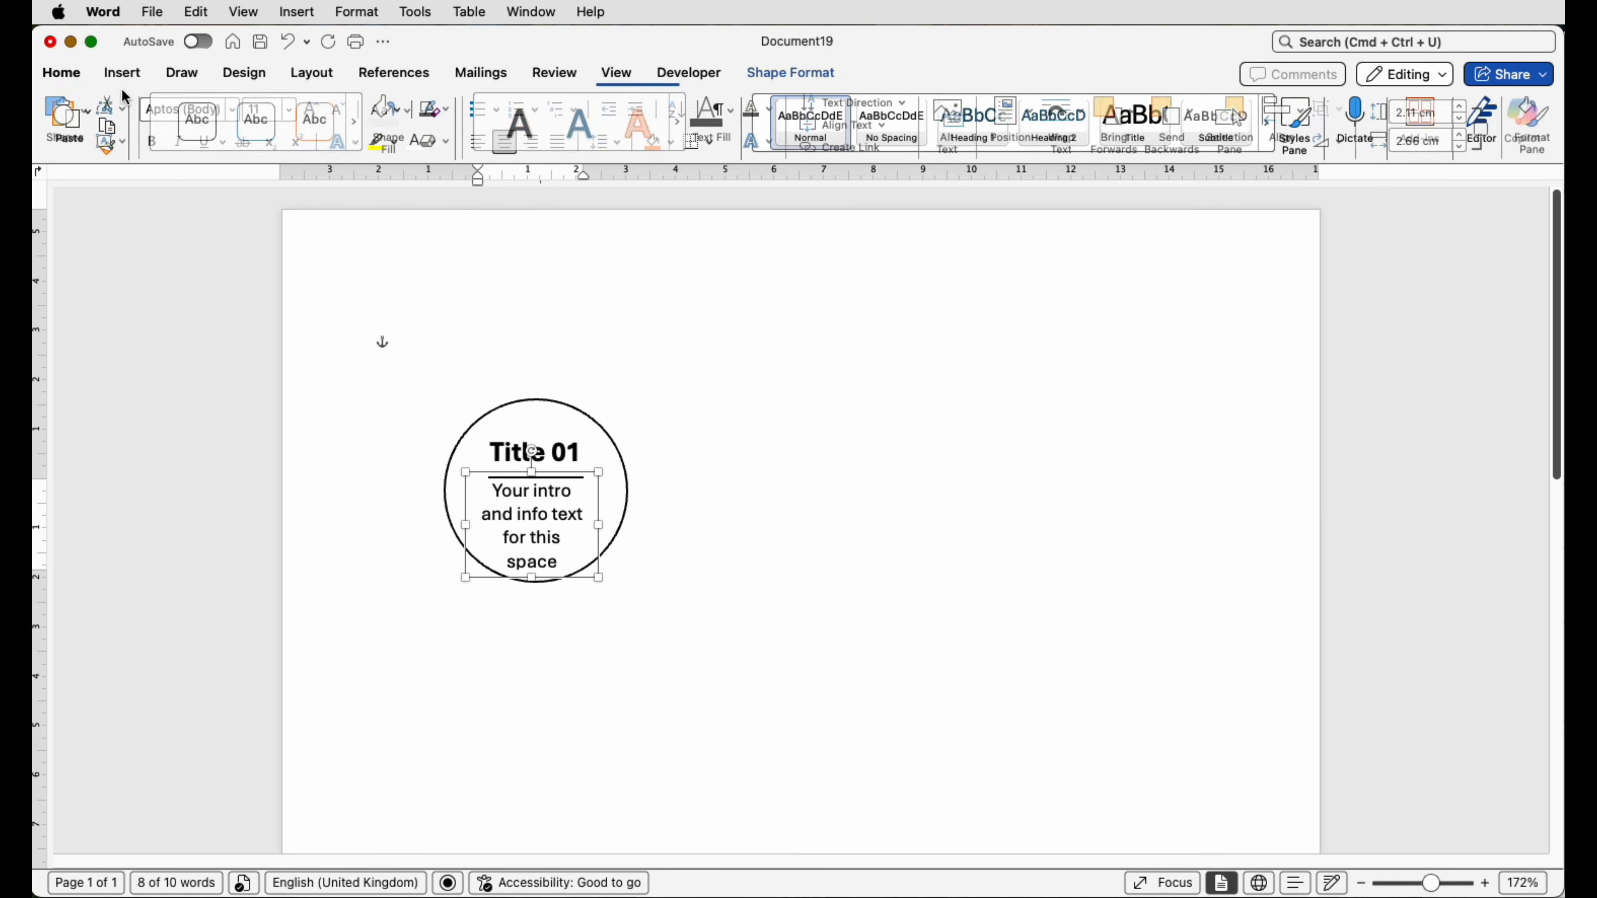
pyautogui.click(332, 110)
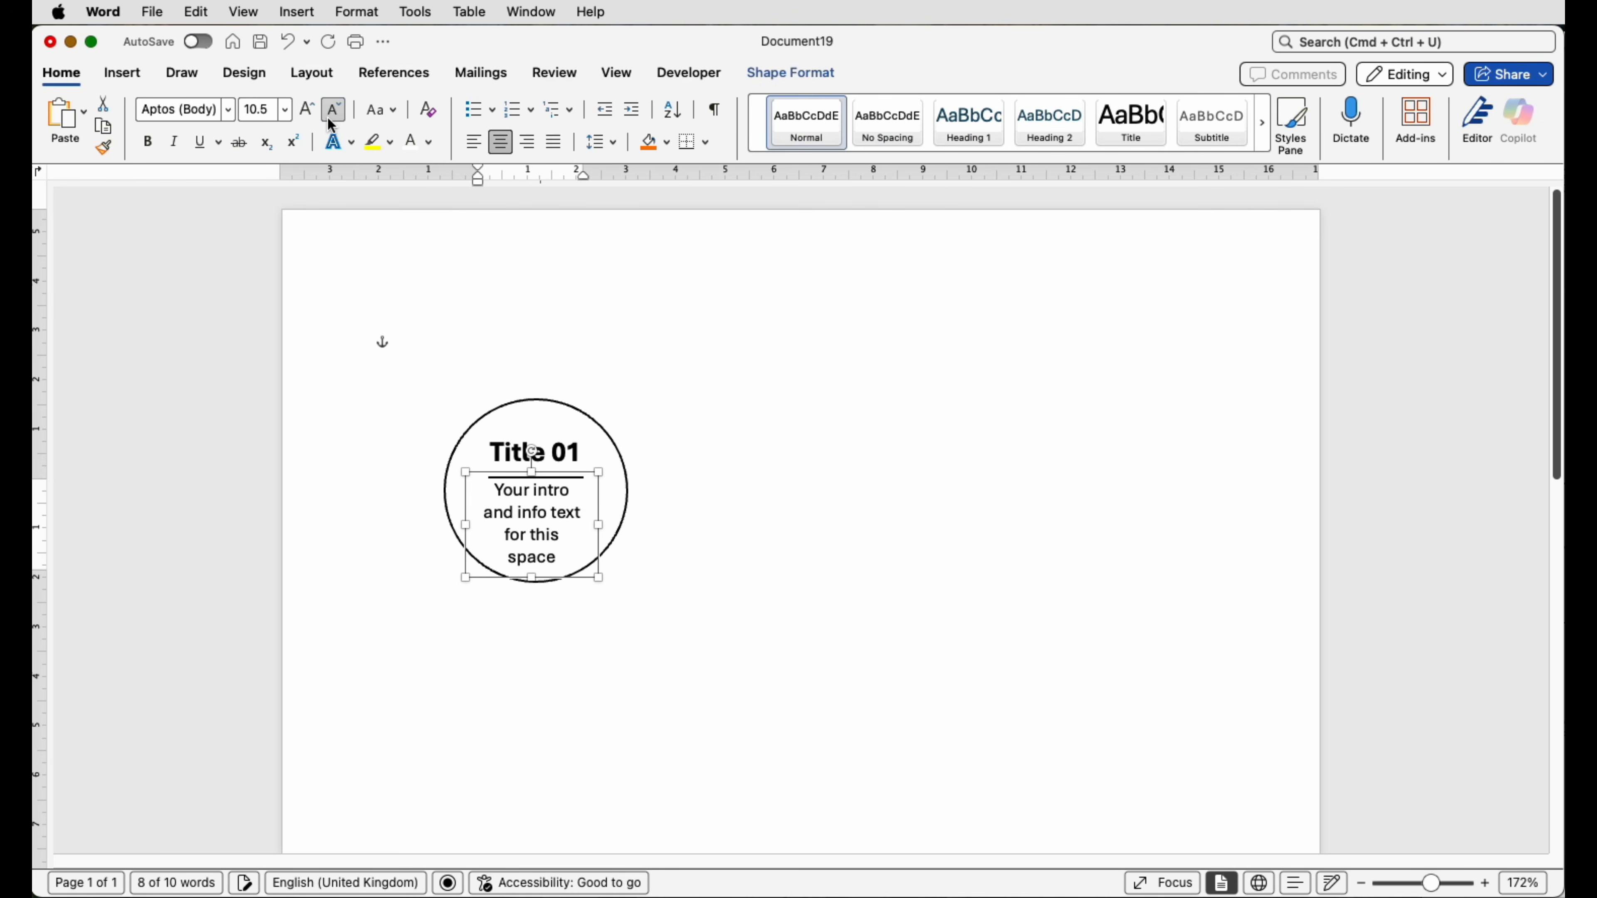
pyautogui.click(329, 118)
# - Lower the intro text box's upper edge below the divider line and align the box to the circle's horizontal centre
pyautogui.moveTo(531, 472); pyautogui.dragTo(531, 491)
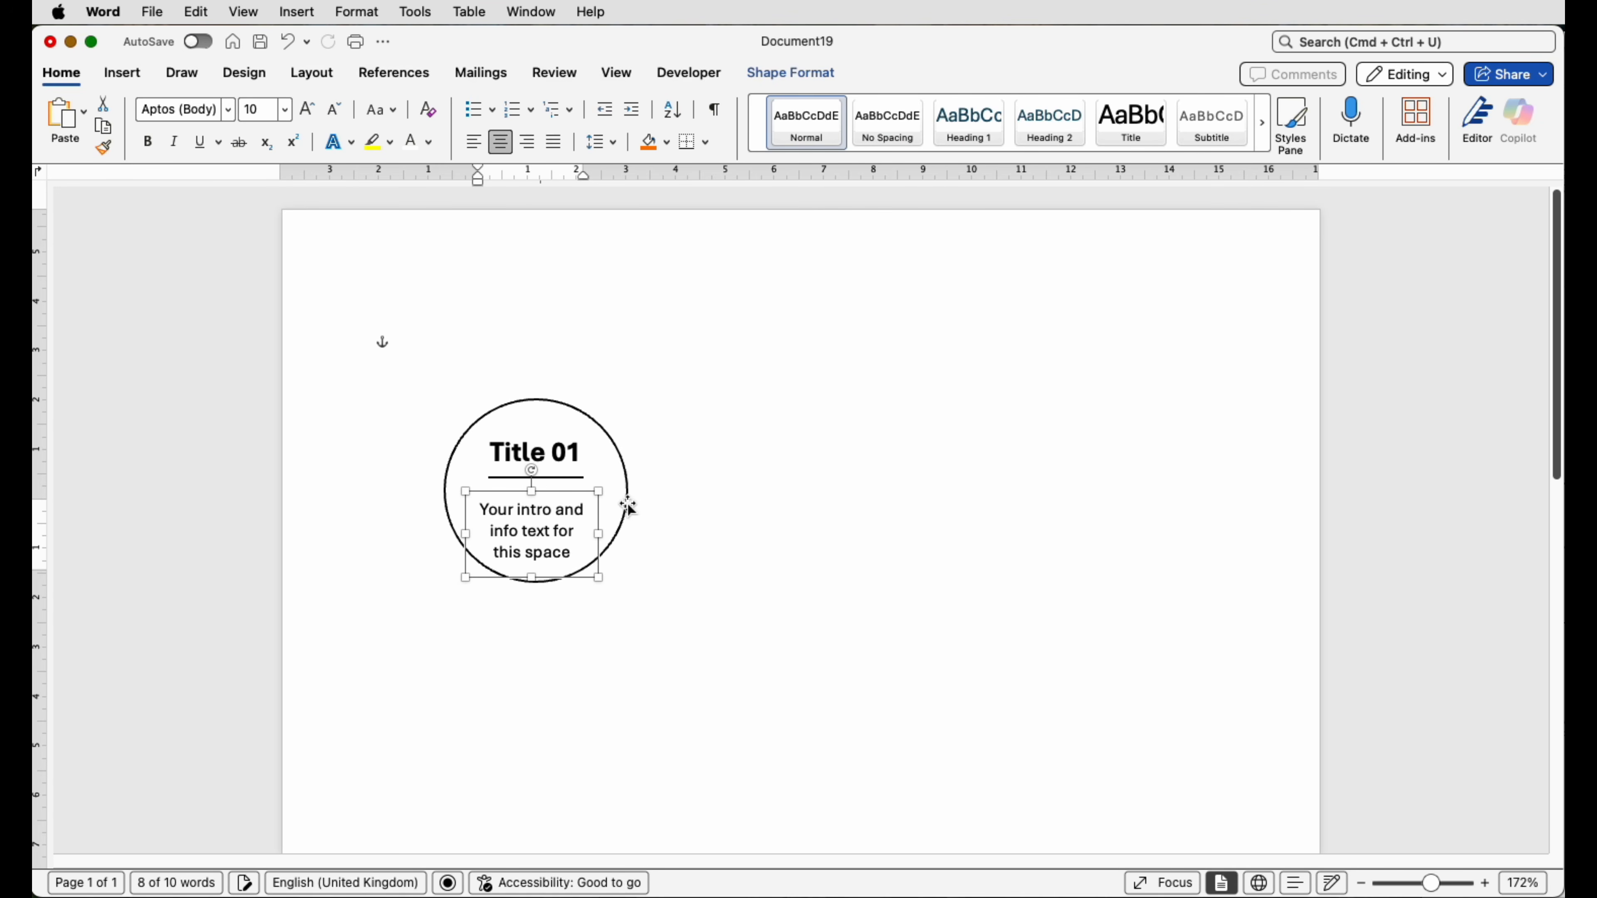
pyautogui.keyDown('shift'); pyautogui.click(628, 504); pyautogui.keyUp('shift')
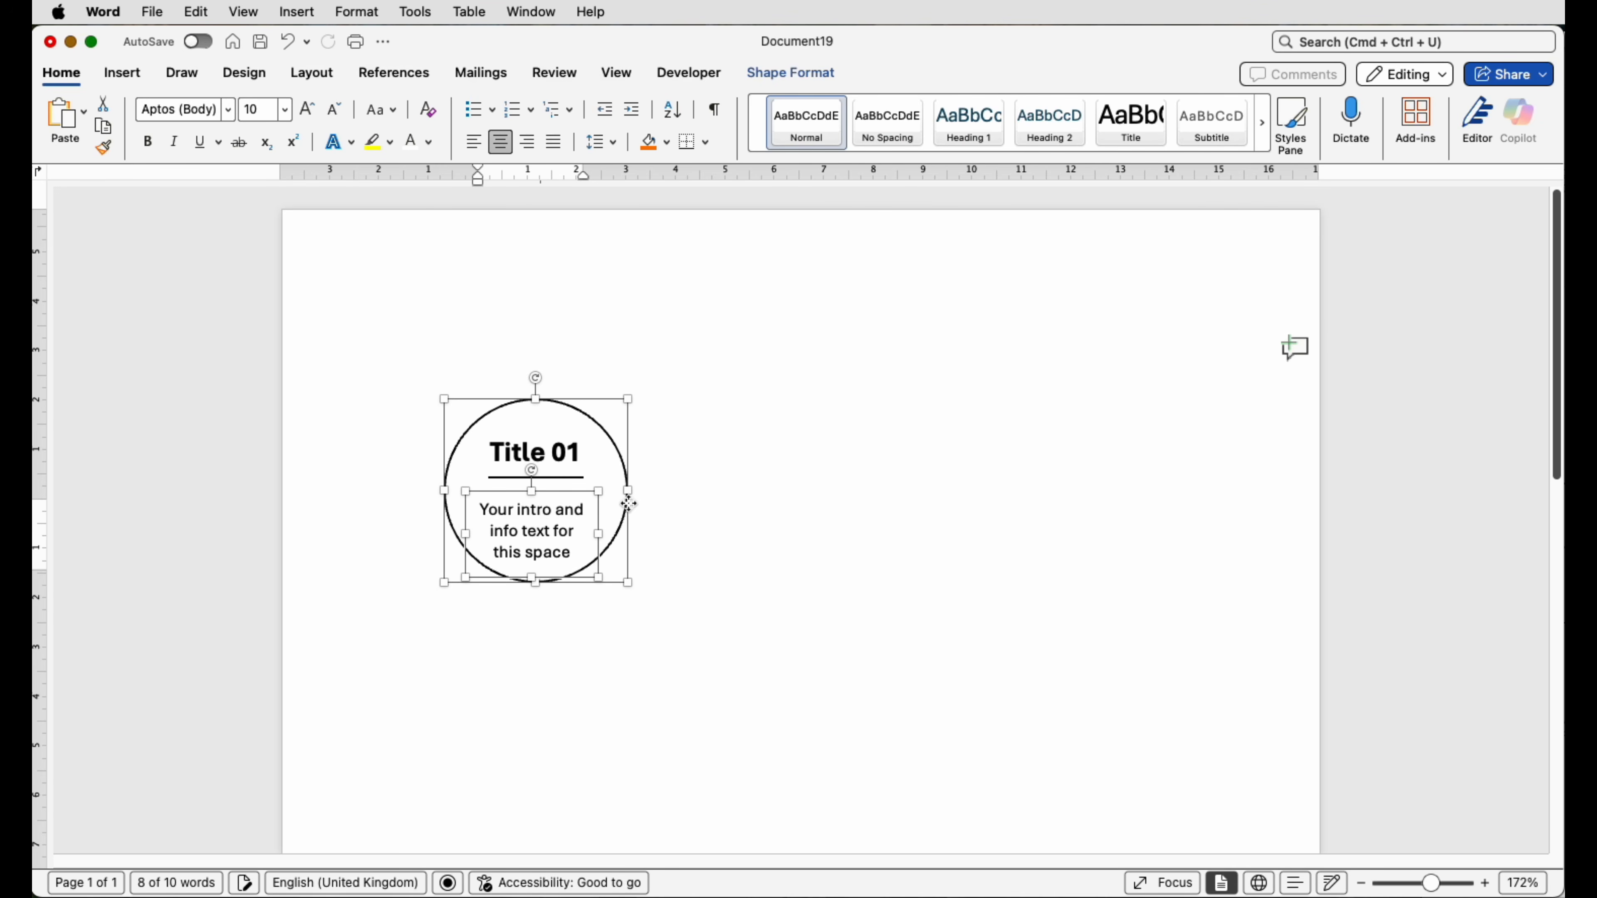
pyautogui.click(810, 69)
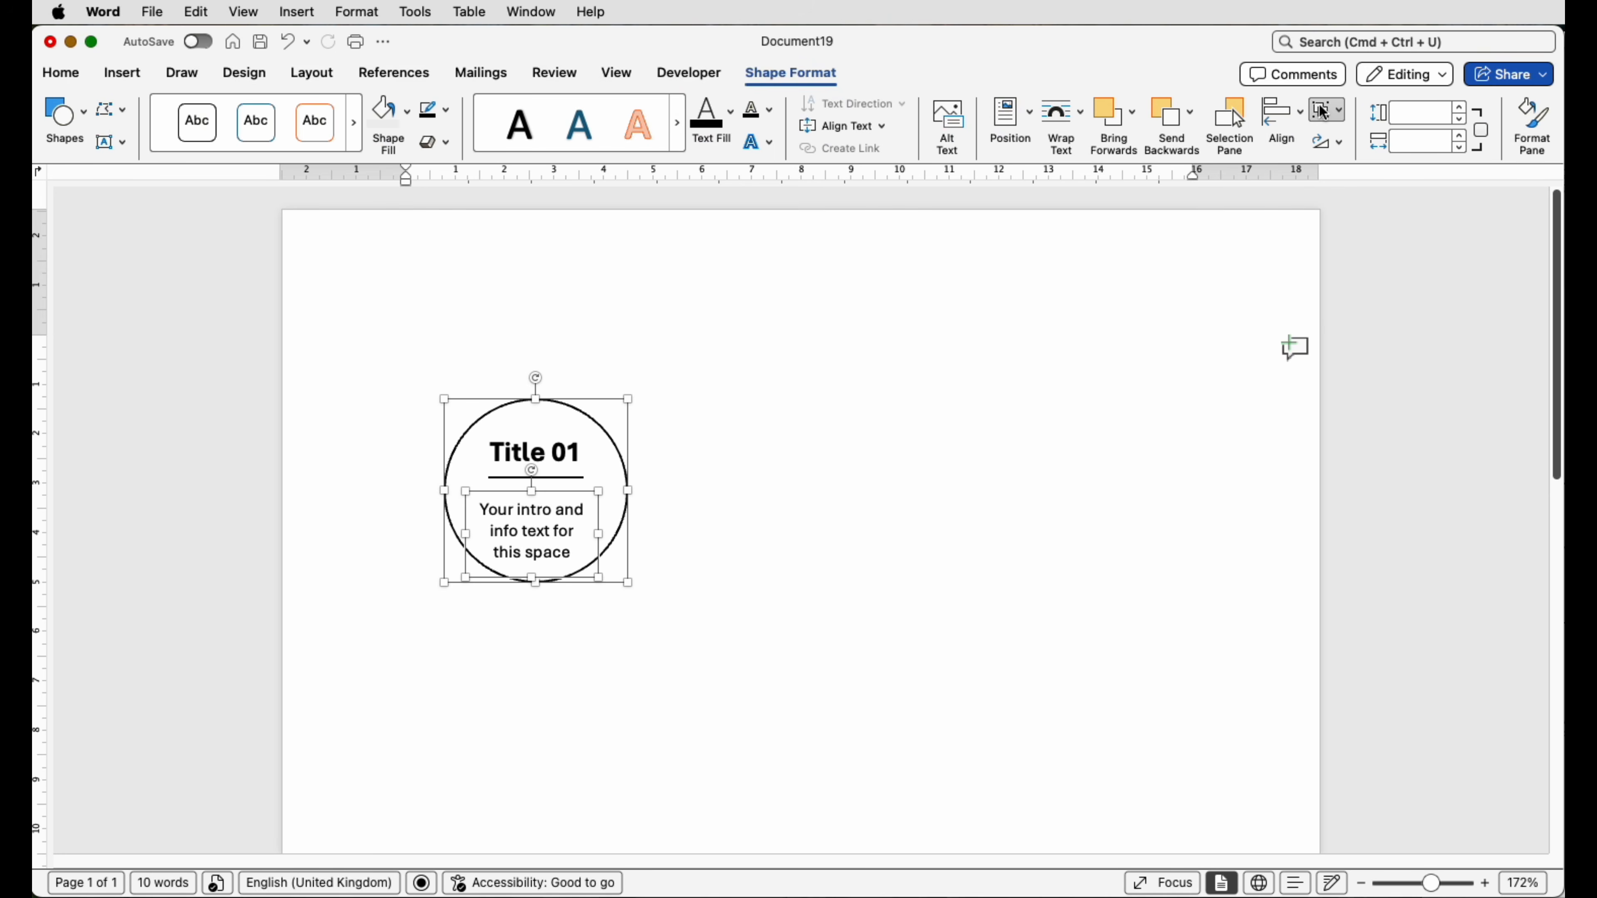
pyautogui.click(1281, 113)
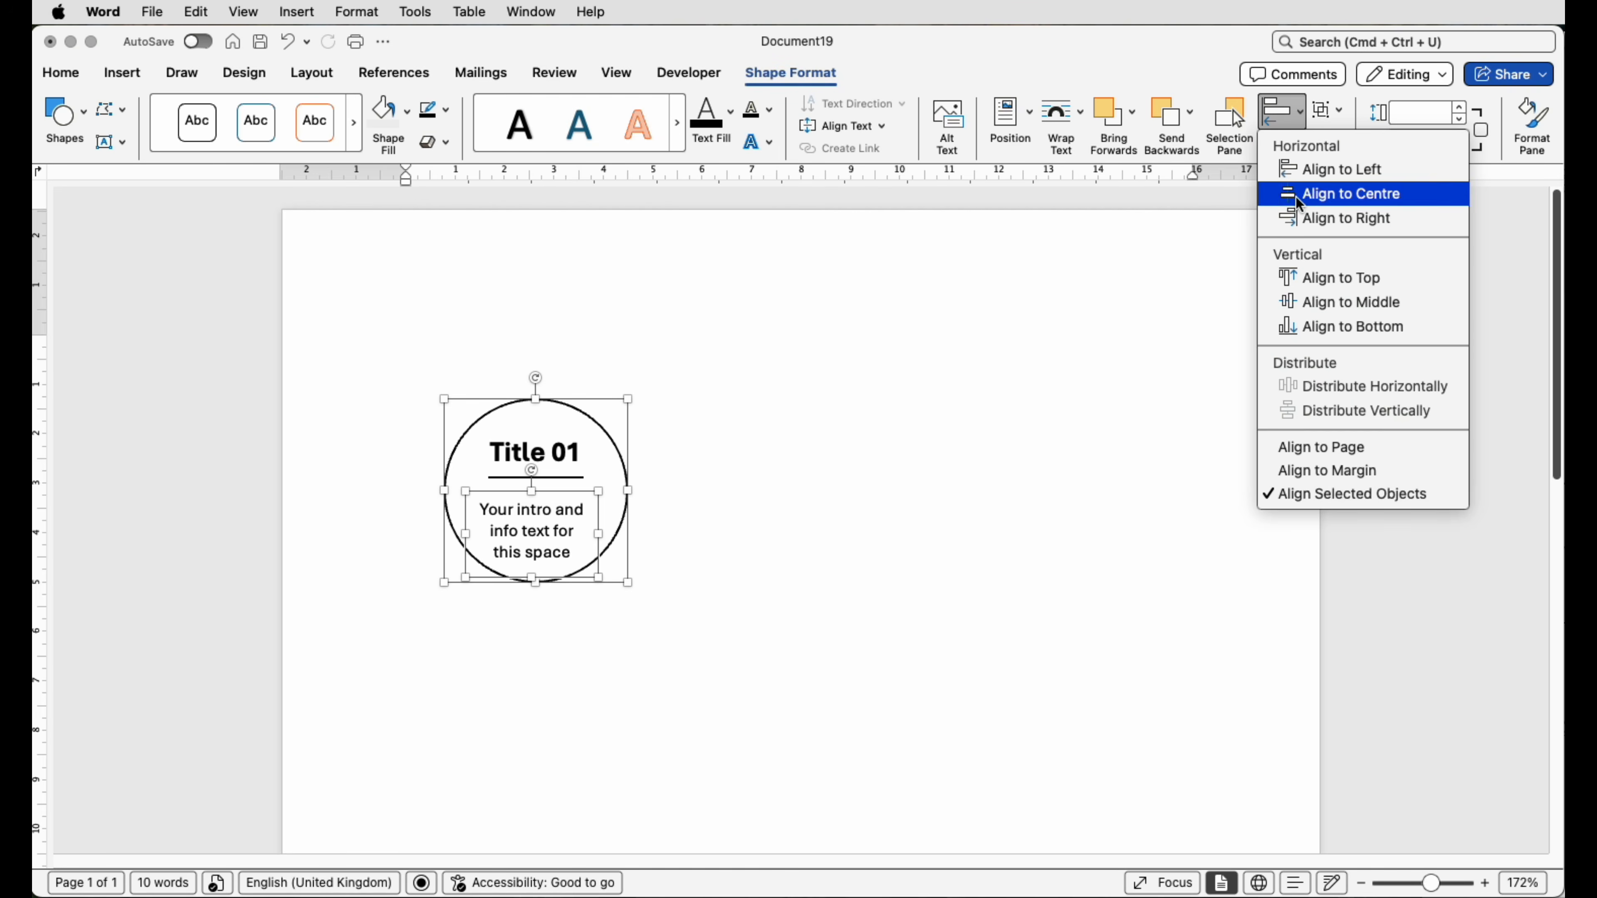
pyautogui.click(1298, 203)
pyautogui.click(736, 382)
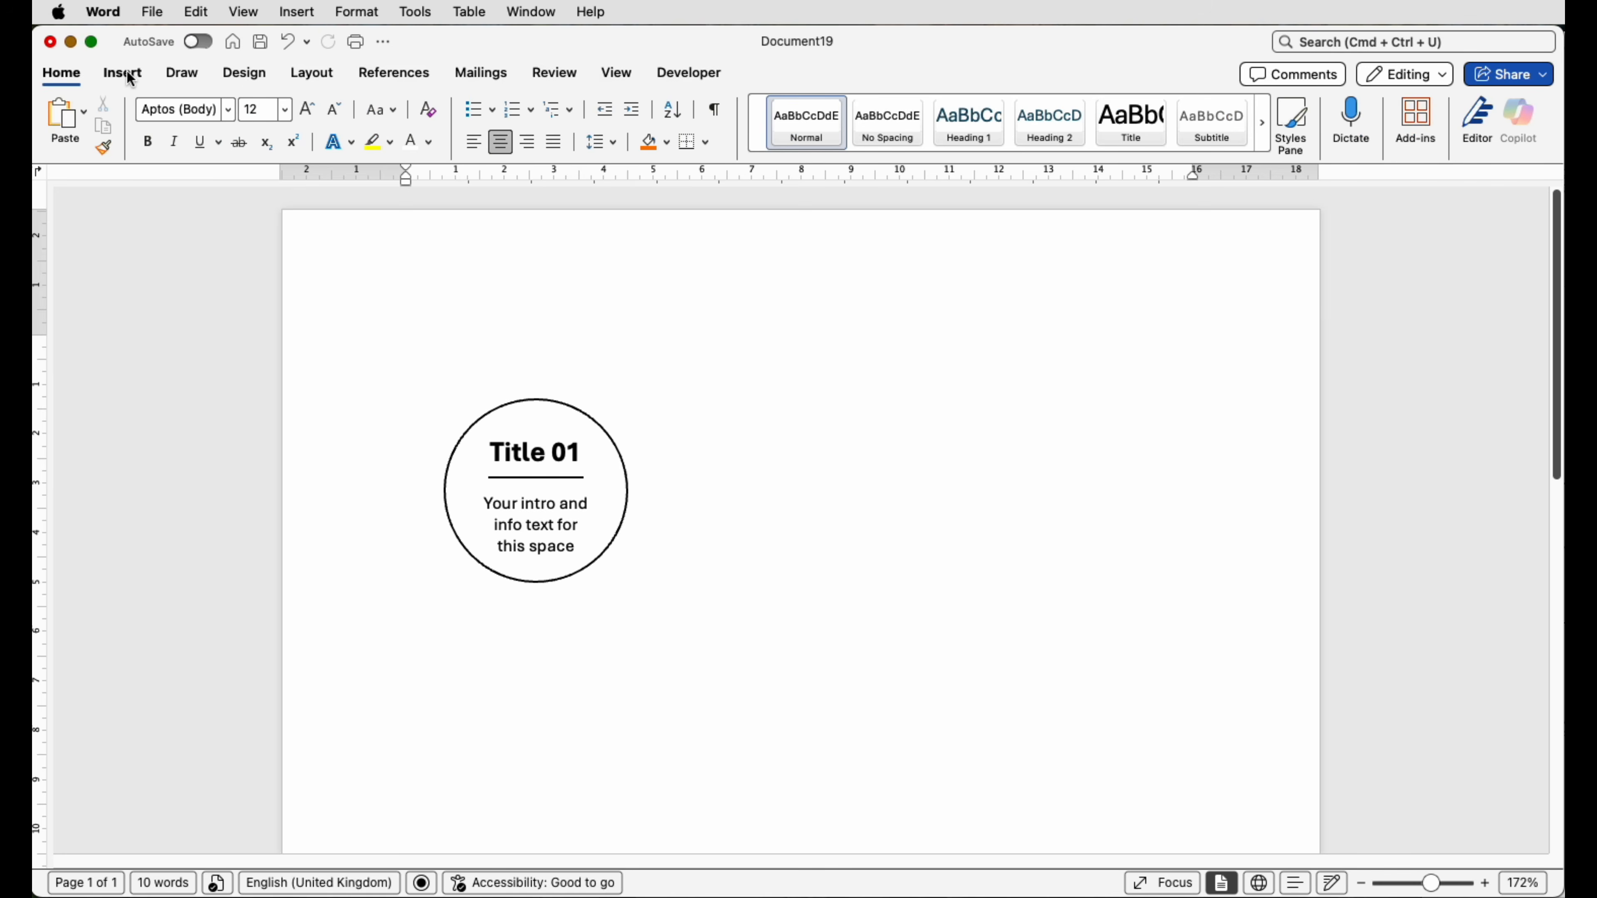
# - Draw a straight vertical line about 10.69 cm long downward from the lower edge of the circle
pyautogui.click(129, 75)
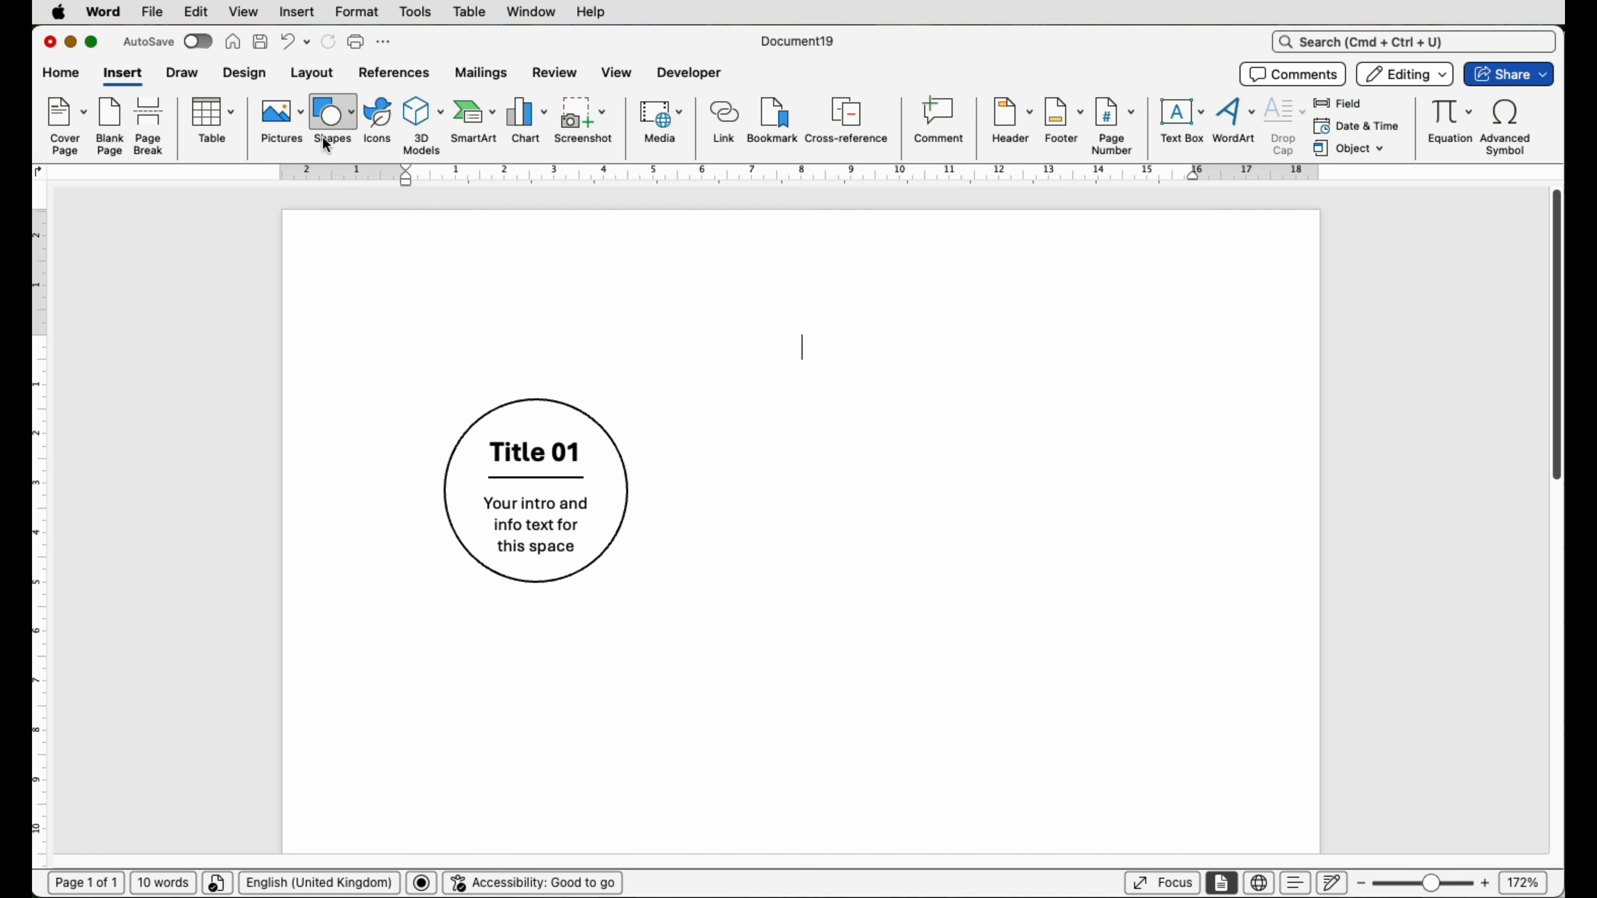
pyautogui.click(333, 129)
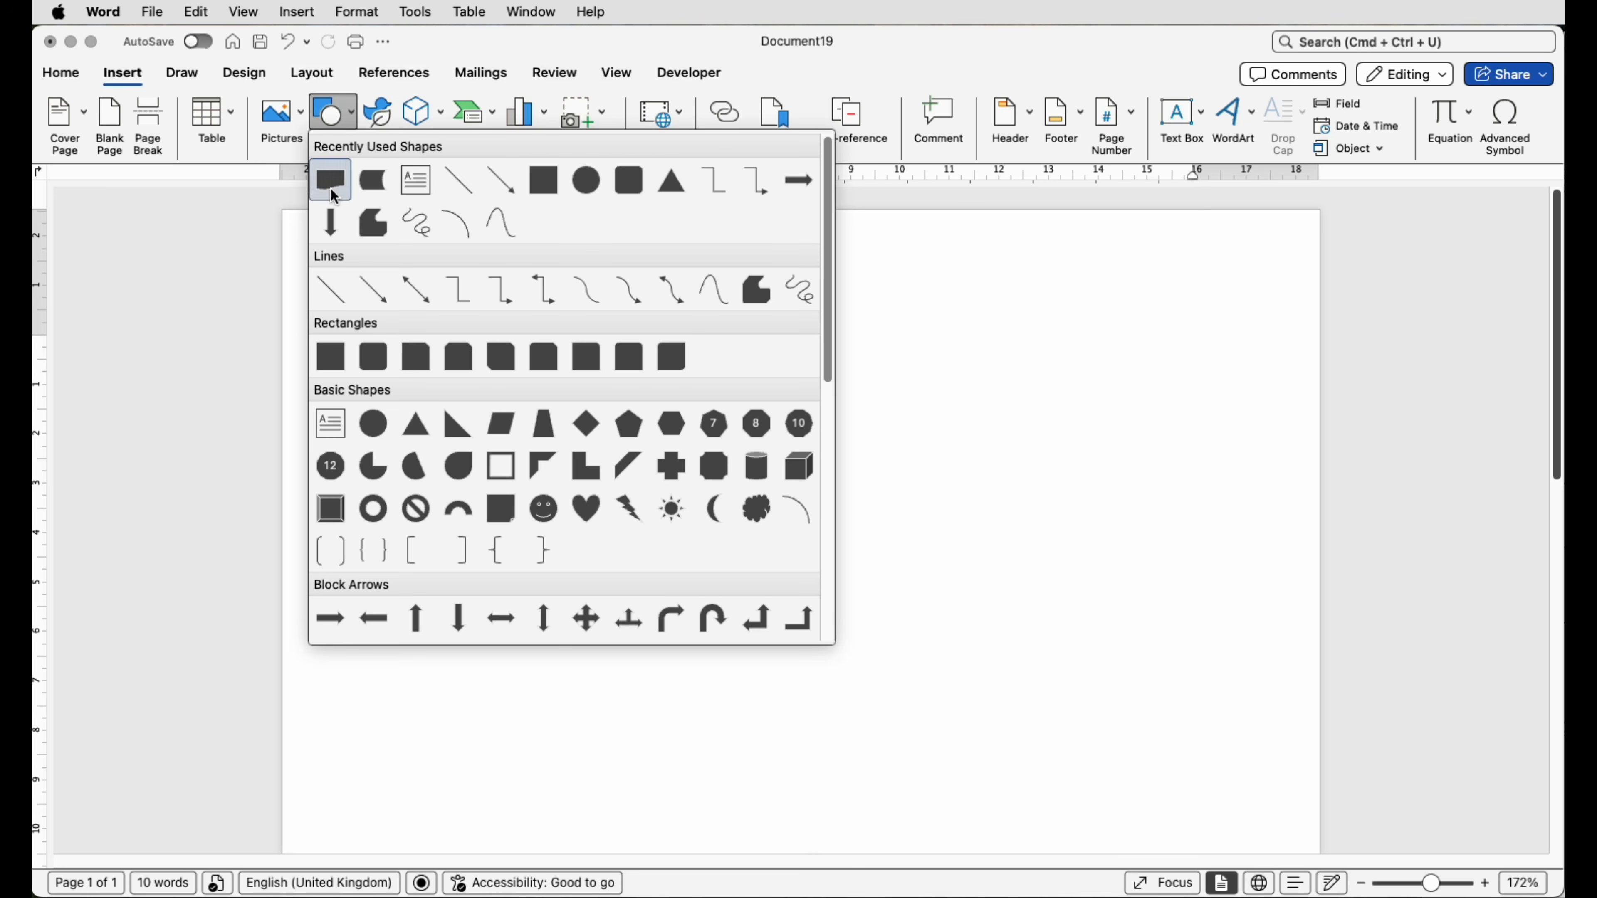
pyautogui.click(333, 293)
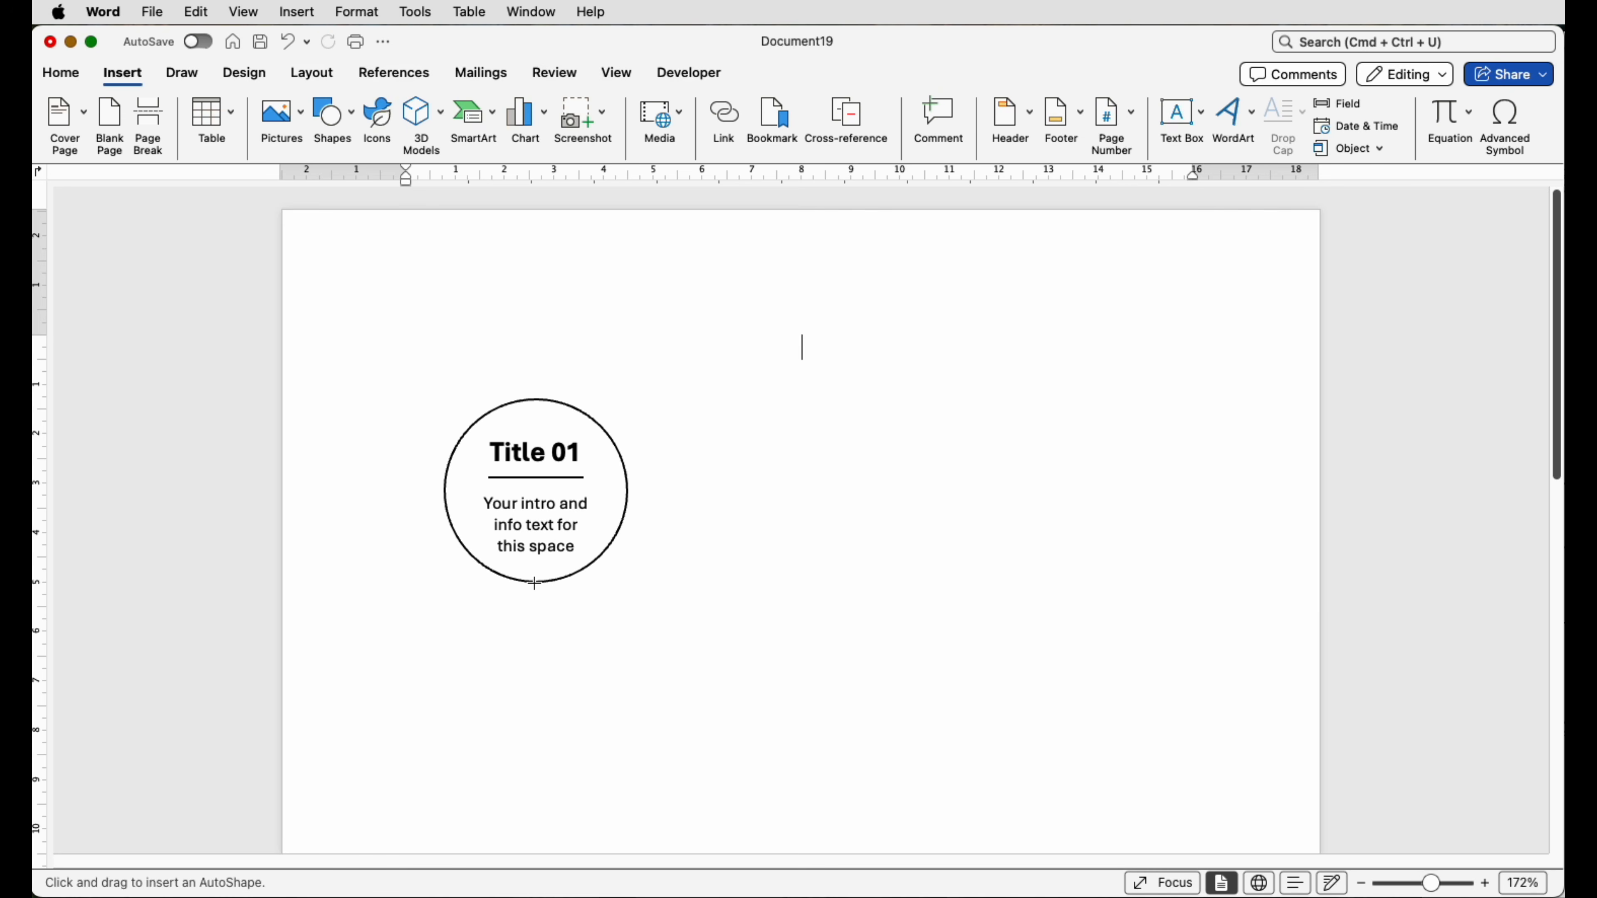
pyautogui.moveTo(534, 584); pyautogui.dragTo(534, 857)
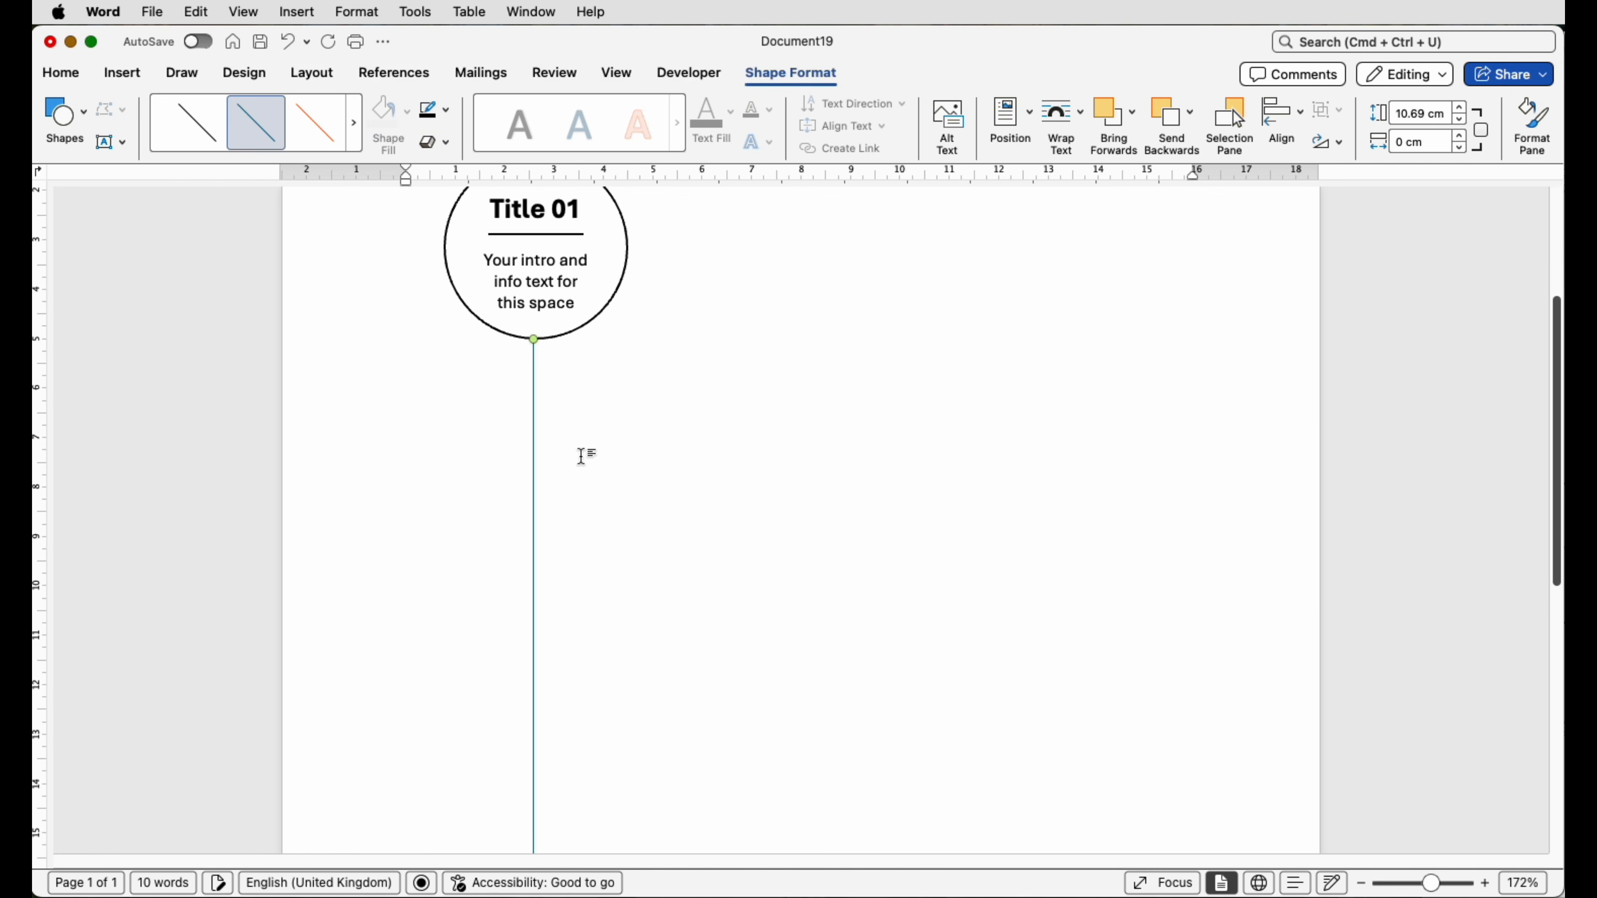
pyautogui.scroll(3, 582, 458)
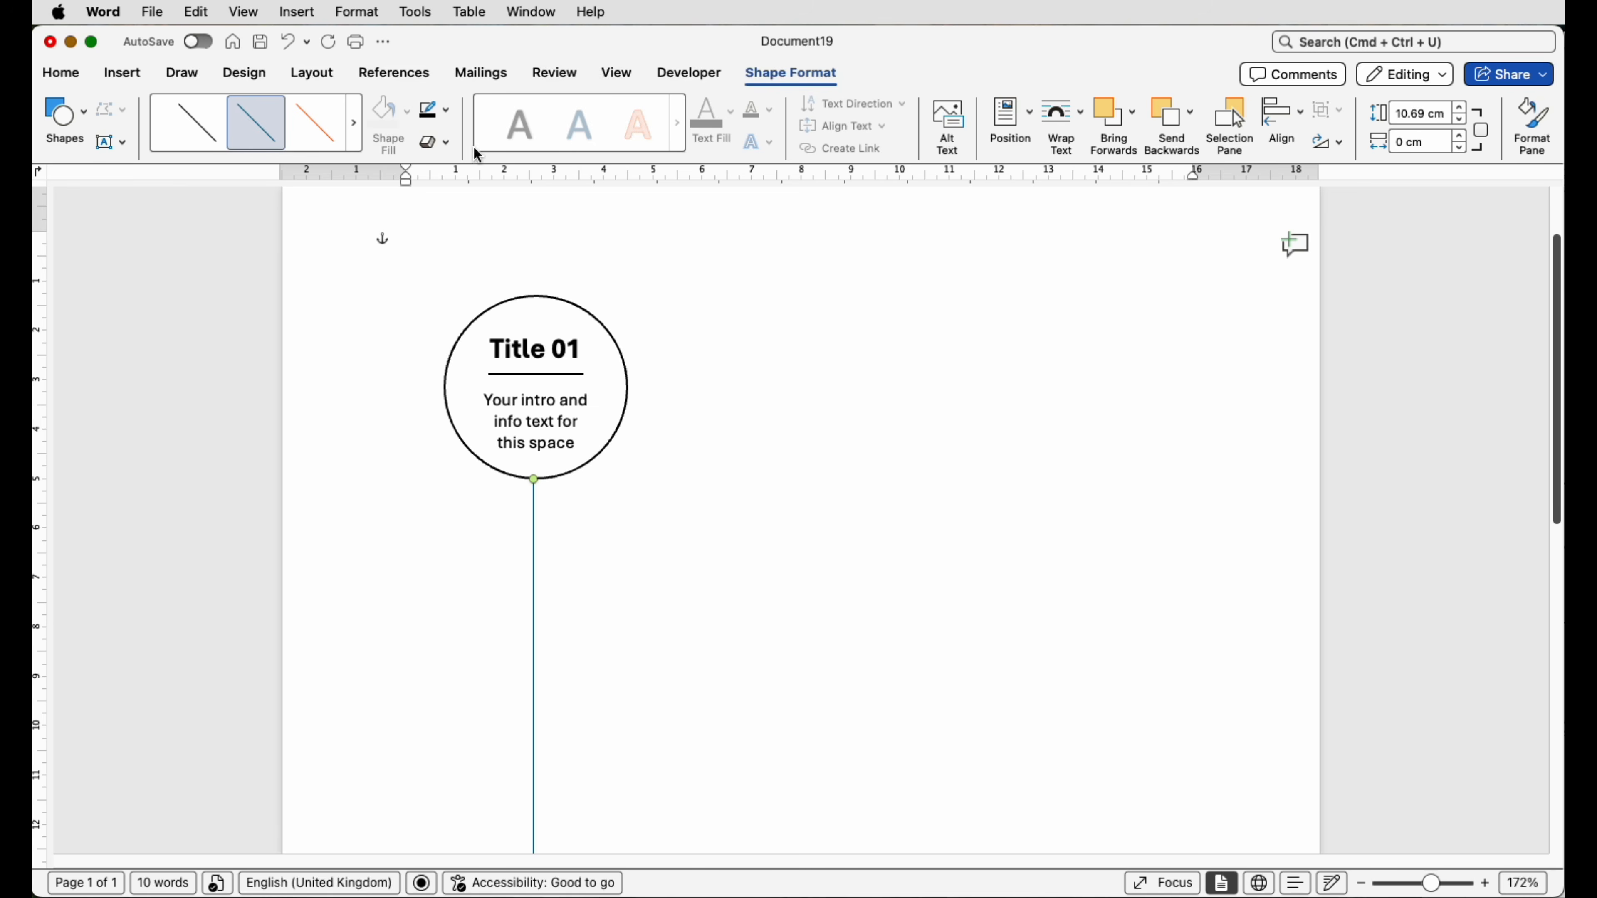
# - Colour the vertical line black and increase its weight to match the circle's outline
pyautogui.click(447, 113)
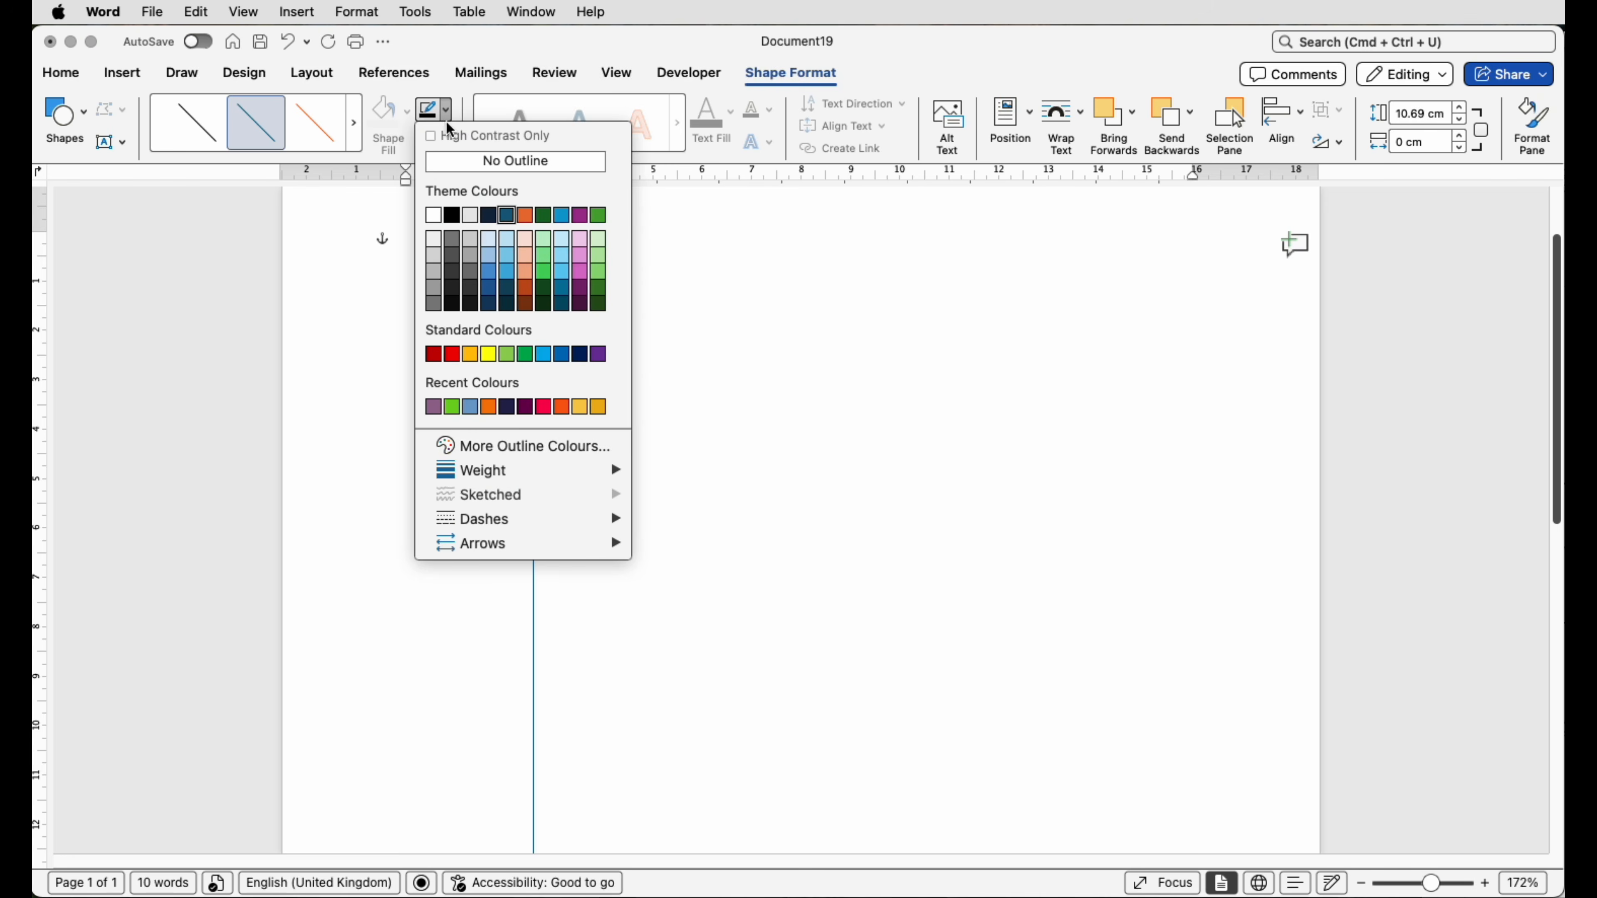
pyautogui.click(449, 124)
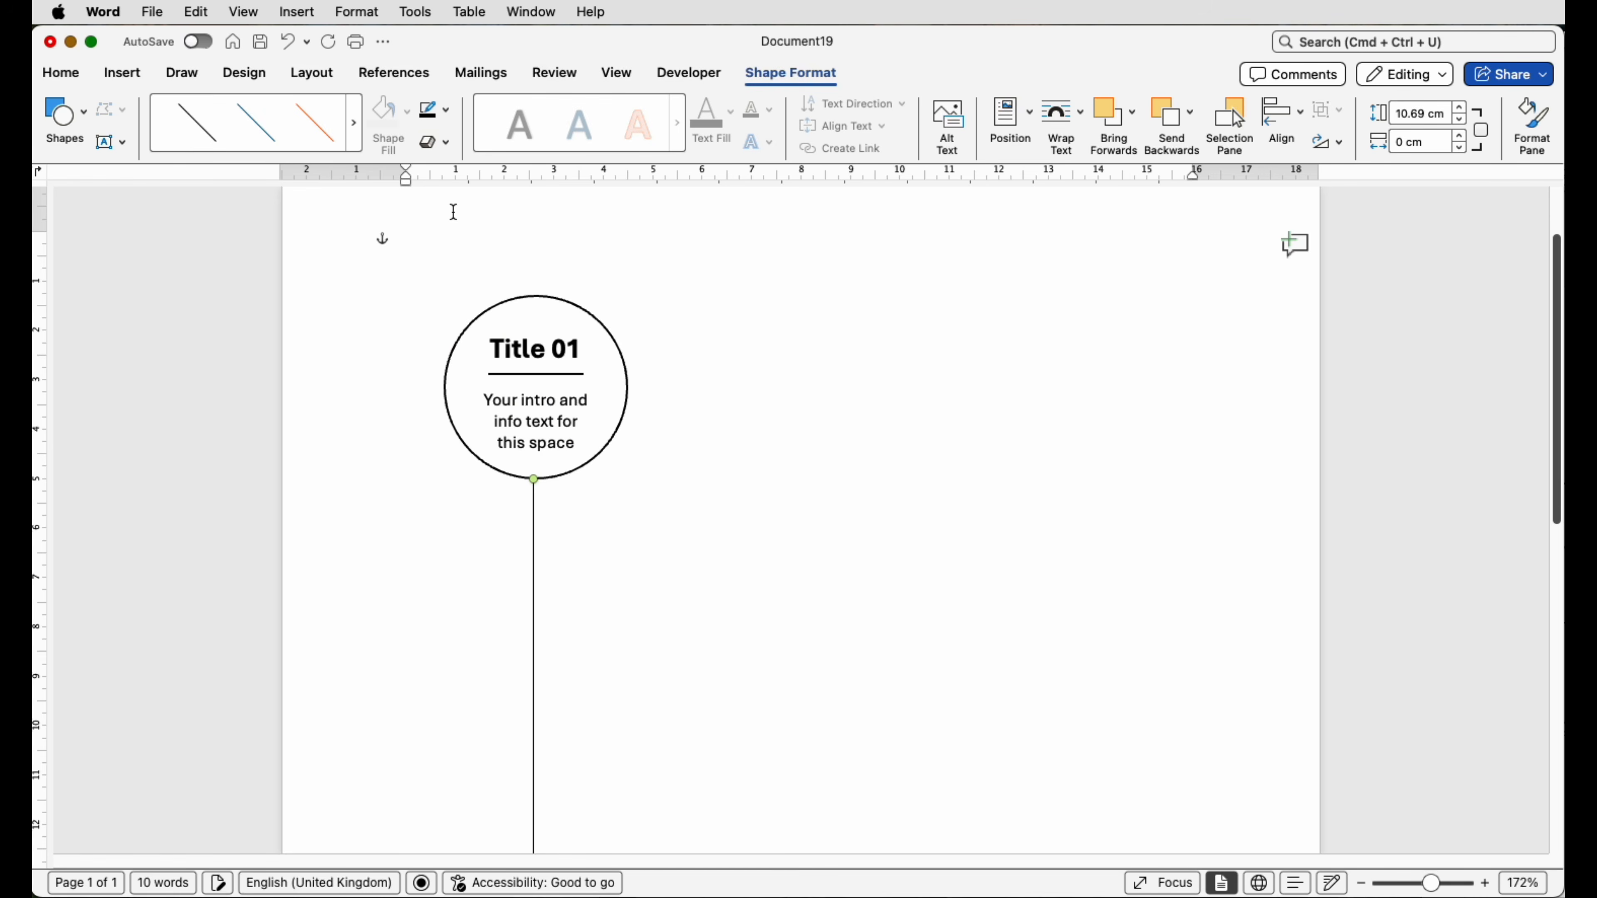
pyautogui.click(447, 113)
pyautogui.moveTo(540, 477)
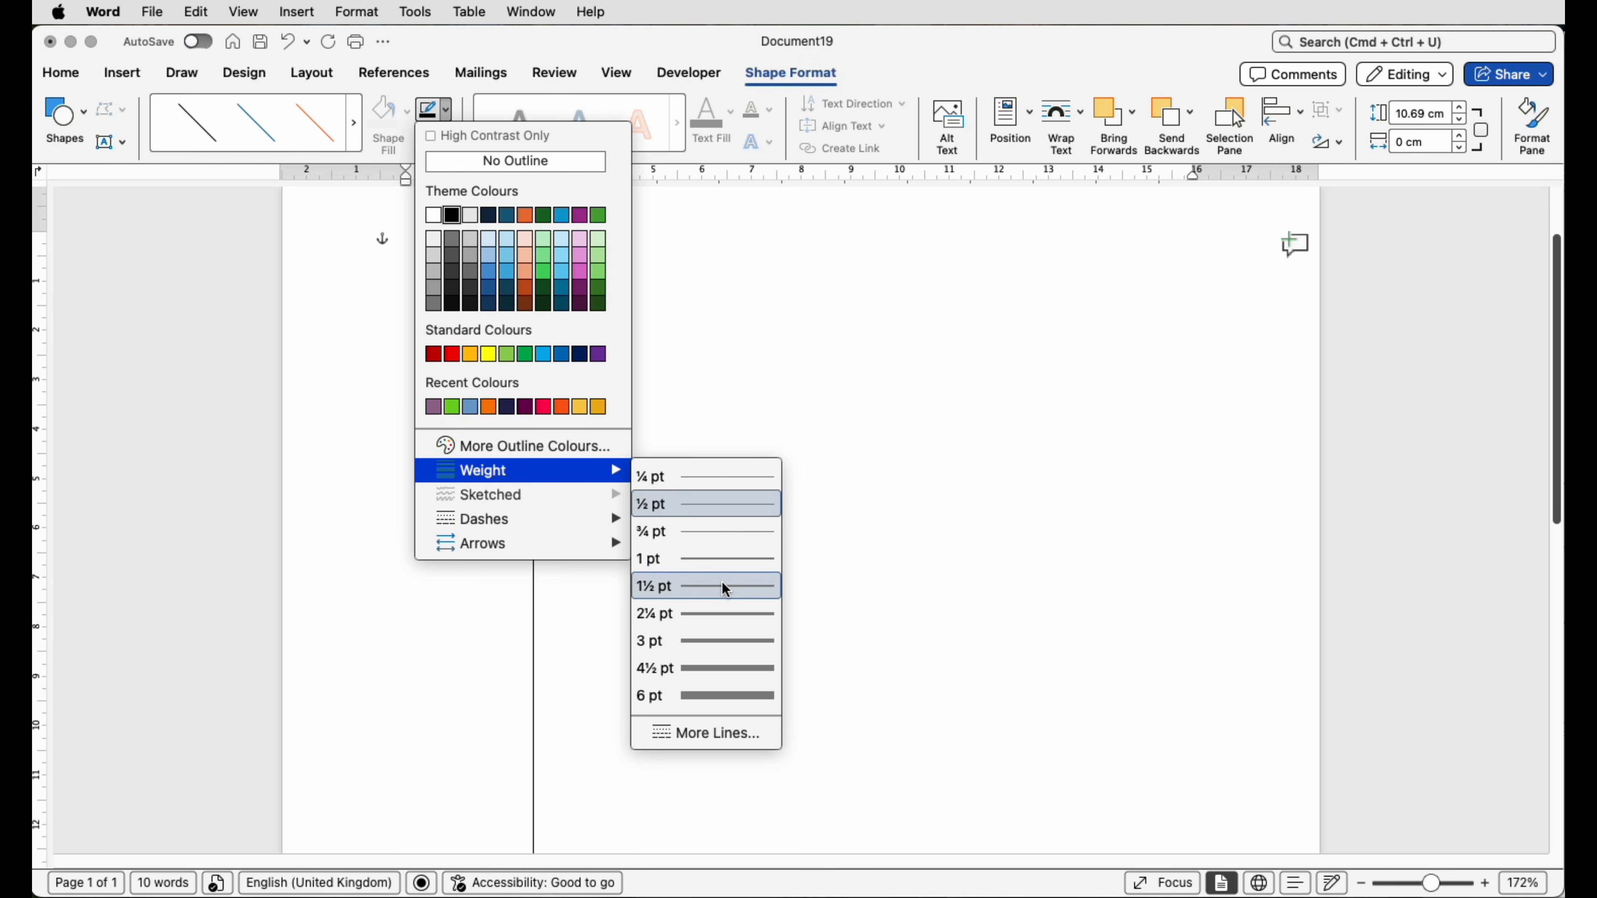
pyautogui.click(730, 560)
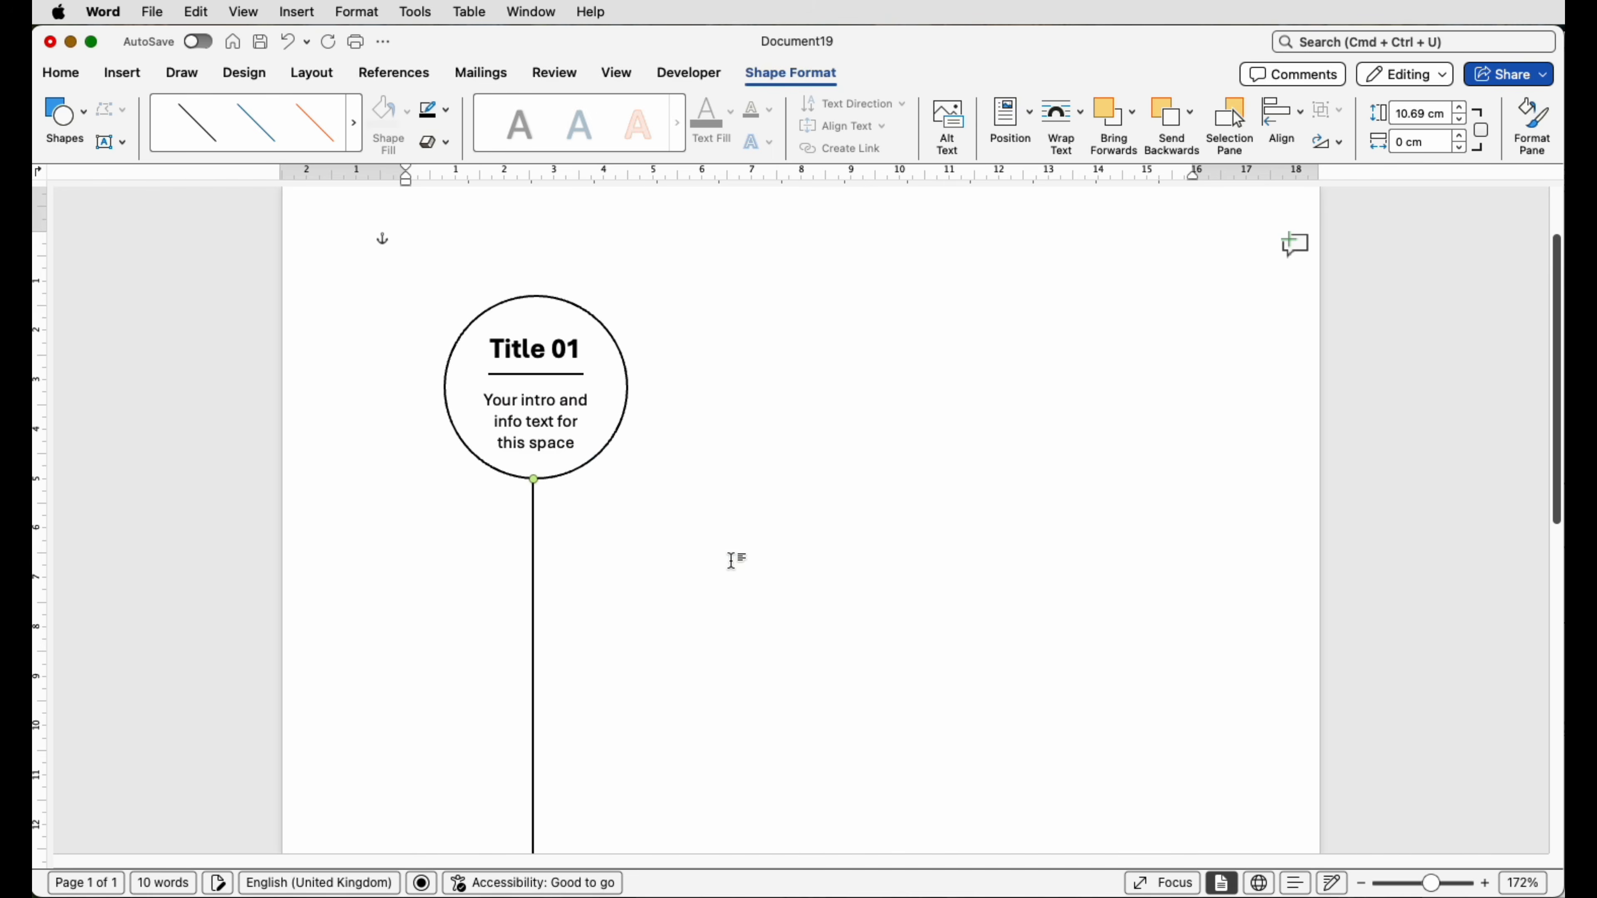
# - Align the vertical line and the circle to their common horizontal centre
pyautogui.click(723, 527)
pyautogui.click(534, 516)
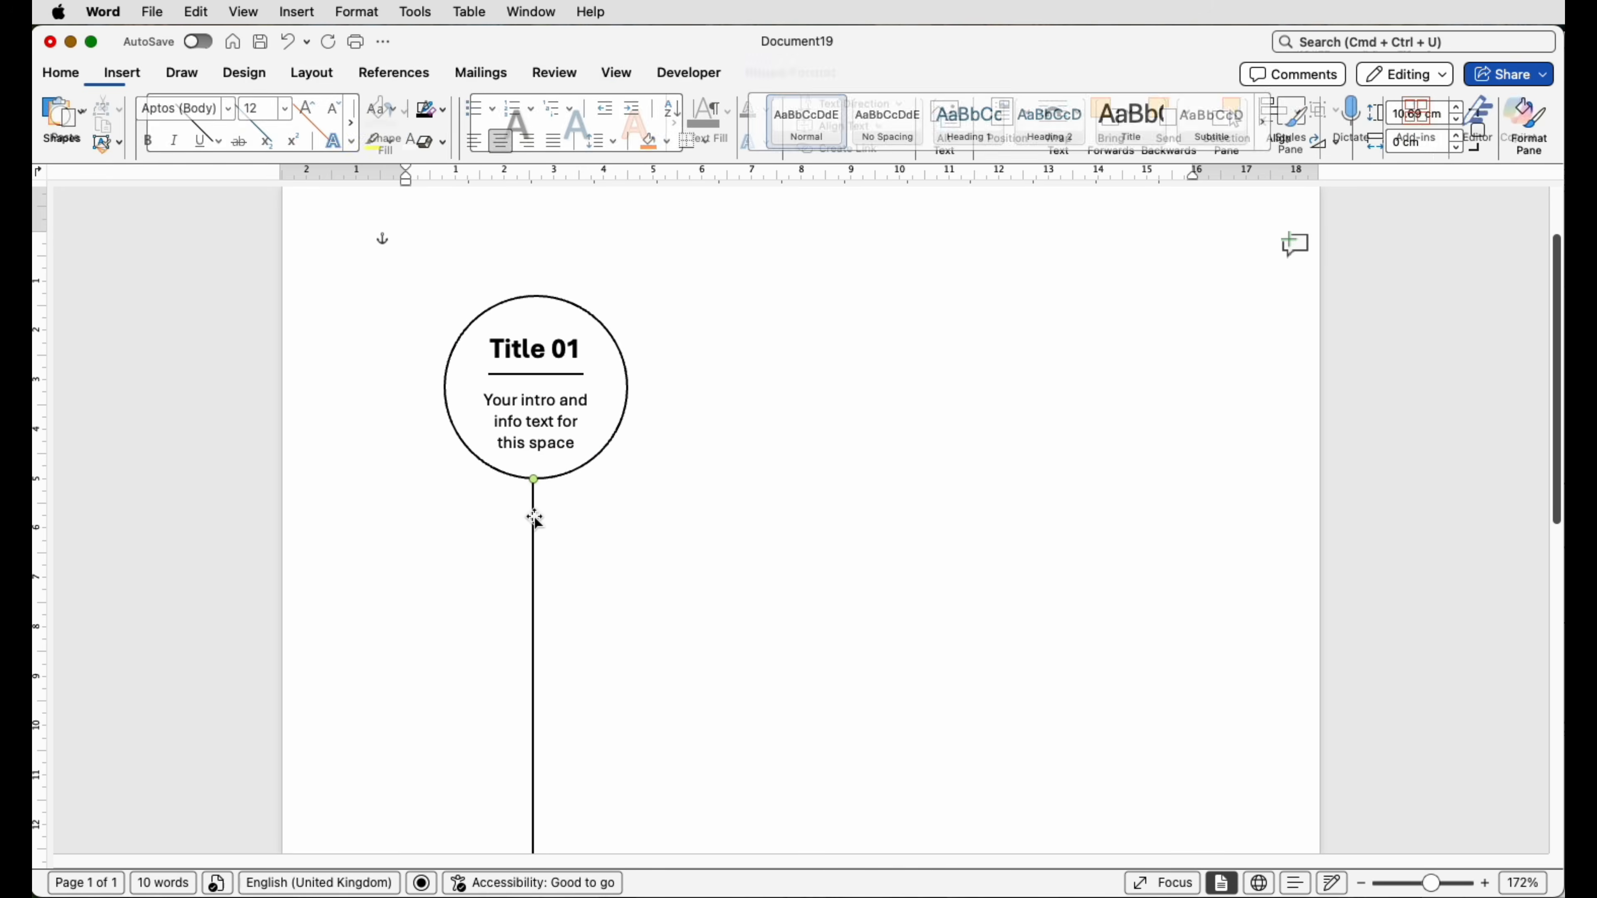
pyautogui.click(597, 456)
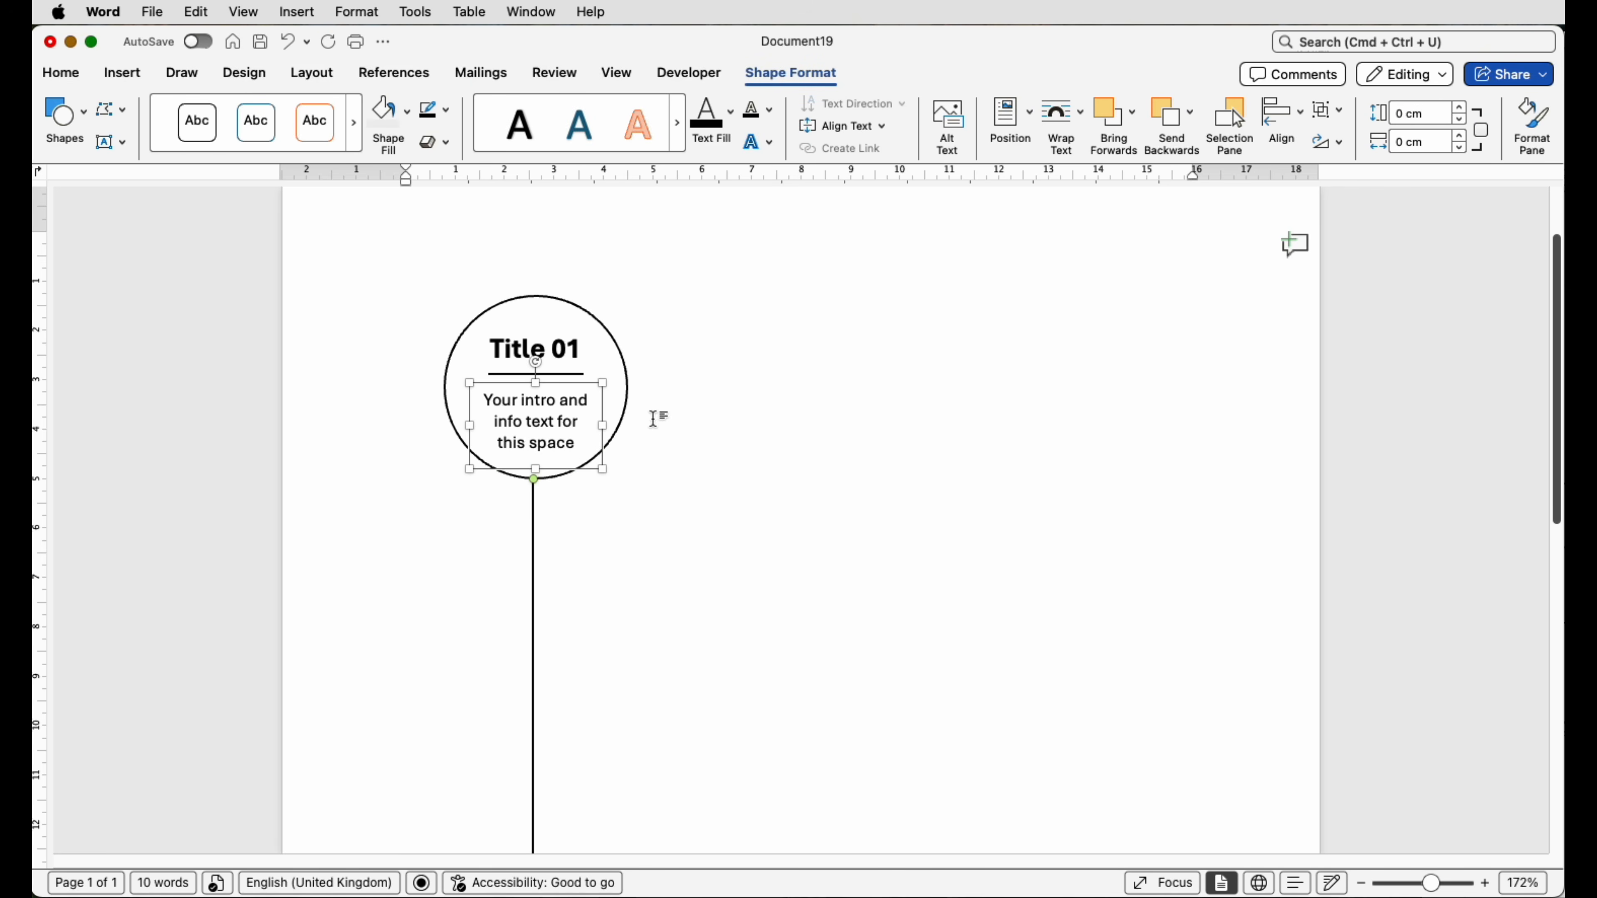
pyautogui.click(1299, 122)
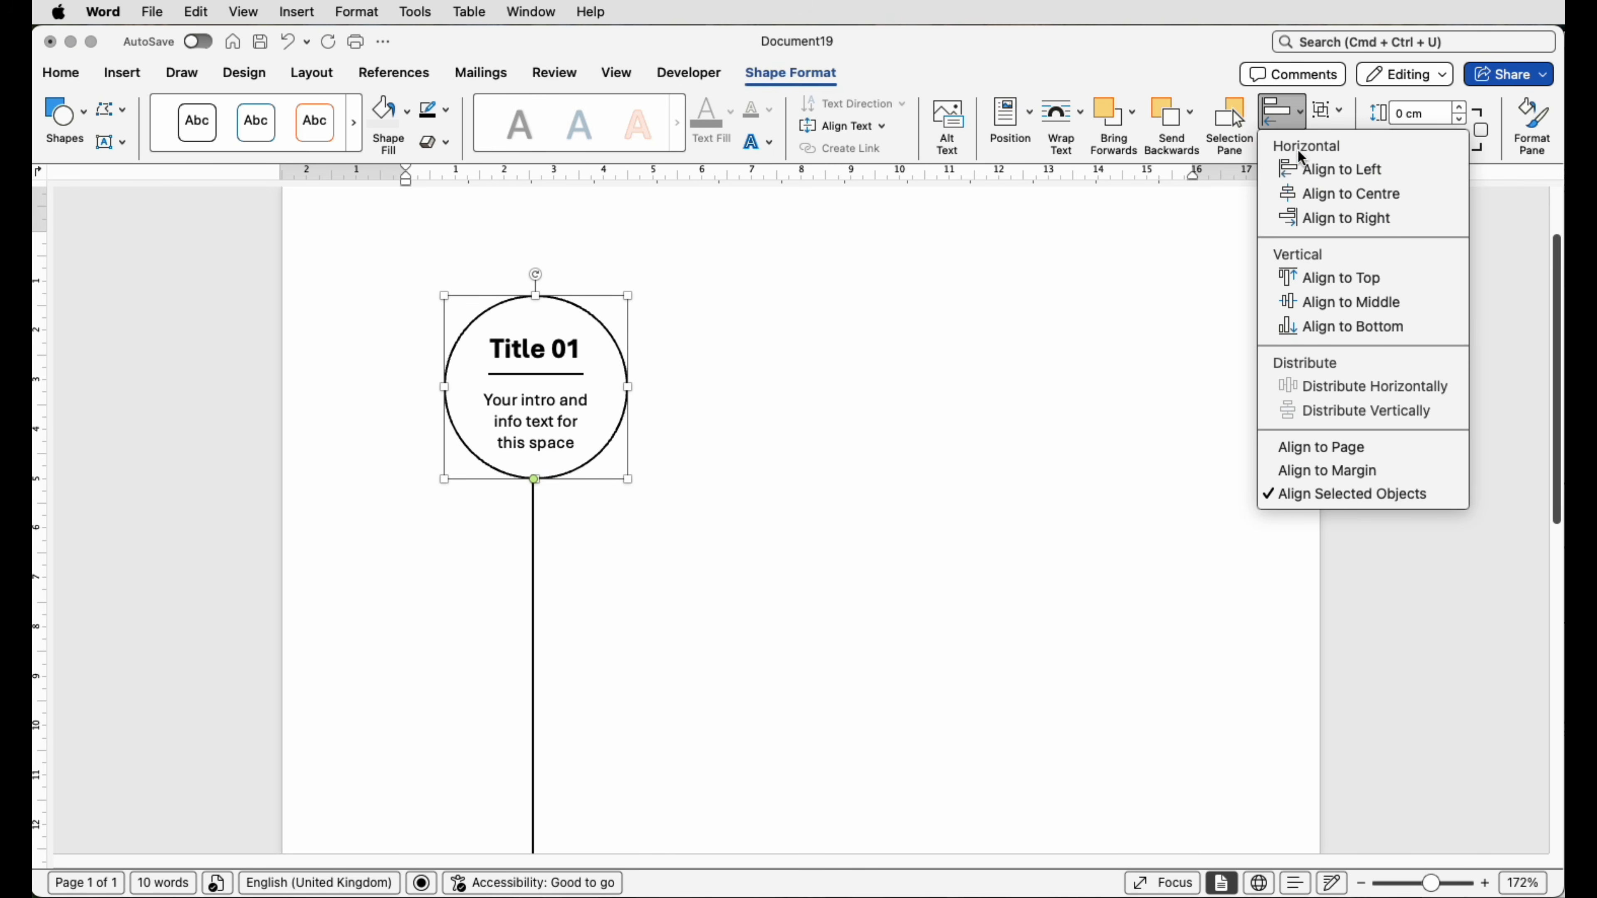
pyautogui.click(1302, 197)
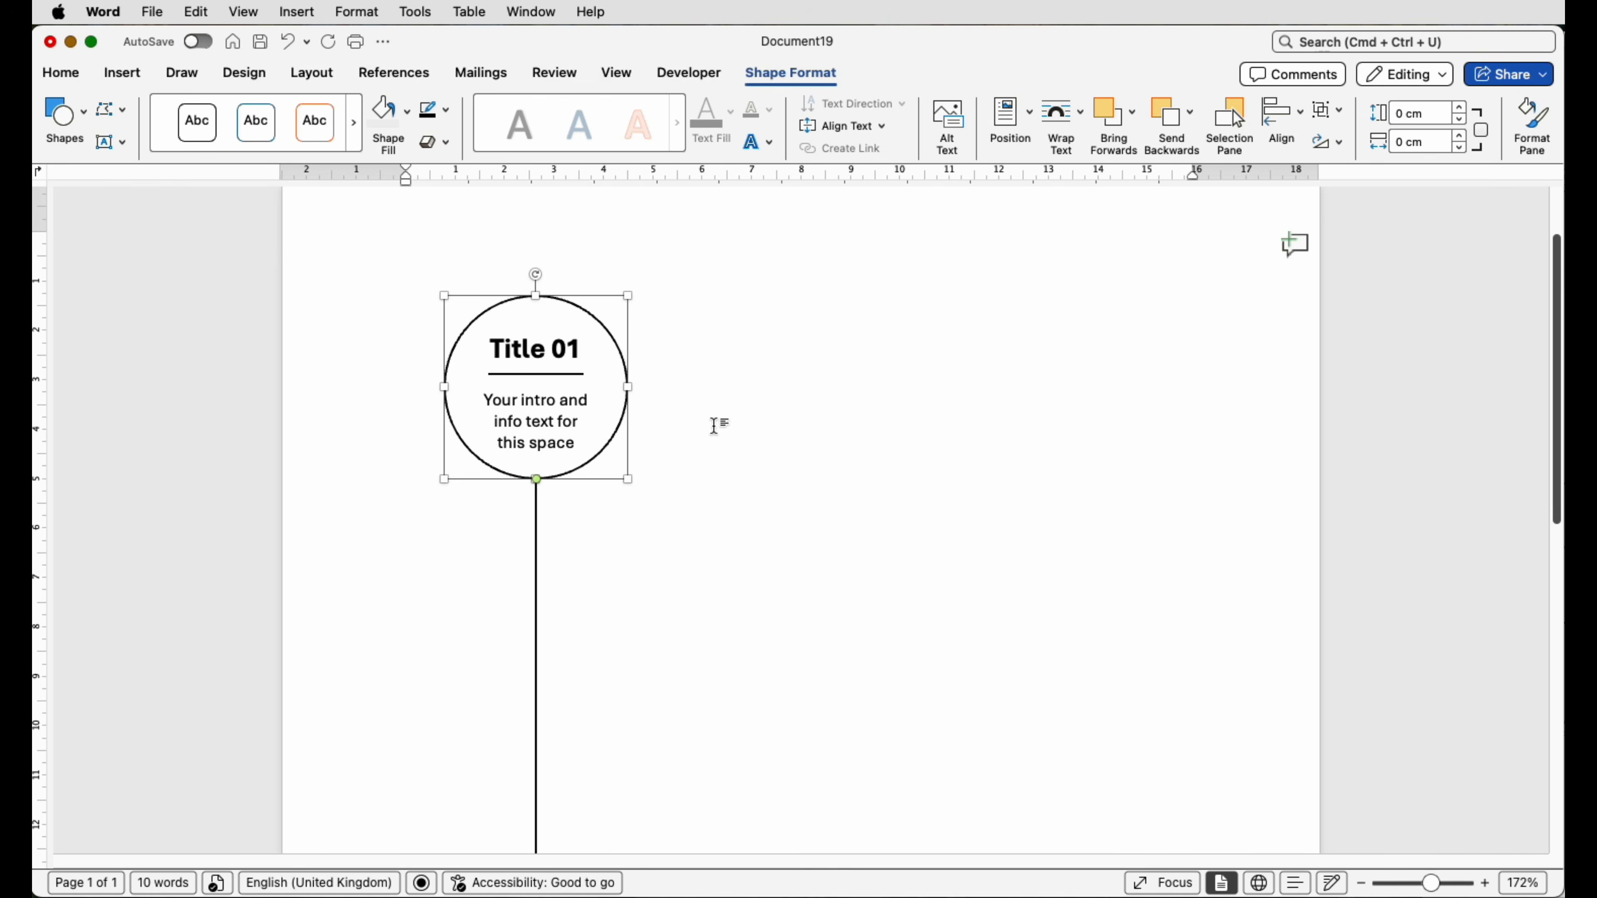
# - Group the vertical line, divider line, title box, intro box and circle, and check the group's members in the Selection Pane
pyautogui.press('Tab')
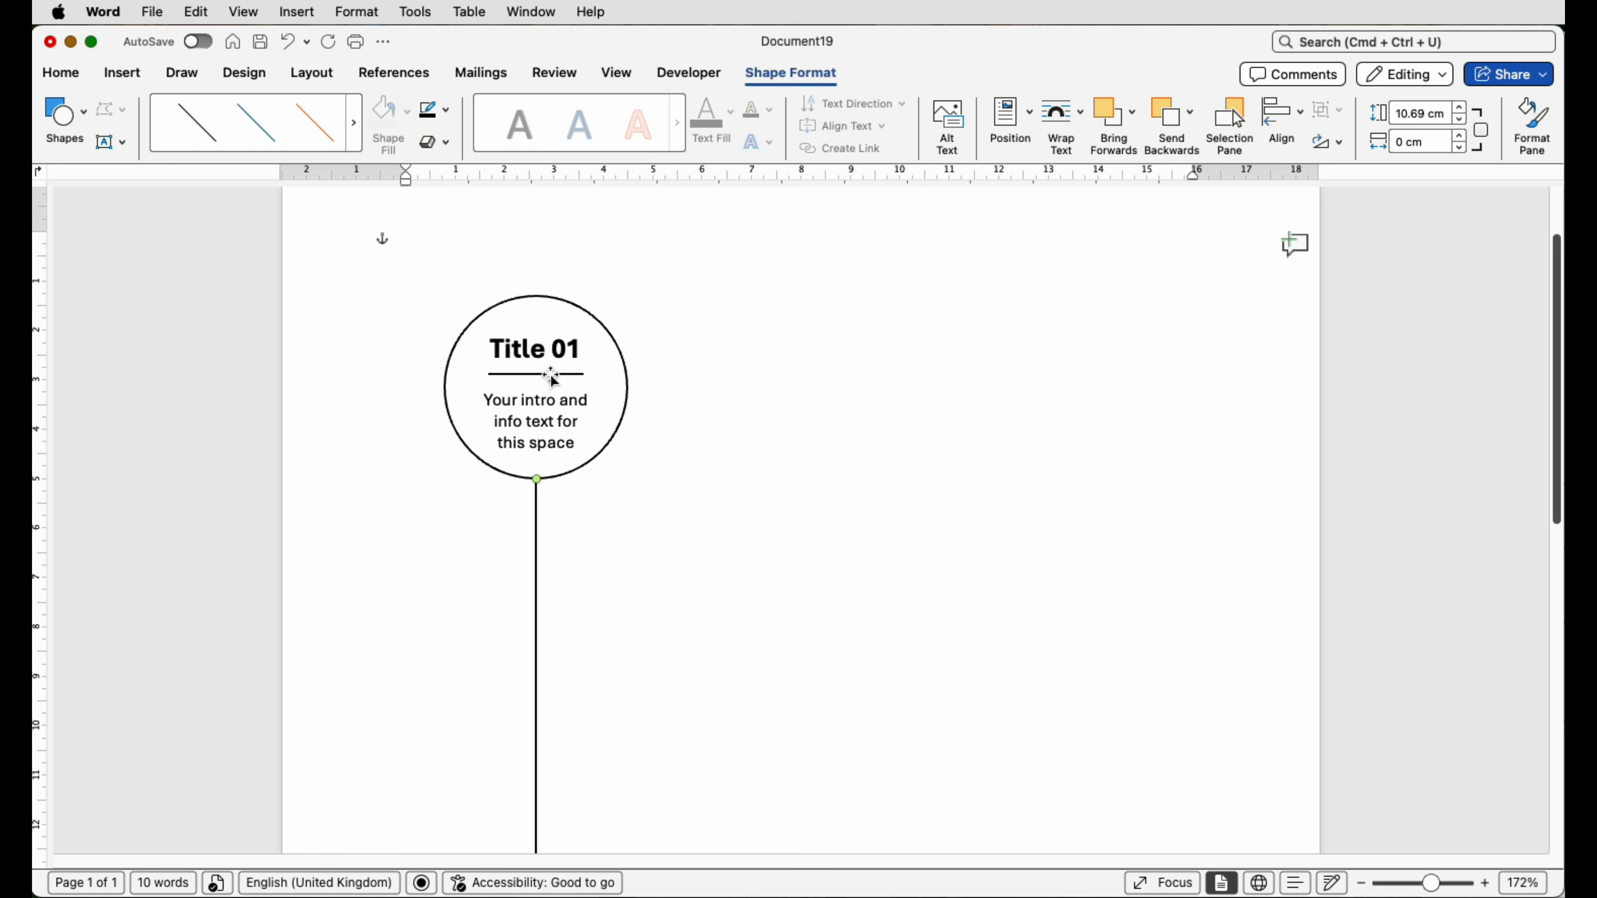
pyautogui.keyDown('shift'); pyautogui.click(550, 375); pyautogui.keyUp('shift')
pyautogui.keyDown('shift'); pyautogui.click(545, 413); pyautogui.keyUp('shift')
pyautogui.keyDown('shift'); pyautogui.click(542, 349); pyautogui.keyUp('shift')
pyautogui.keyDown('shift'); pyautogui.click(601, 322); pyautogui.keyUp('shift')
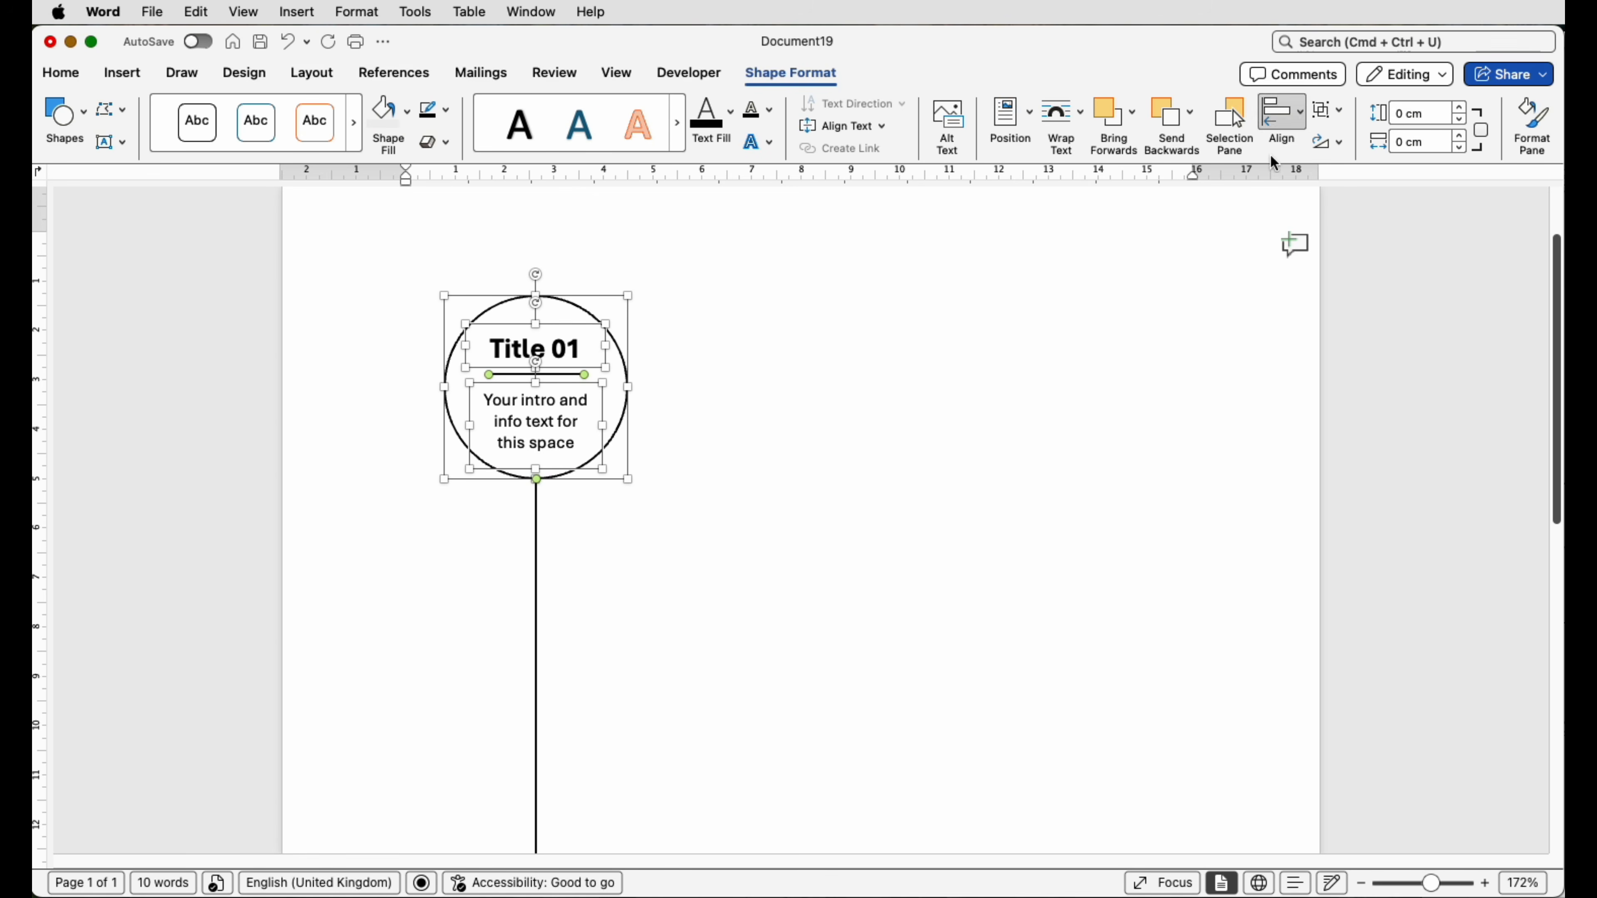
pyautogui.click(1326, 120)
pyautogui.click(1331, 141)
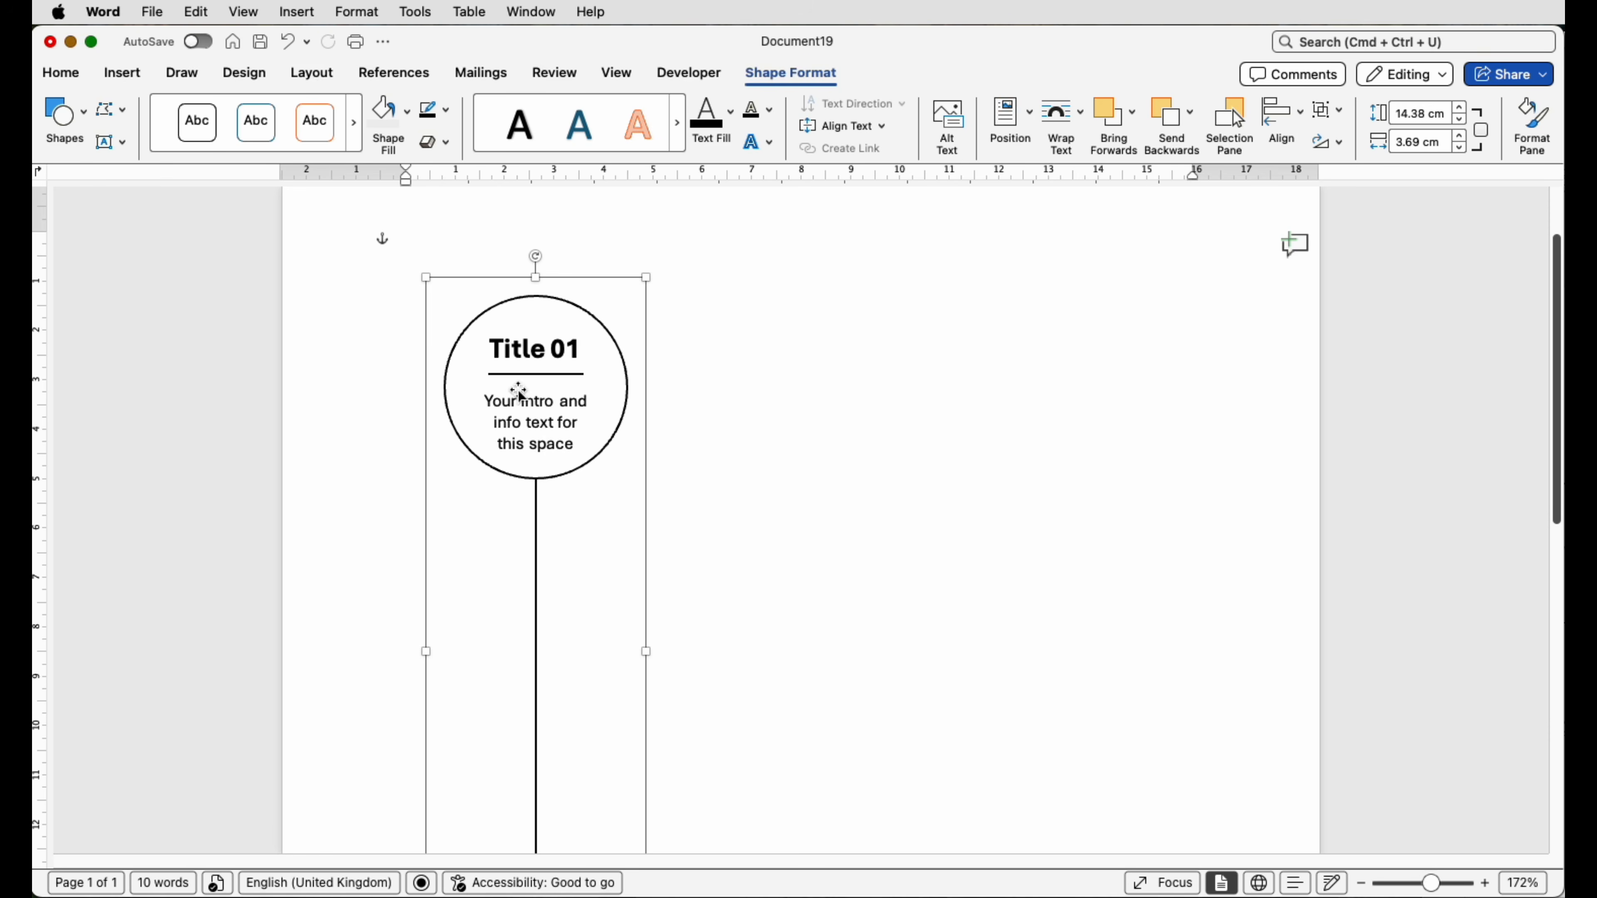
pyautogui.click(1229, 122)
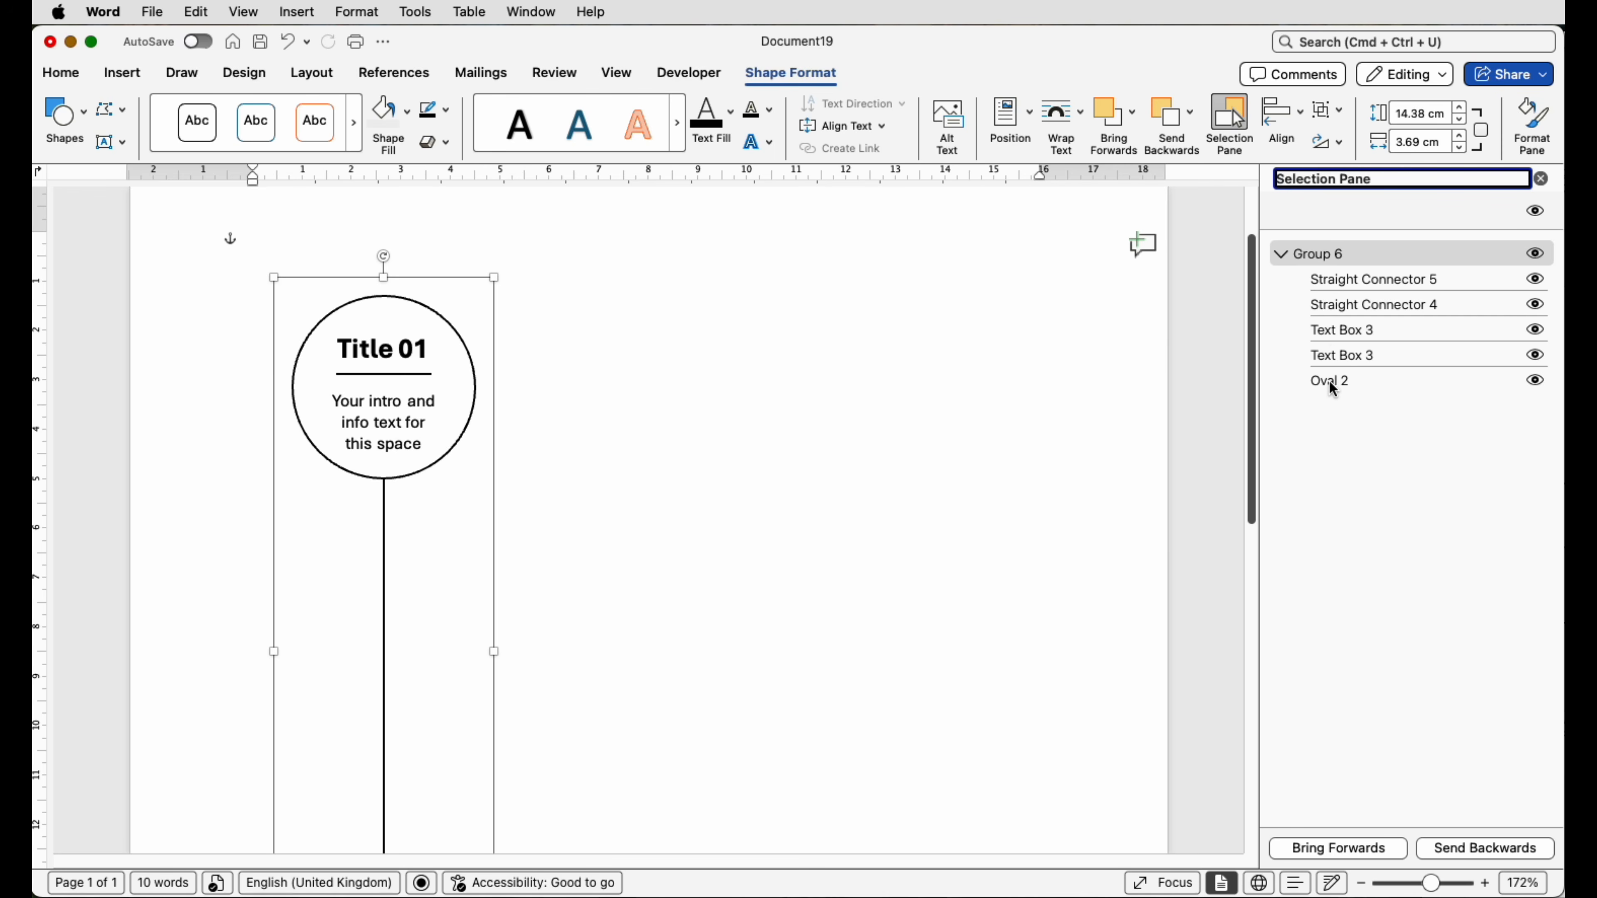
pyautogui.click(1461, 277)
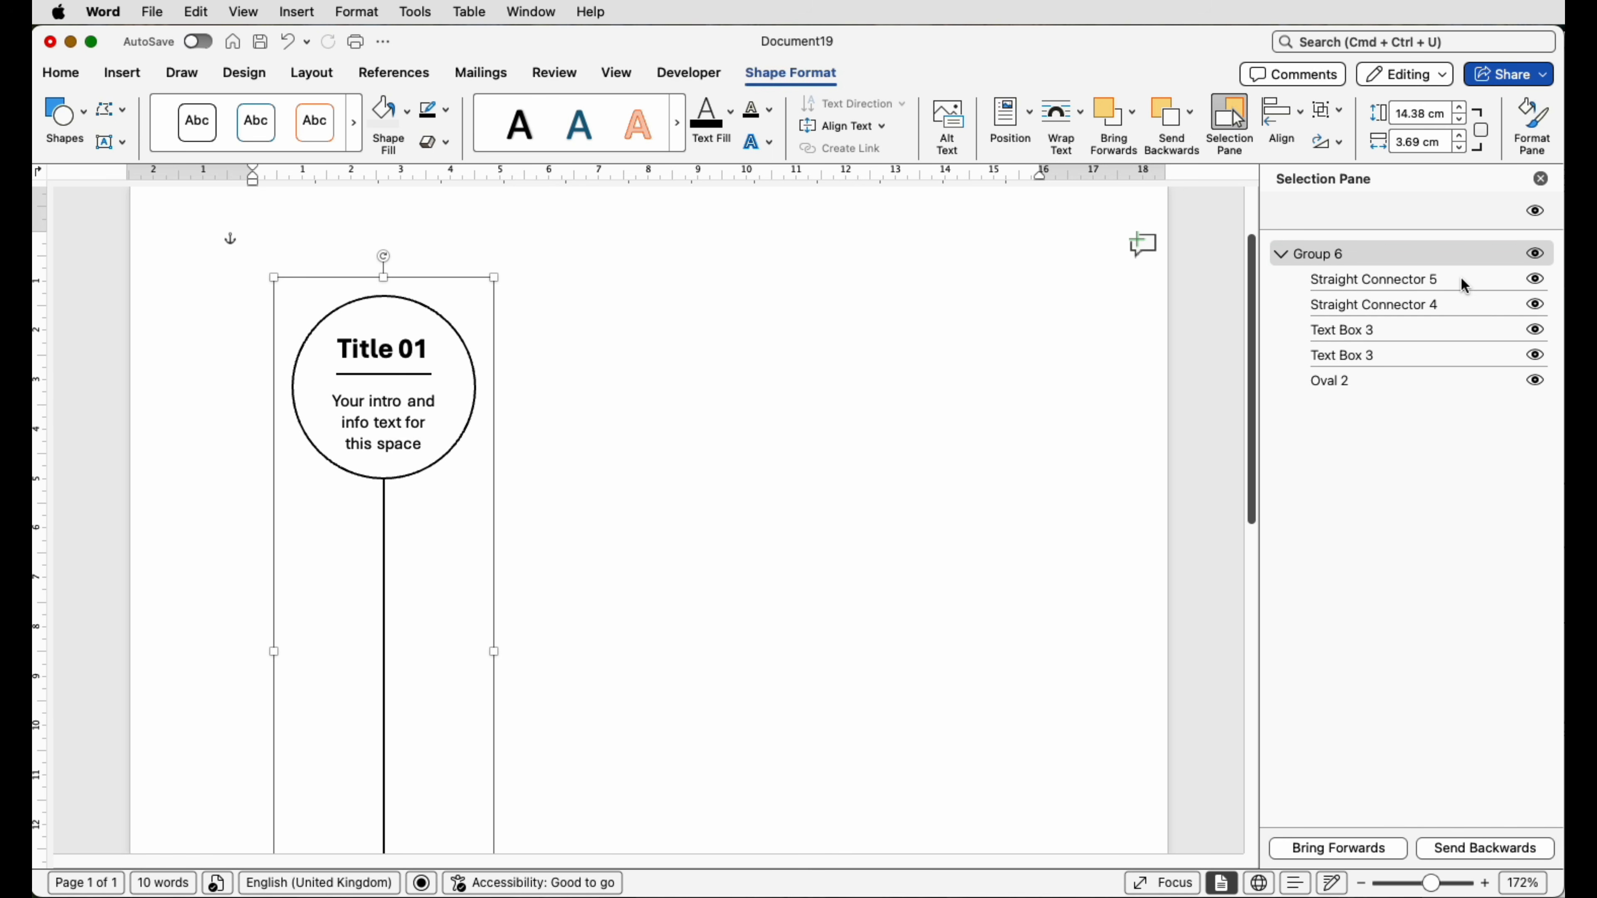
pyautogui.click(1340, 380)
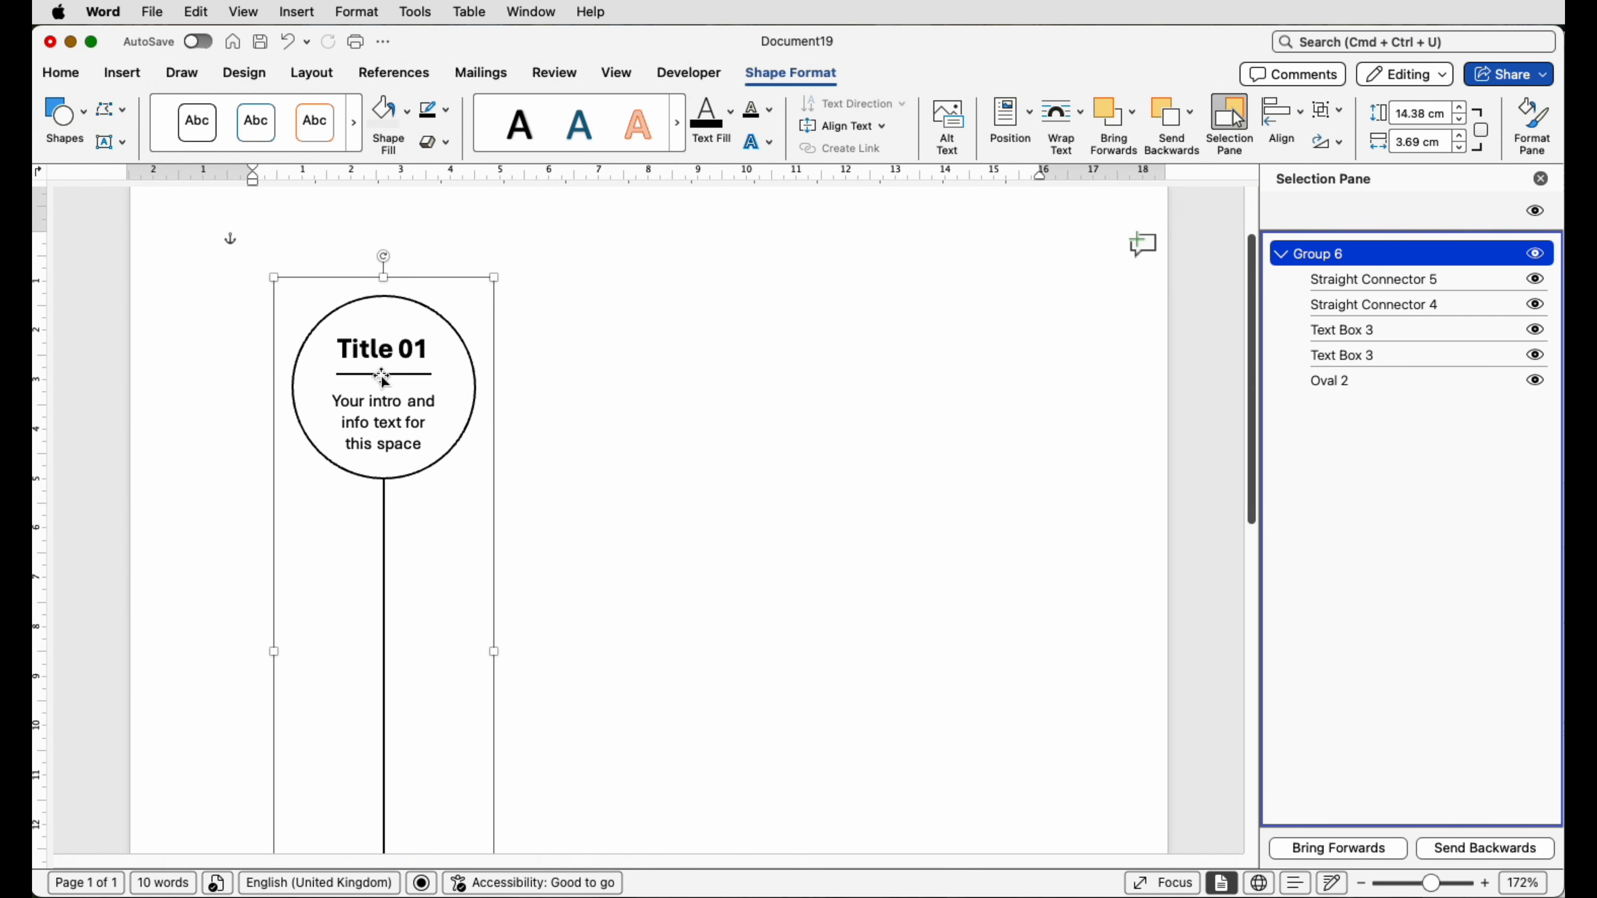
pyautogui.scroll(1, 377, 424)
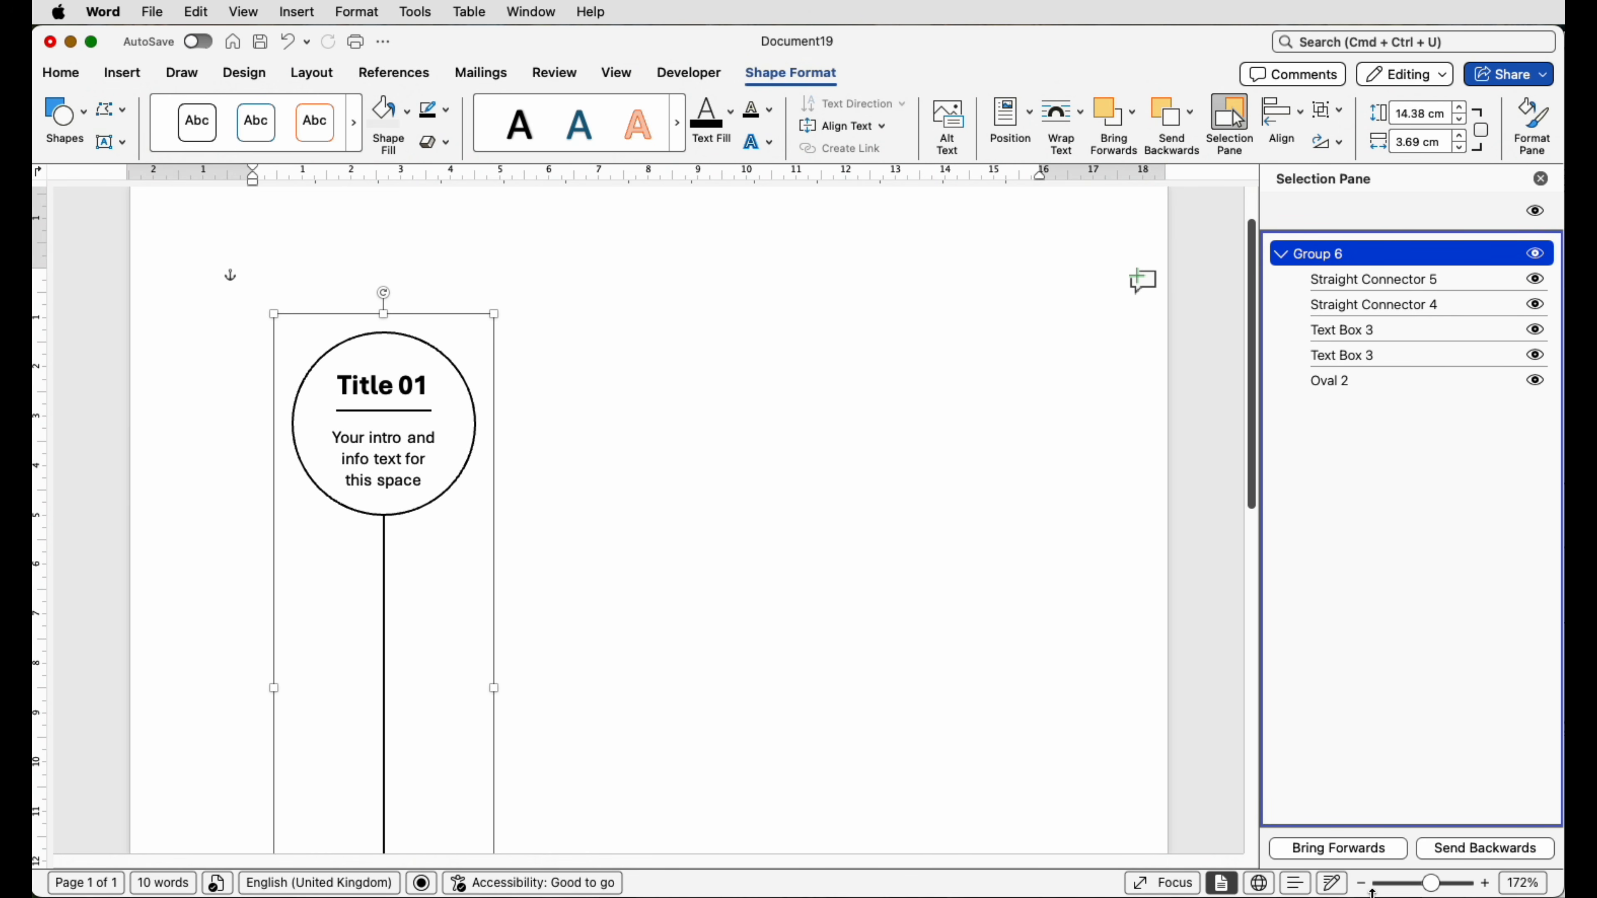
pyautogui.click(1540, 180)
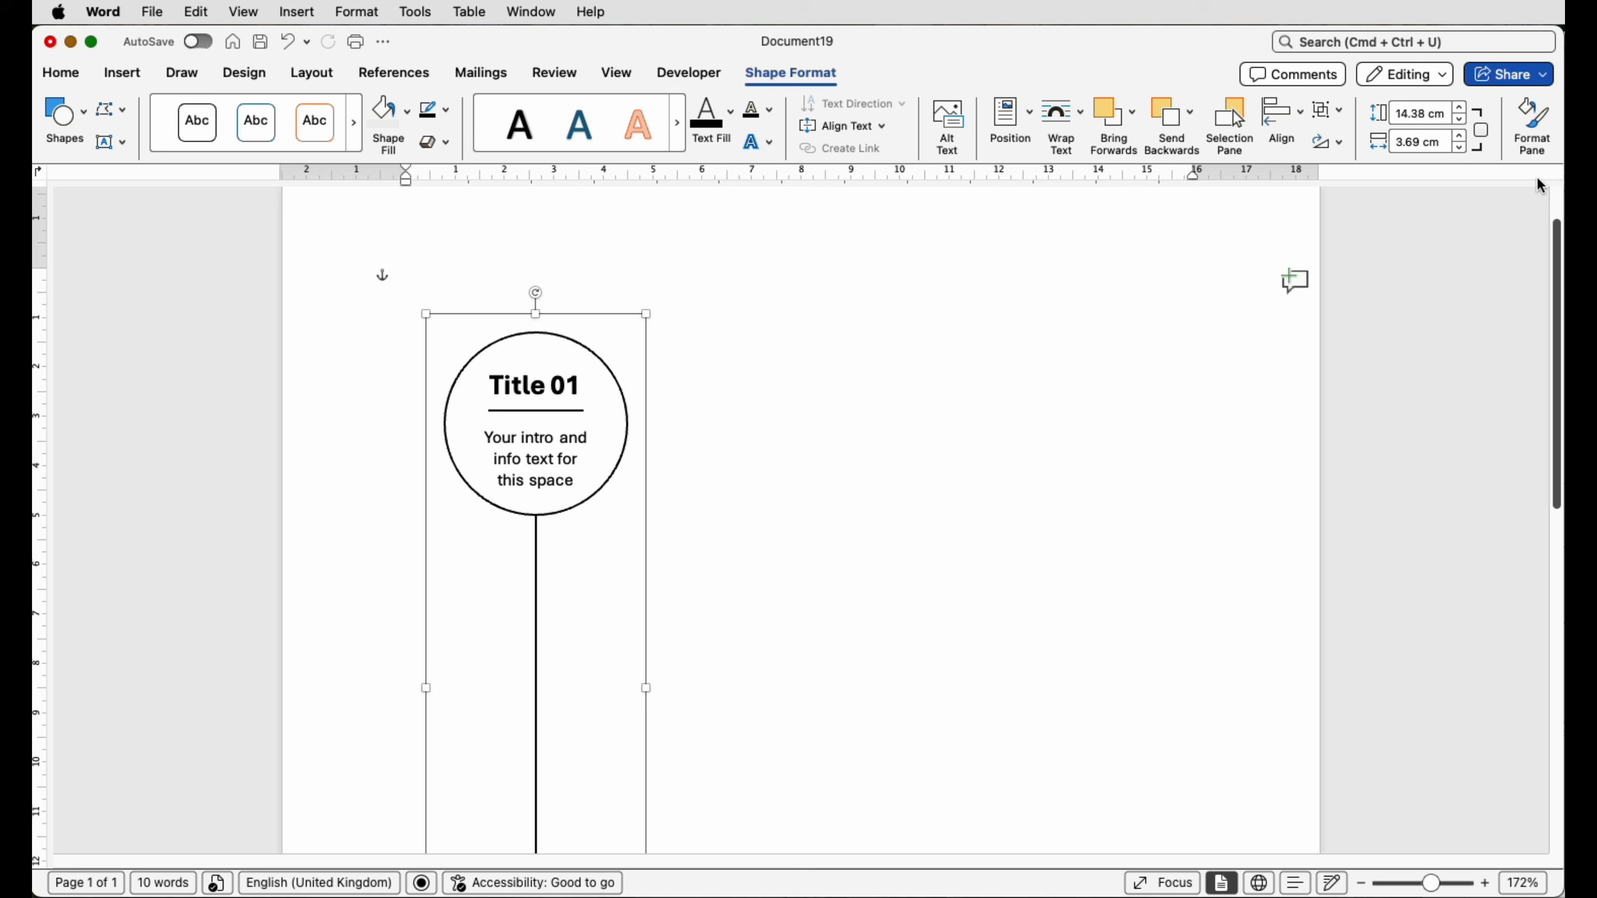
# - Zoom out to 90% and make four copies of the circle group, spread across the page
pyautogui.moveTo(1436, 889); pyautogui.dragTo(1422, 884)
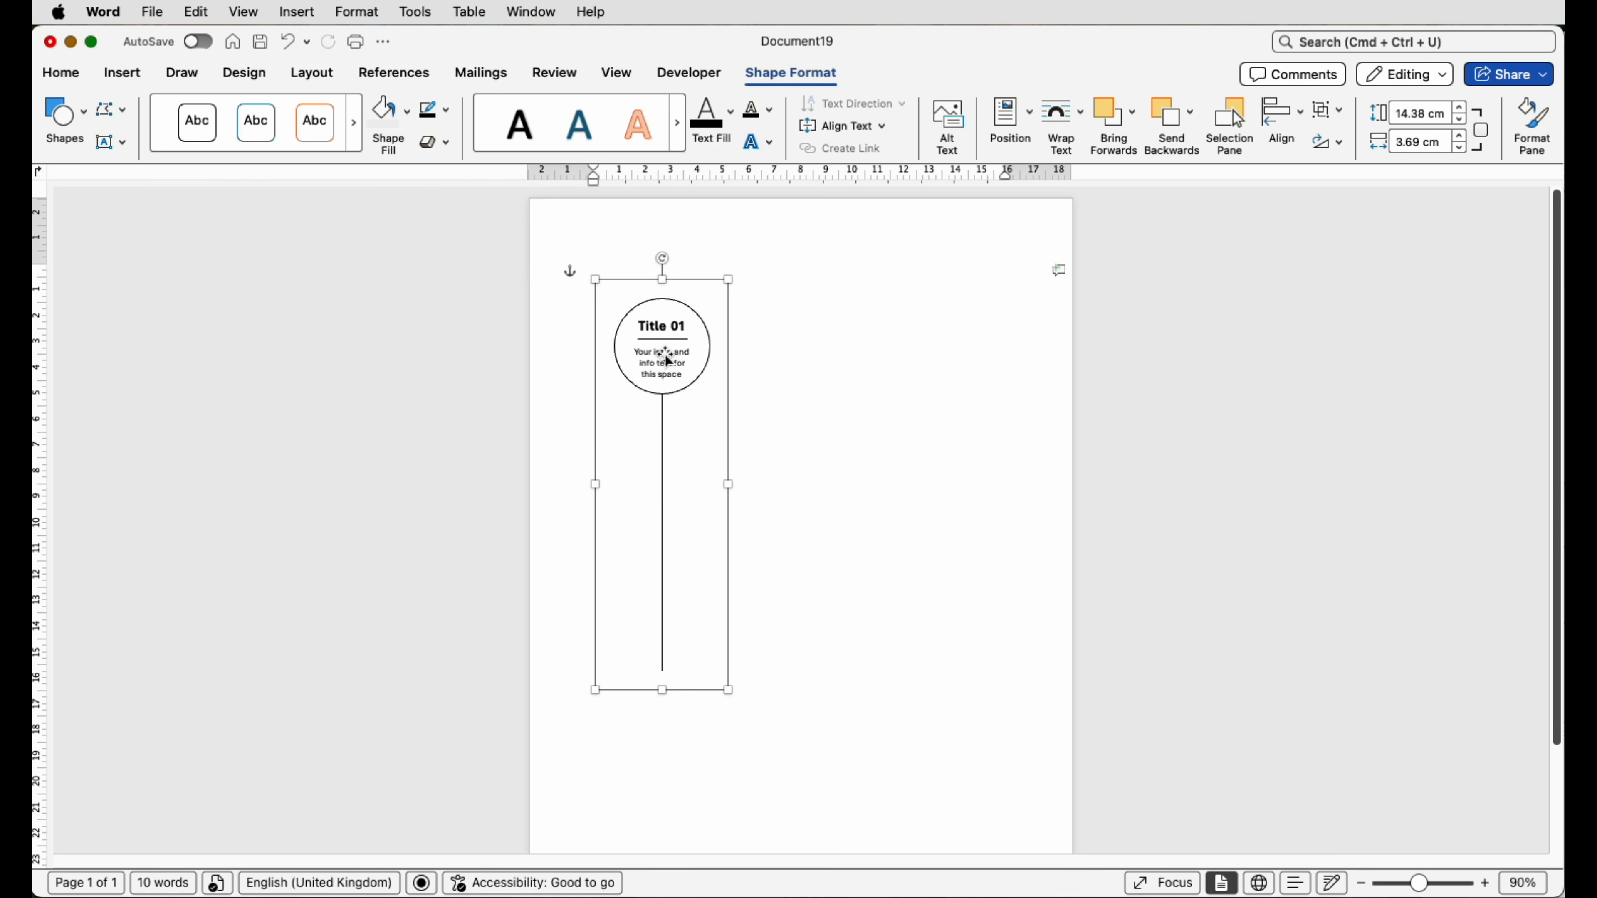
pyautogui.moveTo(668, 359); pyautogui.dragTo(994, 449)
pyautogui.click(1009, 481)
pyautogui.click(918, 368)
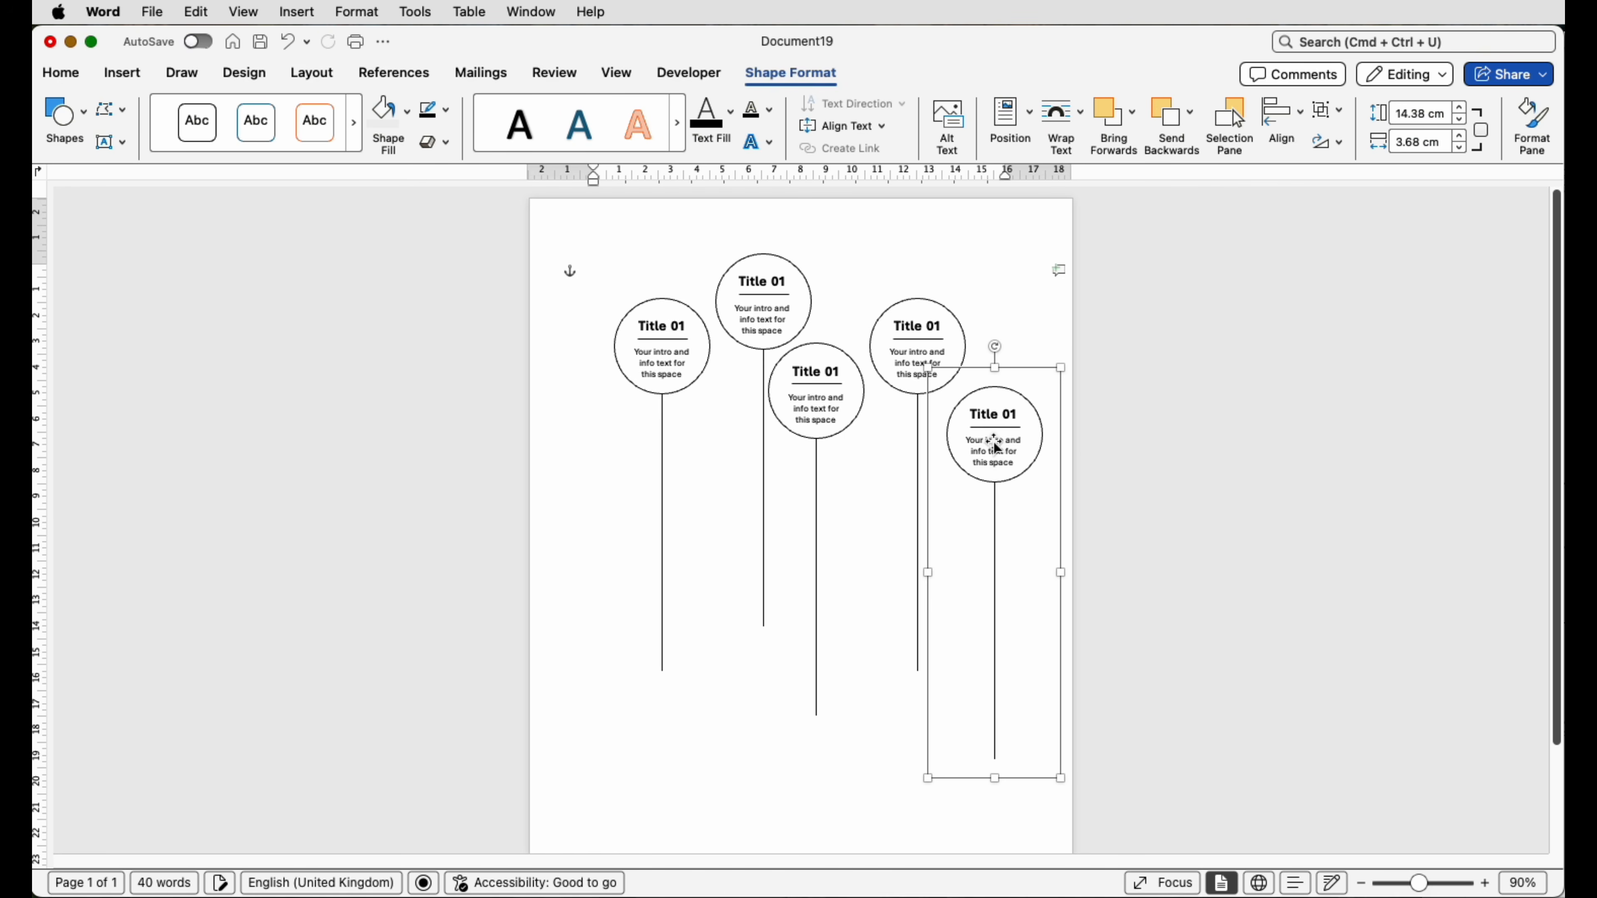
# - Reposition the five circle groups into two staggered rows, with two circles above and three below
pyautogui.click(657, 378)
pyautogui.moveTo(657, 378); pyautogui.dragTo(657, 443)
pyautogui.moveTo(763, 324); pyautogui.dragTo(731, 348)
pyautogui.moveTo(824, 397); pyautogui.dragTo(811, 422)
pyautogui.moveTo(906, 357); pyautogui.dragTo(875, 334)
pyautogui.moveTo(985, 441); pyautogui.dragTo(942, 421)
pyautogui.moveTo(649, 417); pyautogui.dragTo(663, 419)
pyautogui.moveTo(756, 326); pyautogui.dragTo(768, 327)
pyautogui.moveTo(880, 325); pyautogui.dragTo(868, 326)
pyautogui.moveTo(945, 420); pyautogui.dragTo(921, 421)
pyautogui.moveTo(674, 419); pyautogui.dragTo(685, 422)
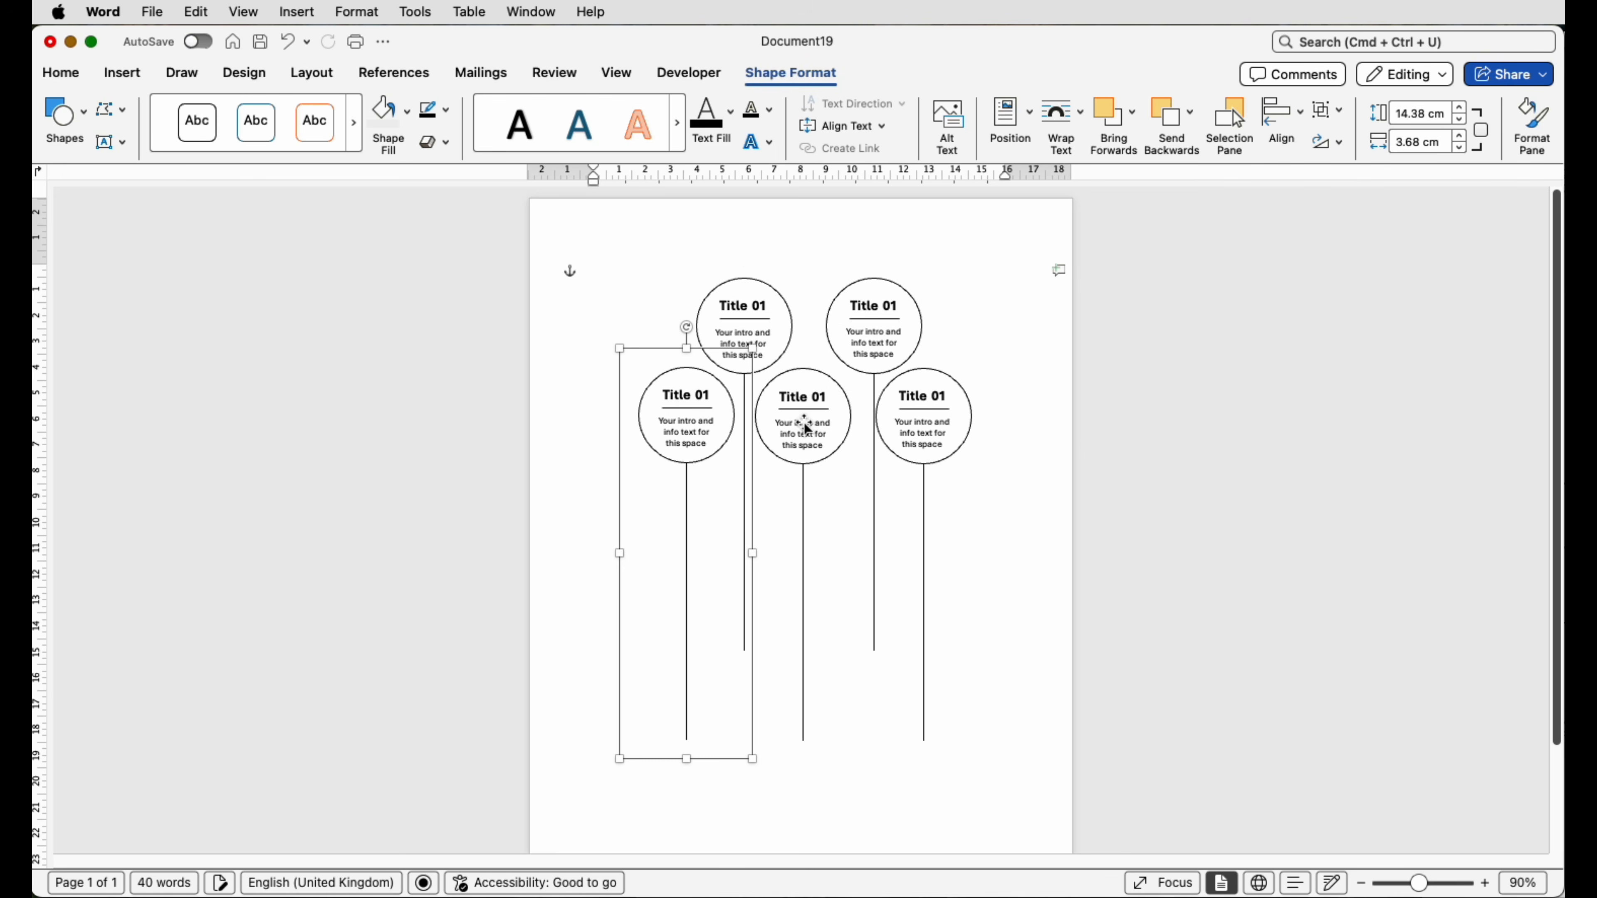
# - Distribute the three lower circle groups horizontally and align them to their top edges
pyautogui.keyDown('shift'); pyautogui.click(805, 426); pyautogui.keyUp('shift')
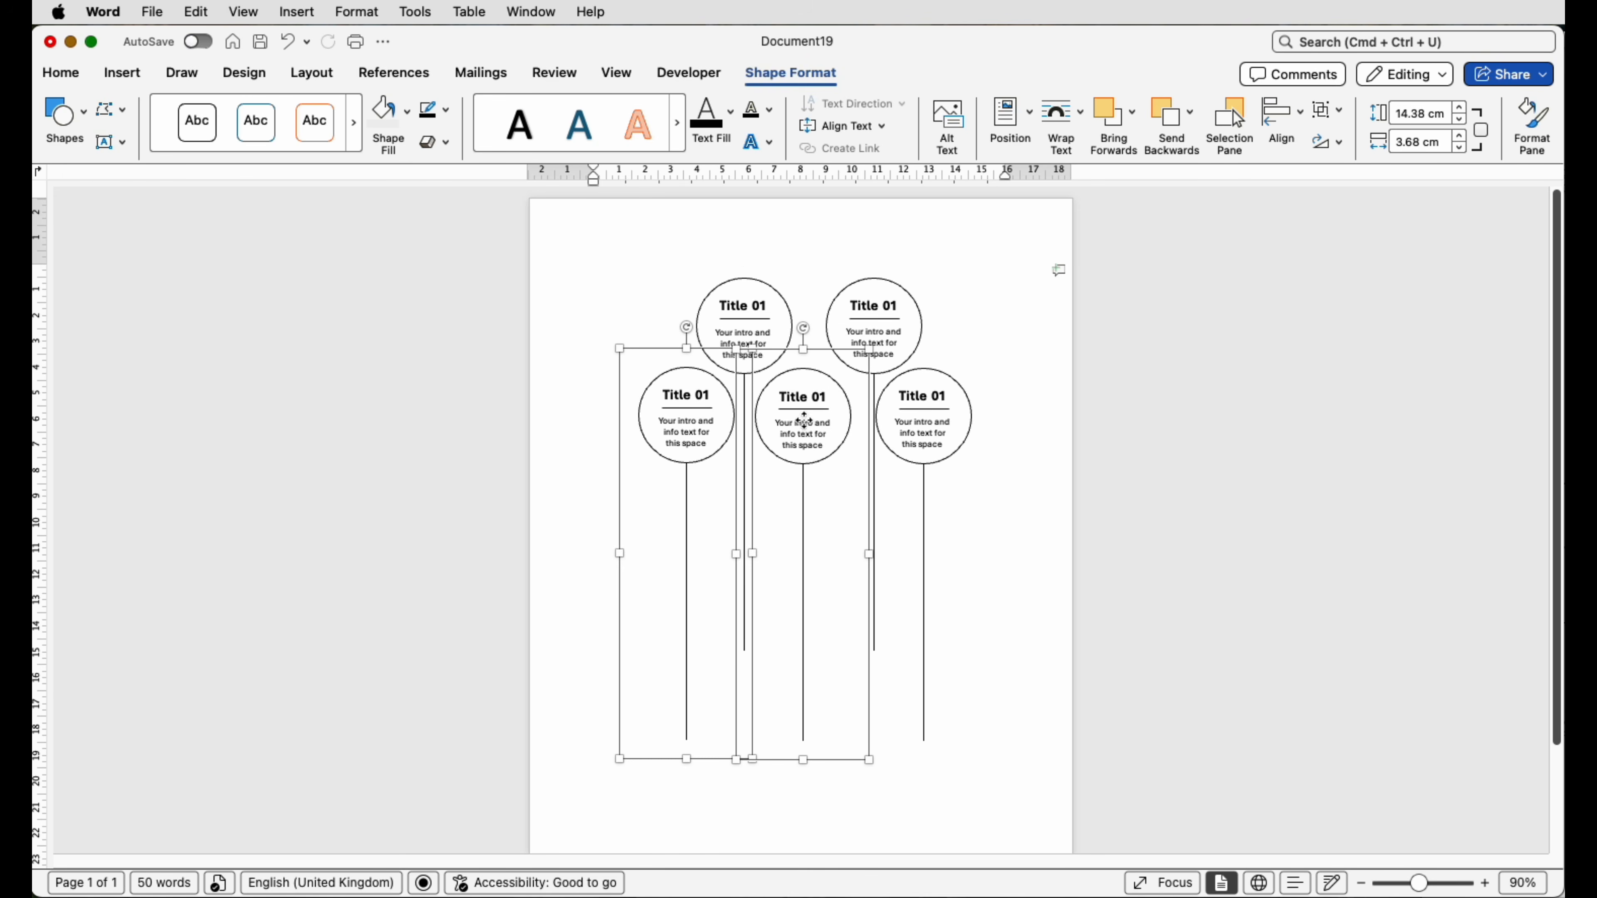
pyautogui.keyDown('shift'); pyautogui.click(940, 420); pyautogui.keyUp('shift')
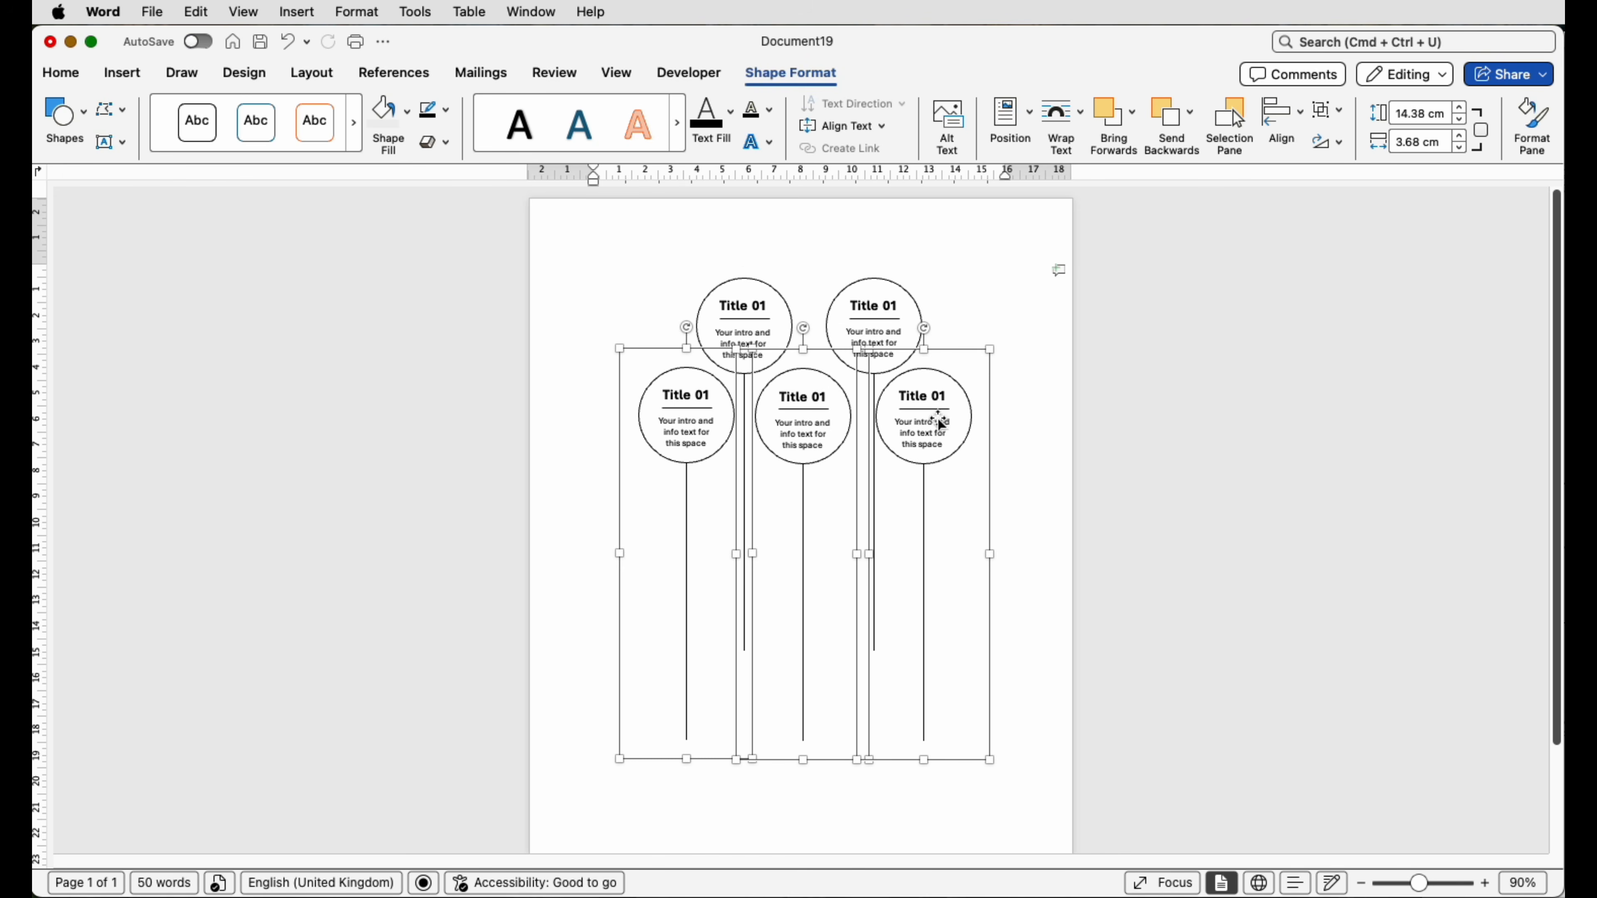
pyautogui.click(1283, 113)
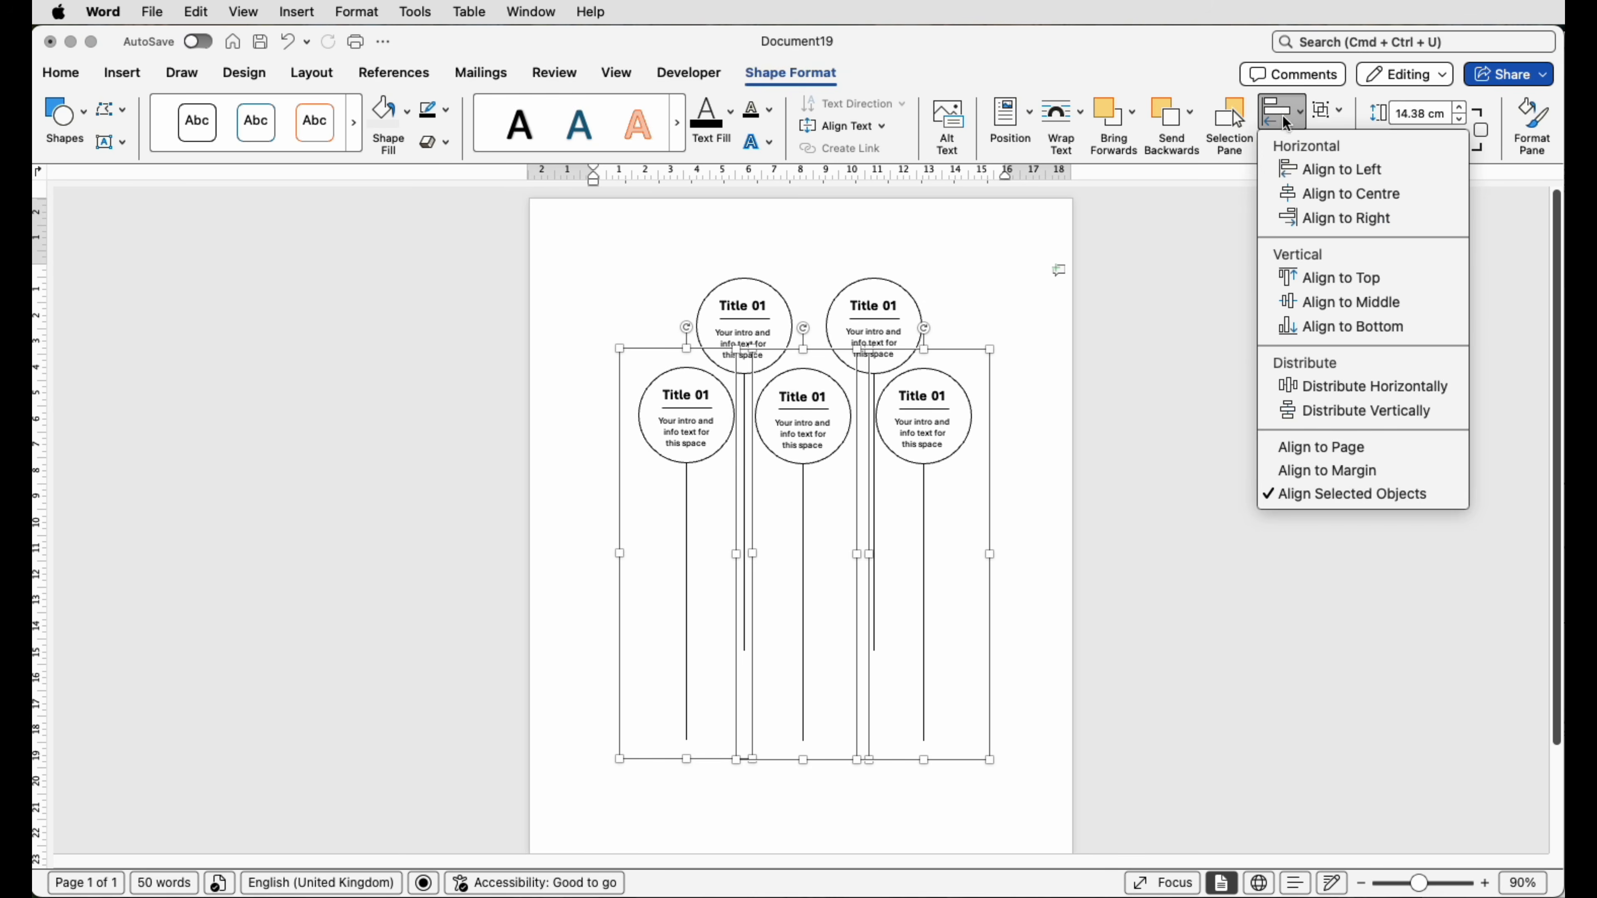
pyautogui.click(1309, 390)
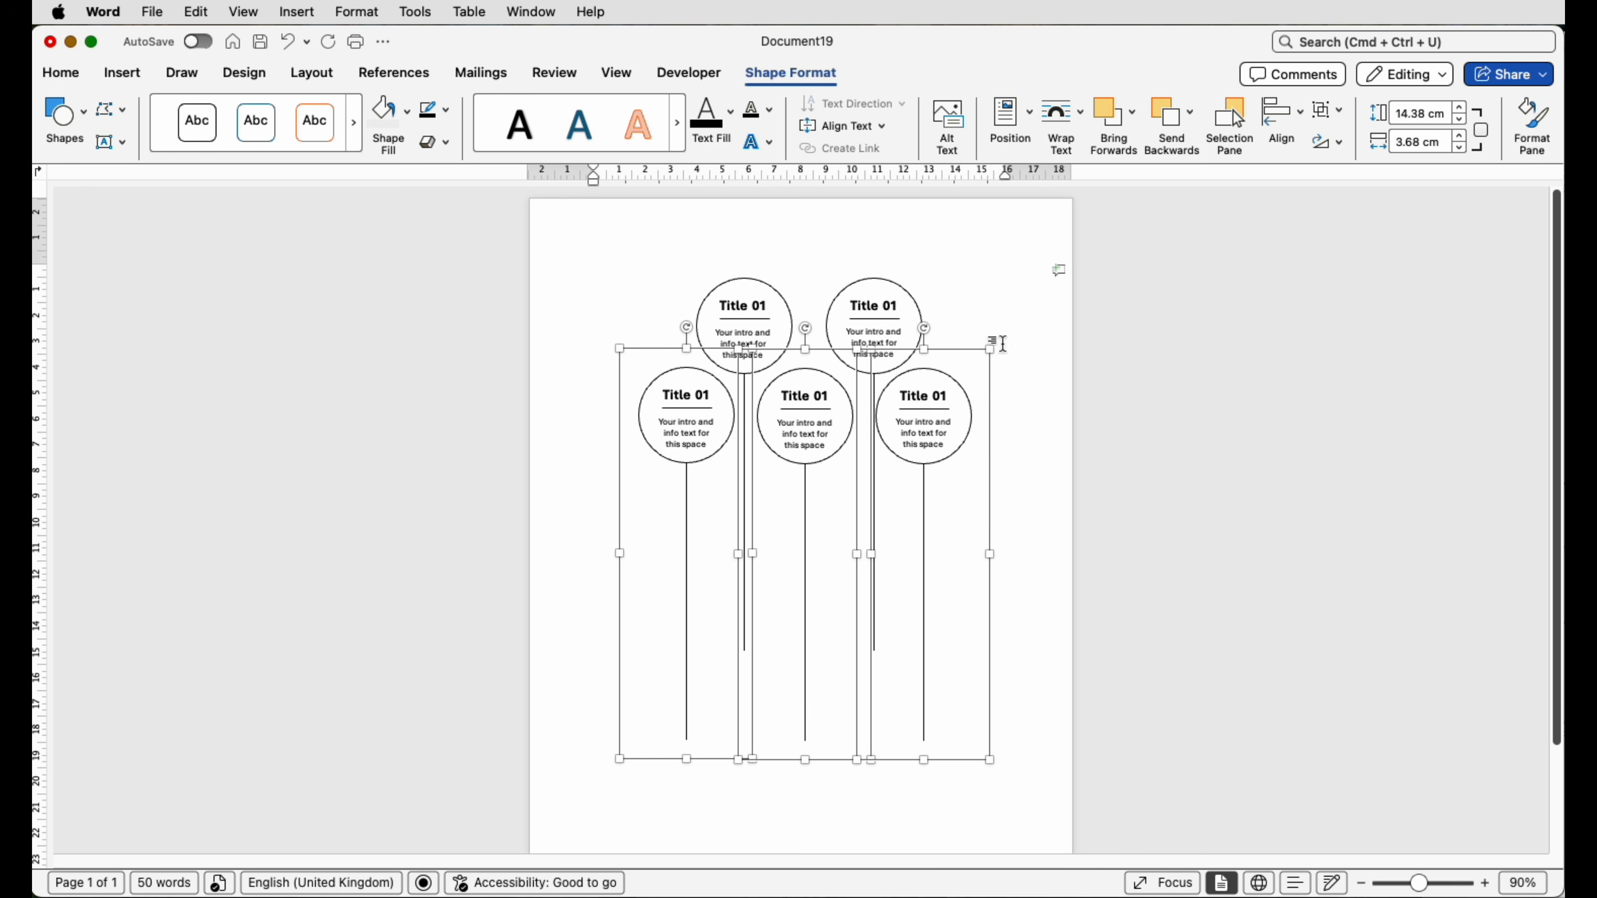
pyautogui.click(1285, 116)
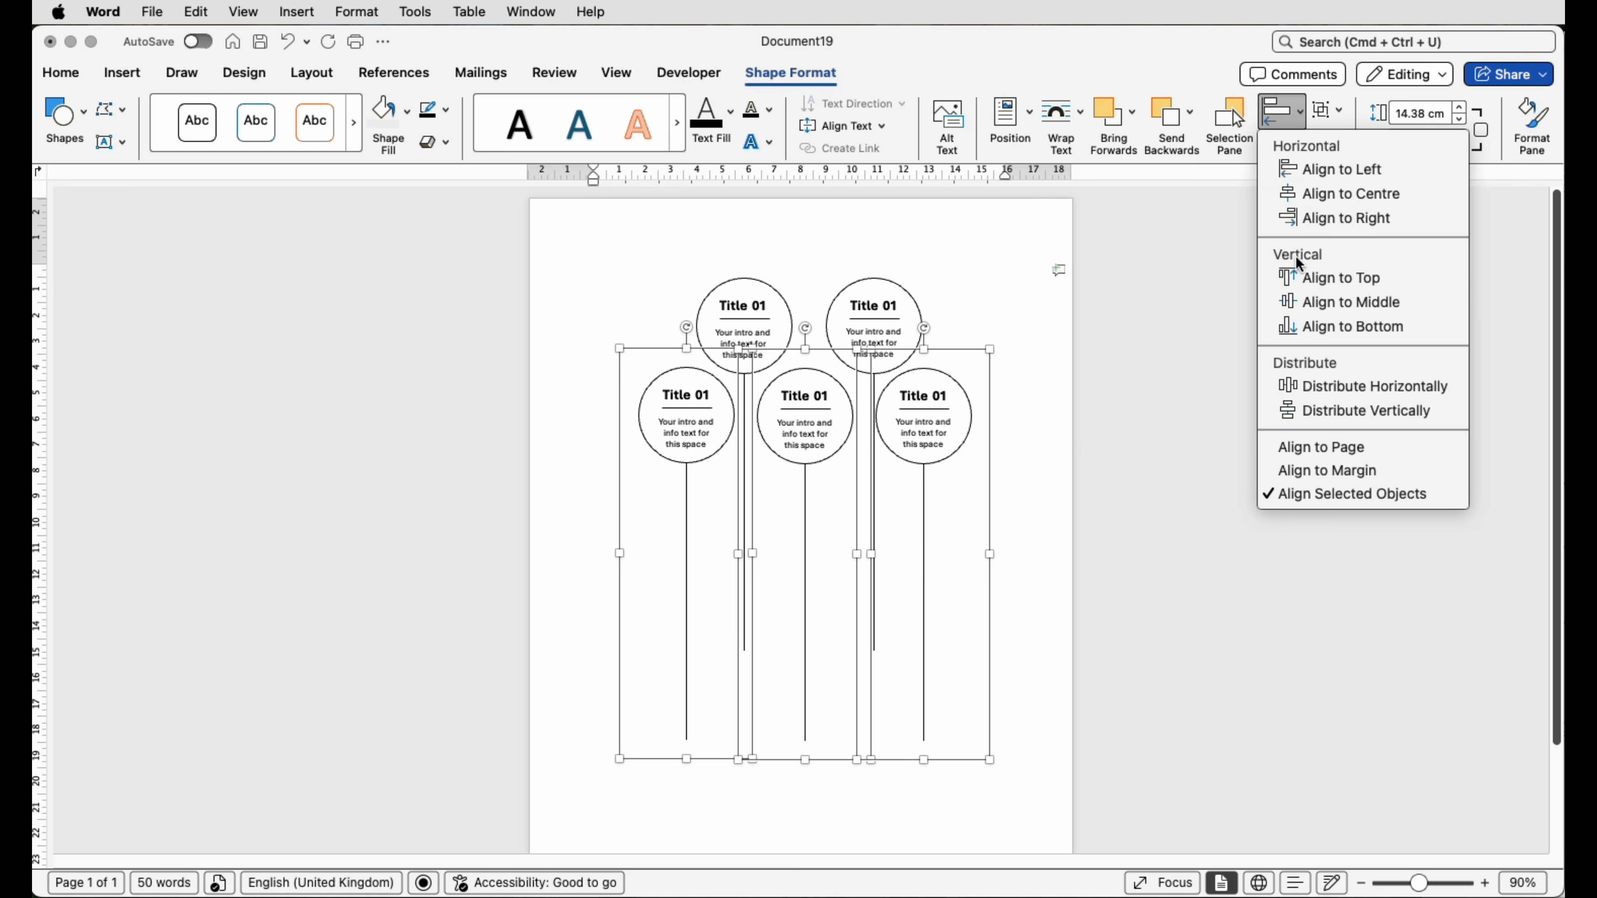
pyautogui.click(1297, 278)
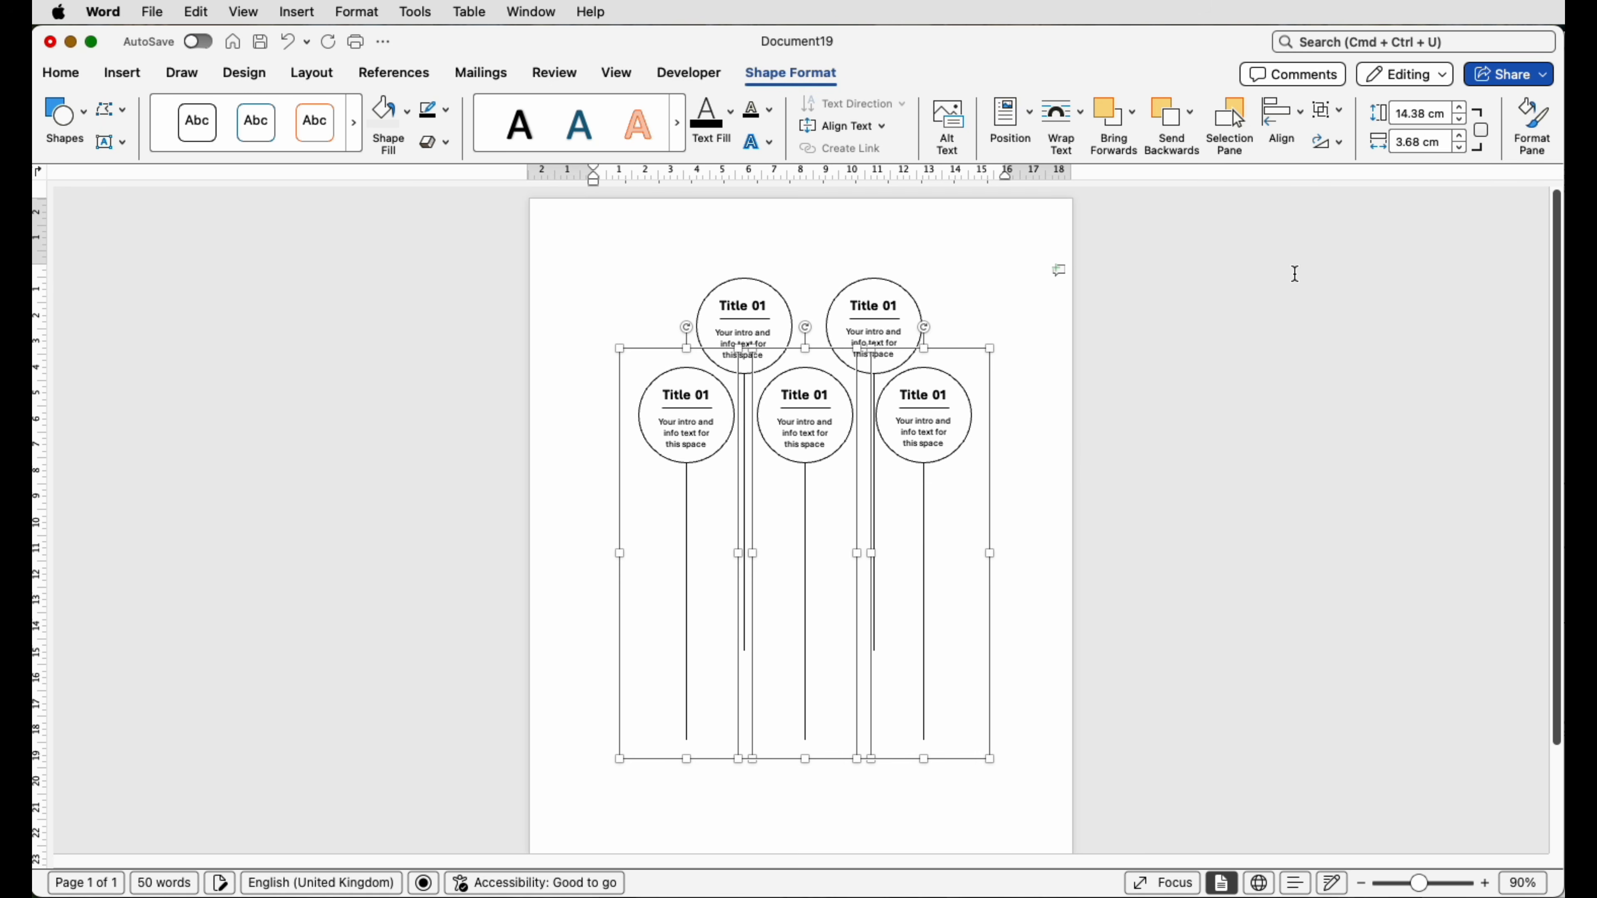
# - Align the two upper circle groups to their top edges
pyautogui.click(880, 299)
pyautogui.keyDown('shift'); pyautogui.click(777, 305); pyautogui.keyUp('shift')
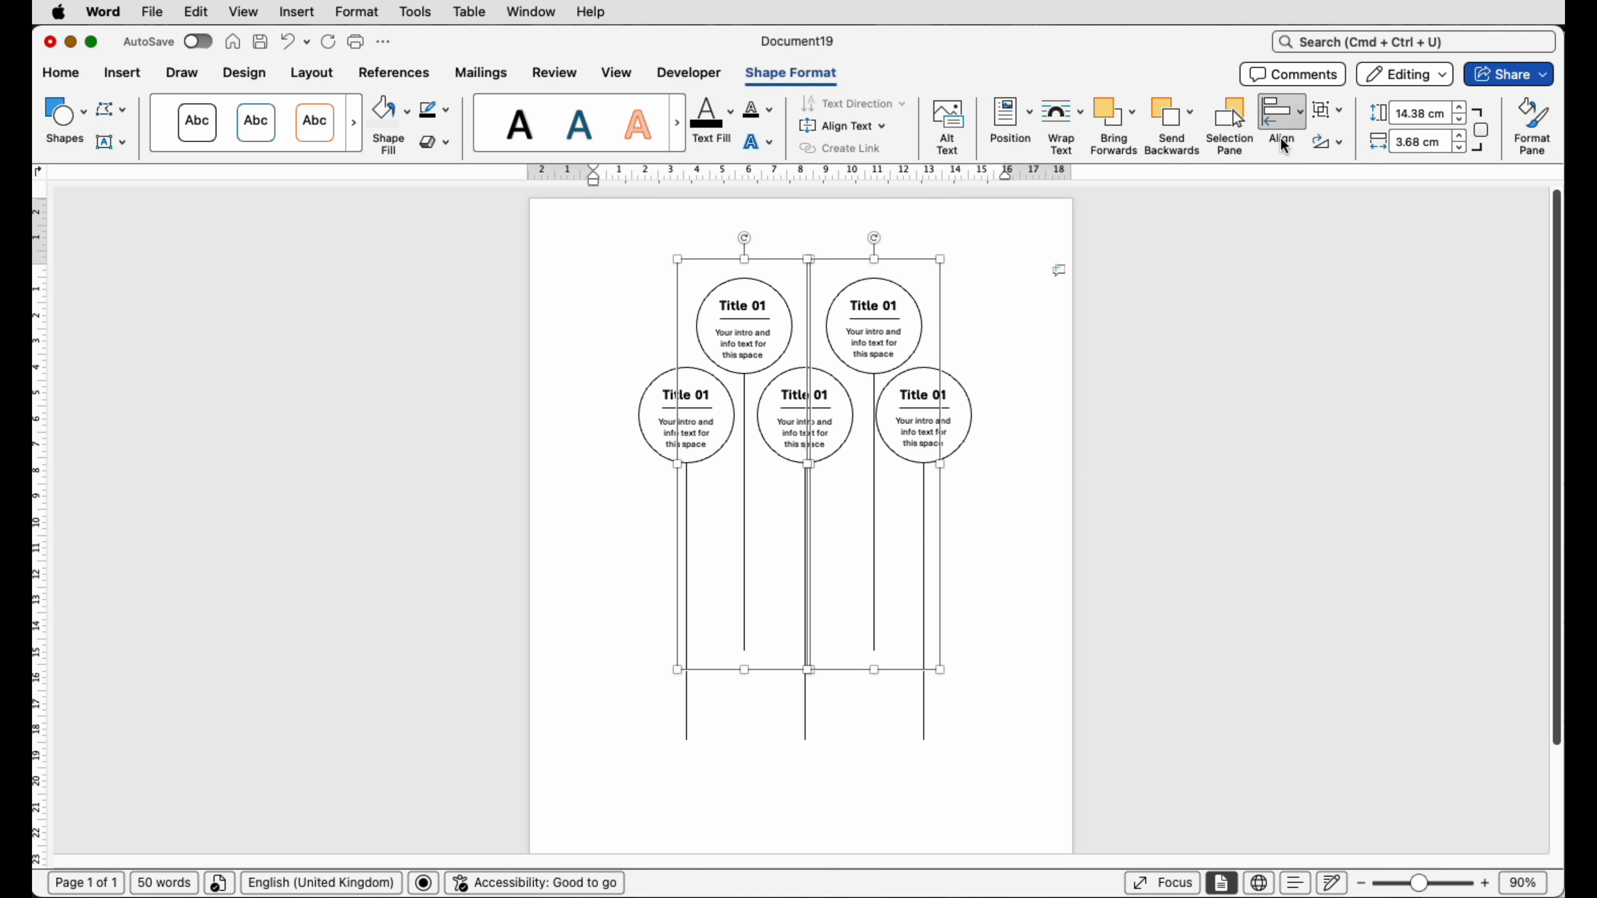
pyautogui.click(1285, 113)
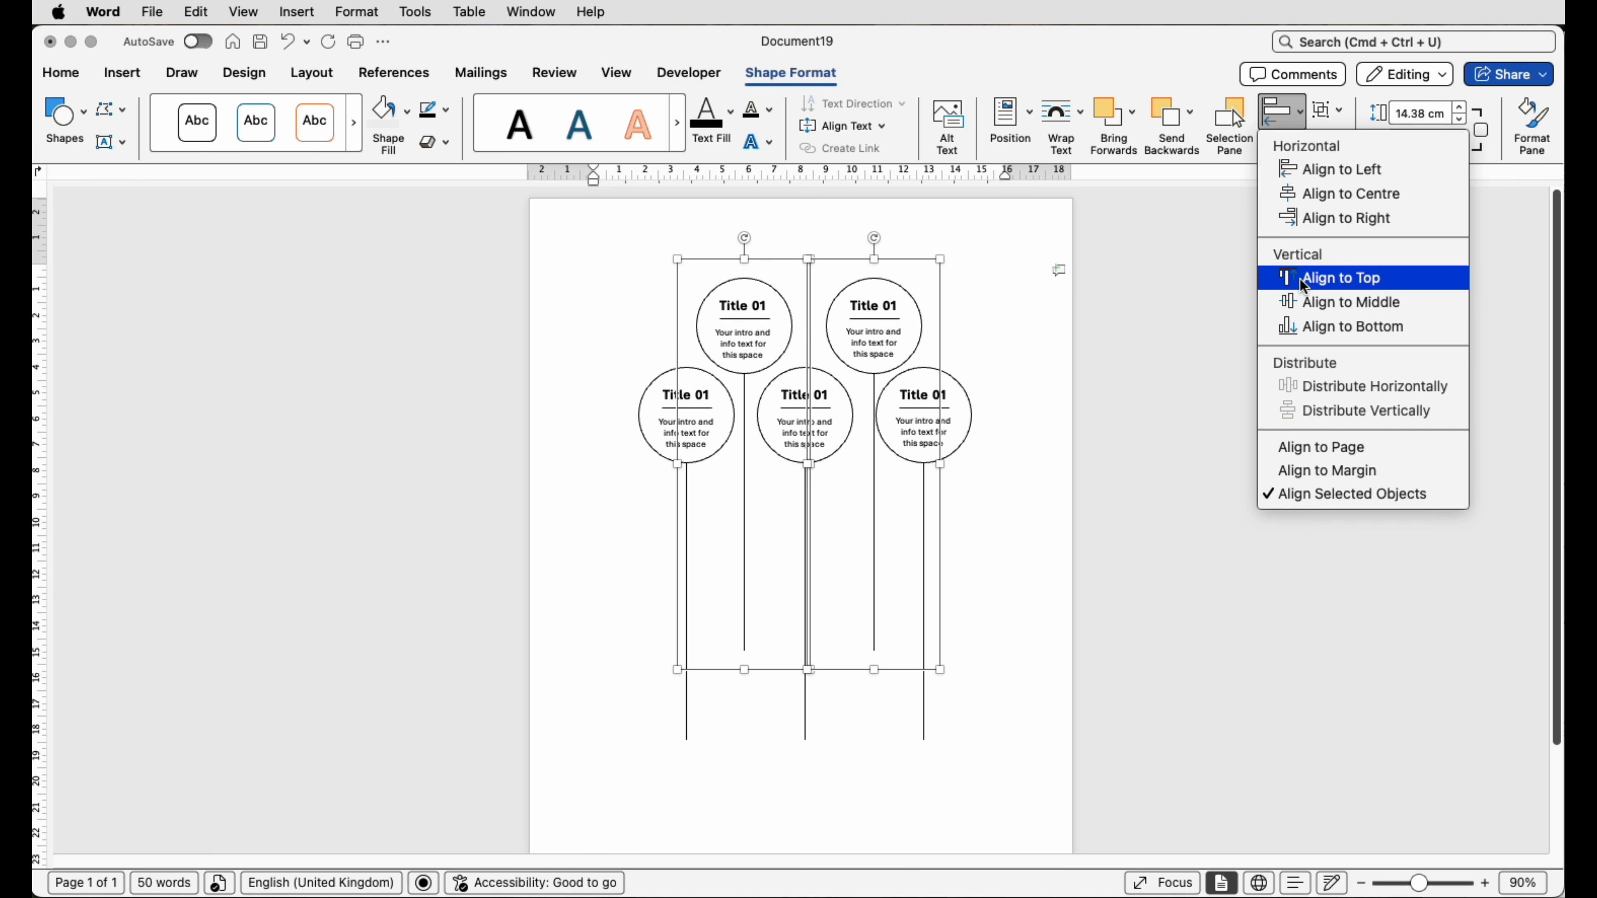
pyautogui.click(1333, 278)
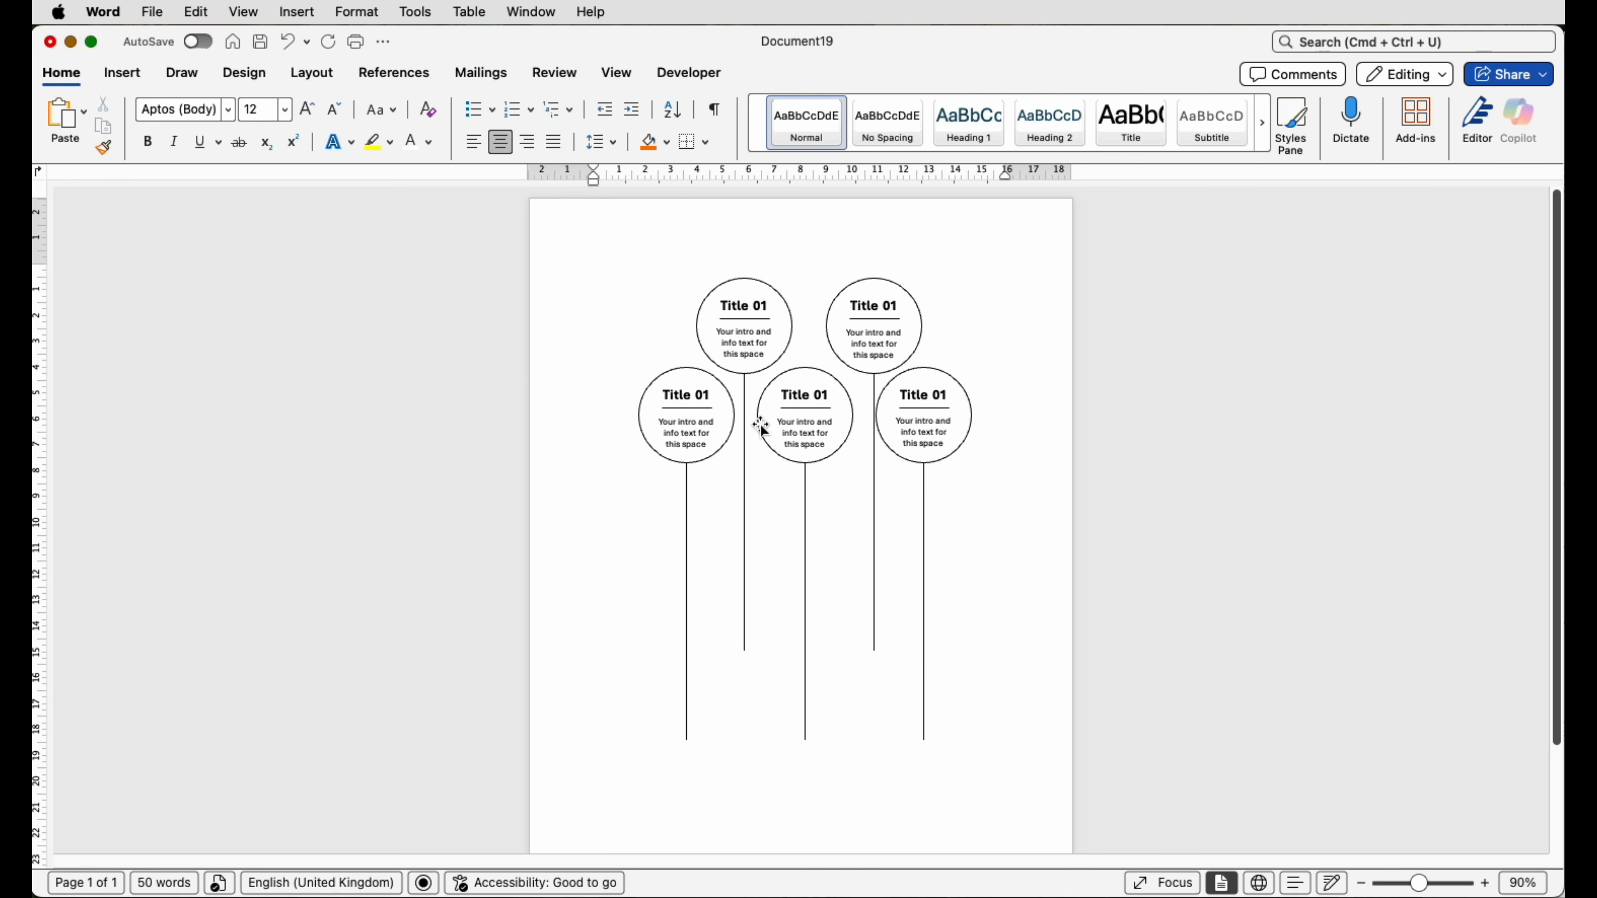
# - Nudge the upper-right circle group left so its line runs midway between the middle and right lower circles
pyautogui.click(875, 350)
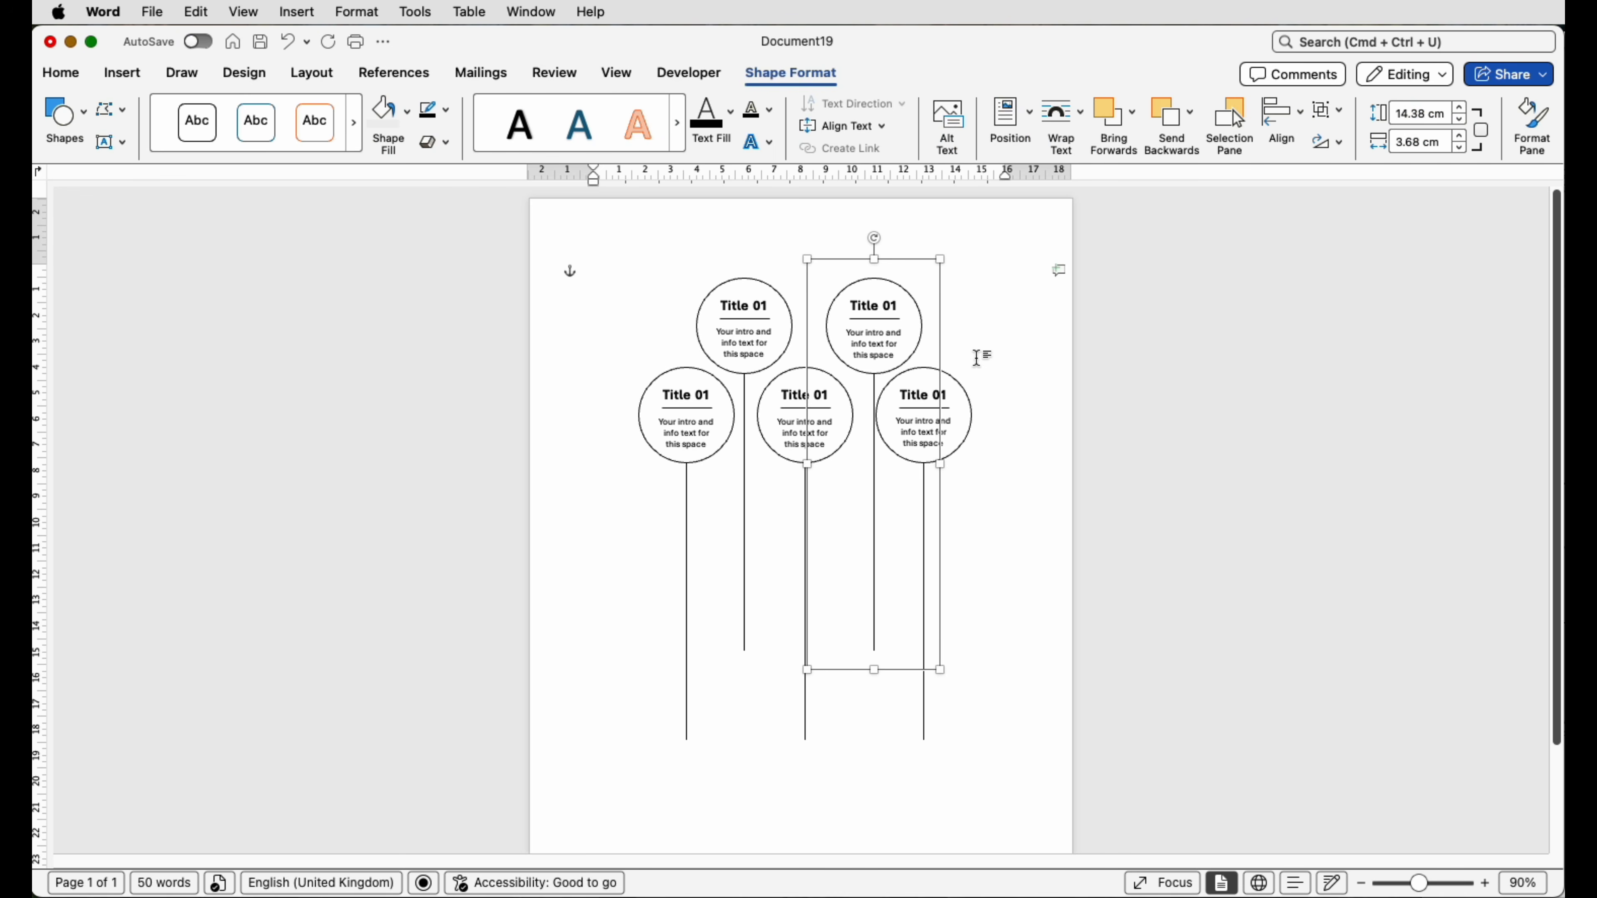
pyautogui.press('Left')
pyautogui.press('Left')
pyautogui.press('Left')
pyautogui.press('Left')
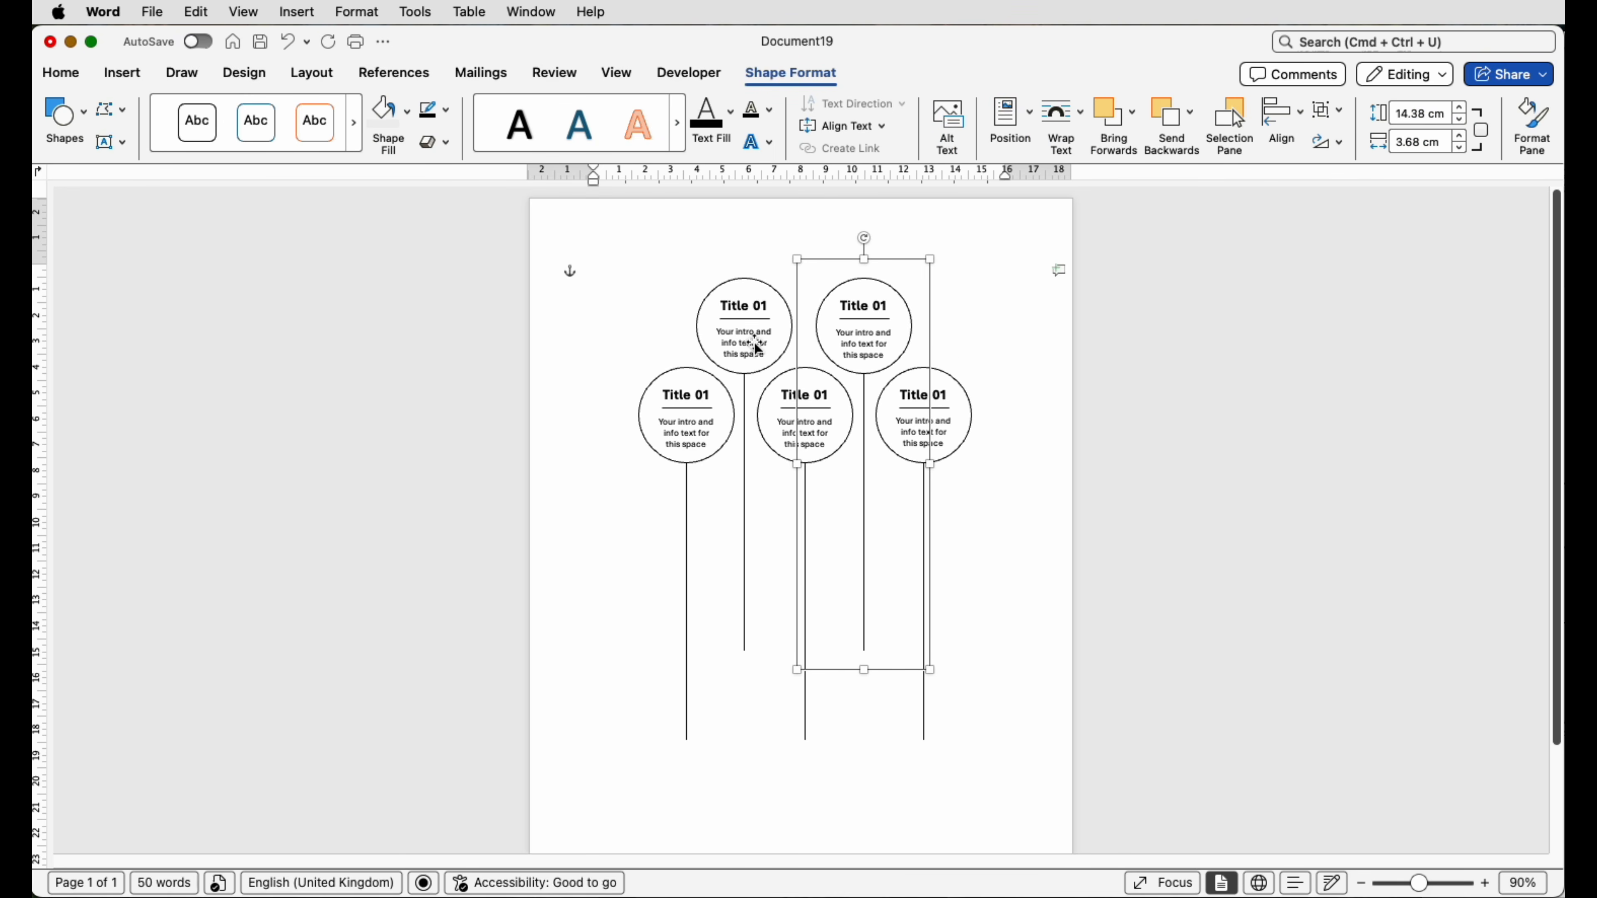
# - Draw a straight horizontal line about 14.07 cm long across the five vertical stems, below the circles
pyautogui.click(651, 309)
pyautogui.click(133, 74)
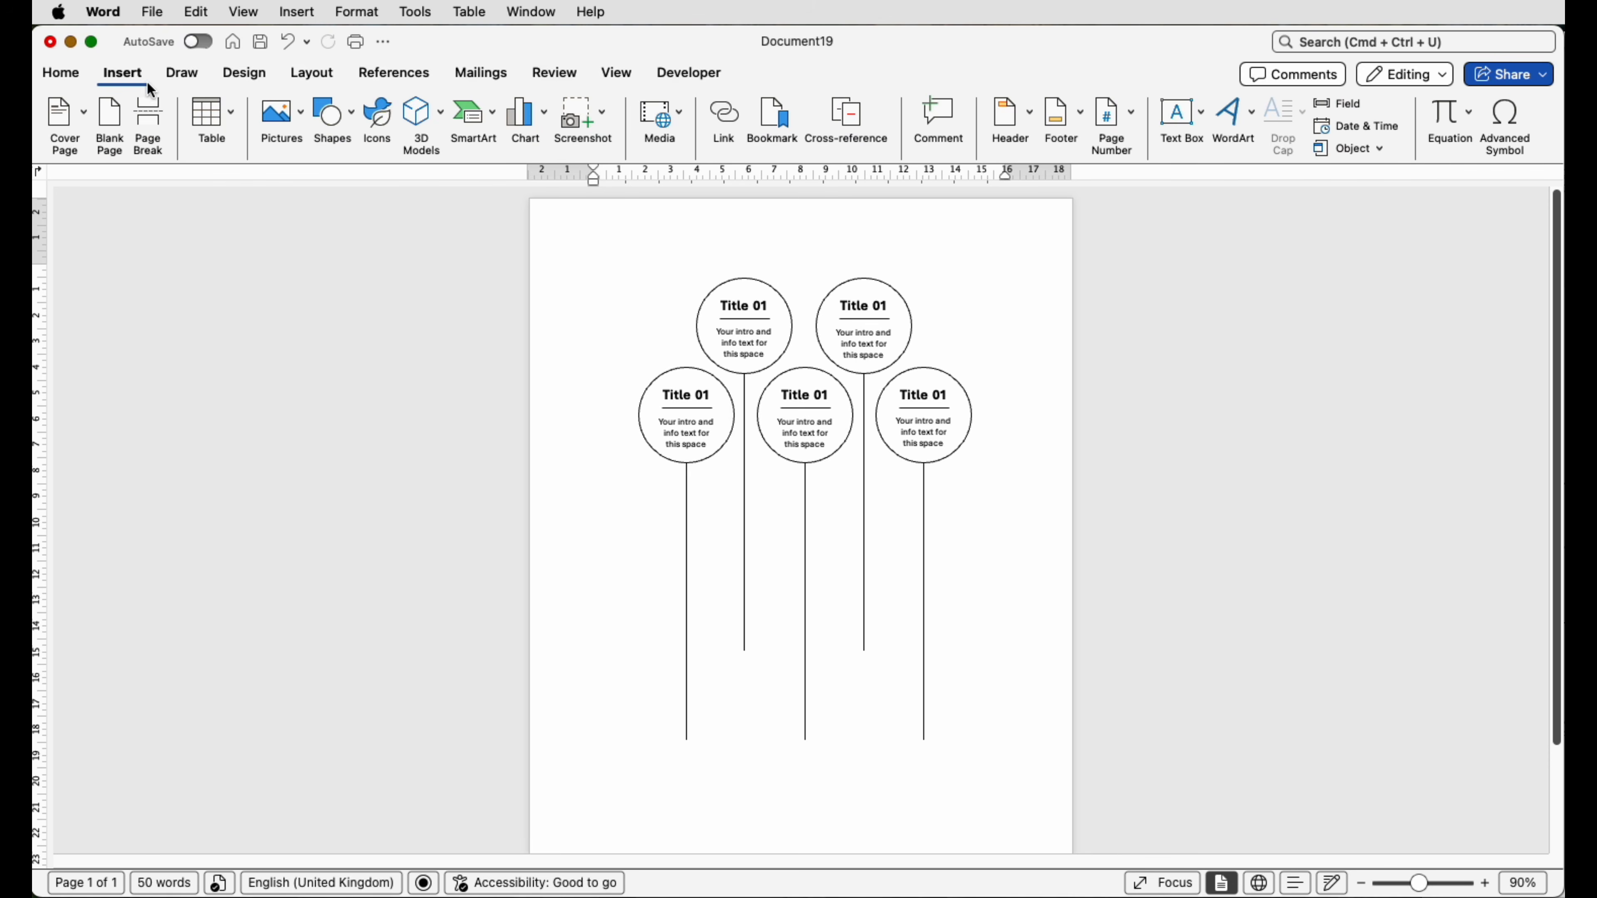
pyautogui.click(320, 123)
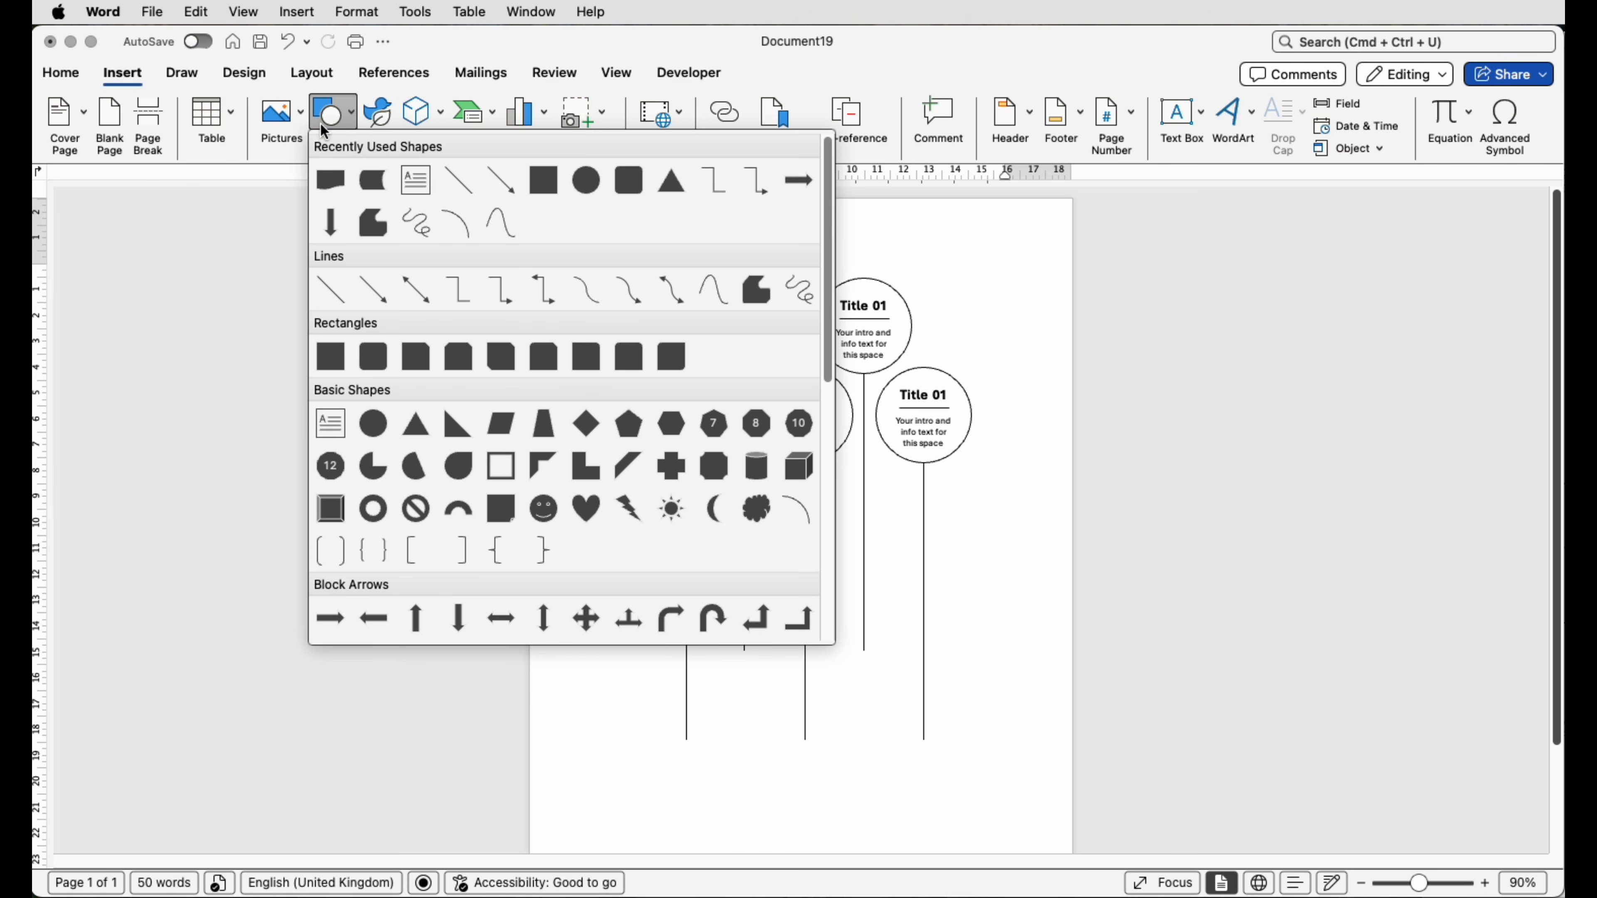
pyautogui.click(328, 288)
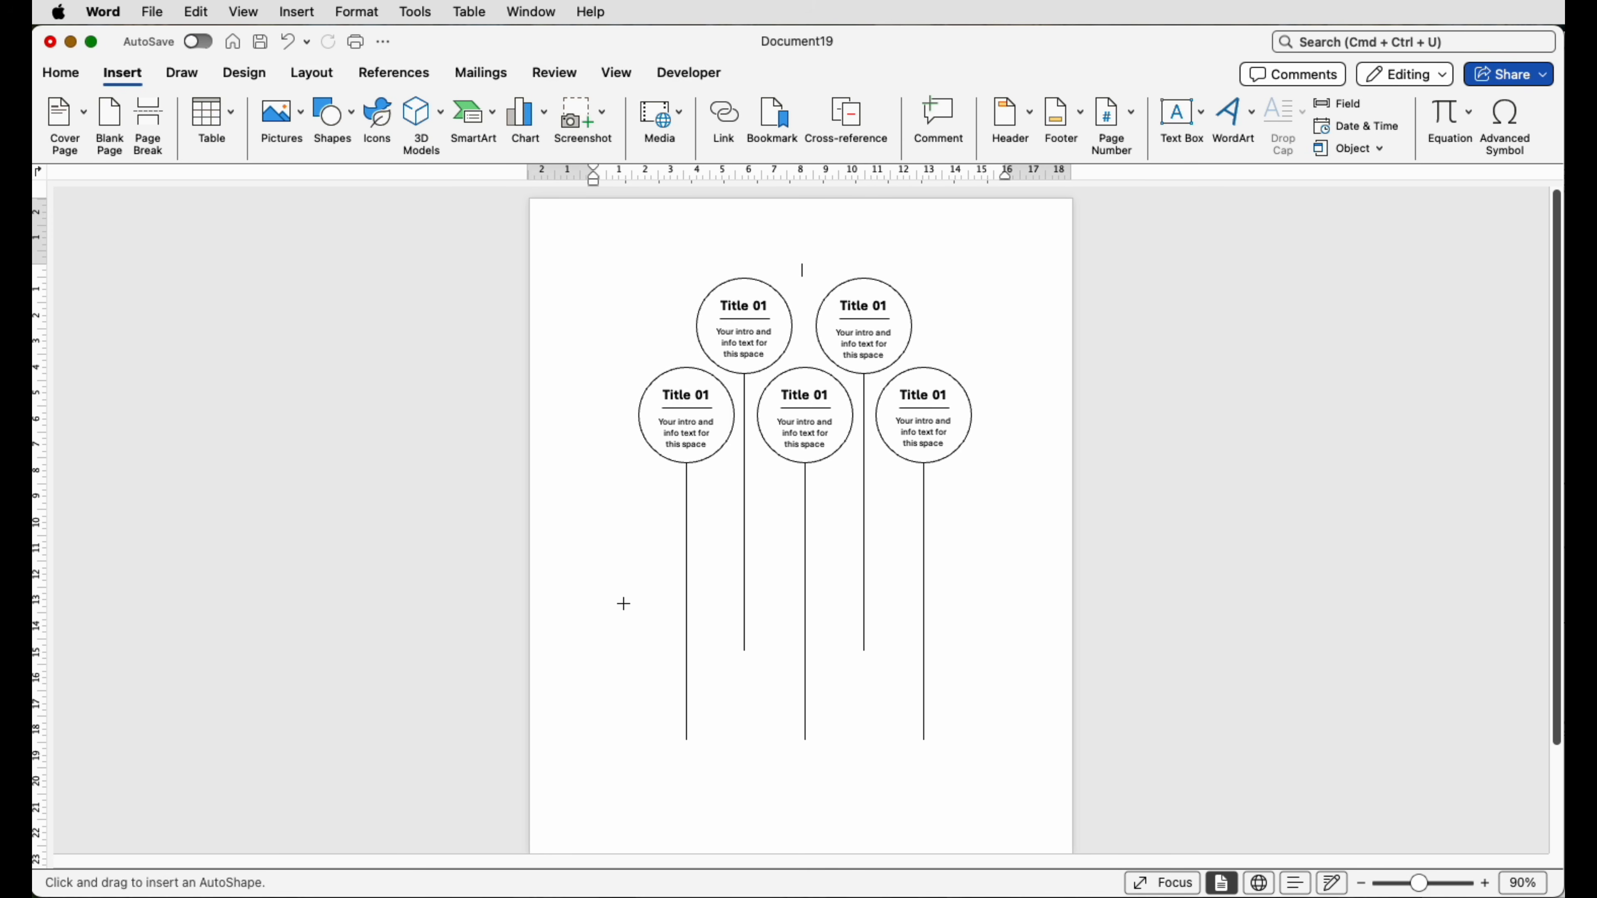
pyautogui.moveTo(622, 600); pyautogui.dragTo(986, 610)
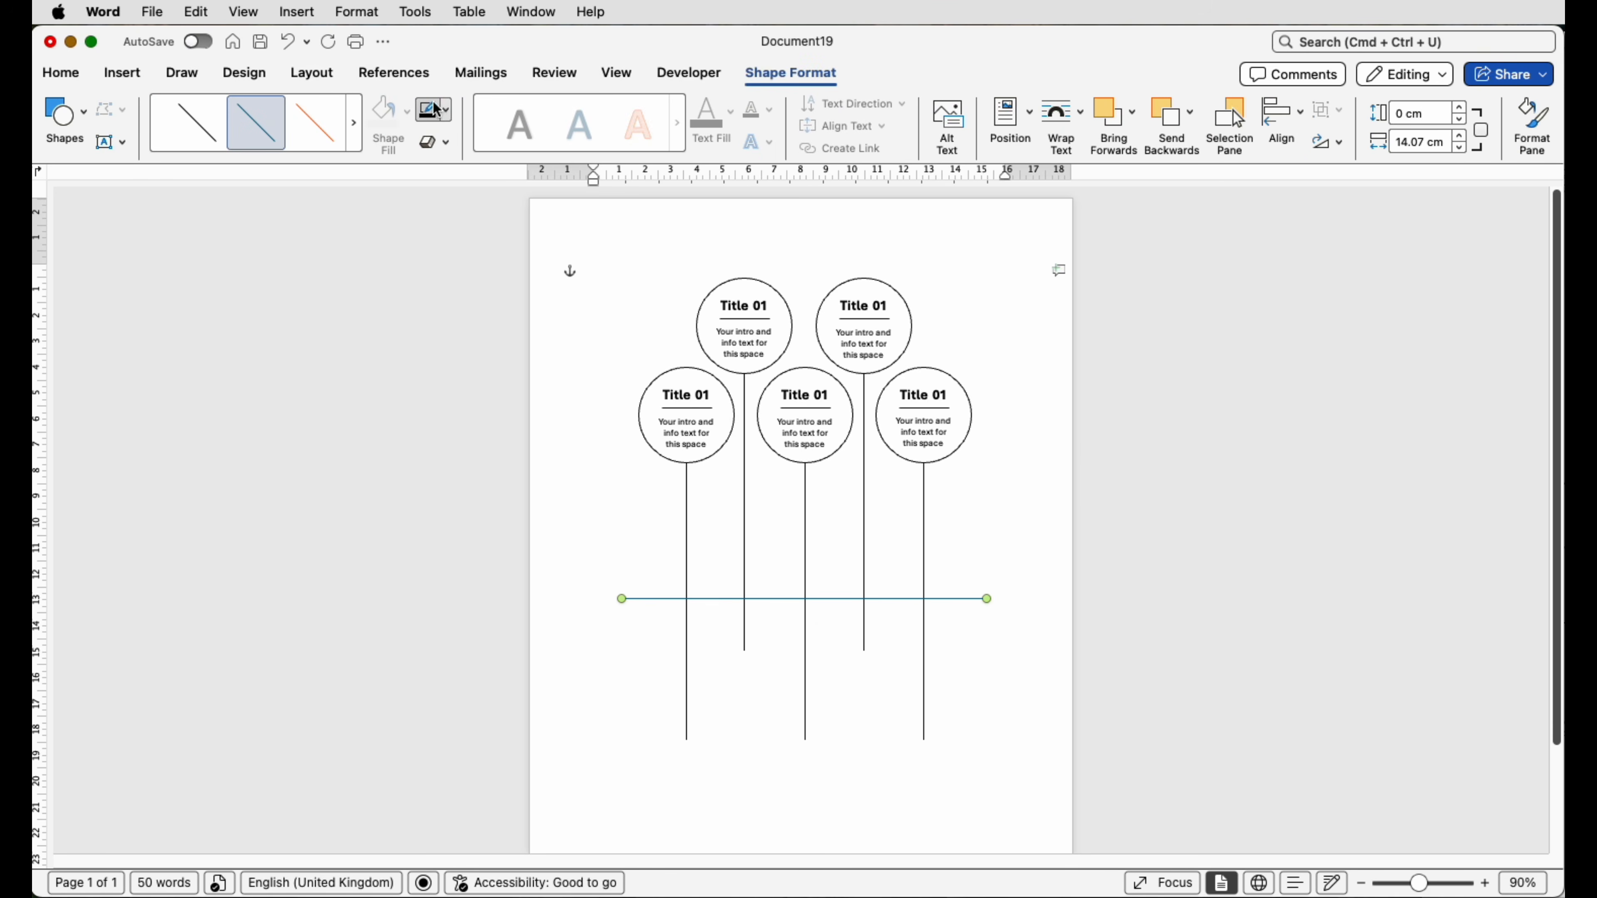
# - Format the horizontal line with a black outline and a weight of 1 pt
pyautogui.click(447, 110)
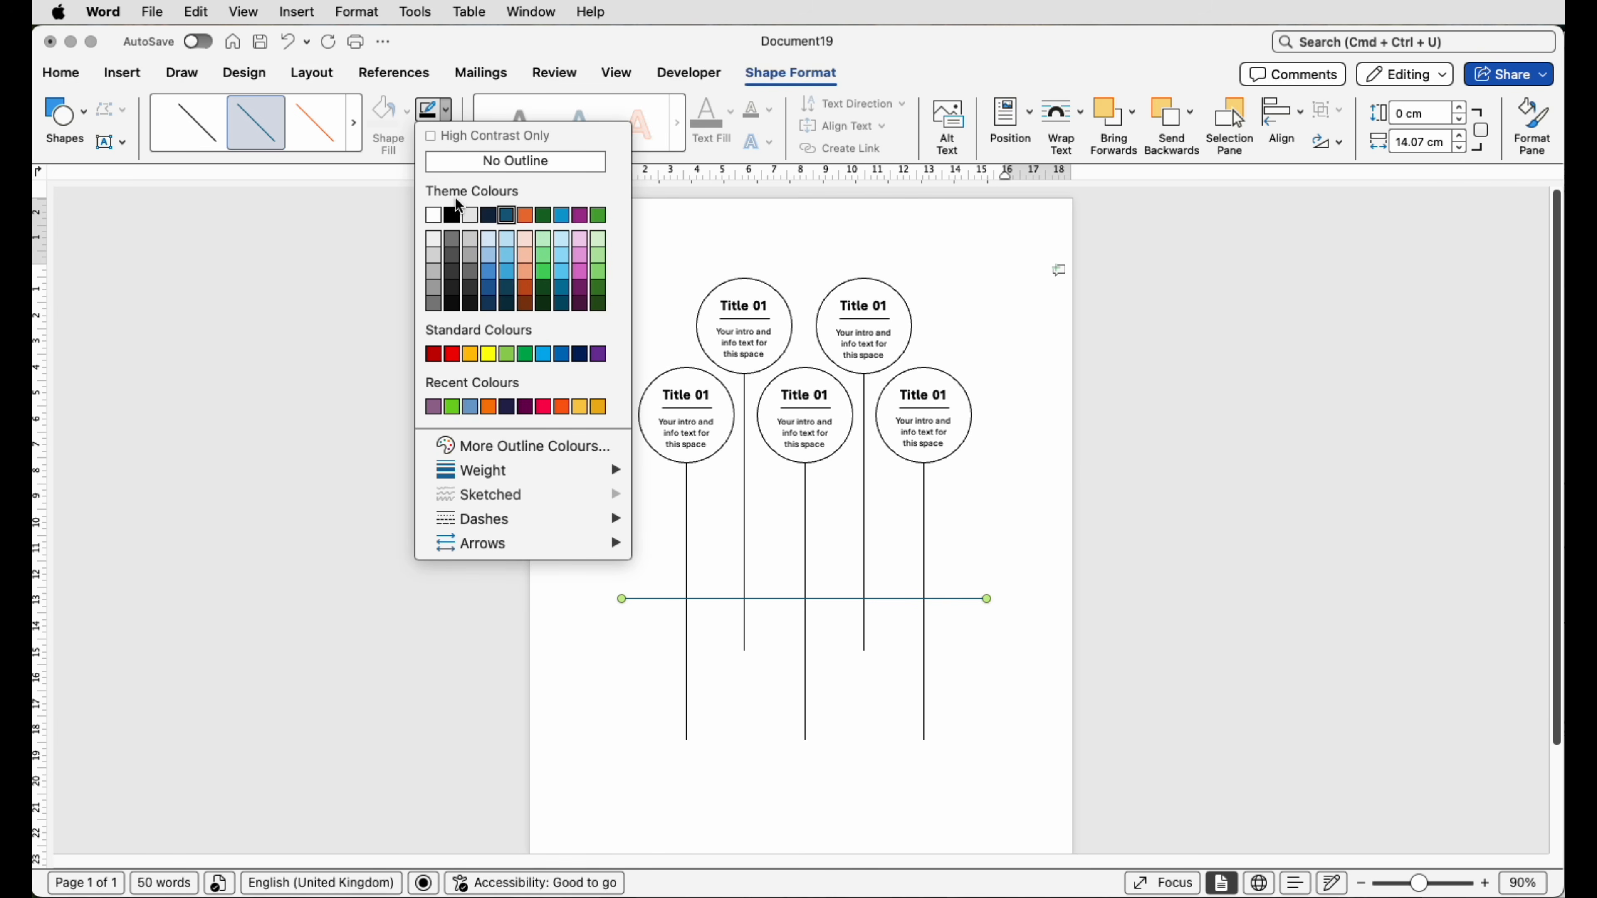
pyautogui.click(452, 215)
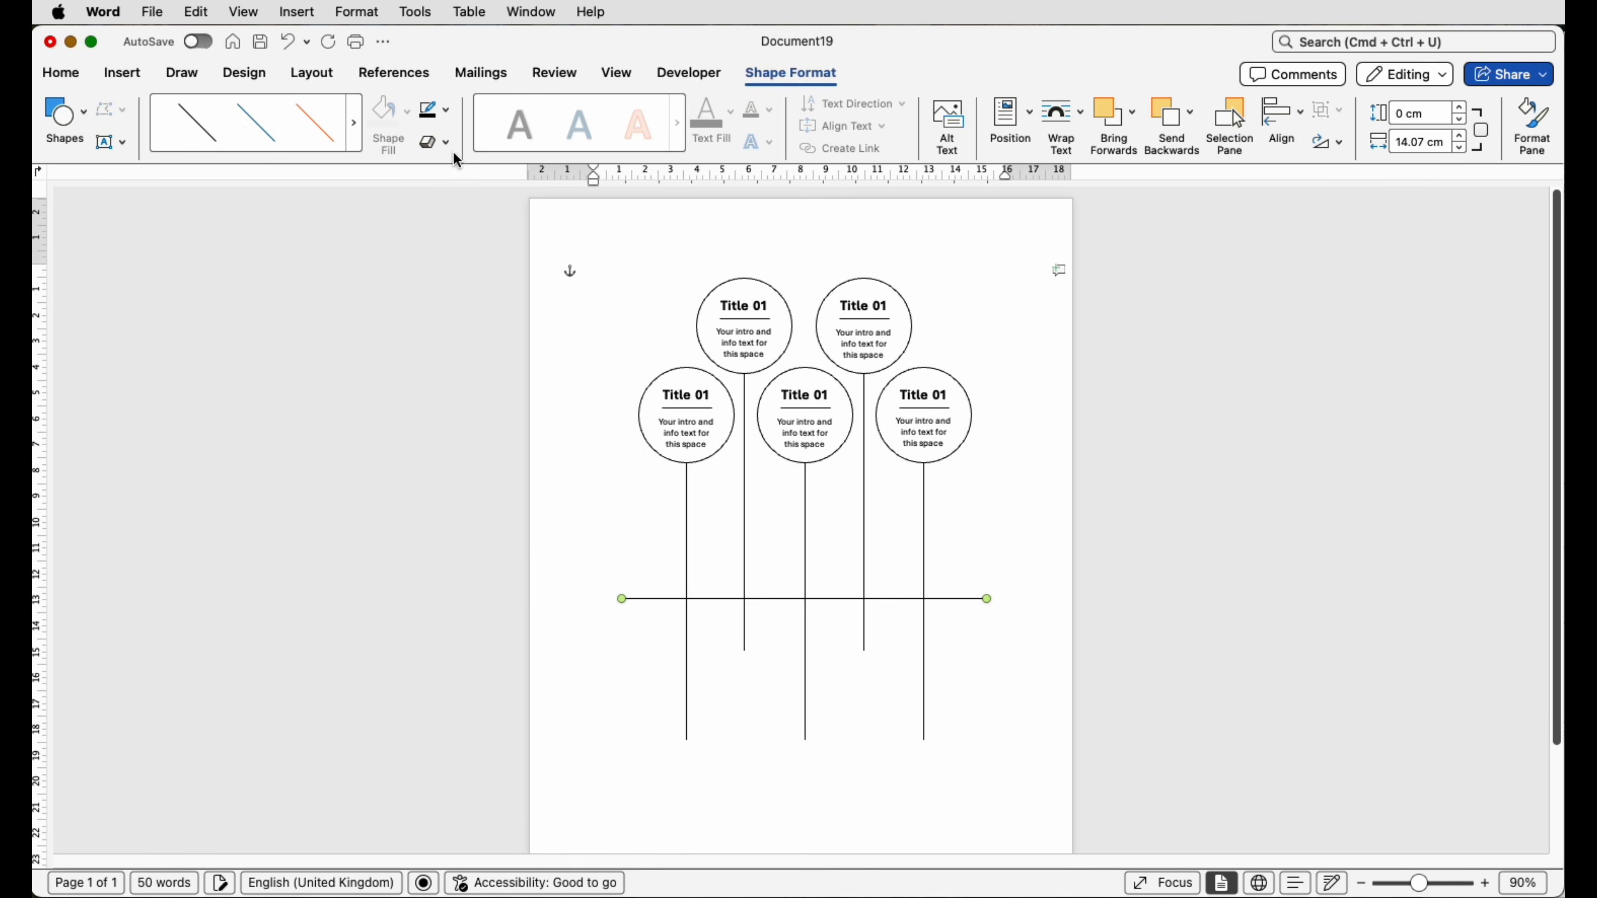
pyautogui.click(447, 113)
pyautogui.moveTo(522, 472)
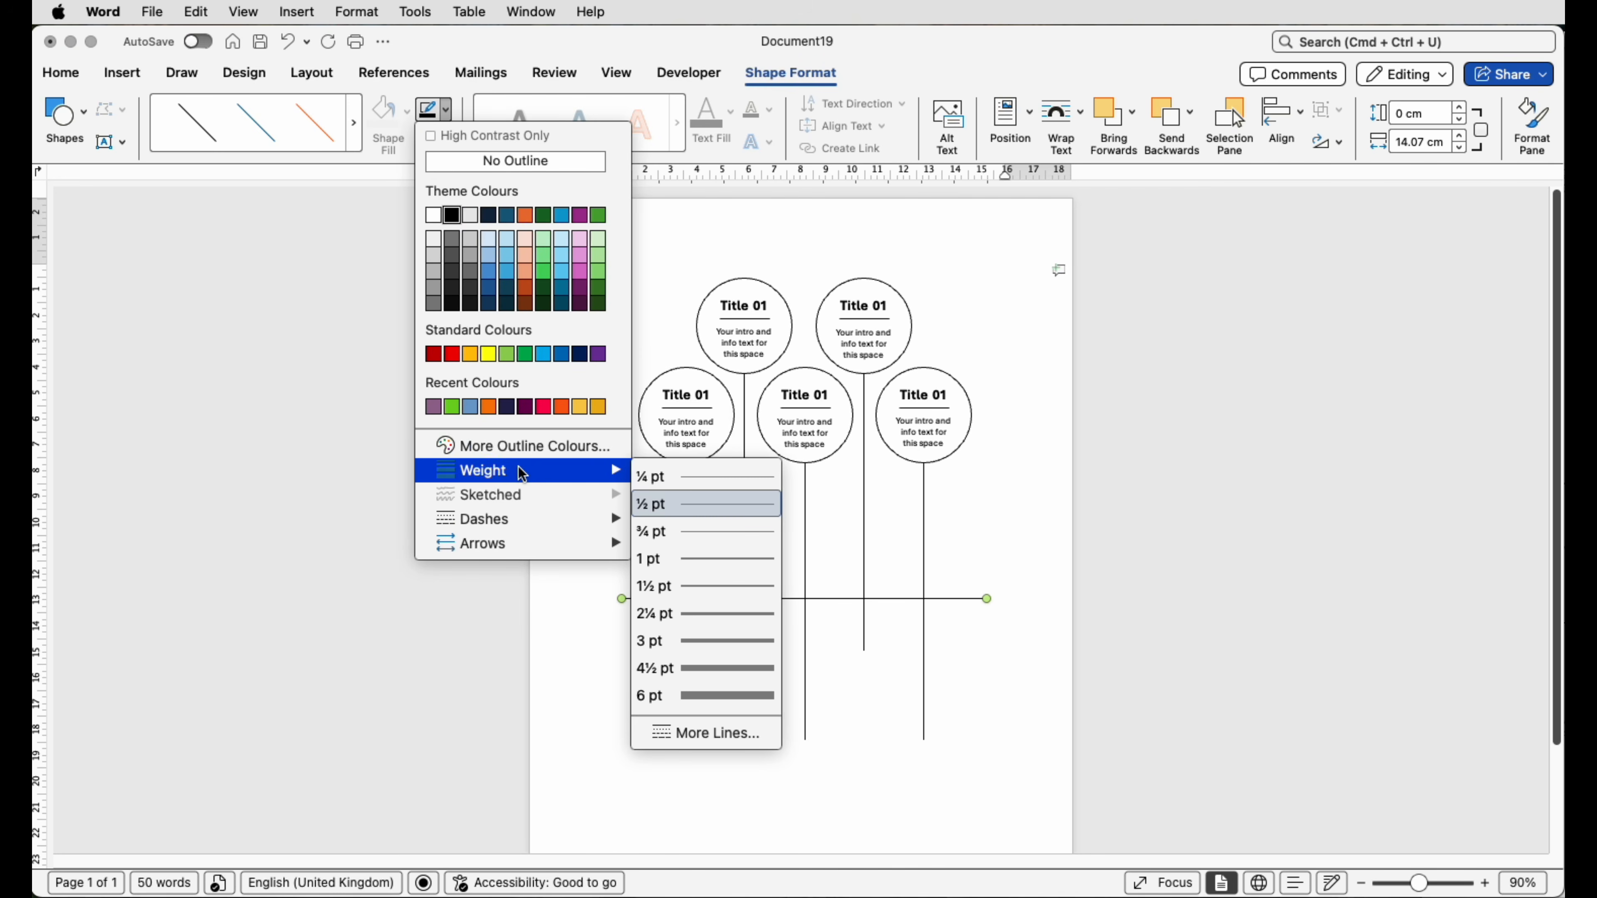
pyautogui.click(683, 558)
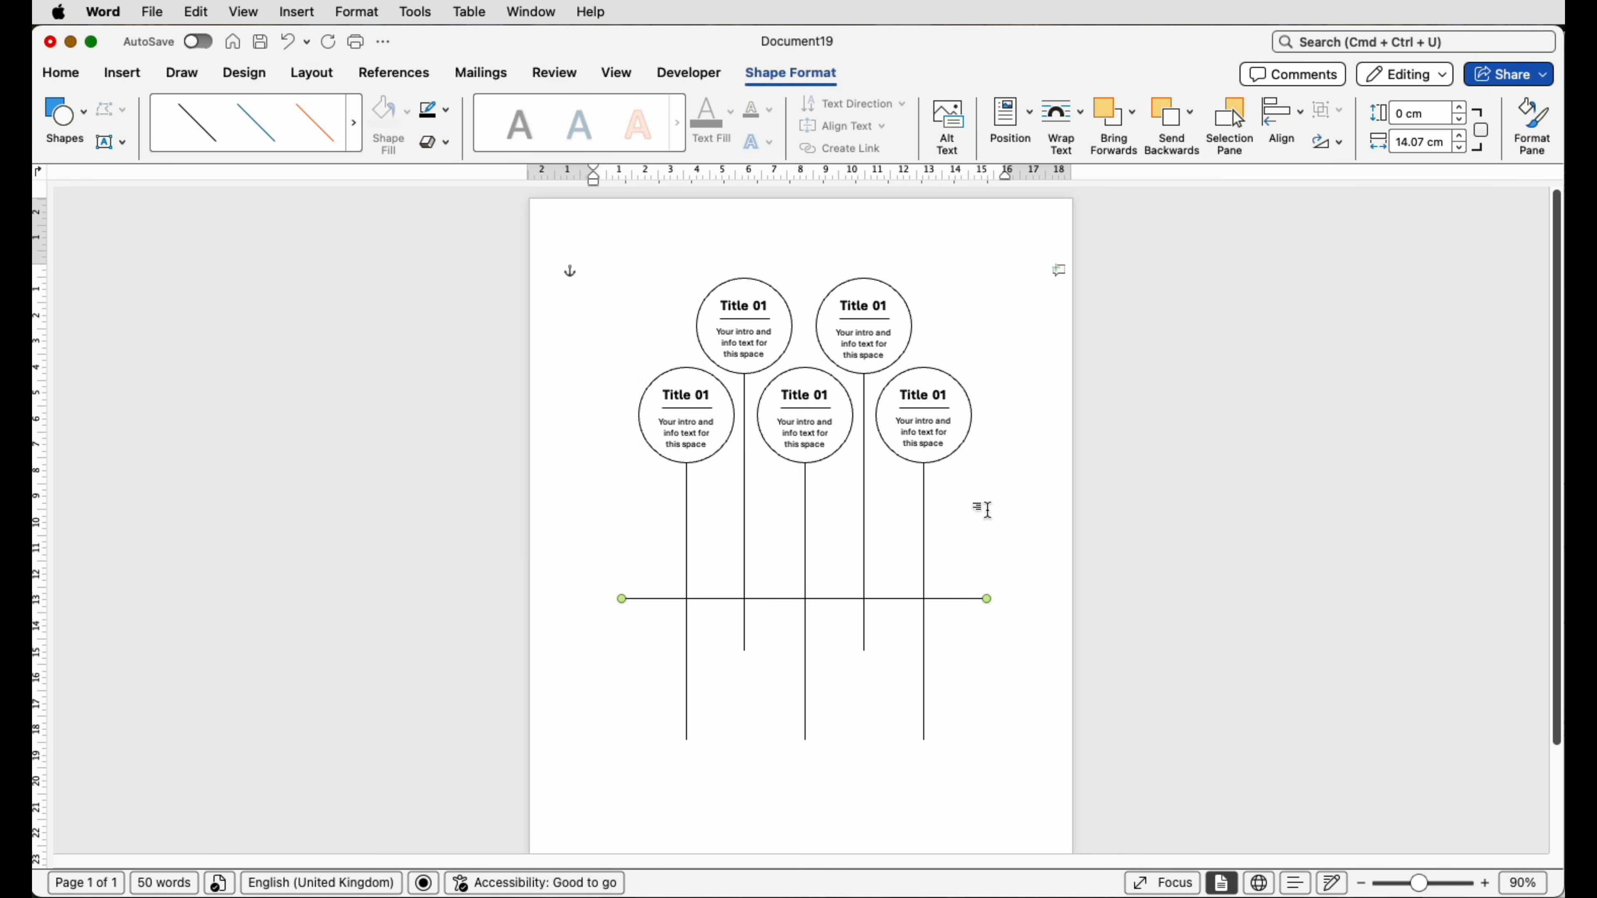
# - Centre the horizontal line between the page margins
pyautogui.click(1282, 114)
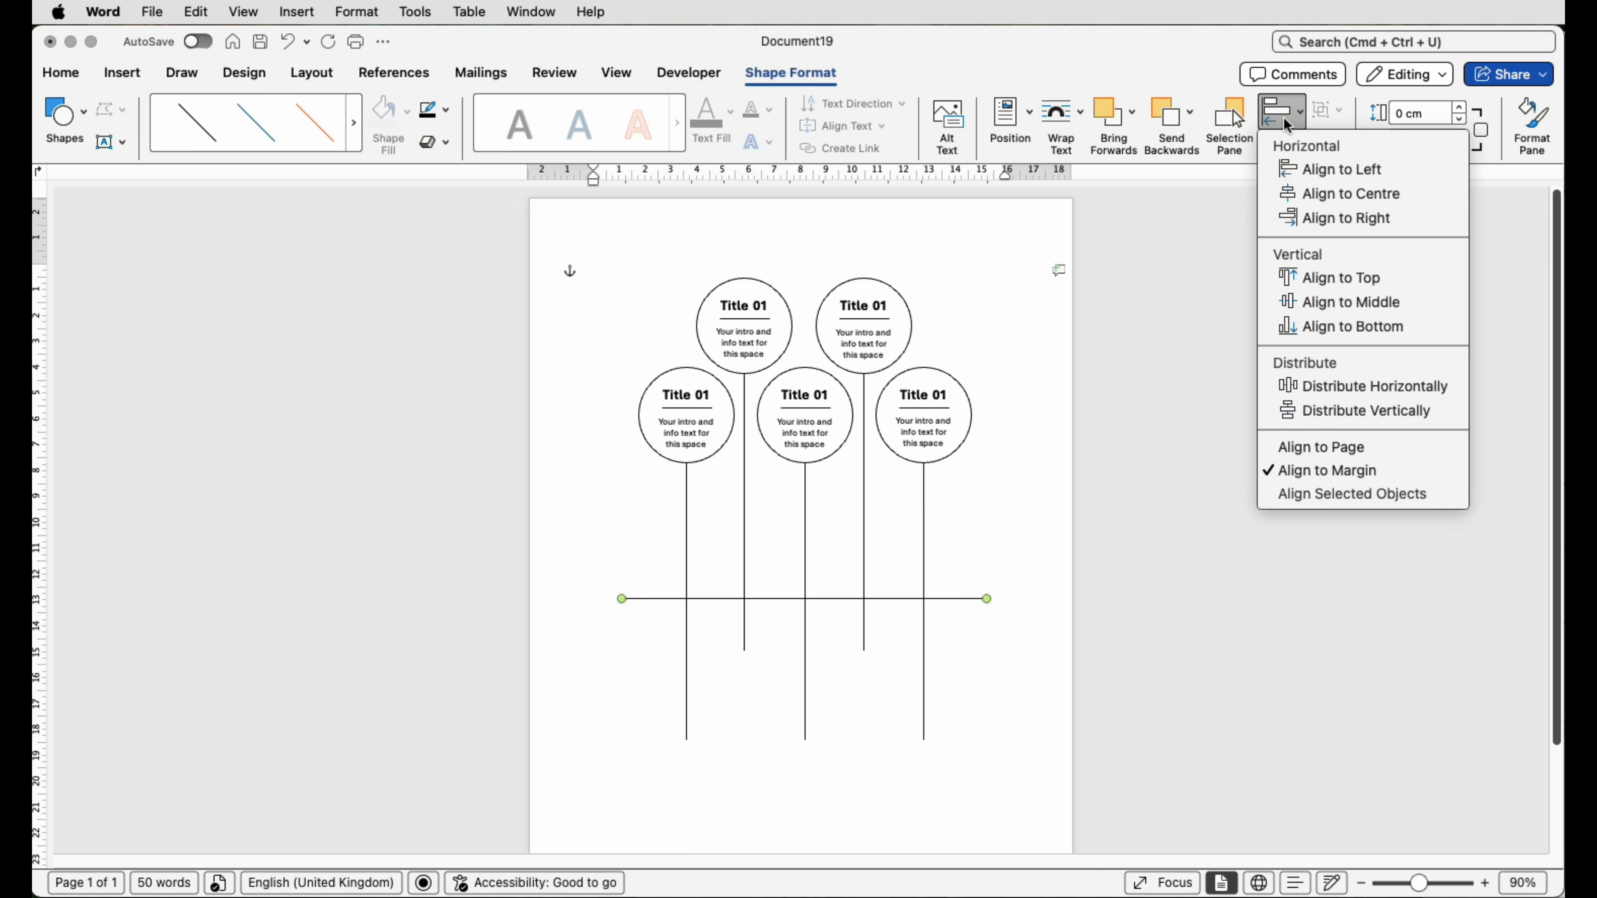
pyautogui.click(1296, 192)
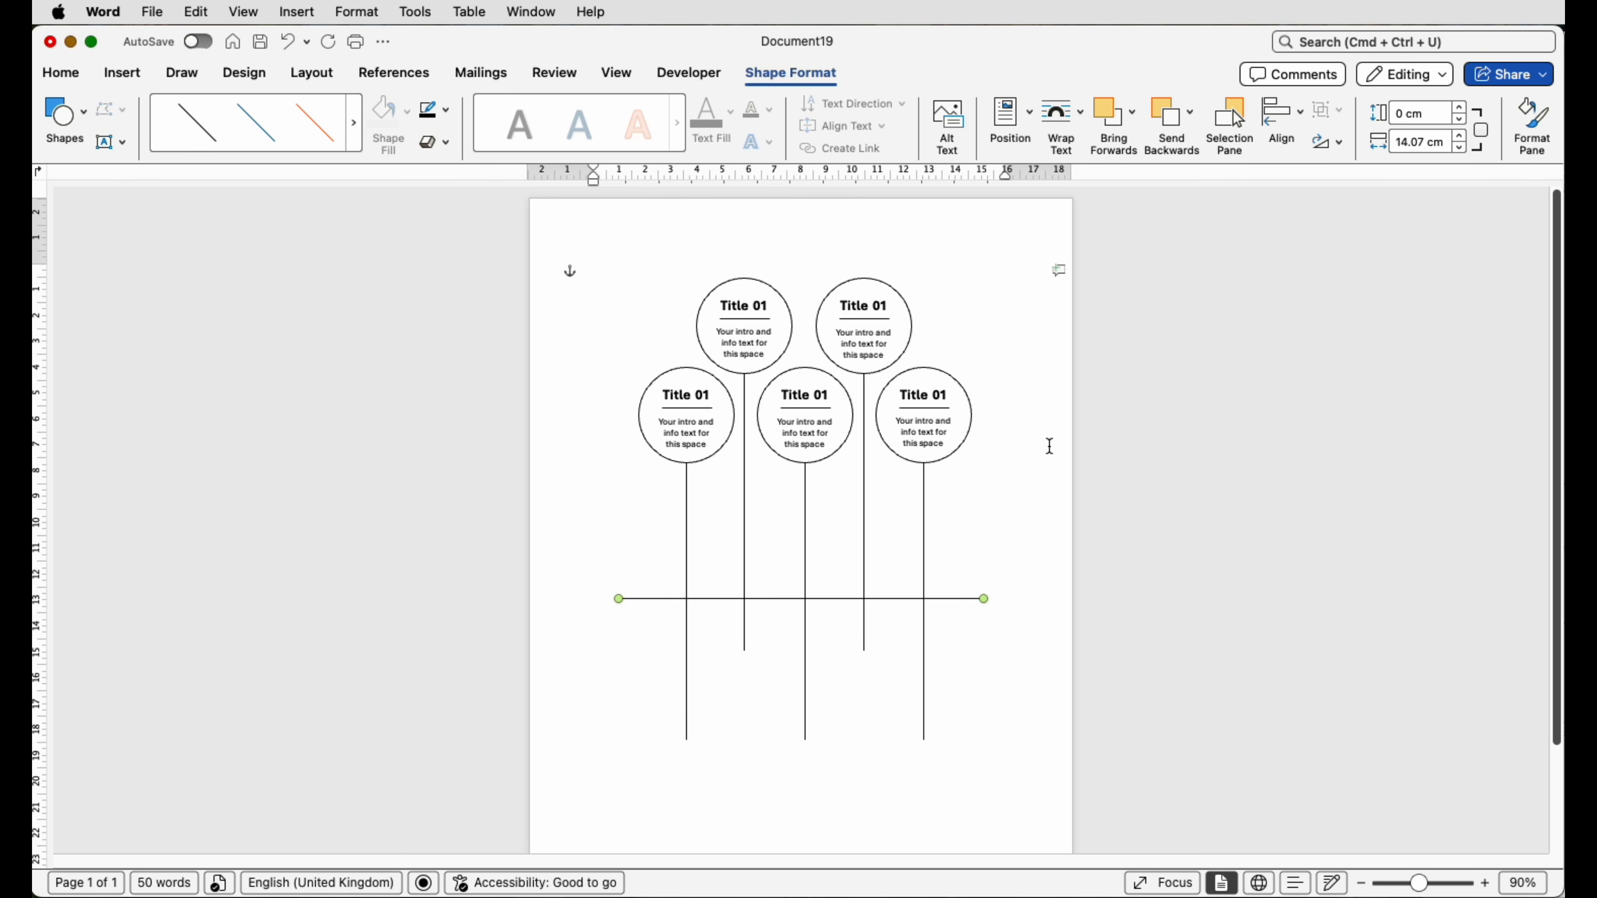
pyautogui.click(1028, 464)
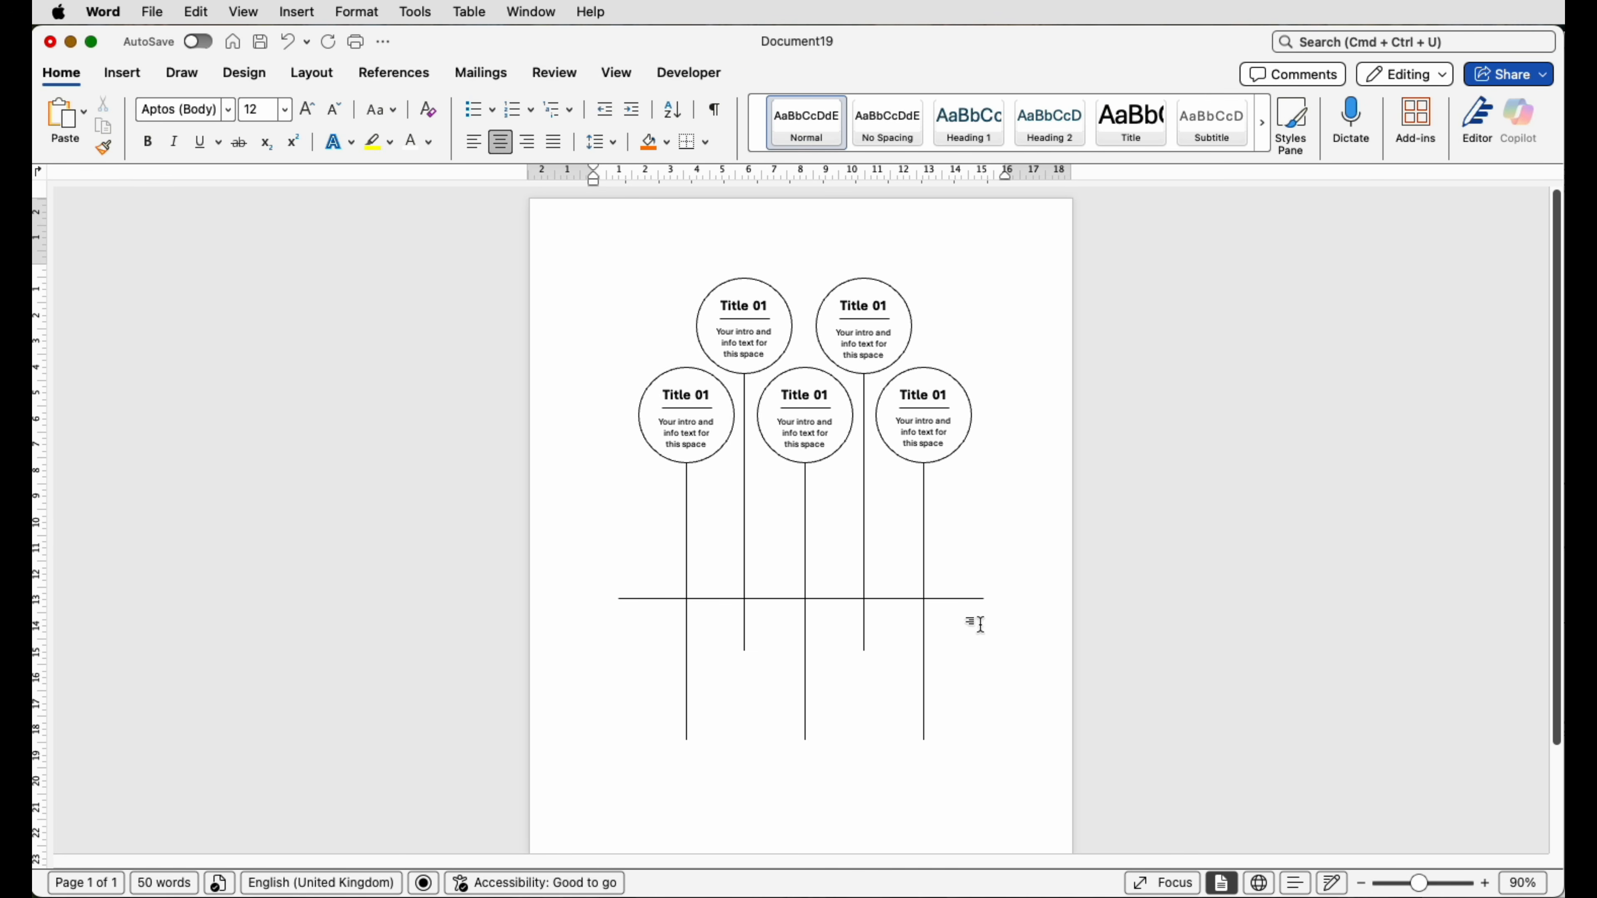
# - Move the horizontal line up, closer to the lower row of circles, so it crosses all five stems
pyautogui.click(958, 599)
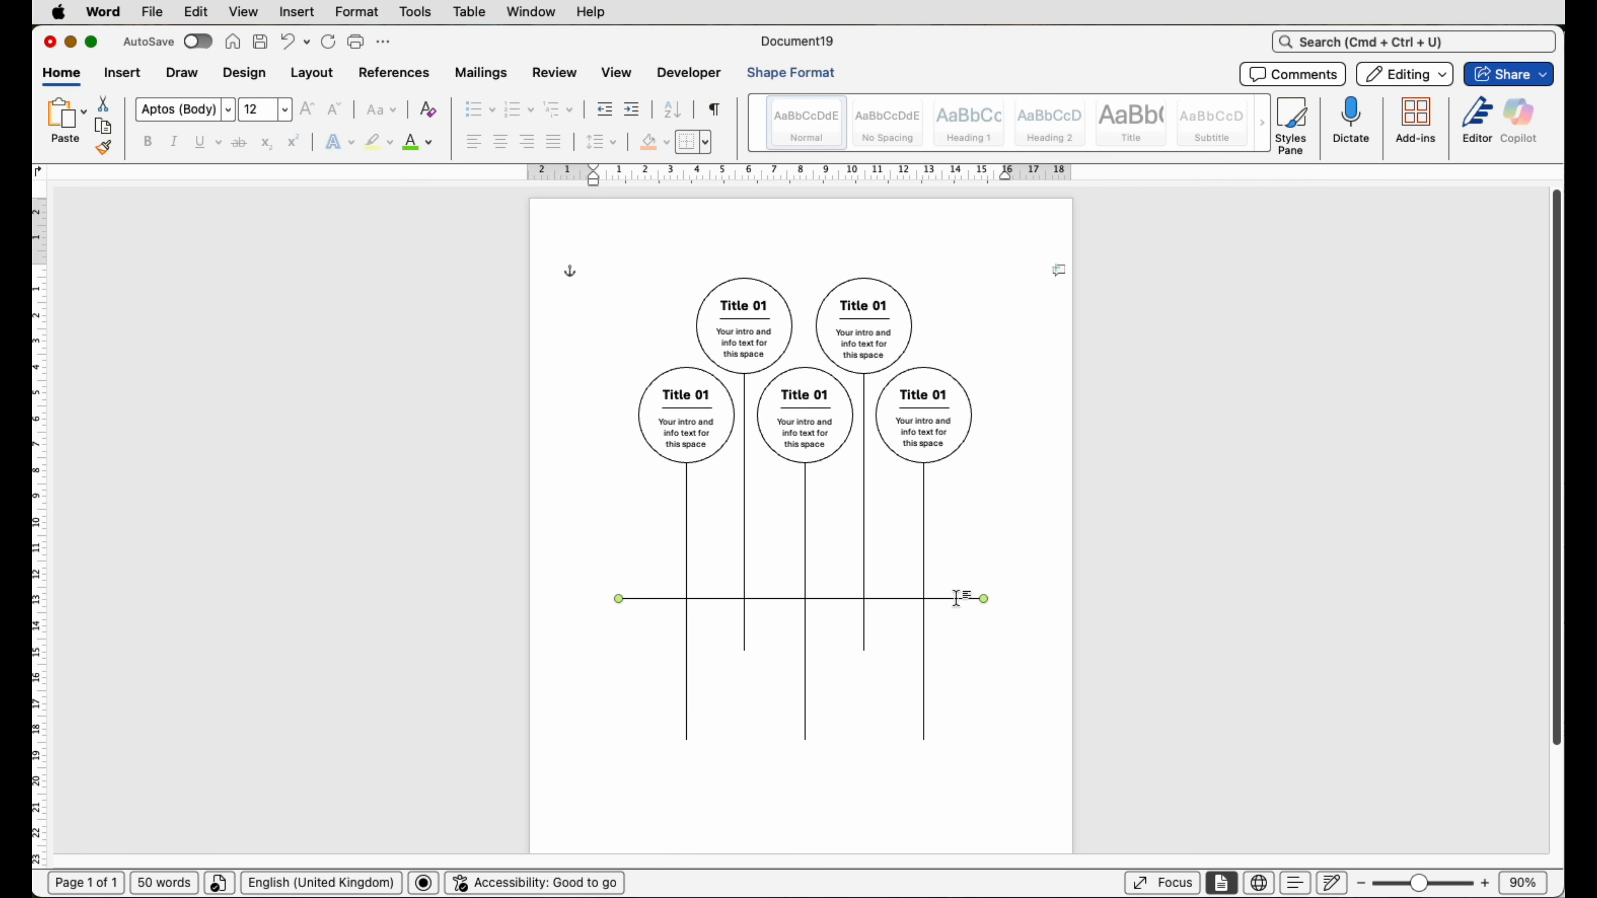
pyautogui.press('Up')
pyautogui.press('Up')
pyautogui.press('Up')
pyautogui.press('Up')
pyautogui.press('Up')
pyautogui.press('Up')
pyautogui.press('Up')
pyautogui.press('Up')
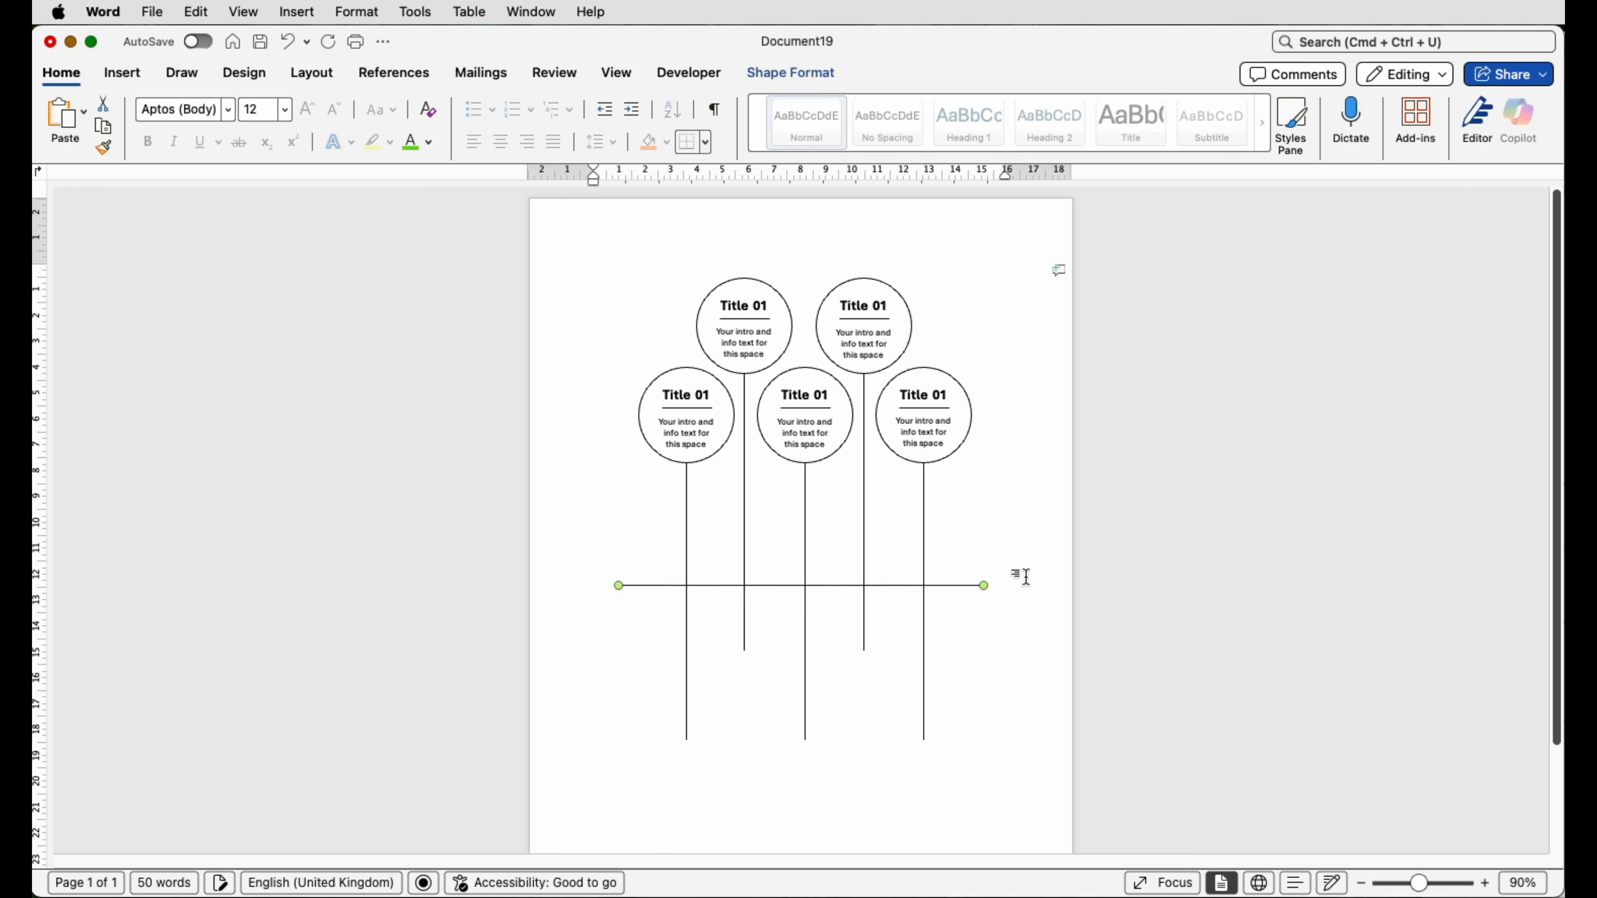
pyautogui.press('Up')
pyautogui.press('Up')
pyautogui.press('Up')
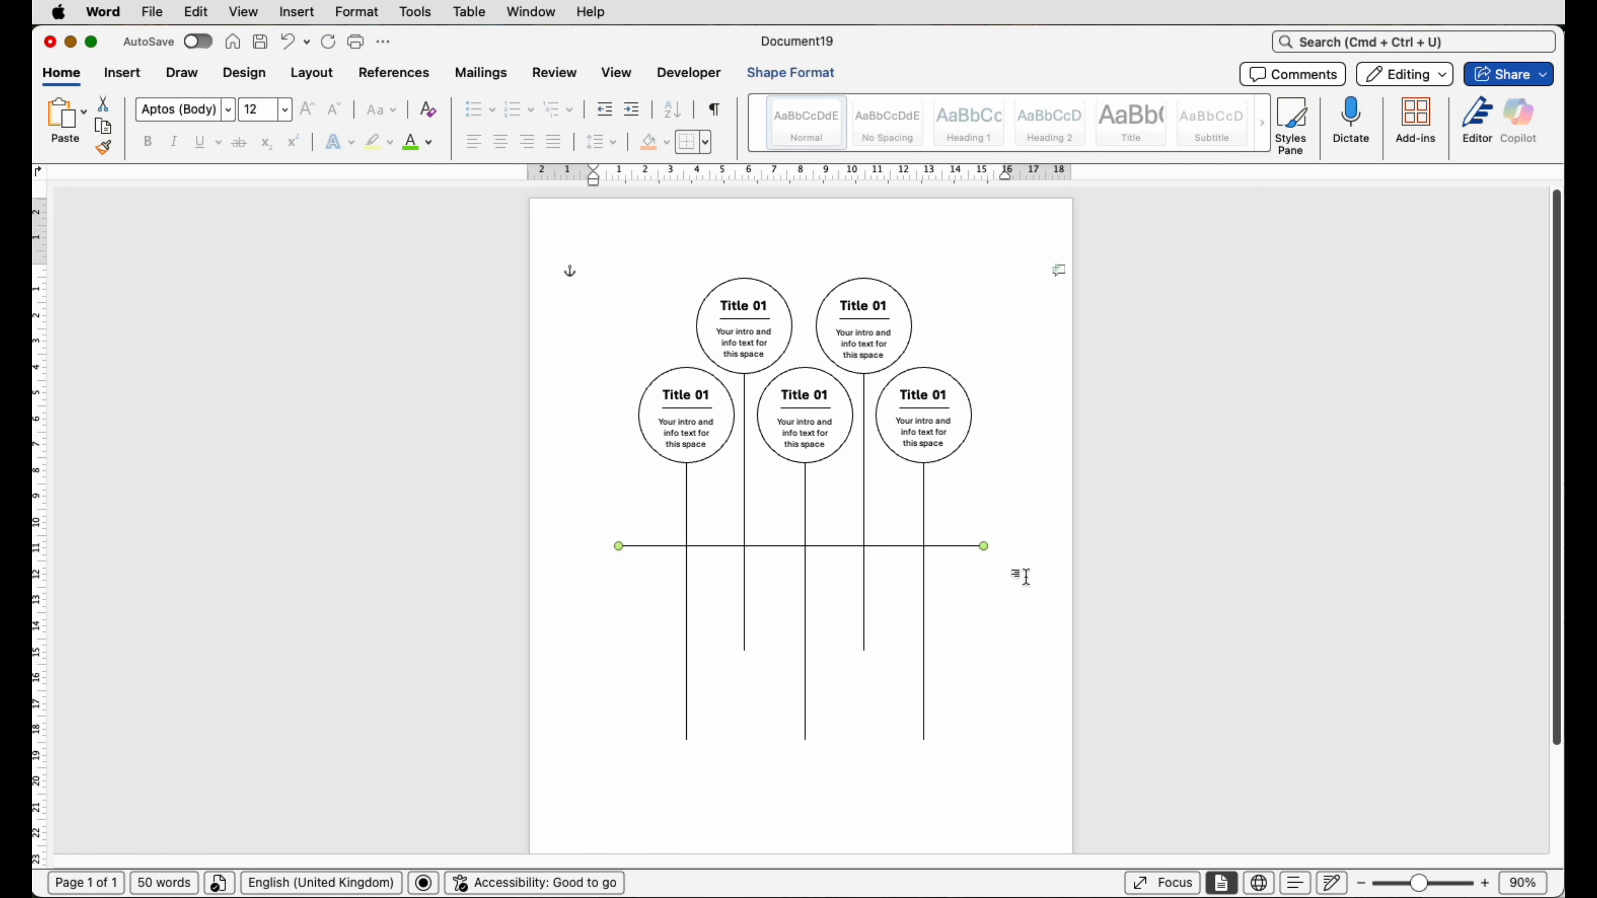
pyautogui.press('Up')
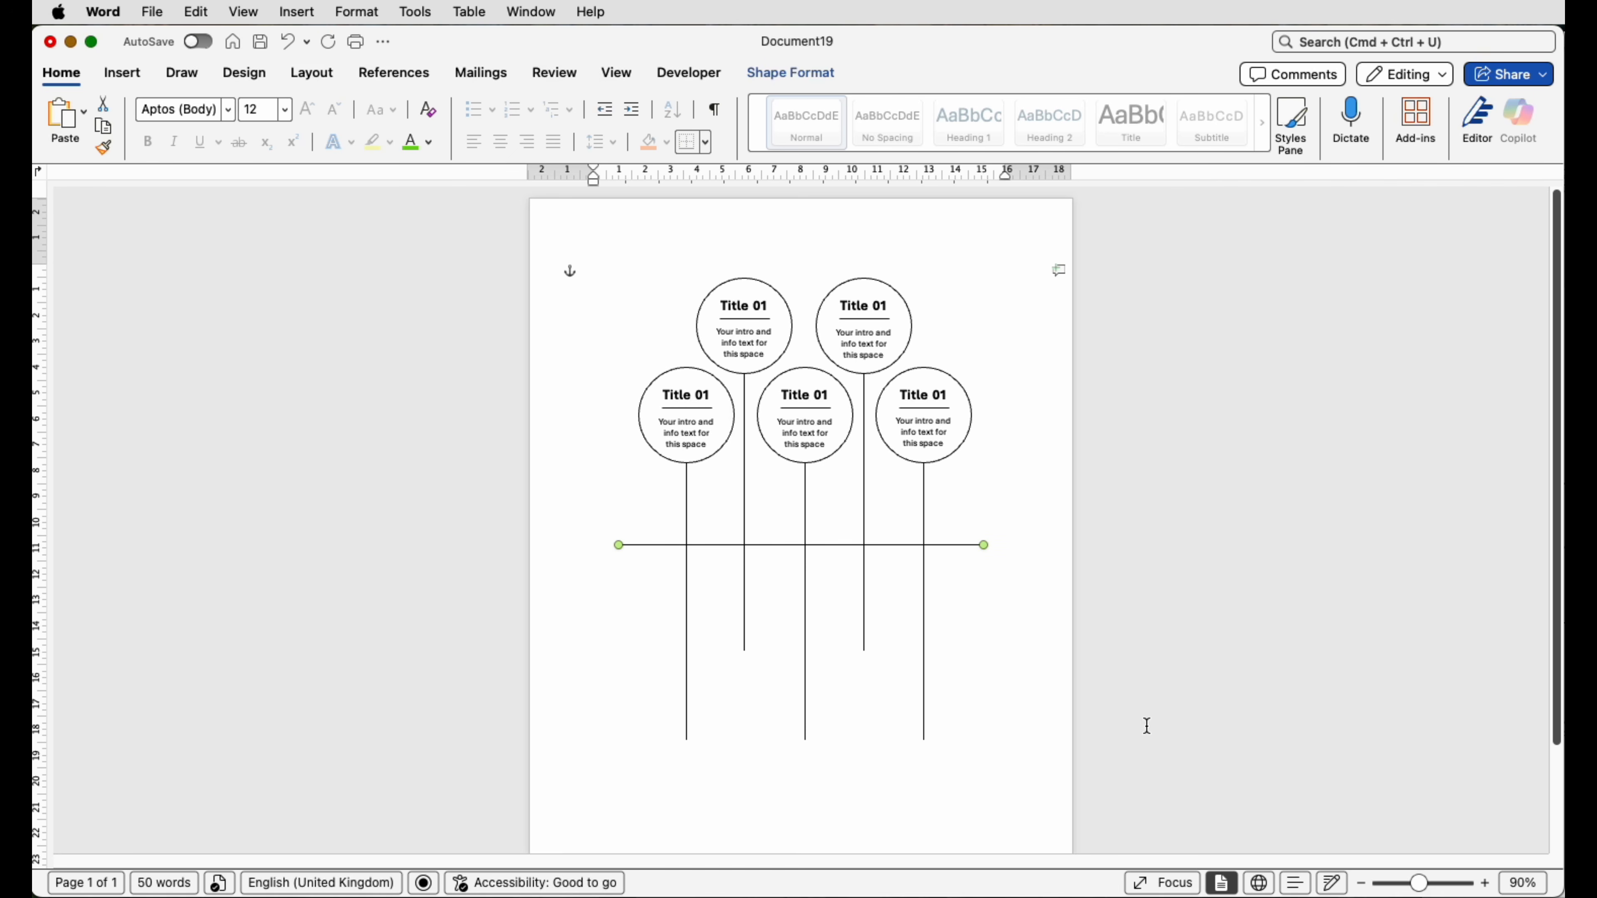
# - Ungroup all five circle groups into their separate shapes, text boxes and lines
pyautogui.click(924, 730)
pyautogui.click(936, 413)
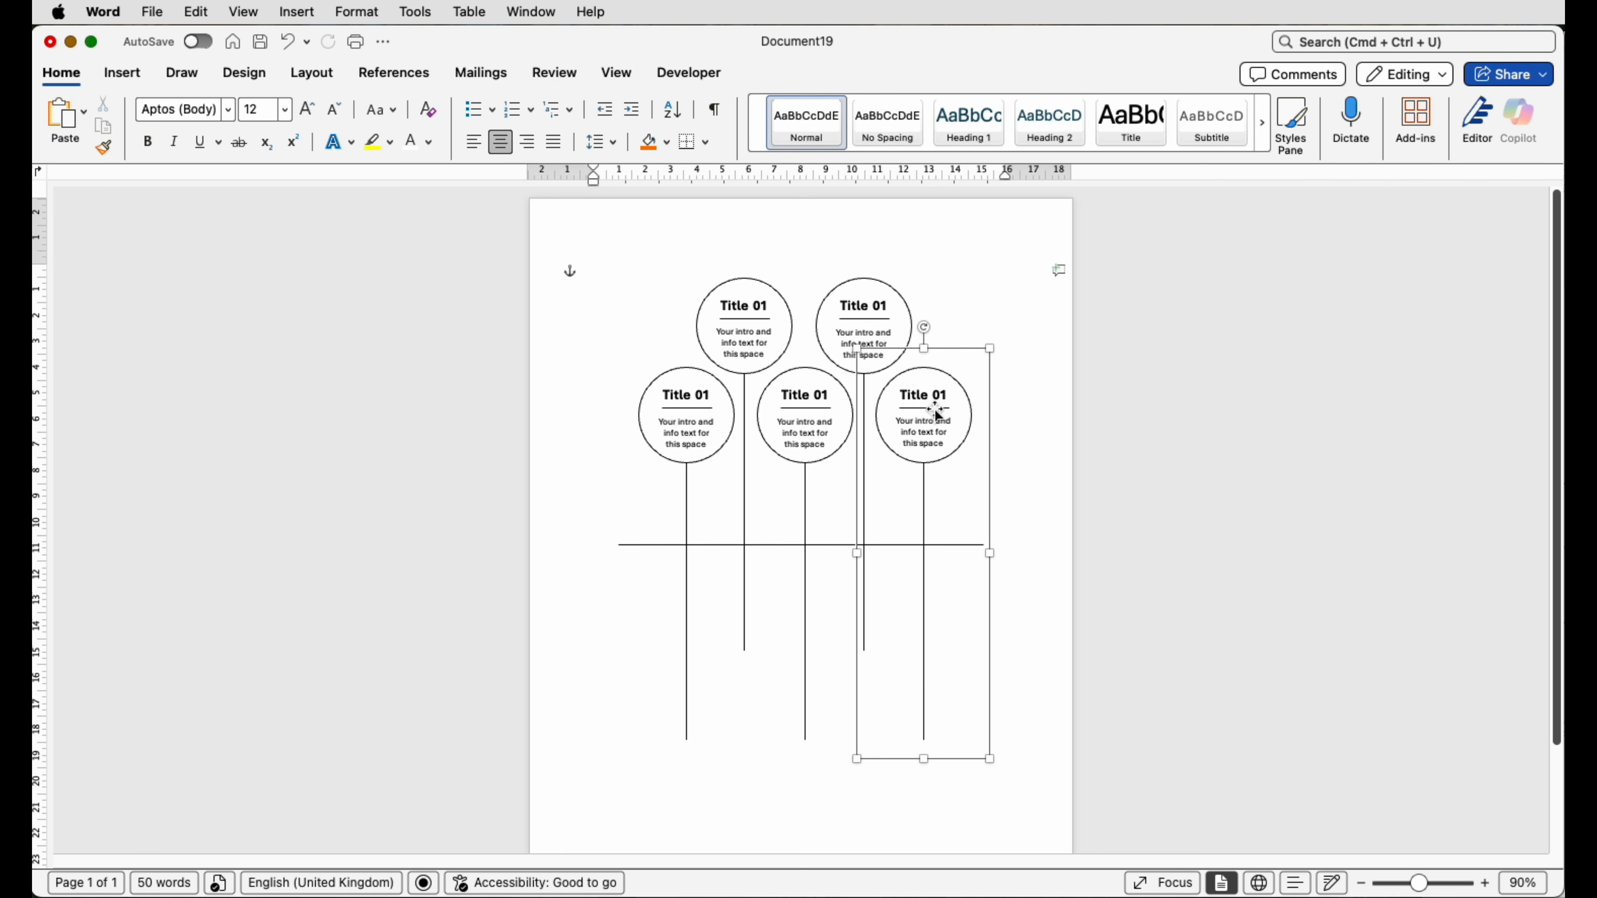
pyautogui.keyDown('shift'); pyautogui.click(880, 316); pyautogui.keyUp('shift')
pyautogui.keyDown('shift'); pyautogui.click(756, 319); pyautogui.keyUp('shift')
pyautogui.keyDown('shift'); pyautogui.click(759, 412); pyautogui.keyUp('shift')
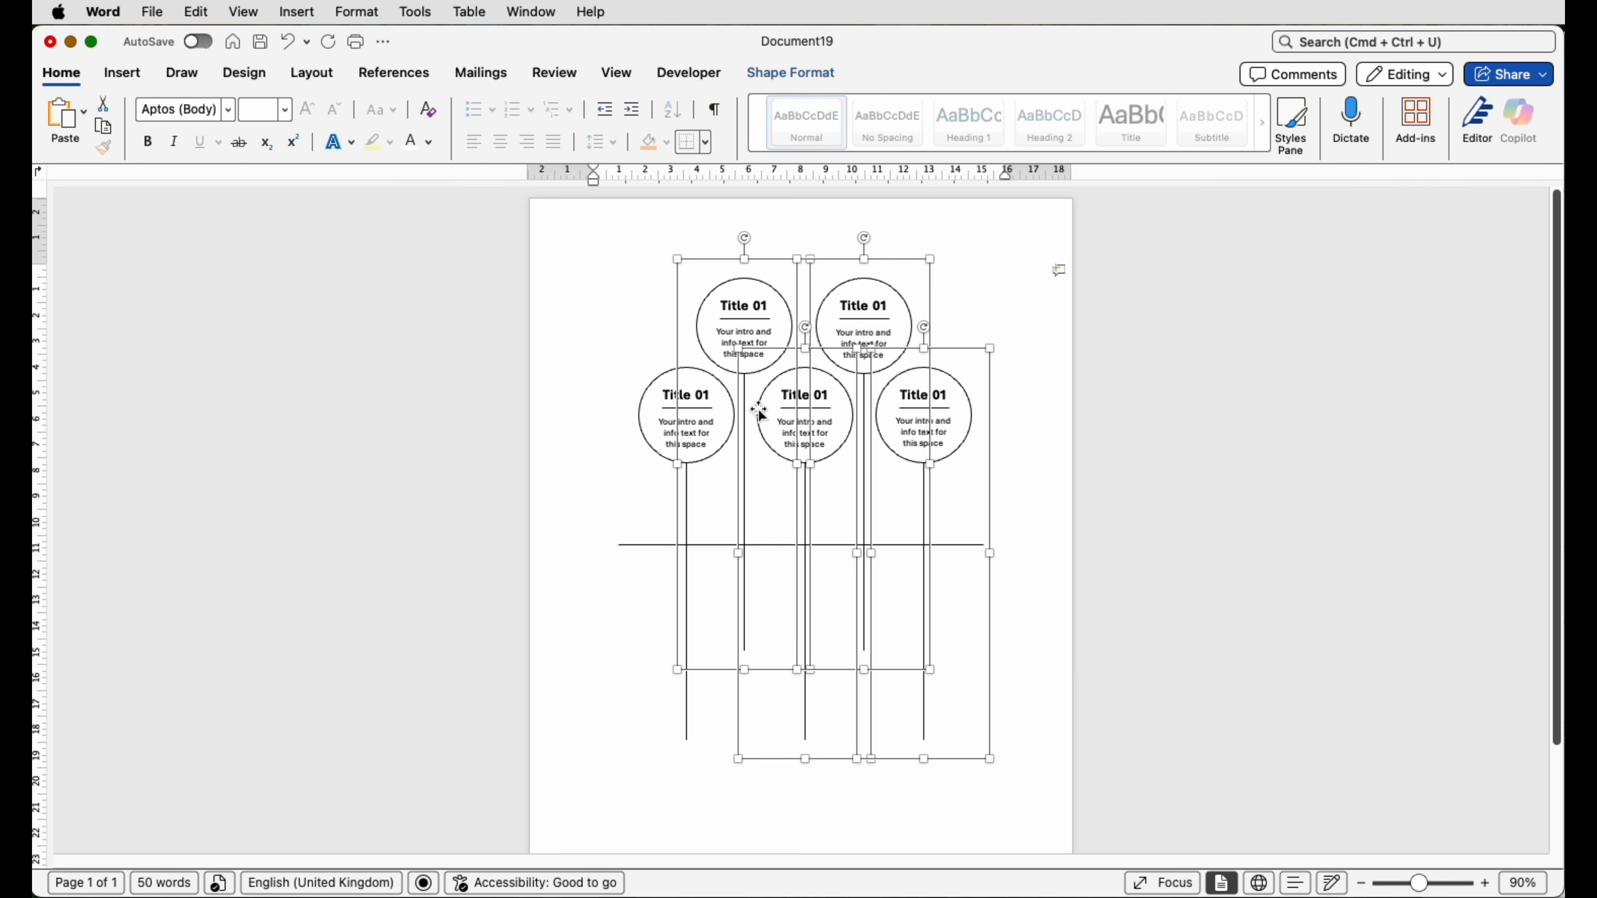
pyautogui.keyDown('shift'); pyautogui.click(646, 413); pyautogui.keyUp('shift')
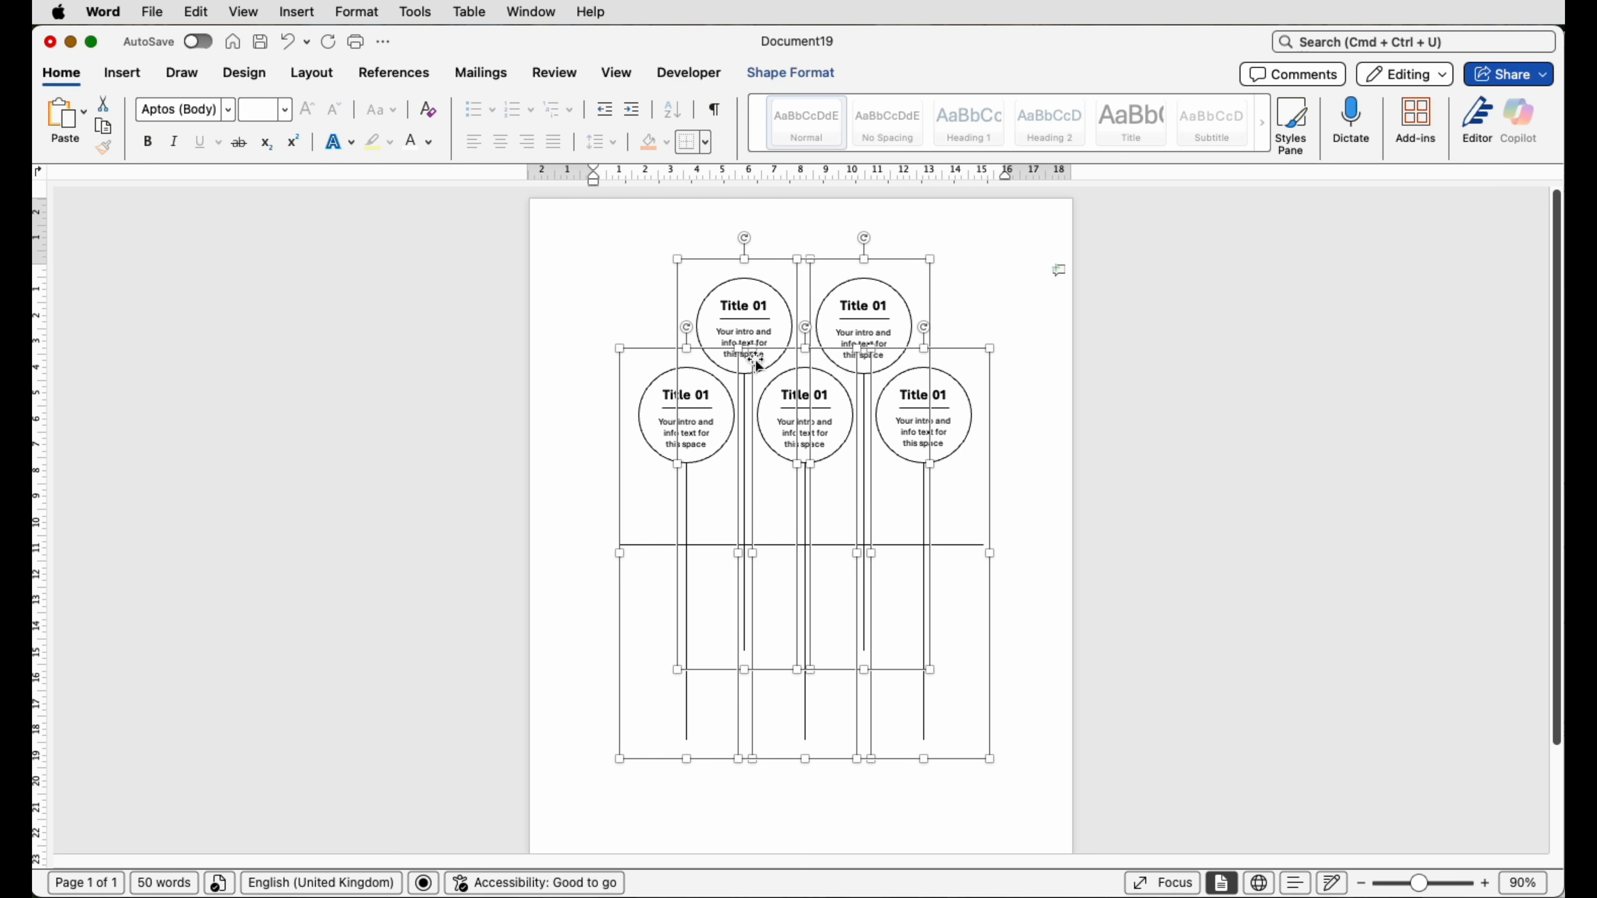
pyautogui.click(806, 72)
pyautogui.click(1328, 115)
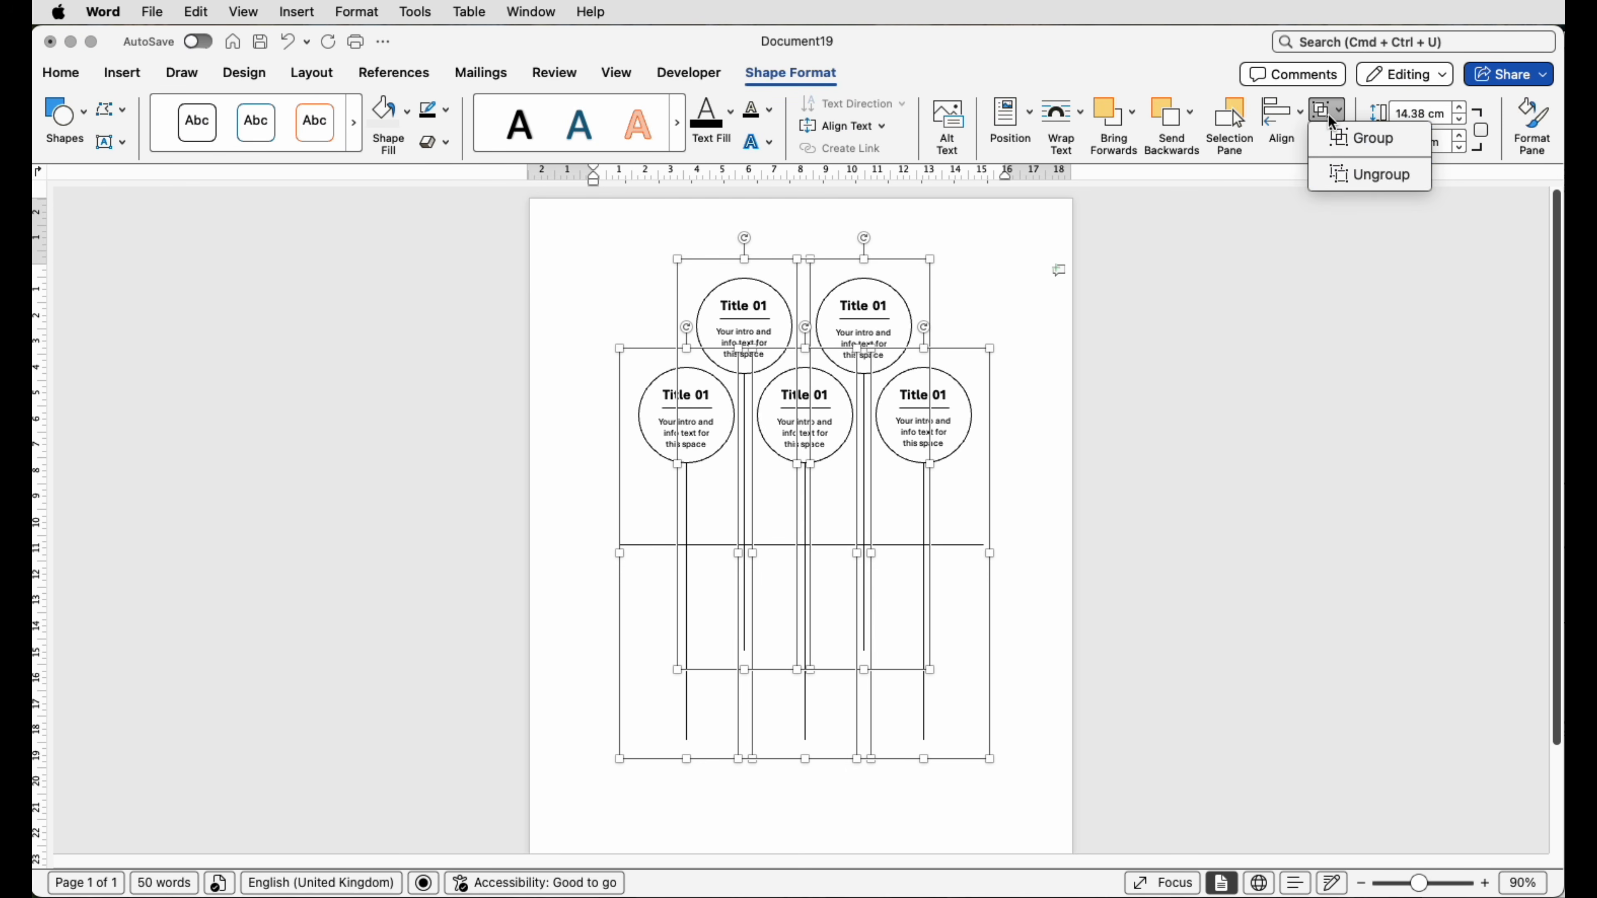
pyautogui.click(1343, 180)
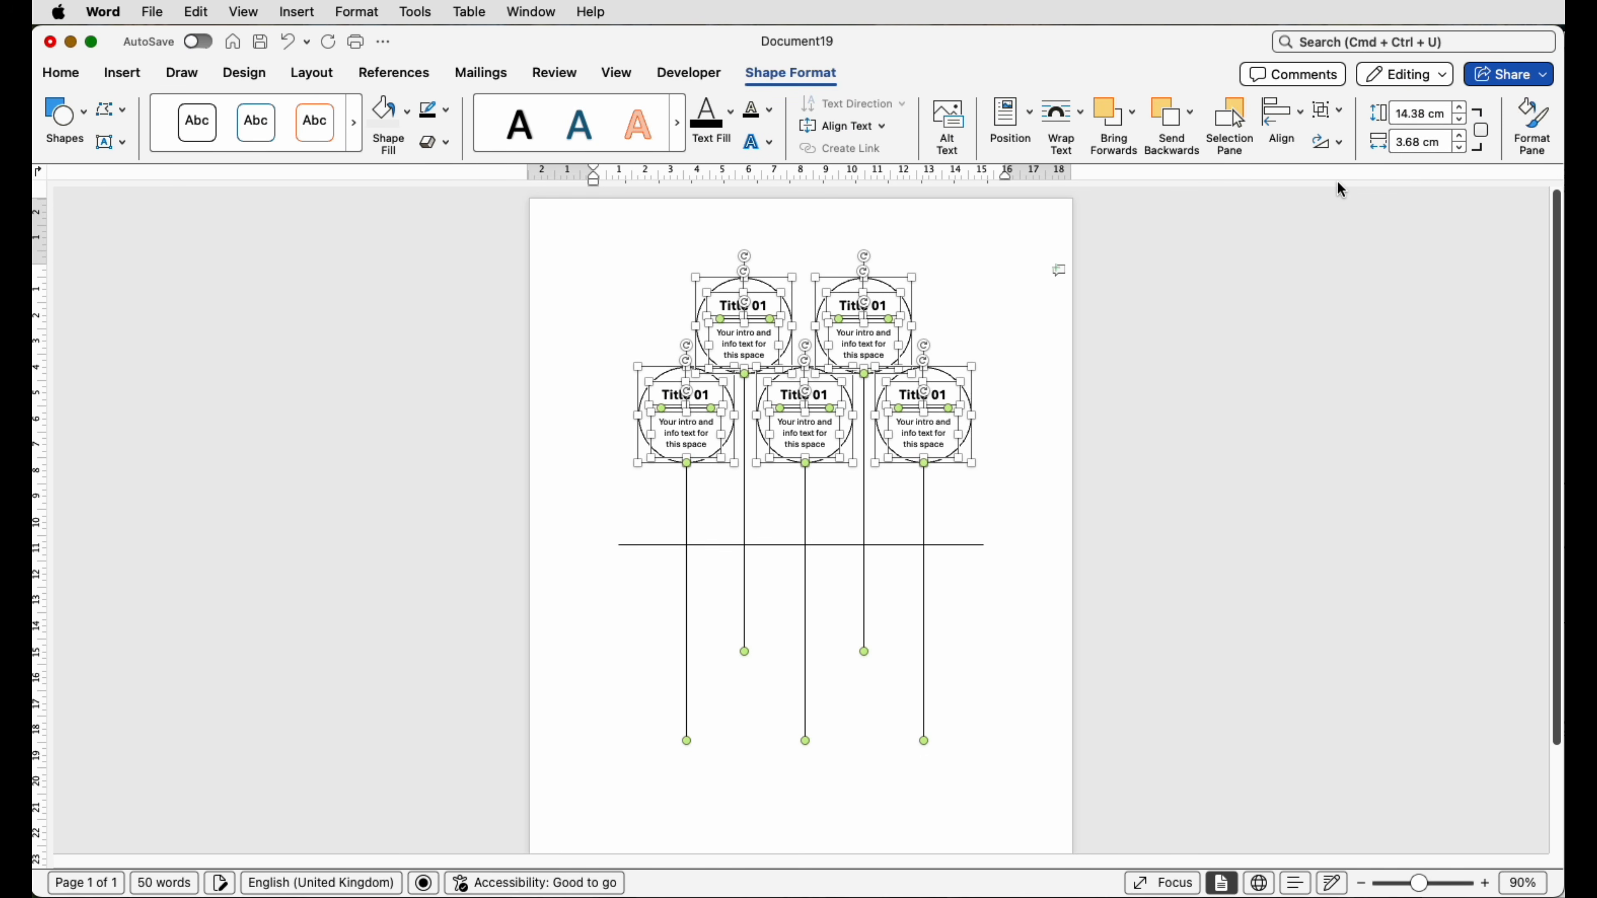
pyautogui.click(1047, 478)
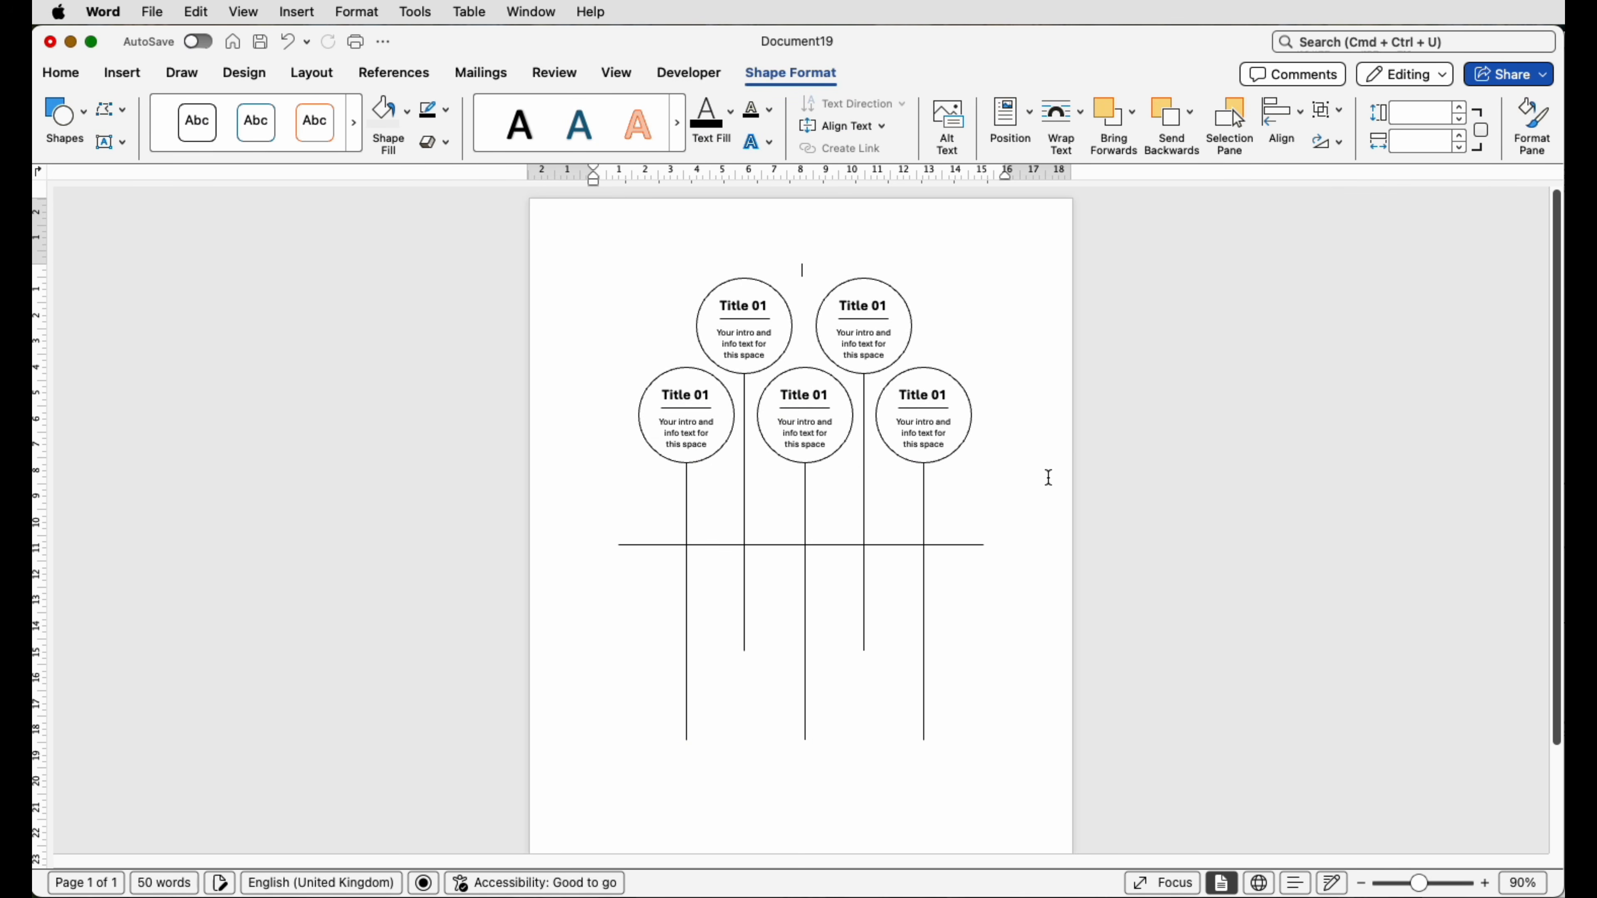
# - Shorten the five vertical stems from their lower ends so each one stops exactly on the horizontal line
pyautogui.click(924, 713)
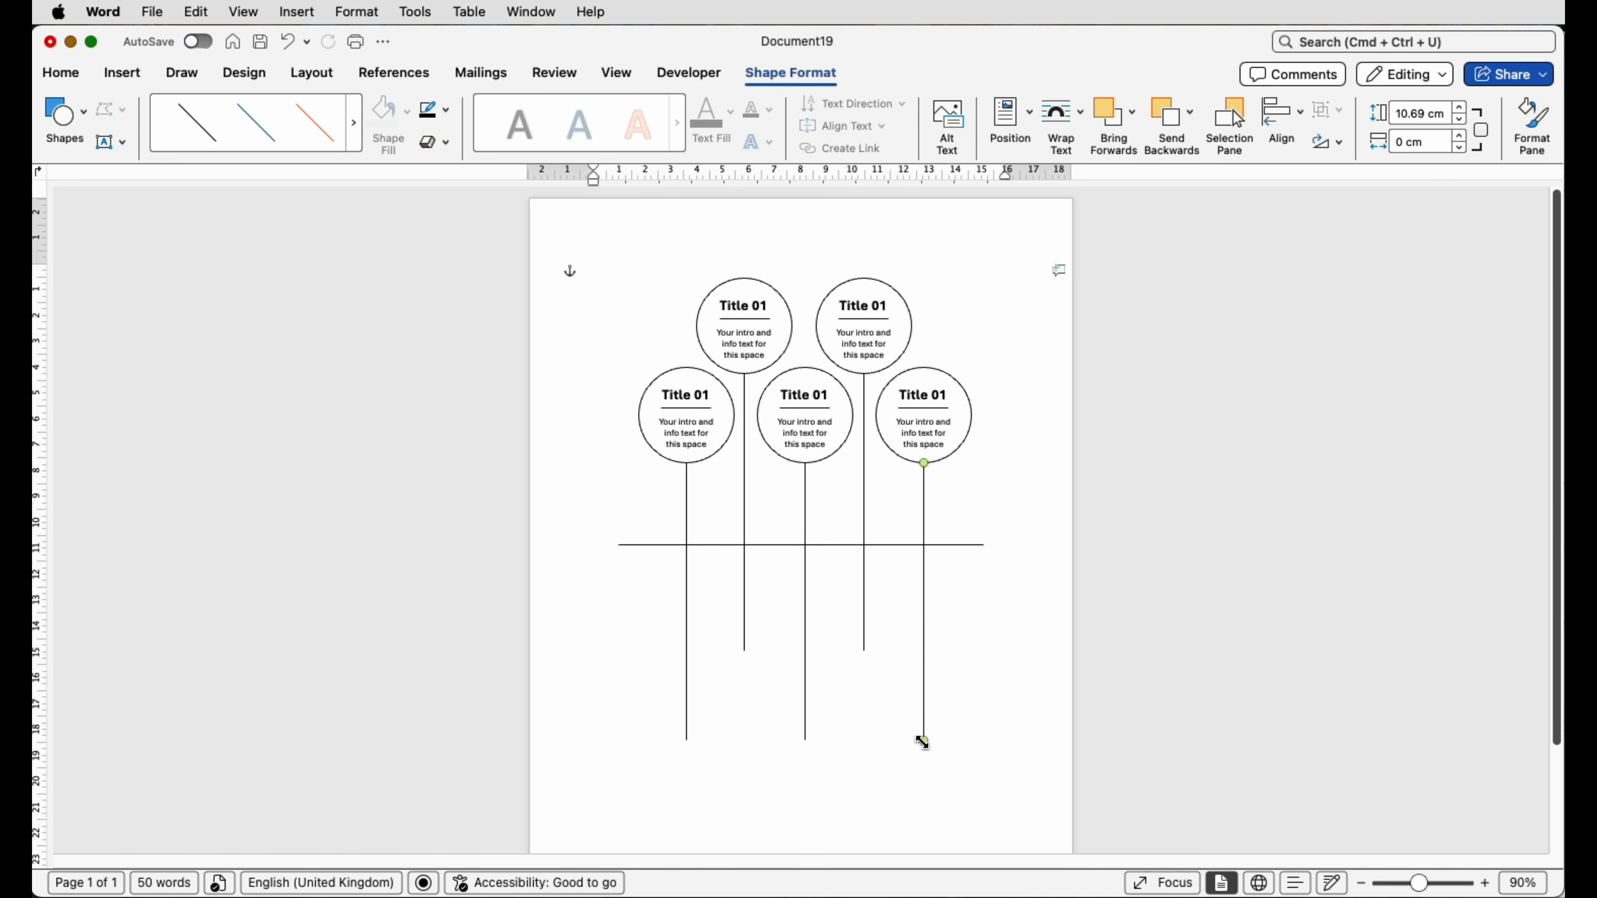
pyautogui.moveTo(923, 742); pyautogui.dragTo(934, 548)
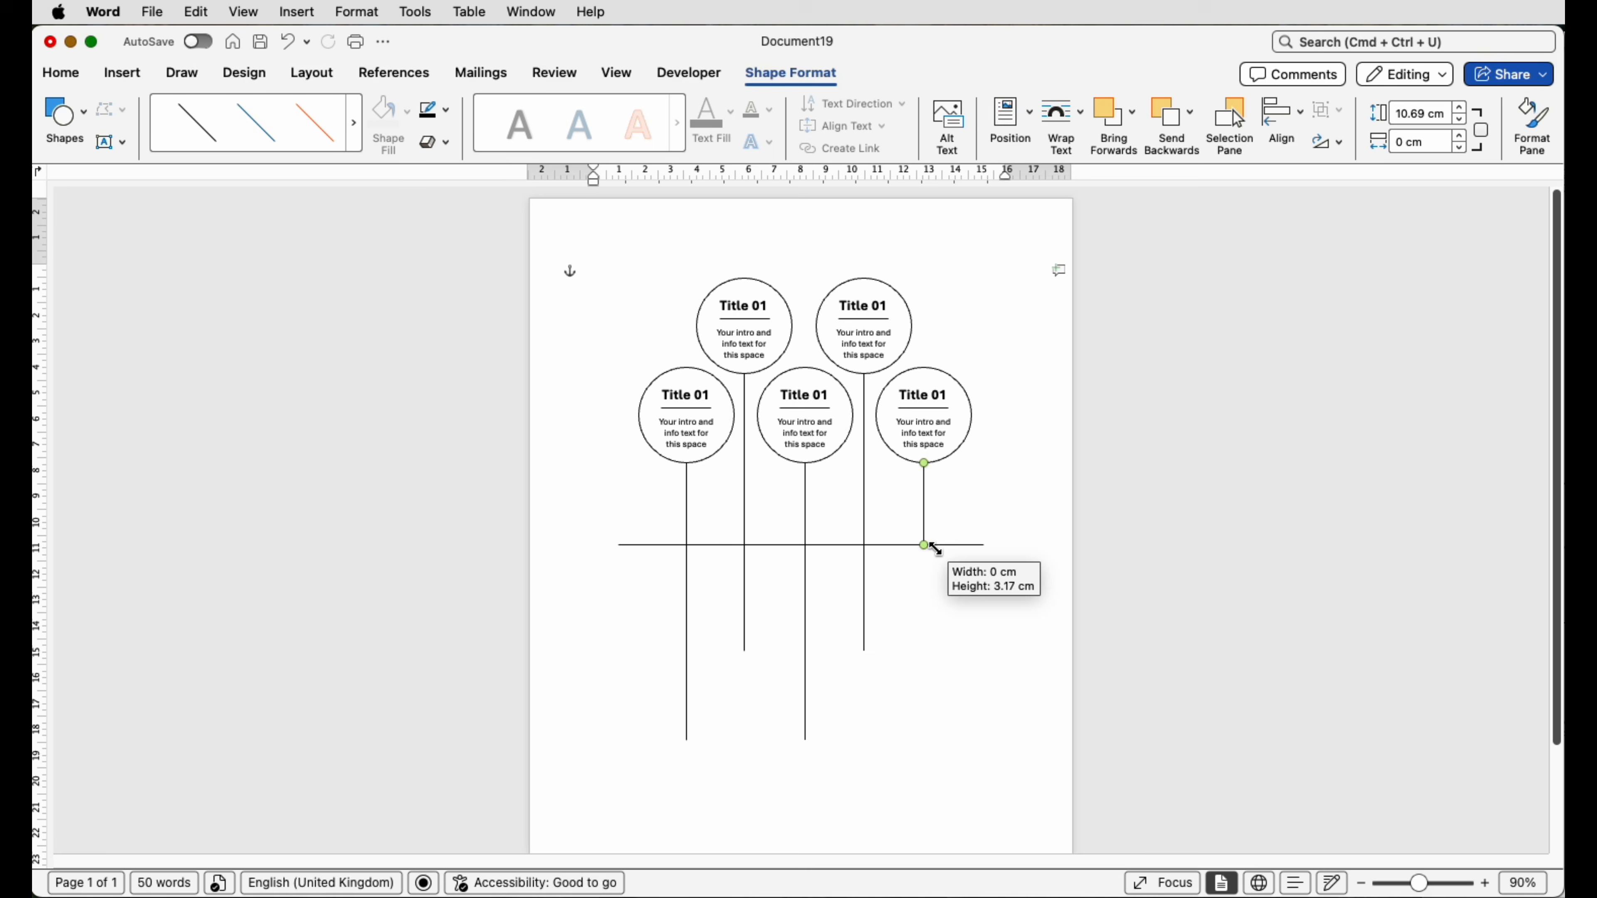
pyautogui.click(865, 623)
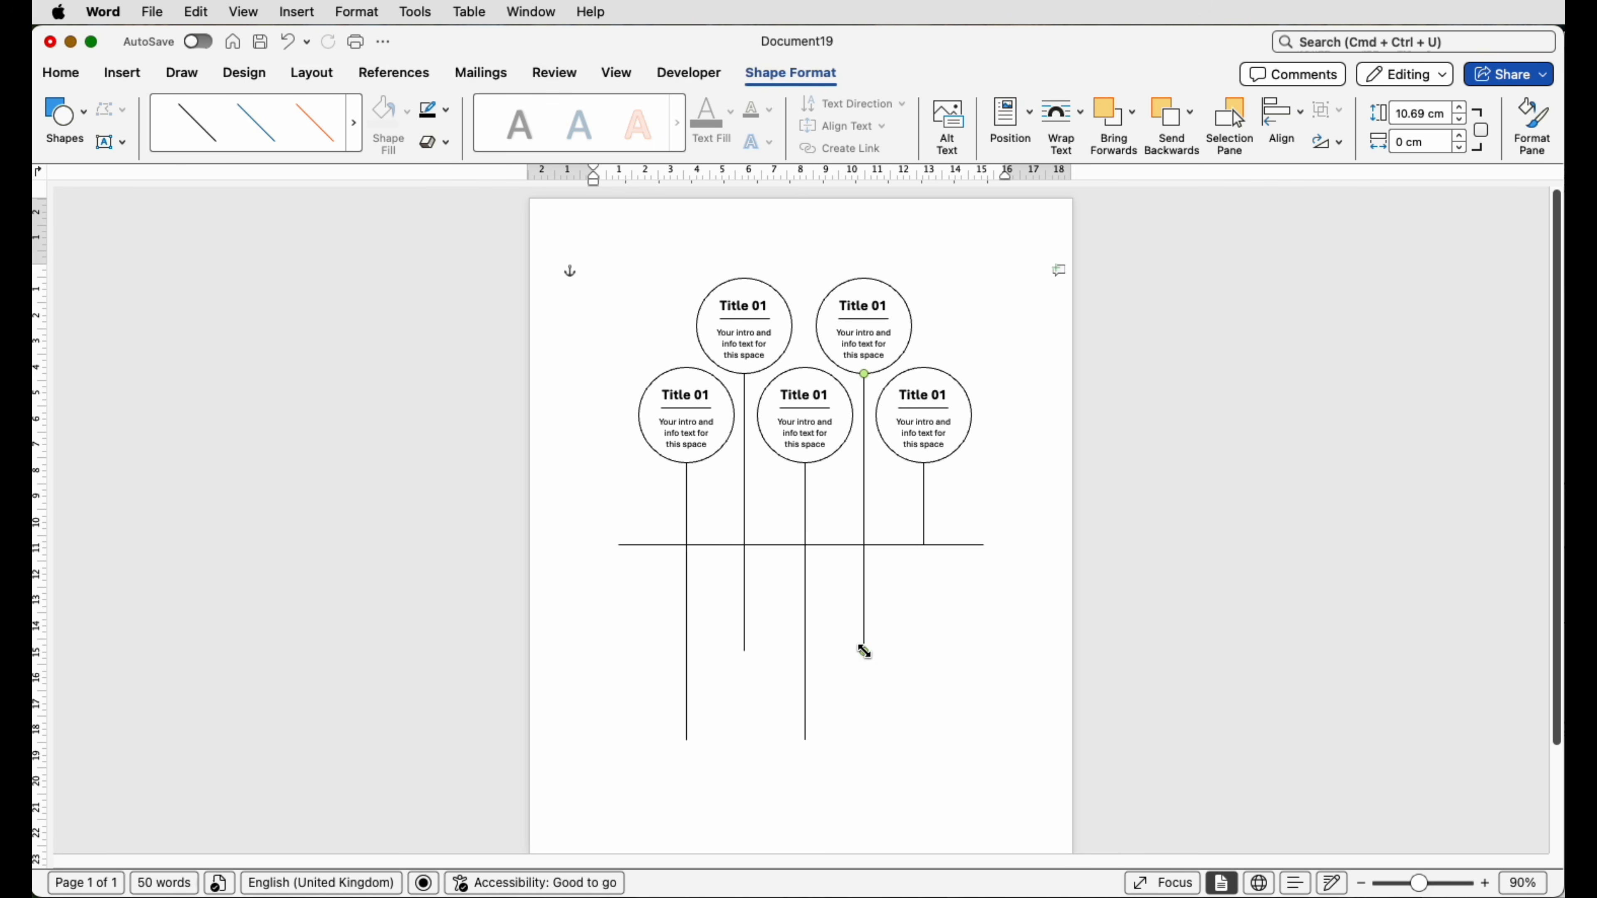
pyautogui.moveTo(865, 651); pyautogui.dragTo(865, 544)
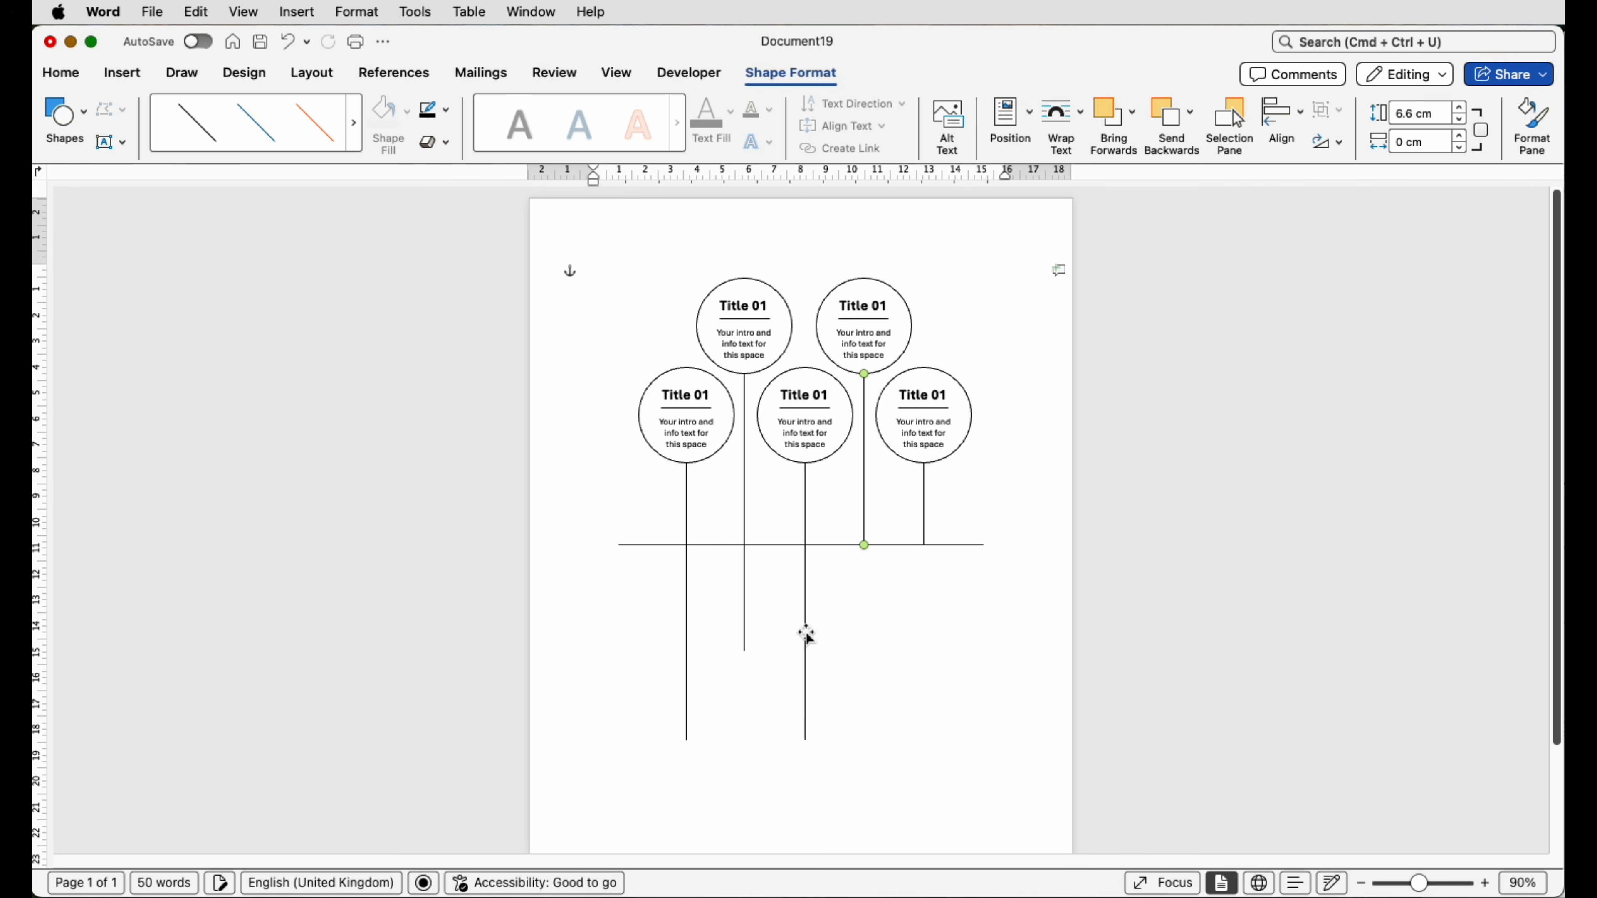
pyautogui.click(805, 688)
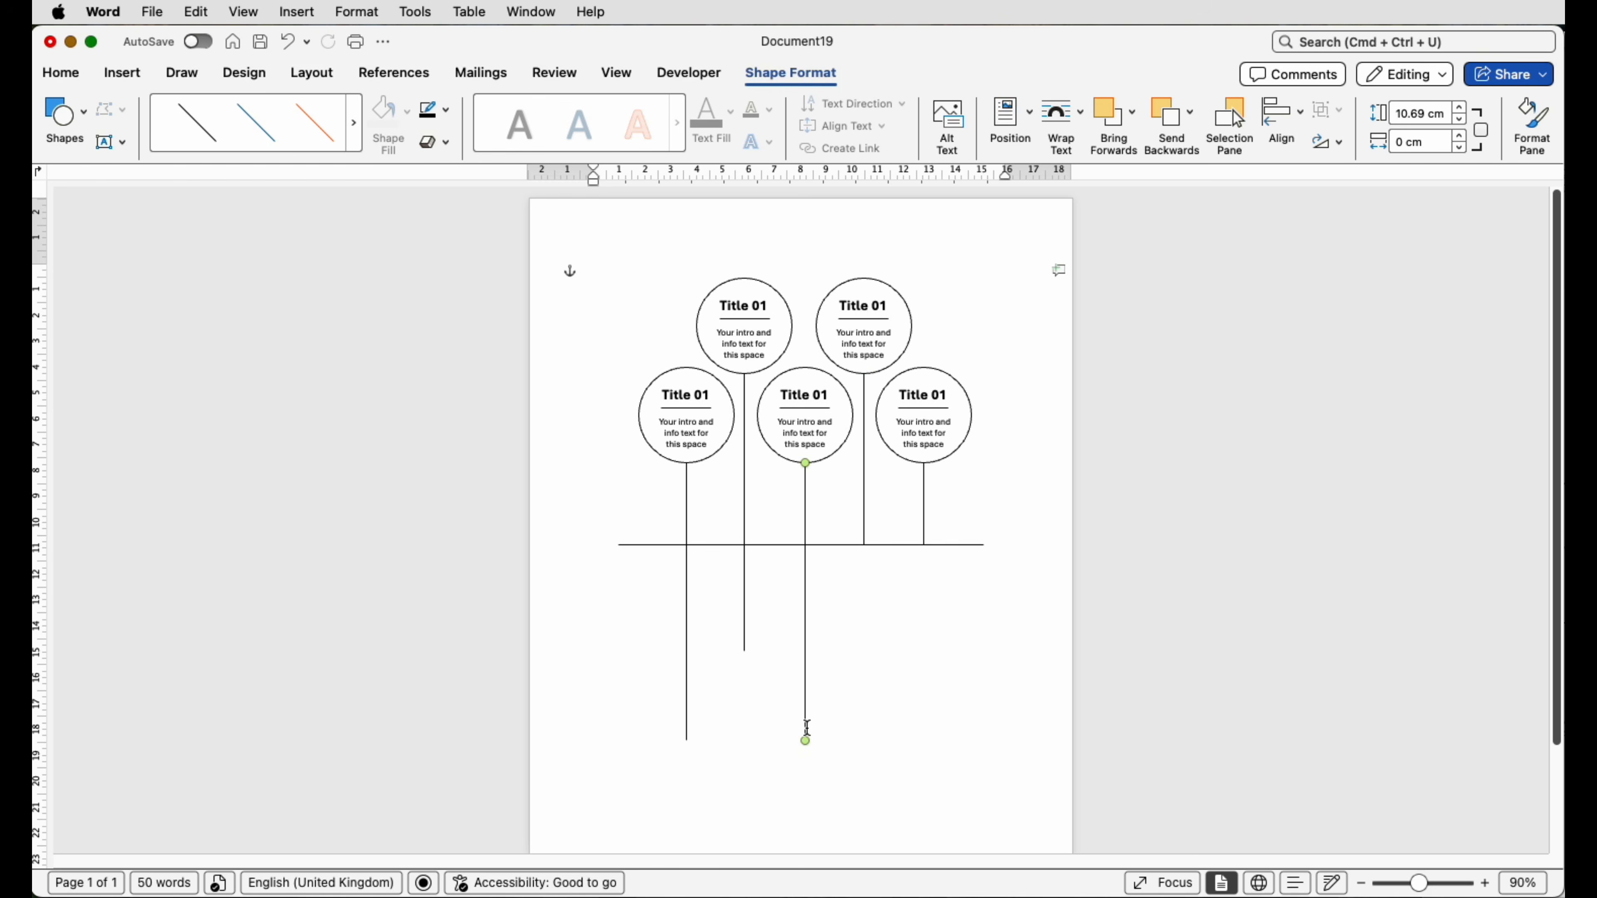
pyautogui.moveTo(805, 741); pyautogui.dragTo(806, 544)
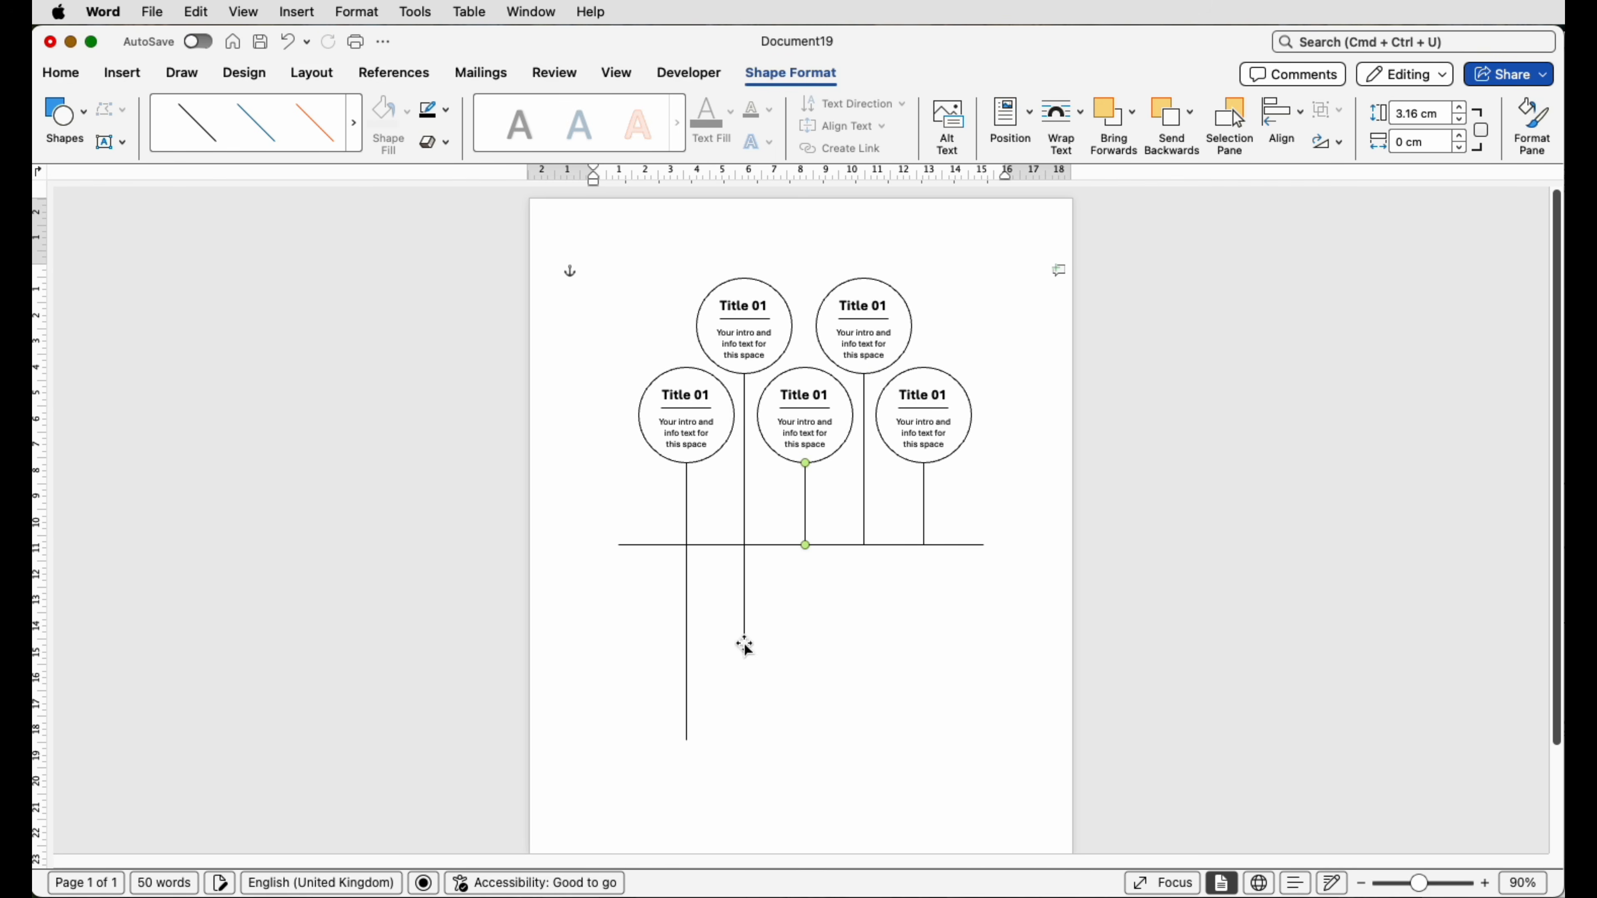
pyautogui.click(744, 635)
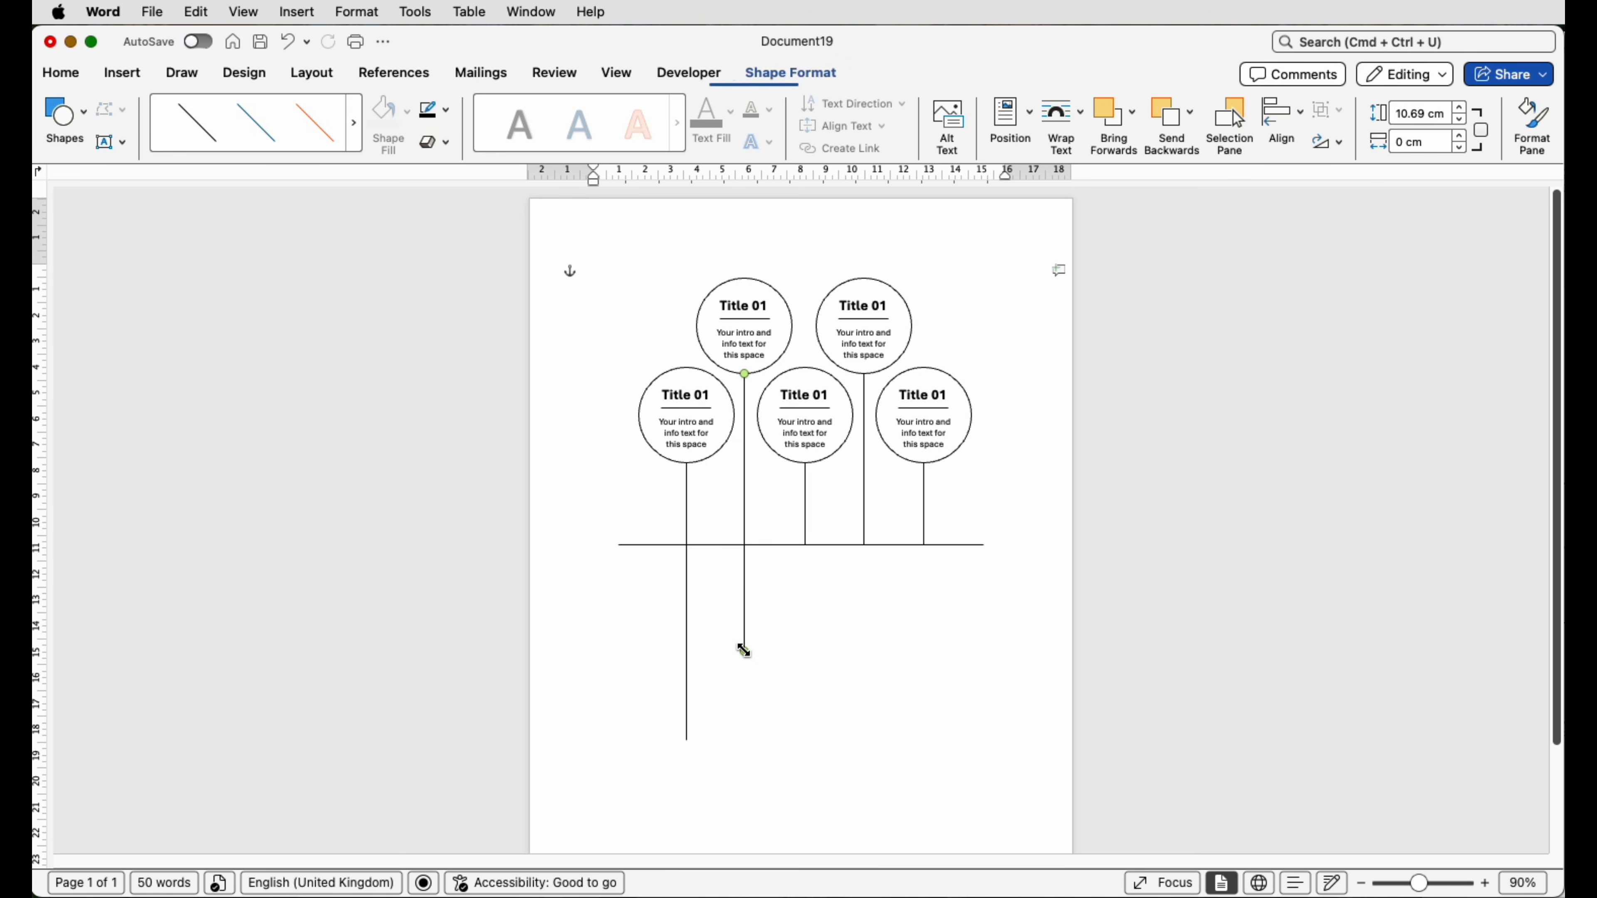
pyautogui.moveTo(744, 652); pyautogui.dragTo(746, 546)
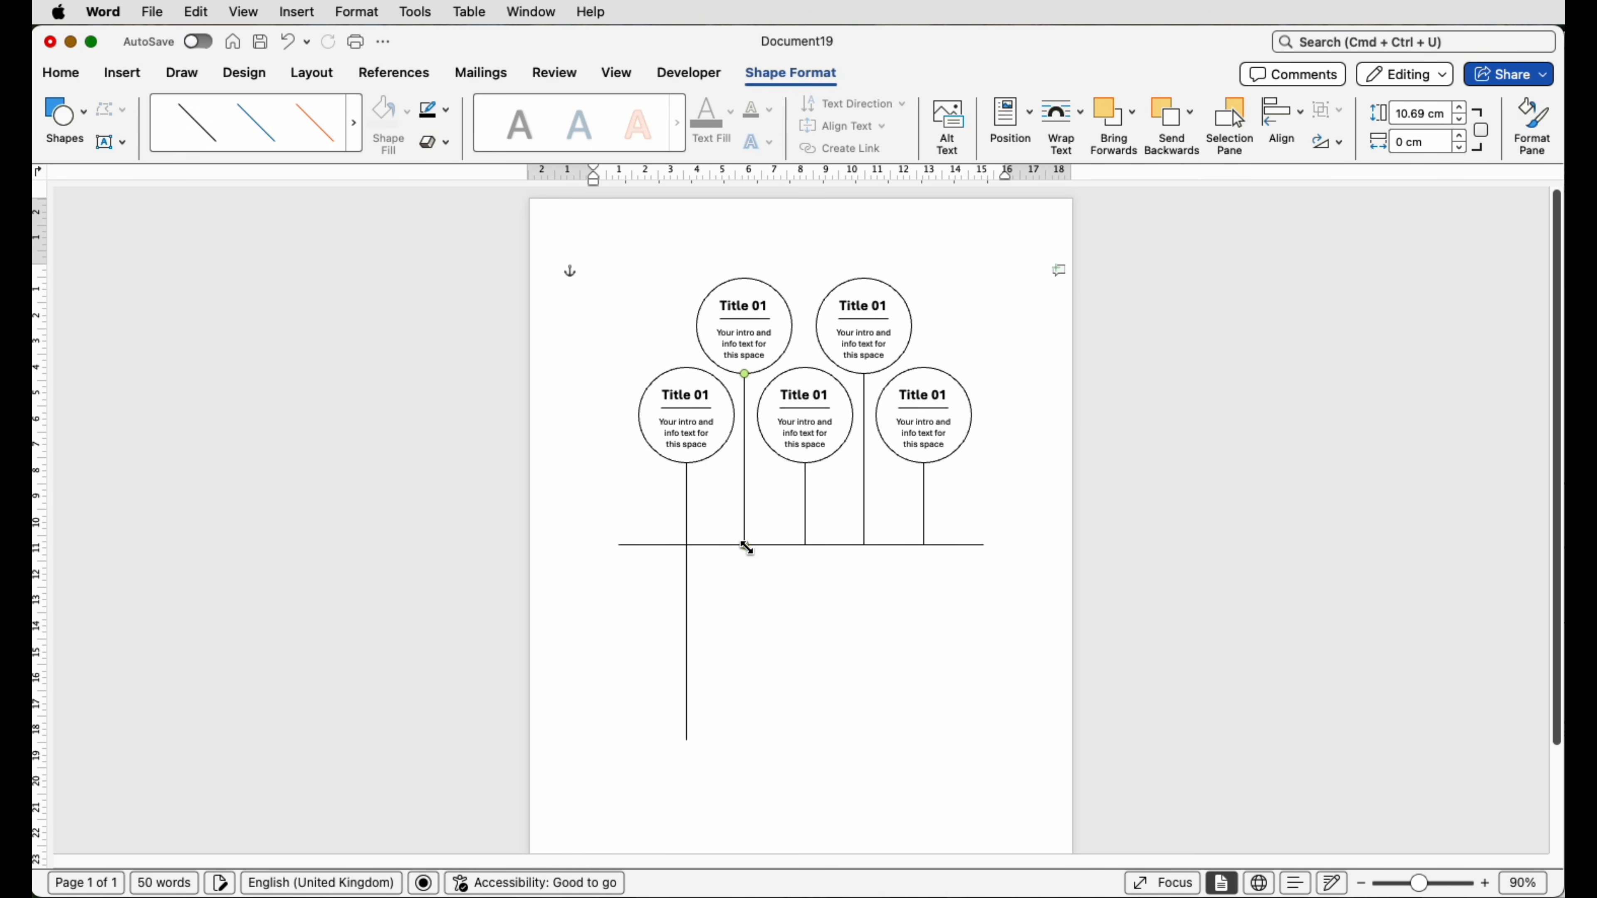
pyautogui.click(687, 699)
pyautogui.moveTo(686, 739); pyautogui.dragTo(689, 545)
pyautogui.click(867, 692)
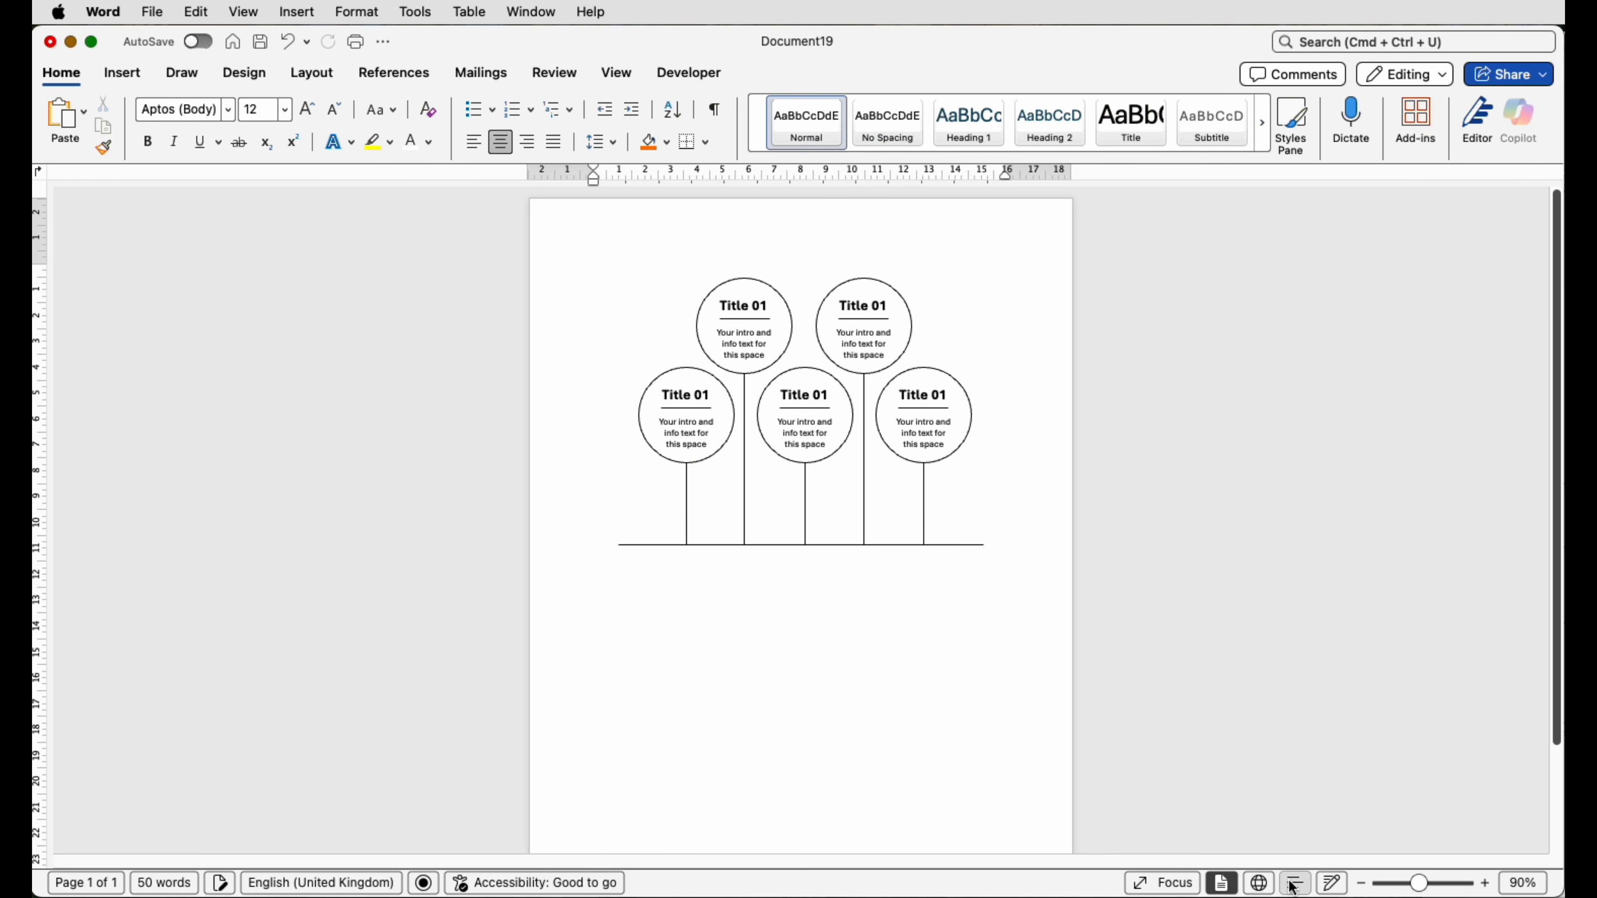
# - Draw a text box about 5.6 cm high and 14.15 cm wide below the horizontal baseline, roughly matching its width
pyautogui.moveTo(1419, 883); pyautogui.dragTo(1435, 883)
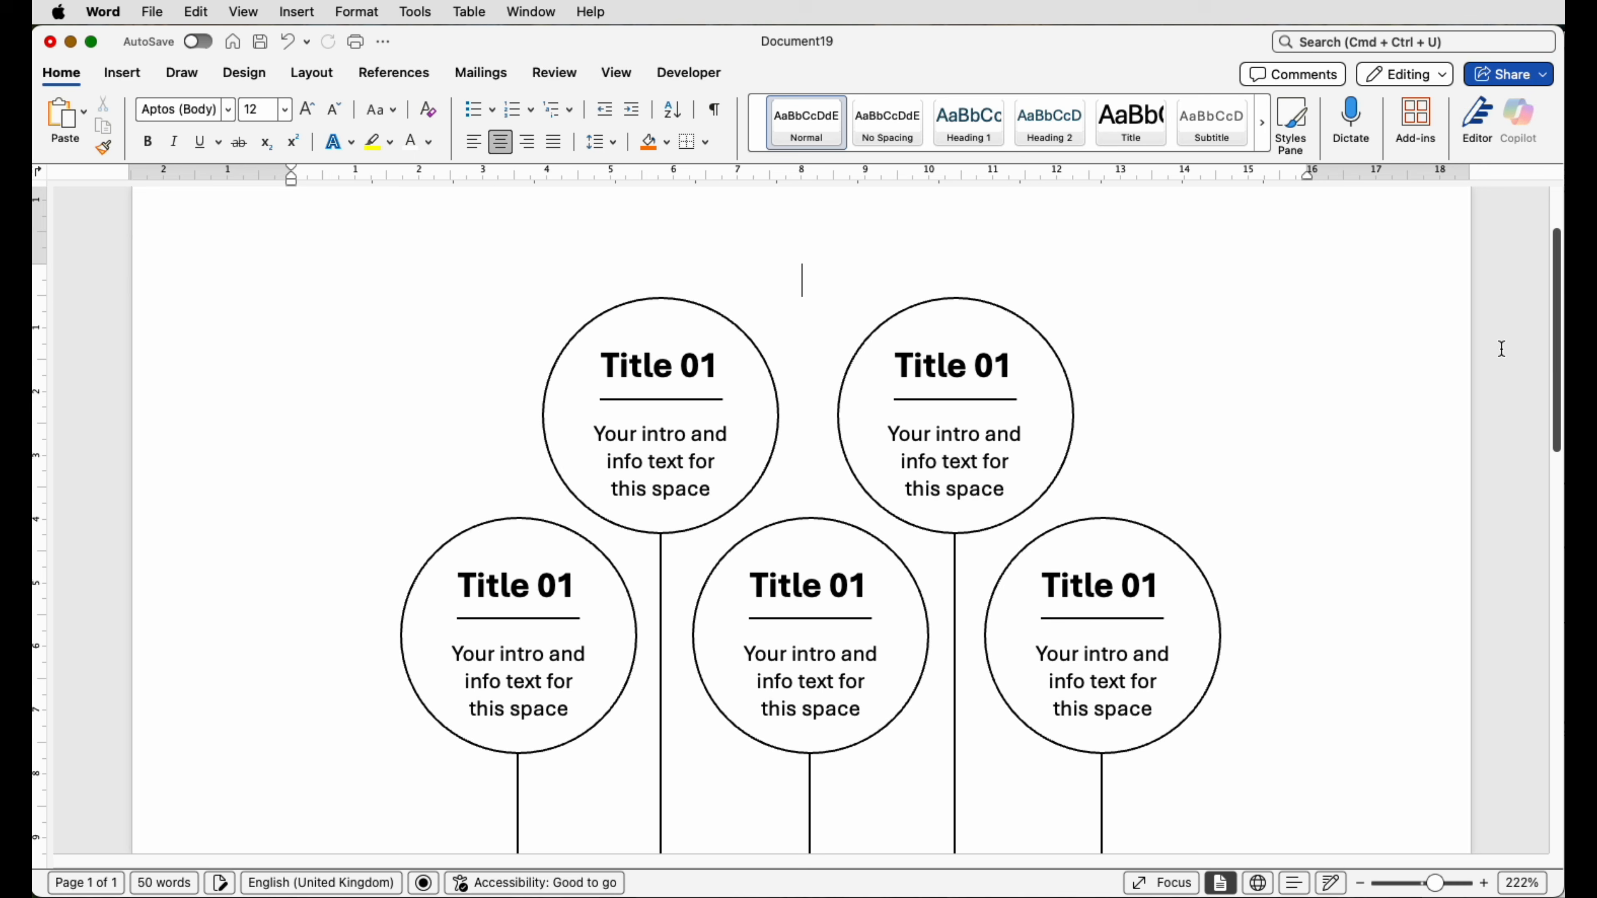
pyautogui.scroll(-8, 1502, 378)
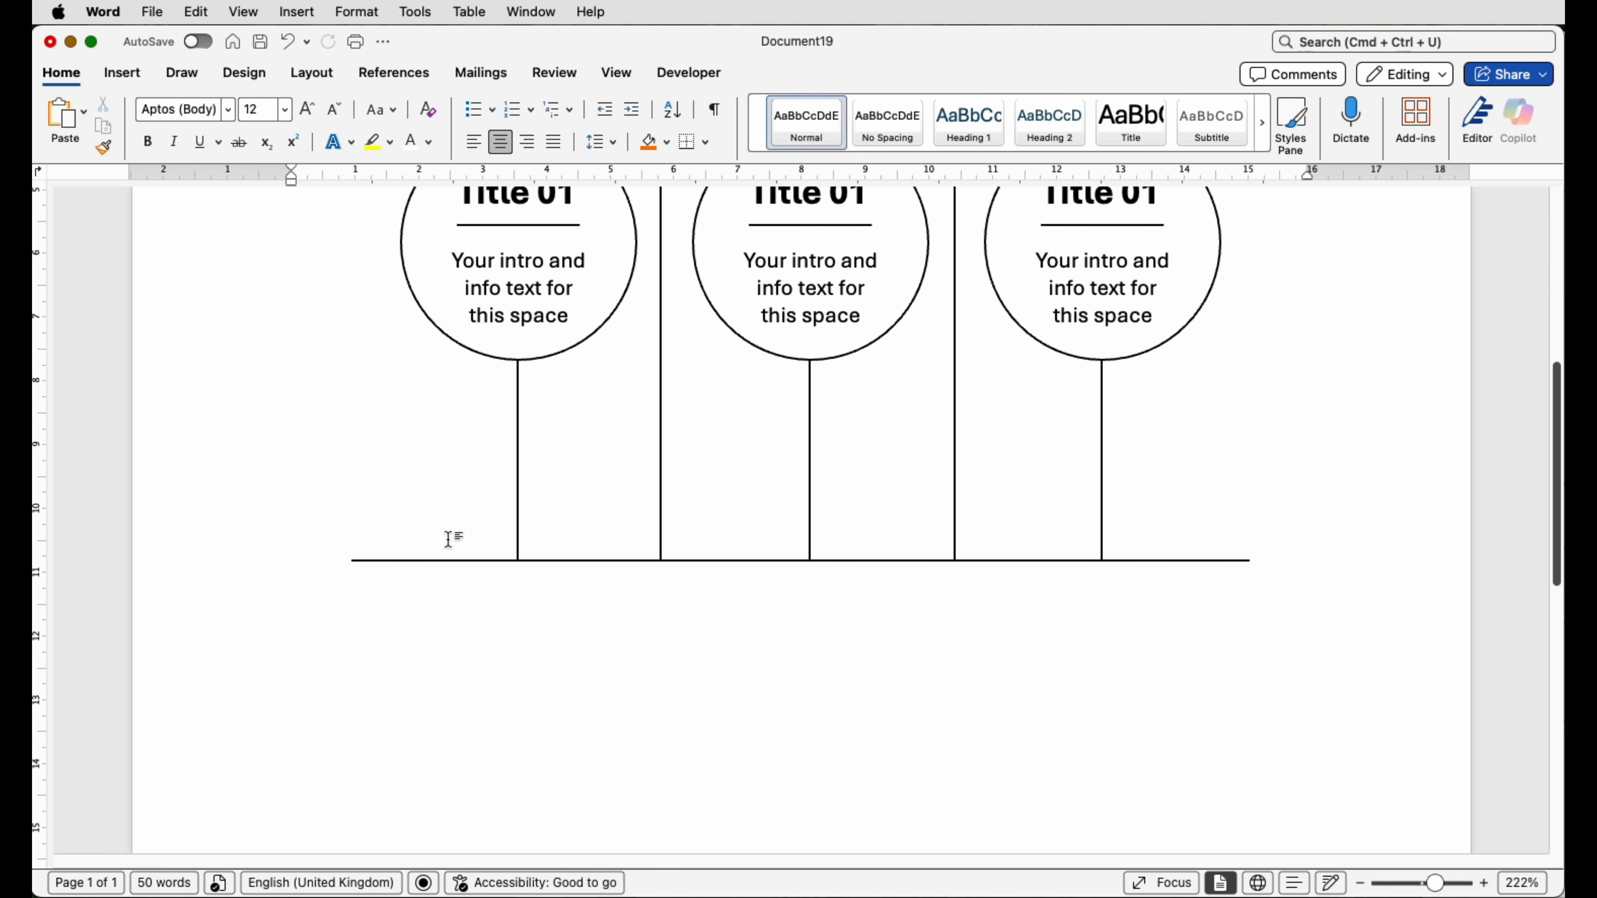
pyautogui.scroll(-5, 980, 570)
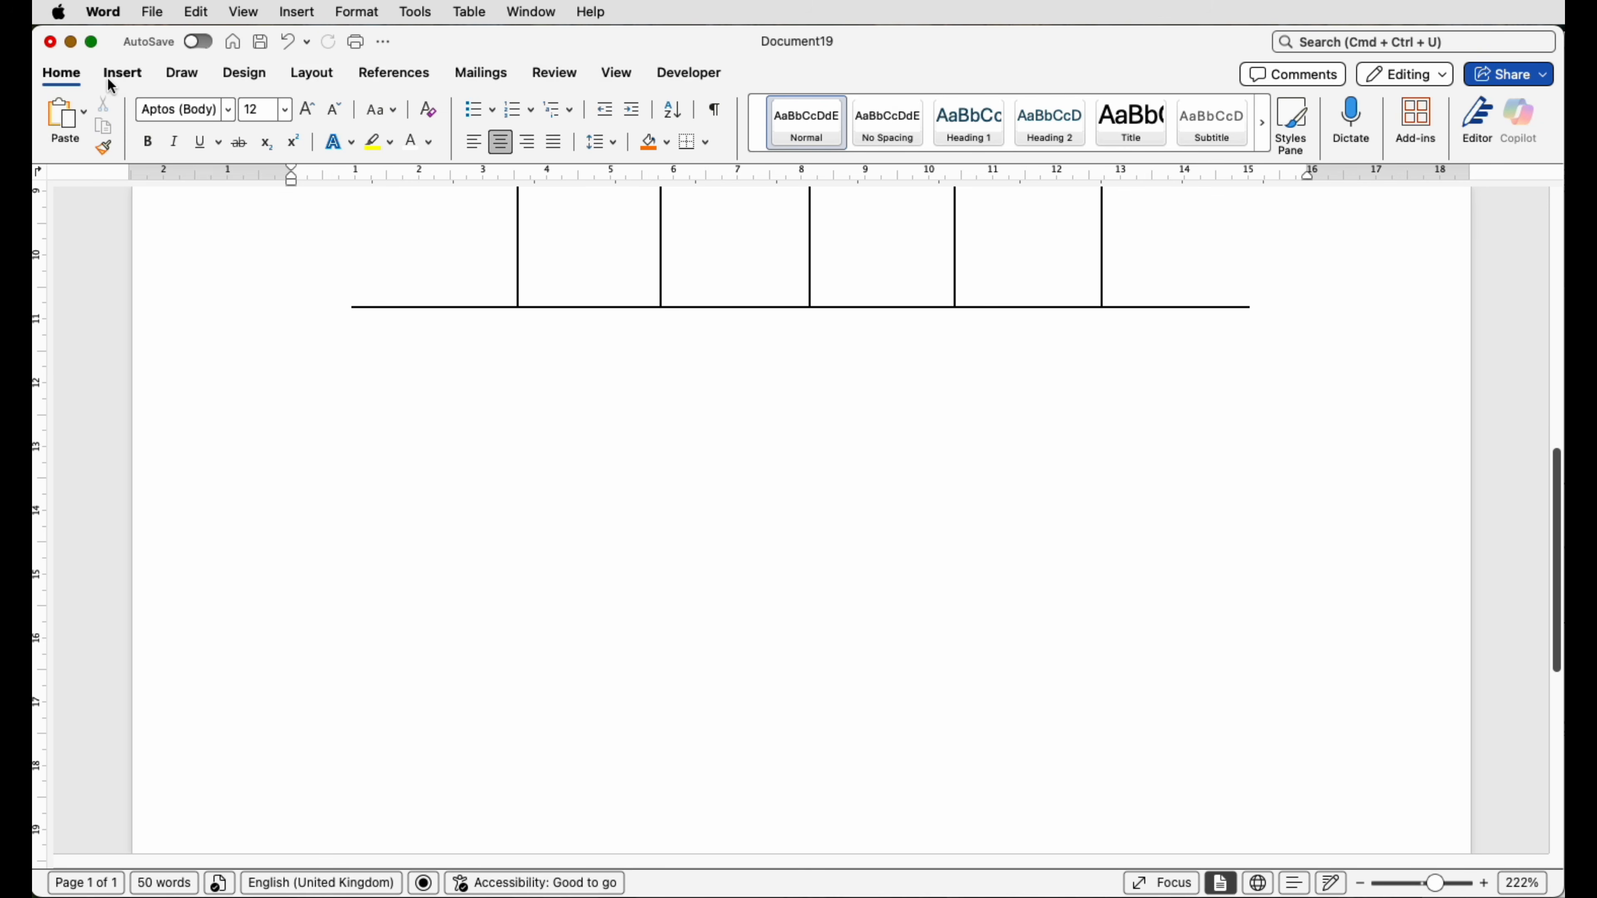
pyautogui.click(121, 76)
pyautogui.click(1183, 126)
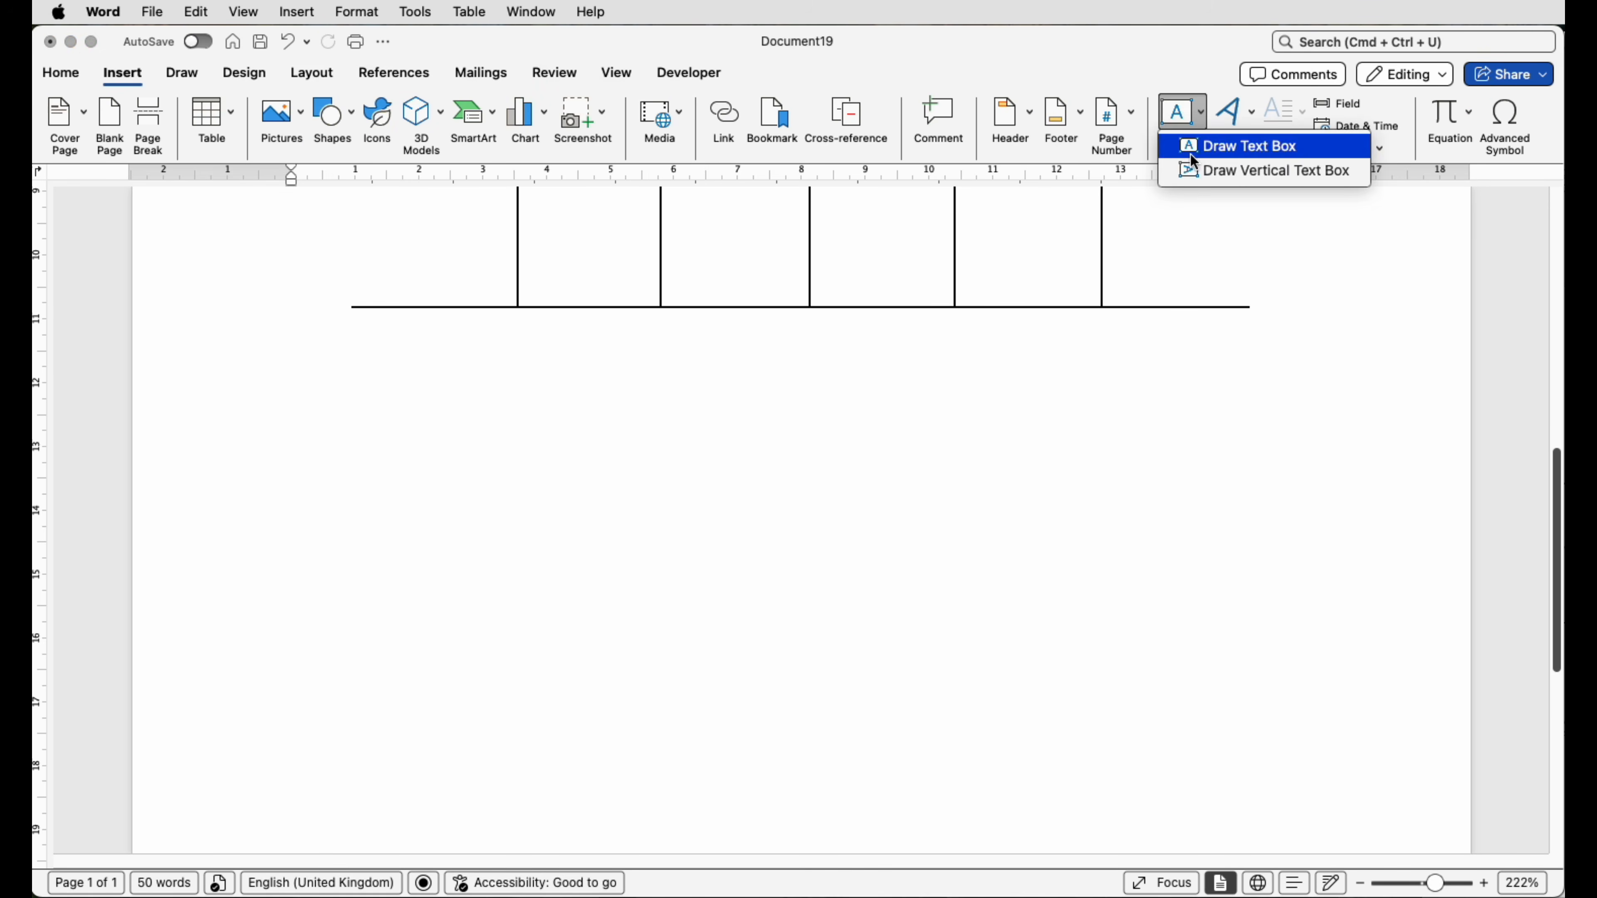
pyautogui.click(1196, 148)
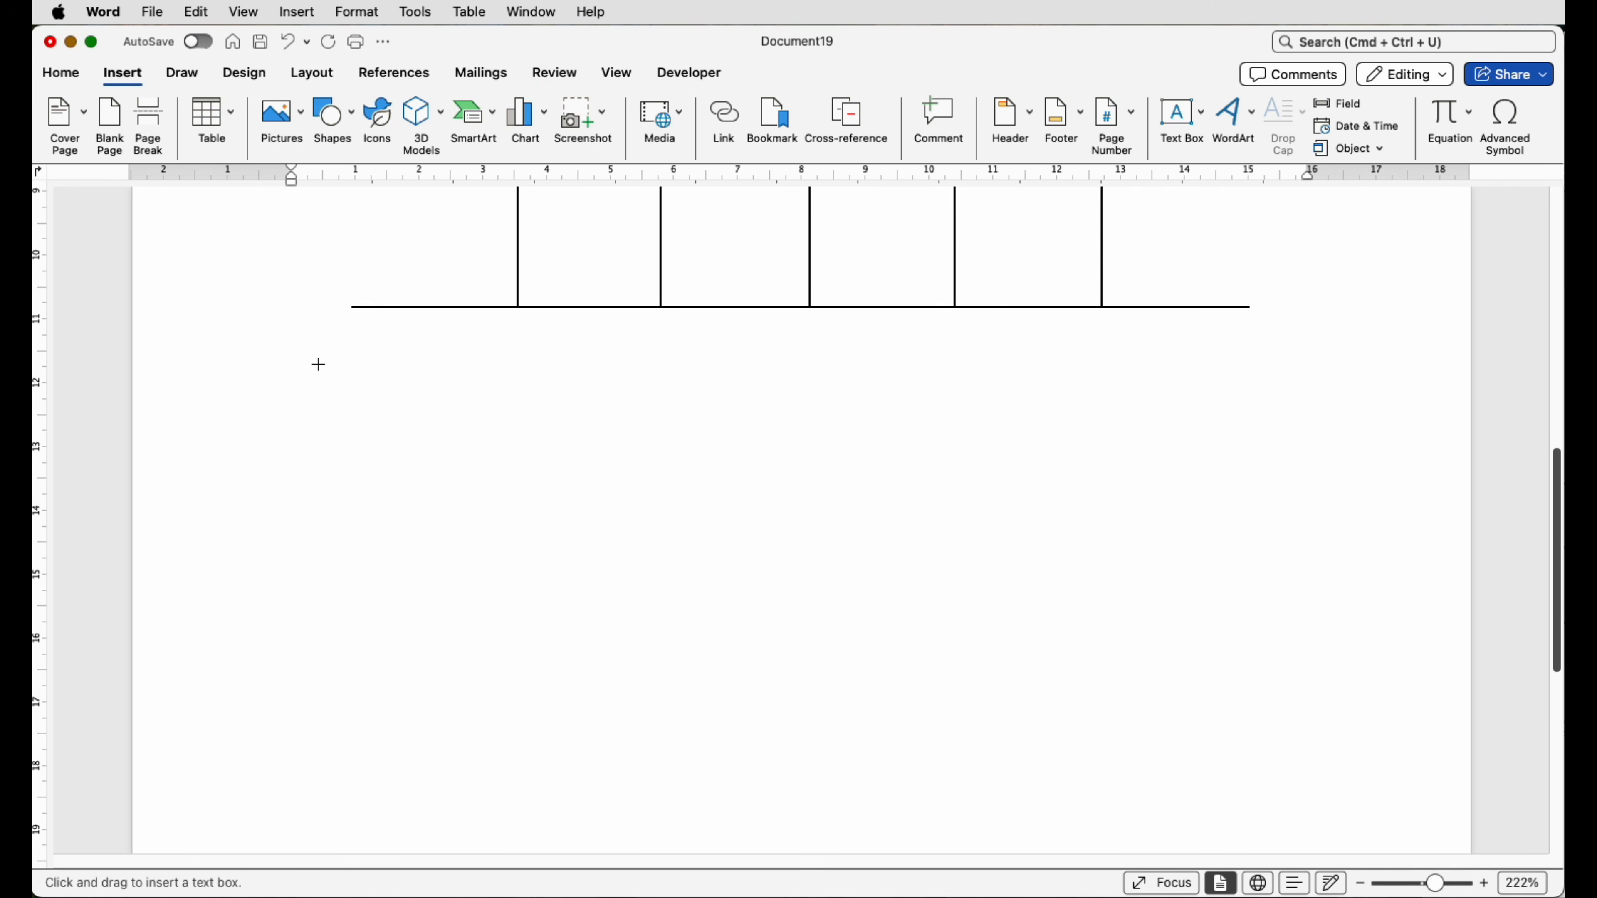
pyautogui.moveTo(342, 357); pyautogui.dragTo(1249, 714)
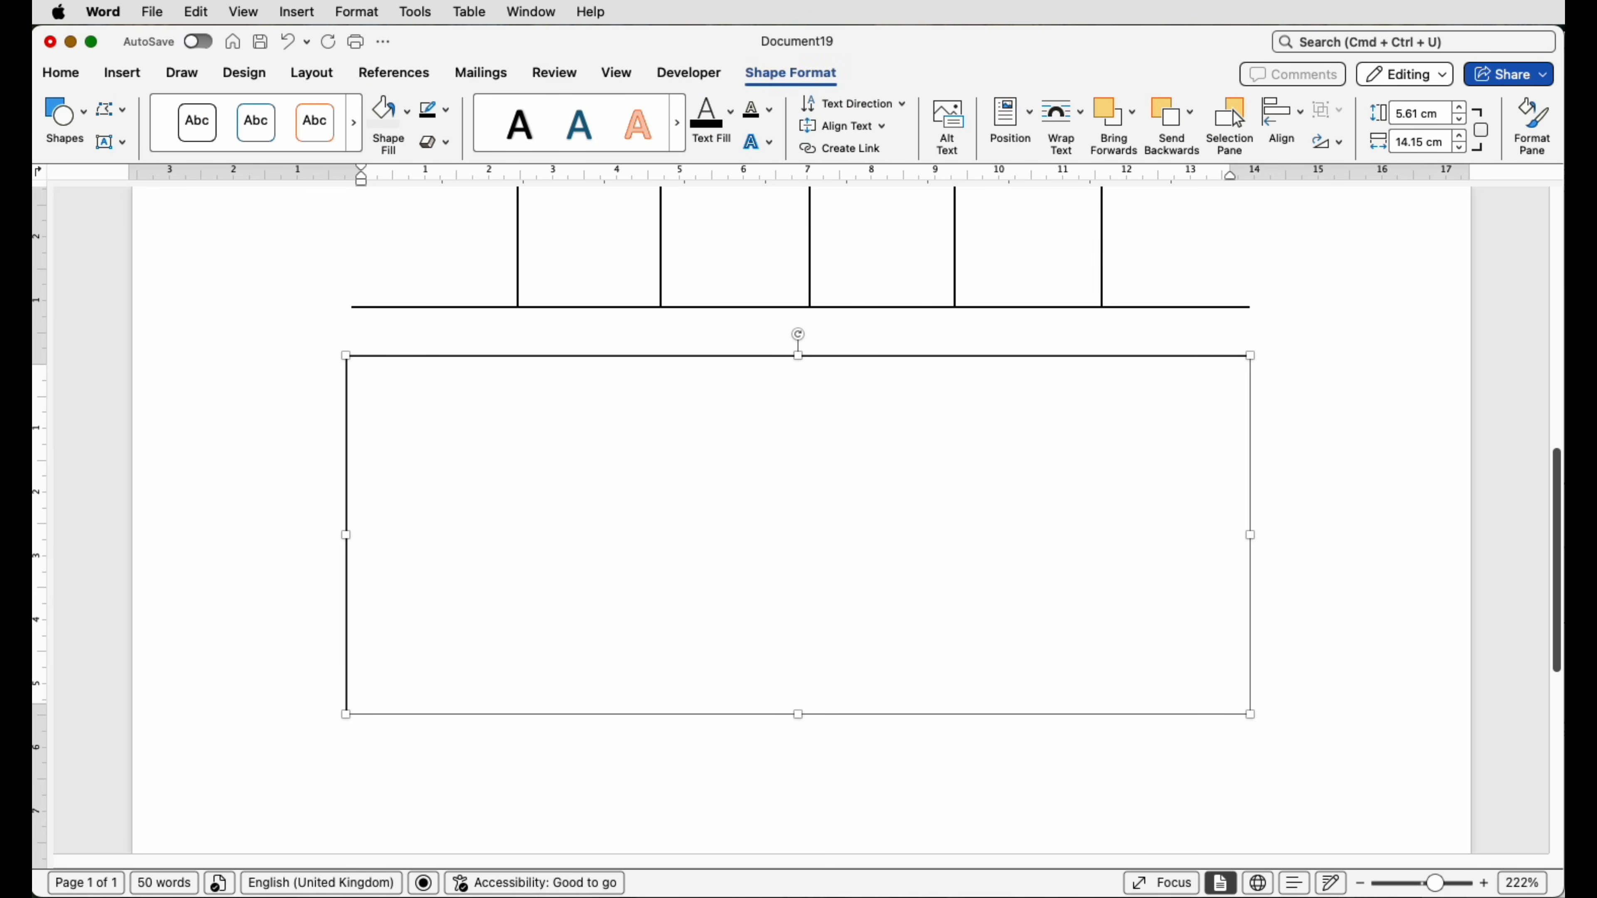
# - Fill the text box with the 26 pt title "The Main Title To This Page" and a 12 pt sample paragraph starting "Video provides a powerful way"
pyautogui.write('The Main Title To This Page Video provides a powerful way to help you prove your point. When you click Online Video, you can paste in the embed code for the video you want to add. You can also type a keyword to search online for the video that best fits your document.')
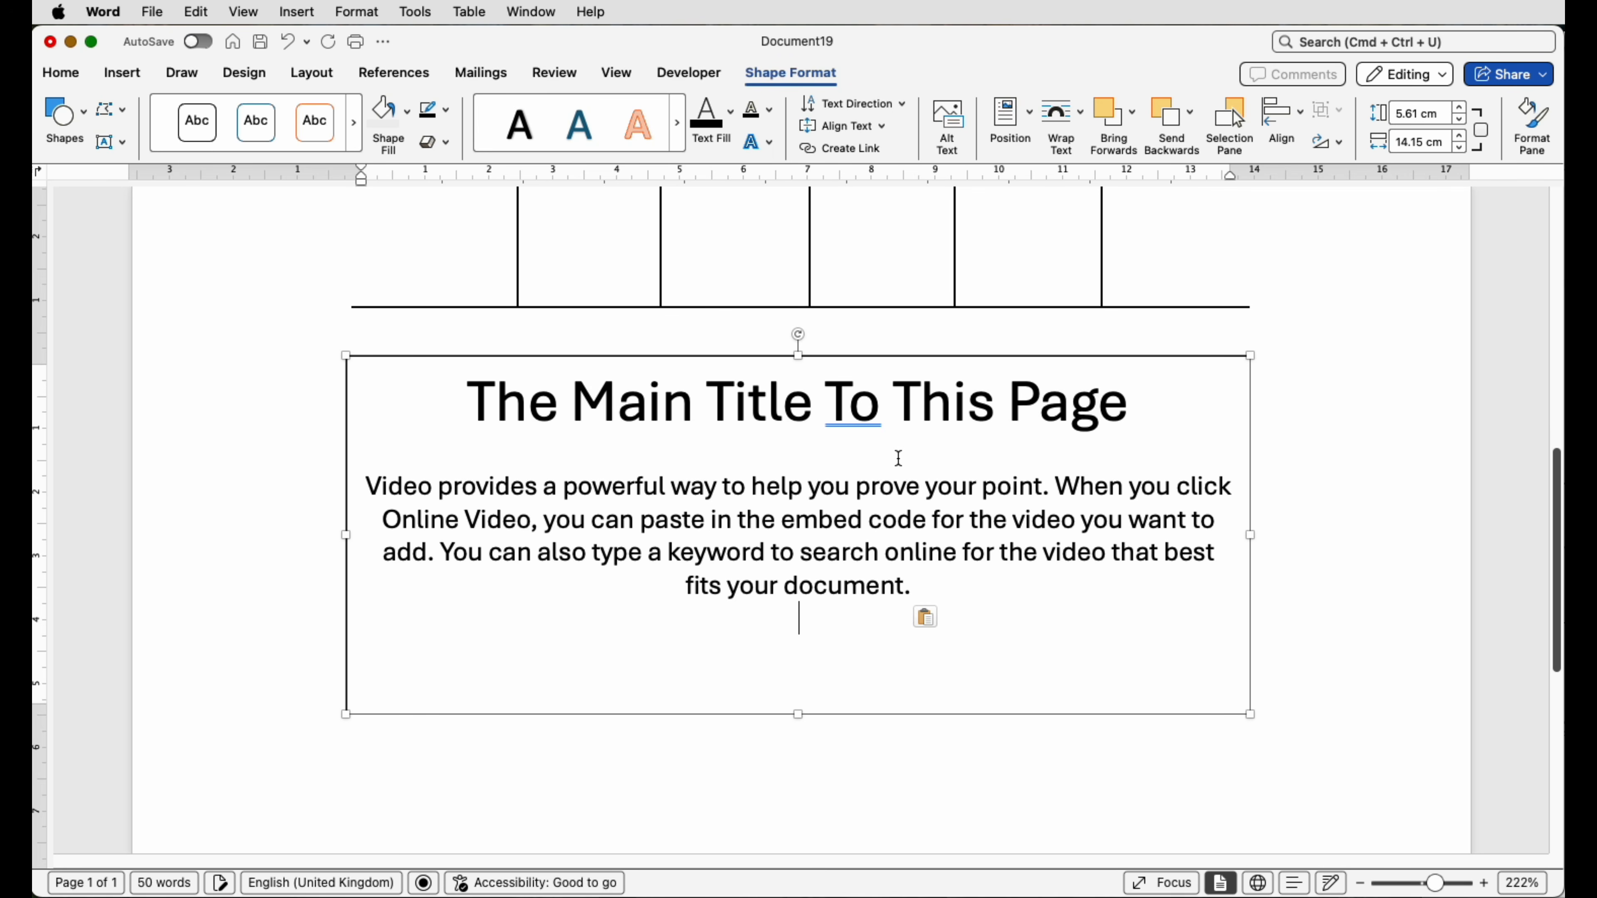
pyautogui.click(59, 74)
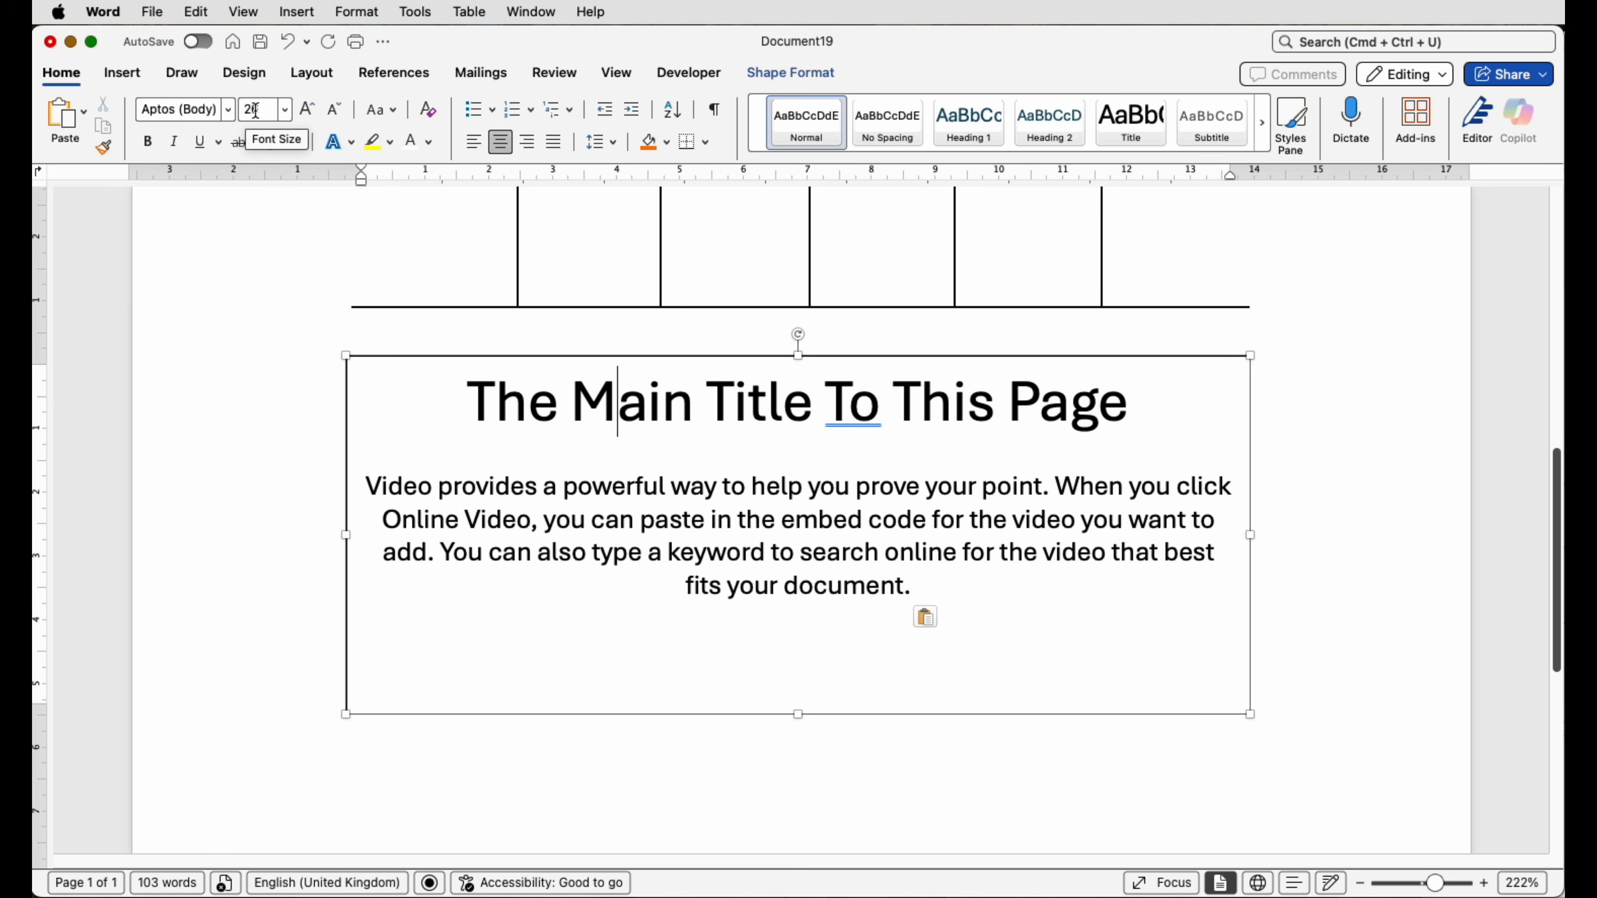
pyautogui.click(559, 551)
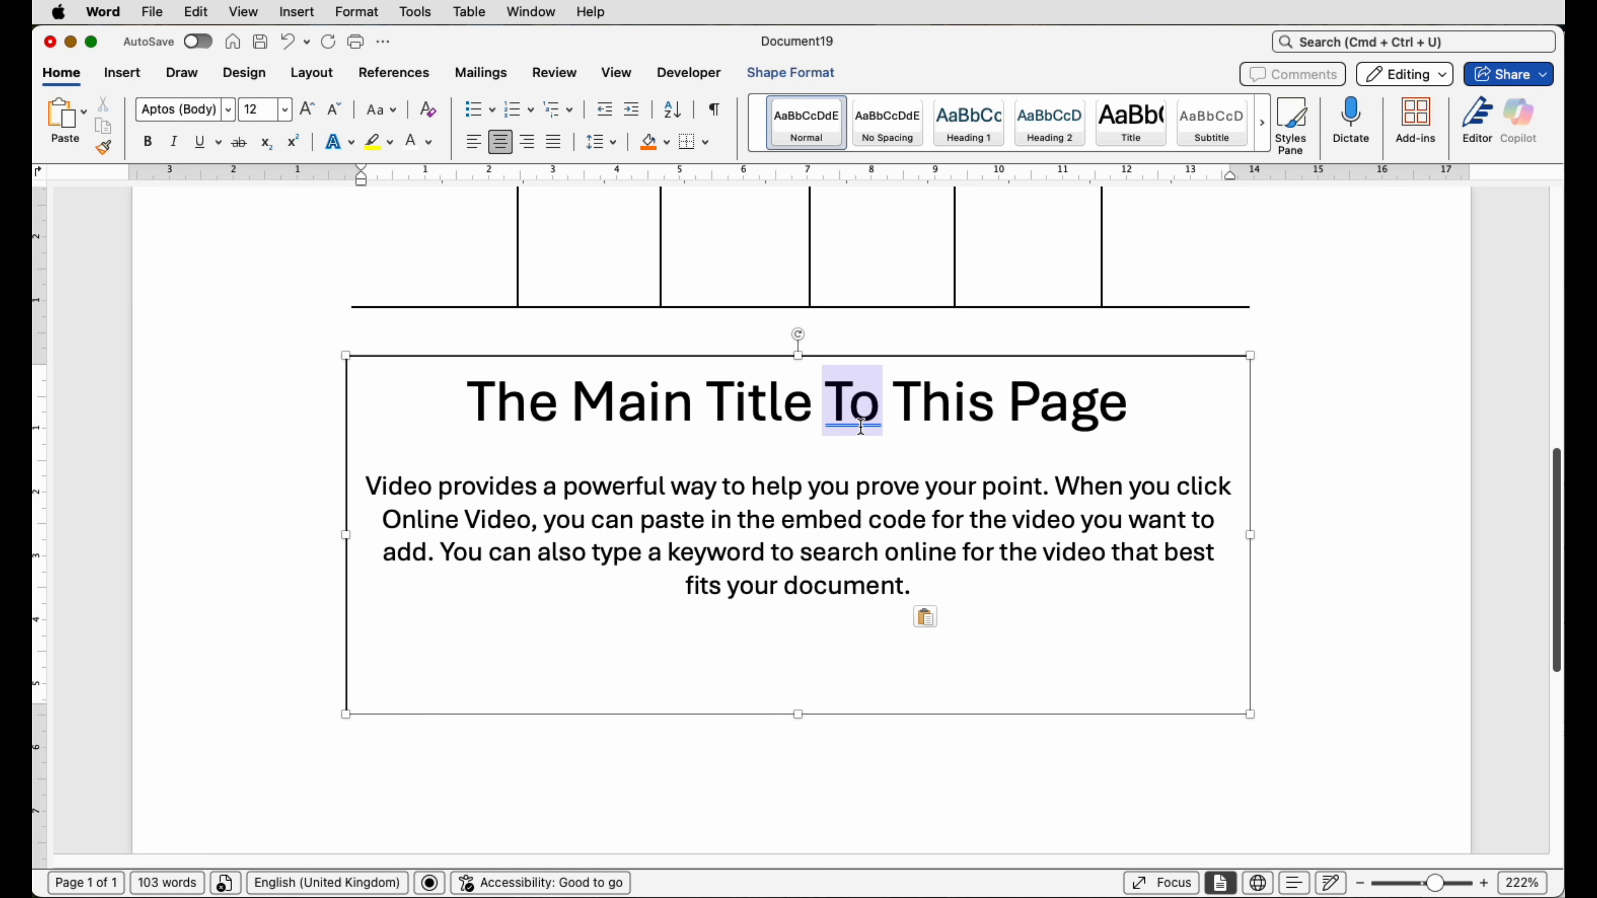
# - Ignore the grammar suggestion about the capitalization of "To" in the main title
pyautogui.click(845, 426)
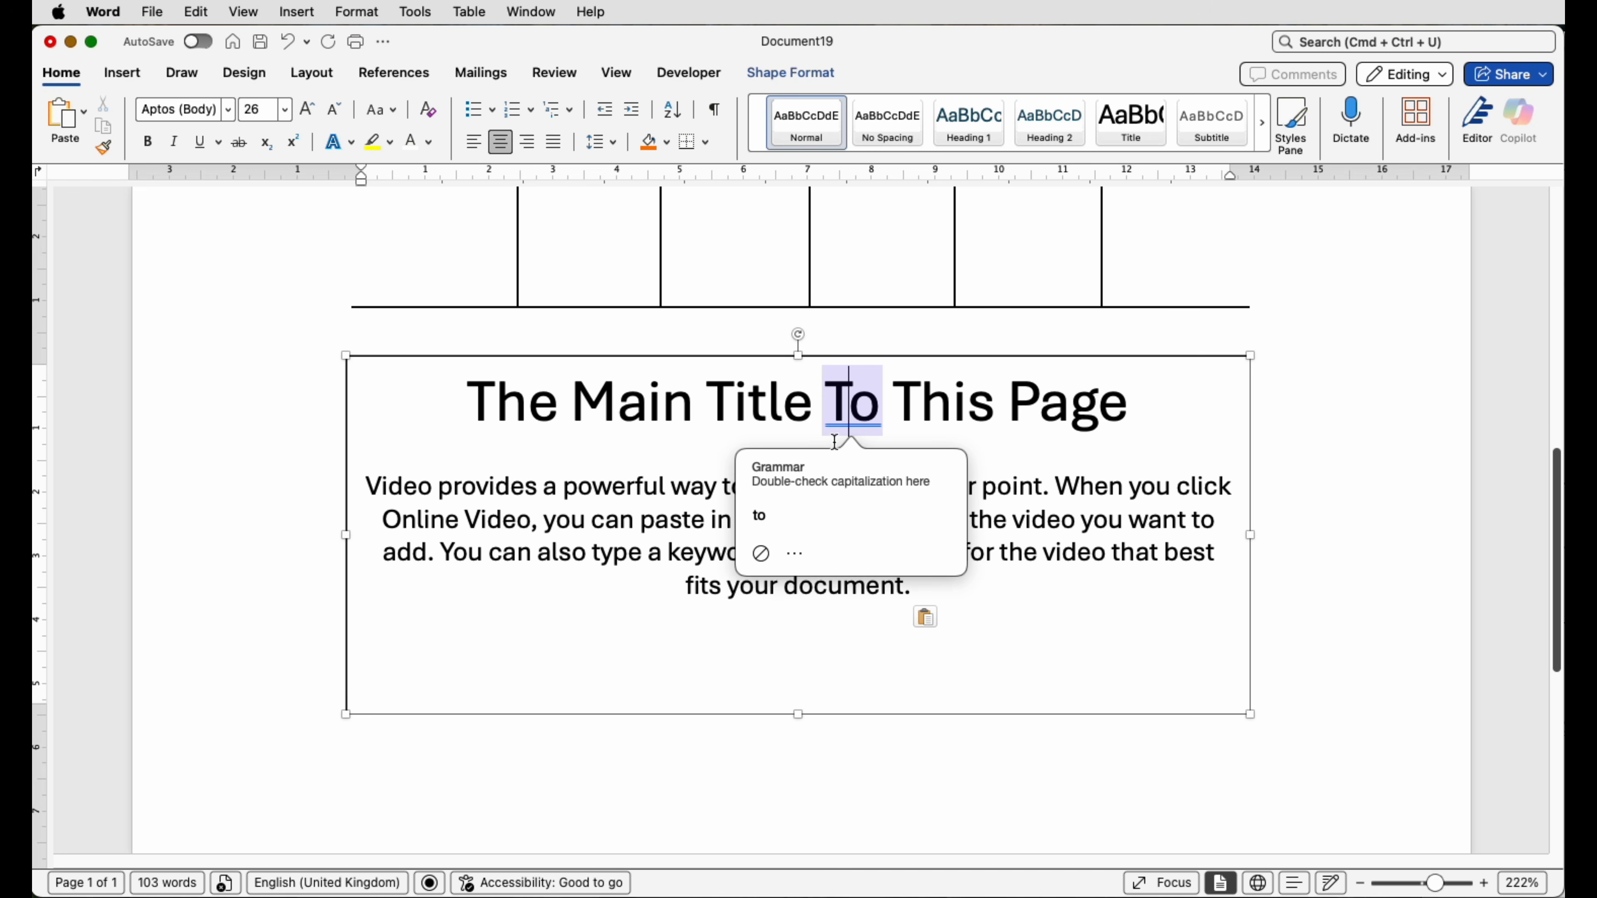
pyautogui.click(762, 553)
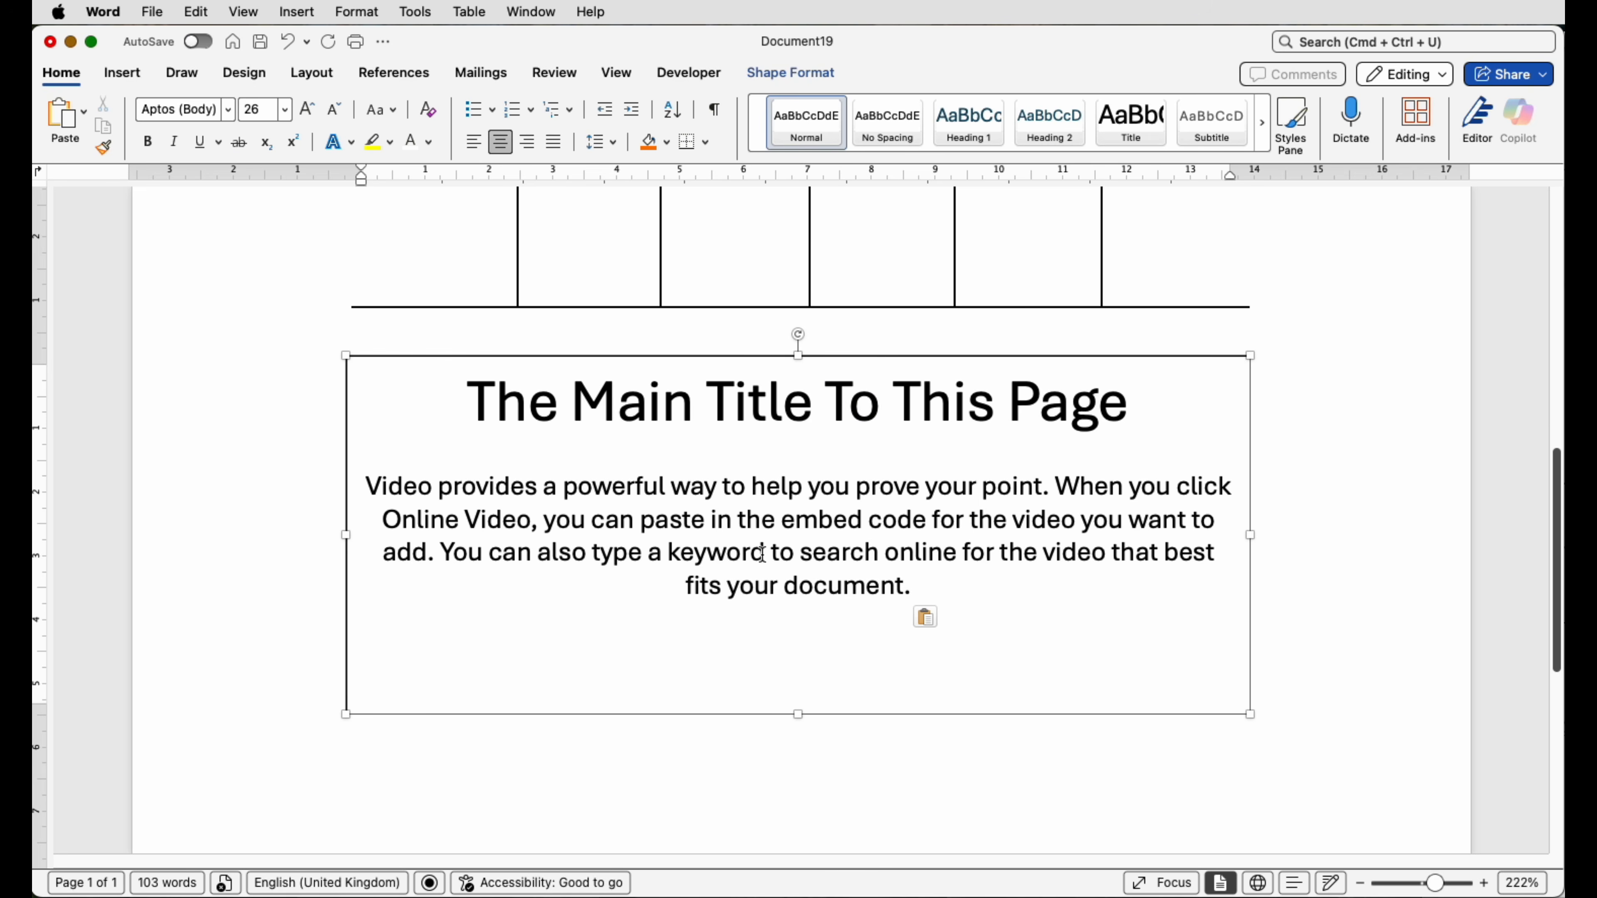
pyautogui.click(1292, 437)
# - Remove the outline from the text box holding the main title and paragraph
pyautogui.scroll(10, 1288, 436)
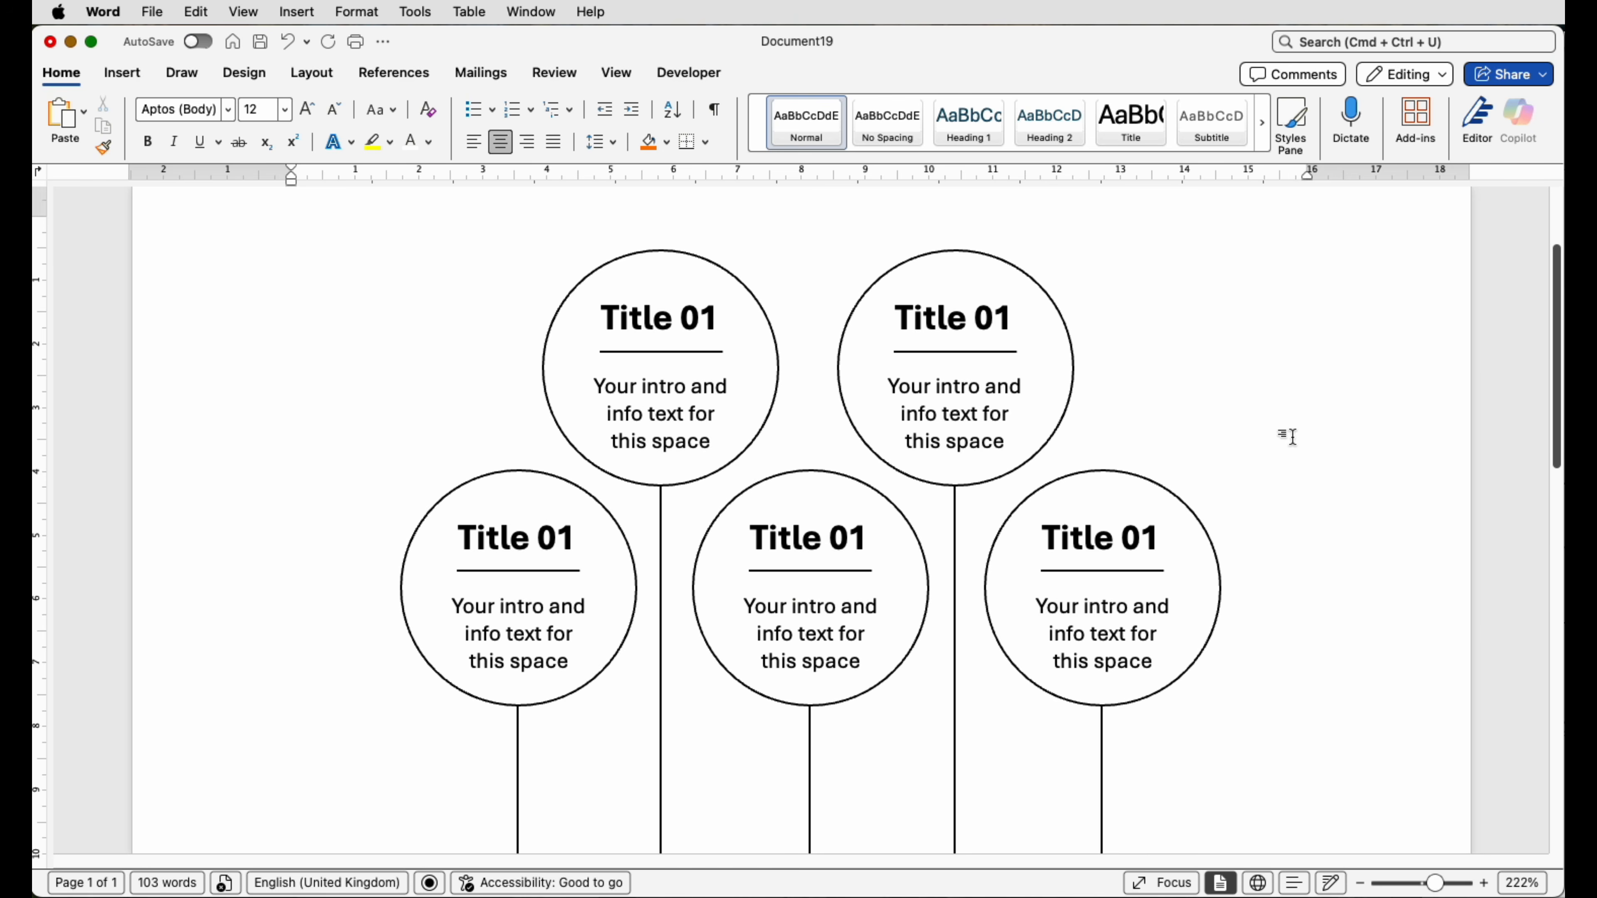
pyautogui.scroll(-5, 1231, 560)
pyautogui.scroll(-3, 1230, 560)
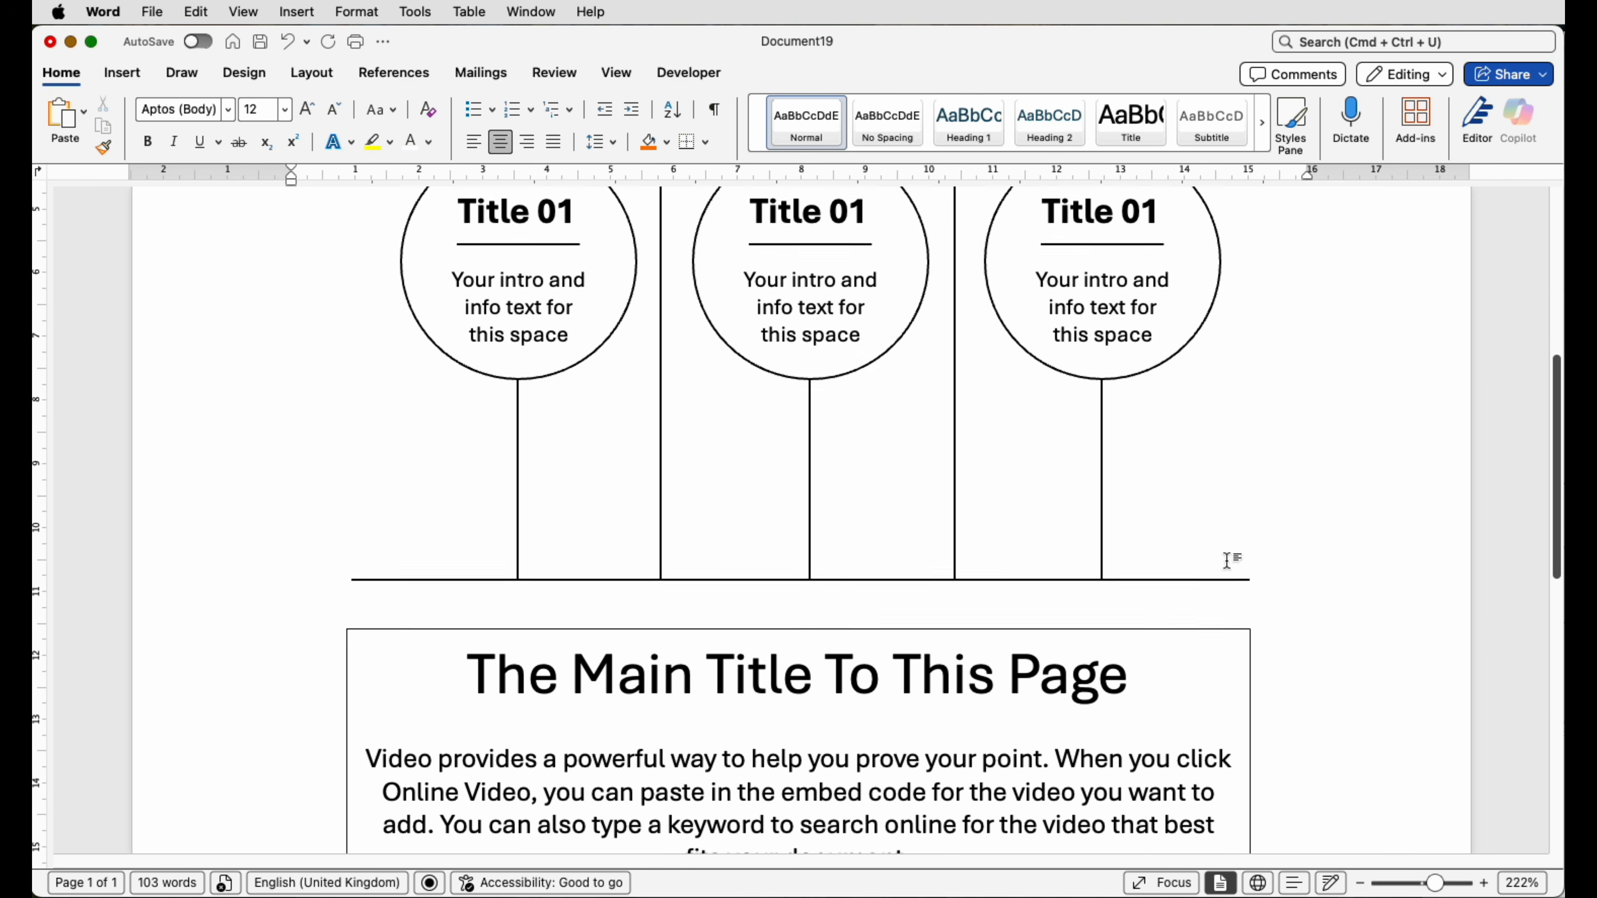
pyautogui.click(898, 620)
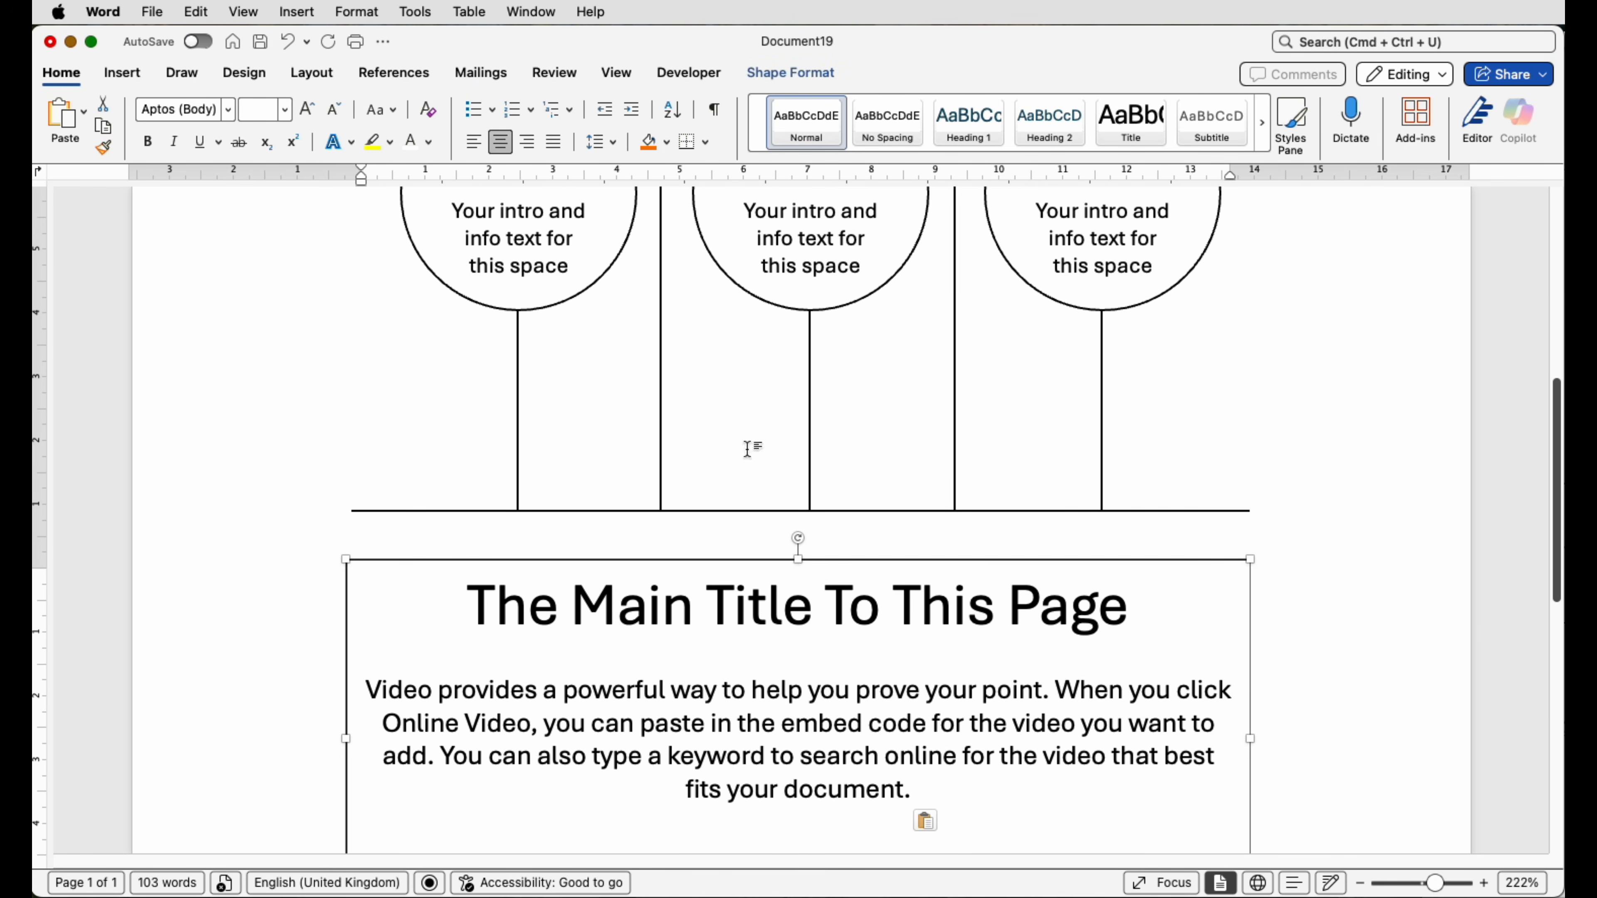
pyautogui.click(788, 76)
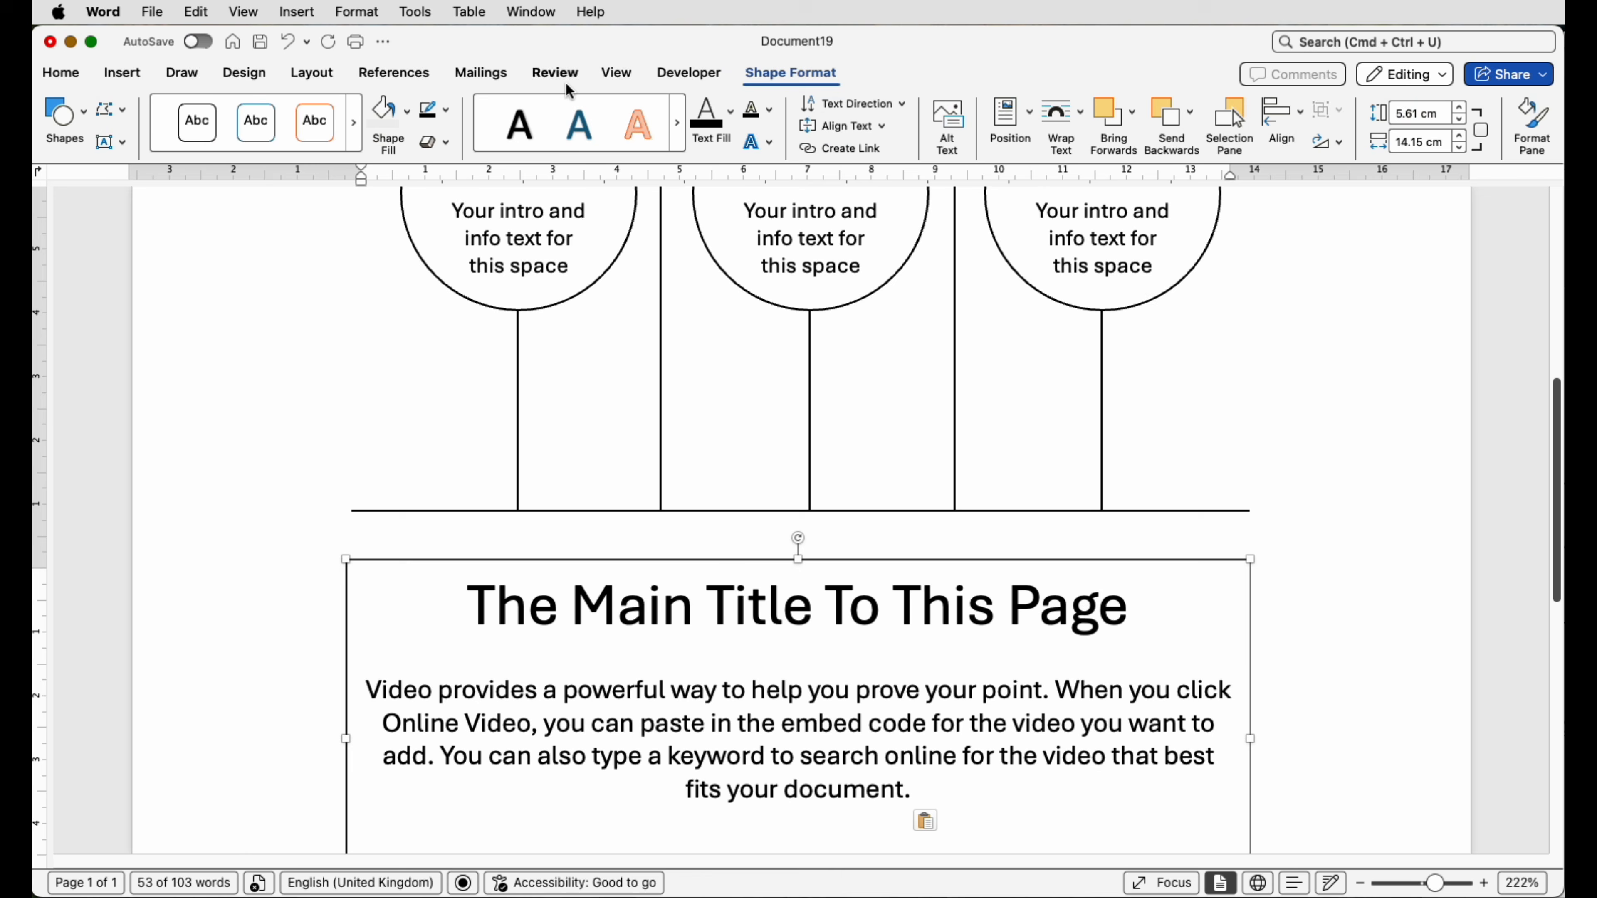
pyautogui.click(447, 113)
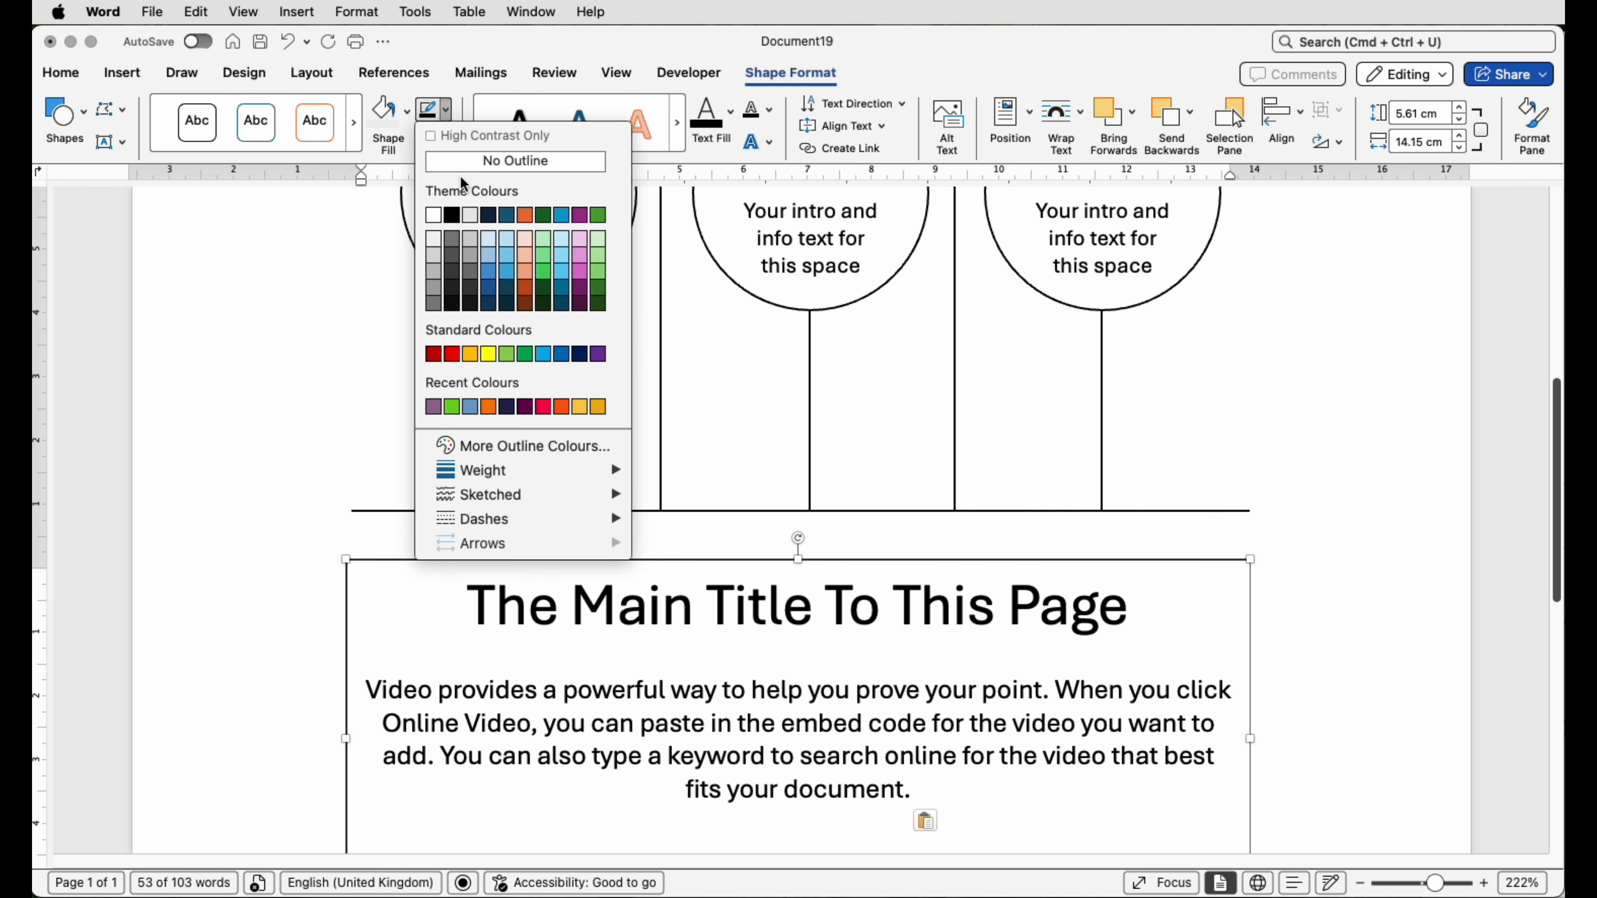
pyautogui.click(462, 163)
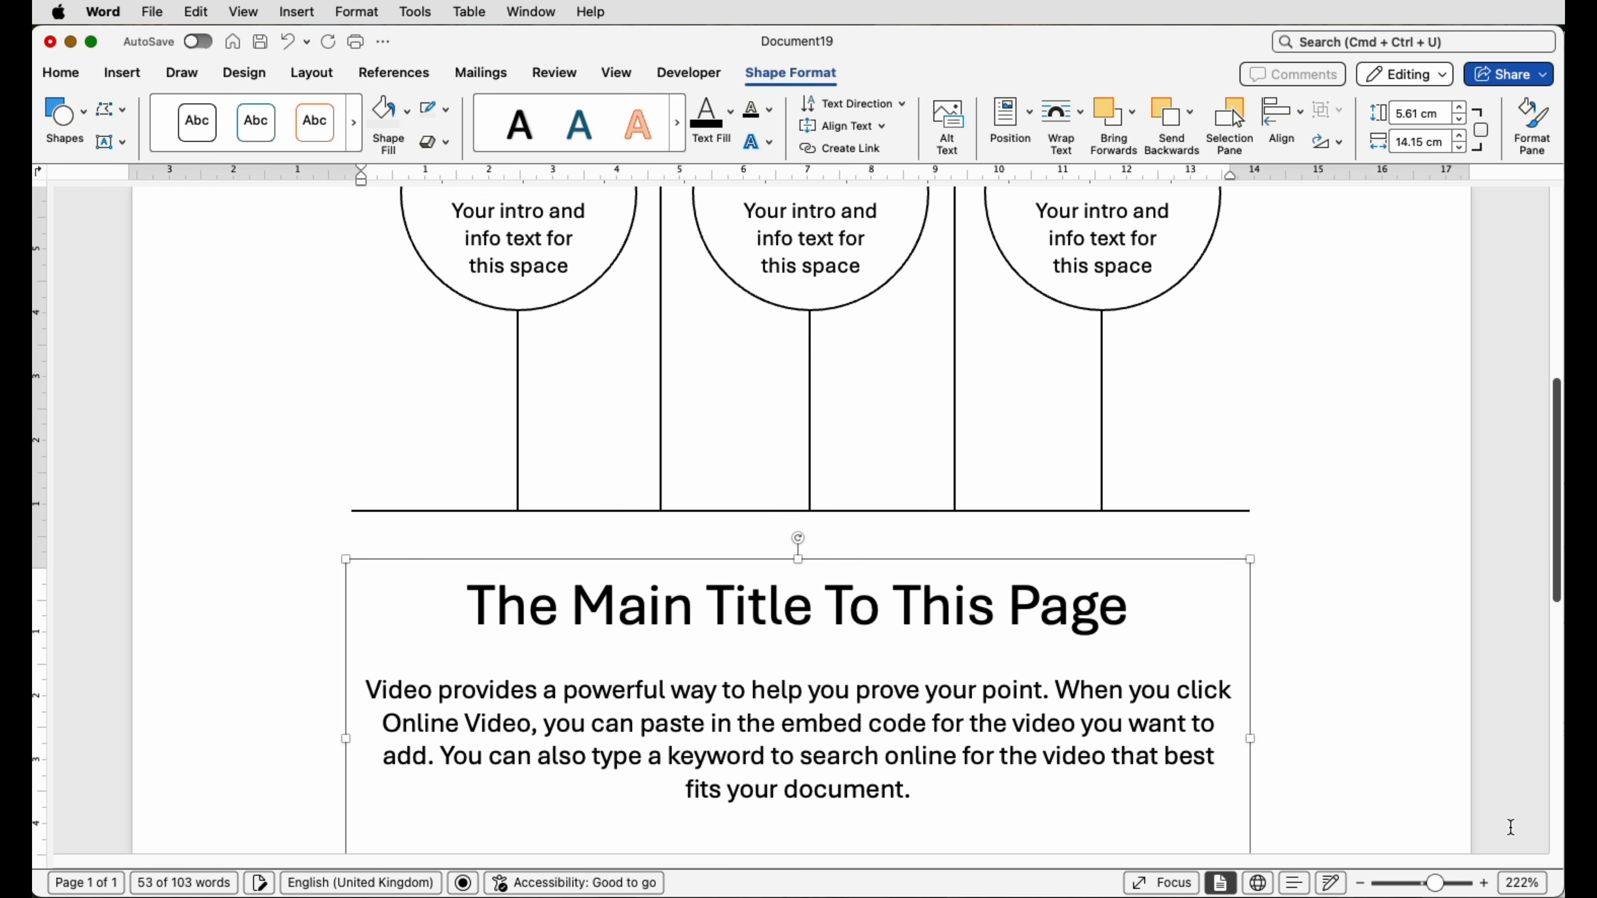
pyautogui.moveTo(1436, 884); pyautogui.dragTo(1412, 883)
pyautogui.click(1168, 621)
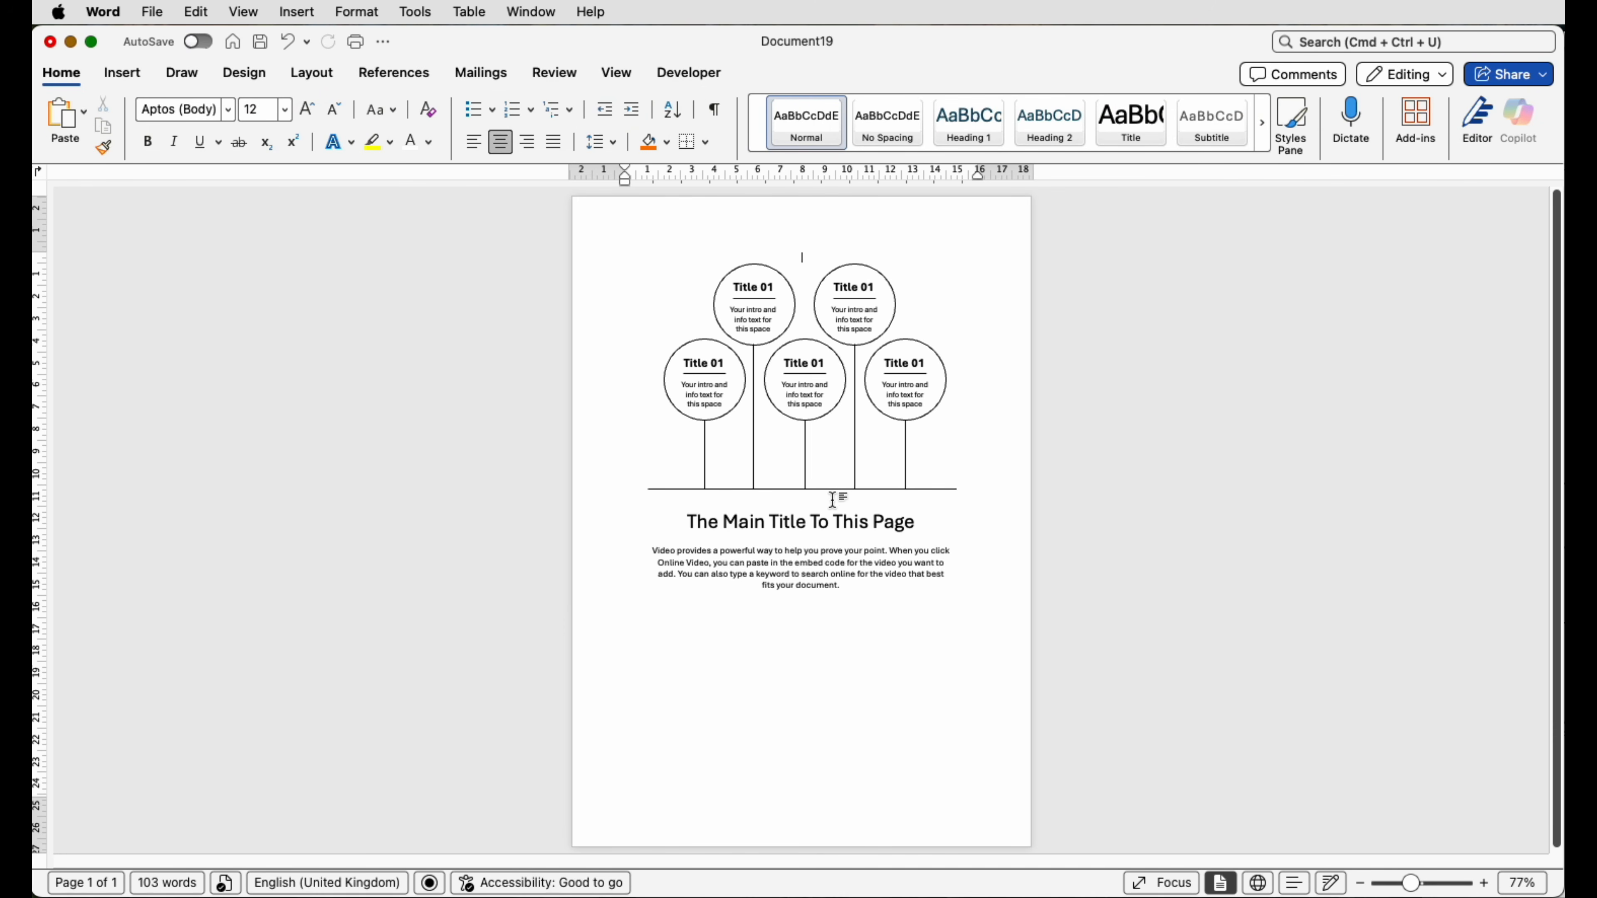
# - Group the five circles with their text, stems and the baseline into one object, leaving out the main title text box
pyautogui.click(909, 393)
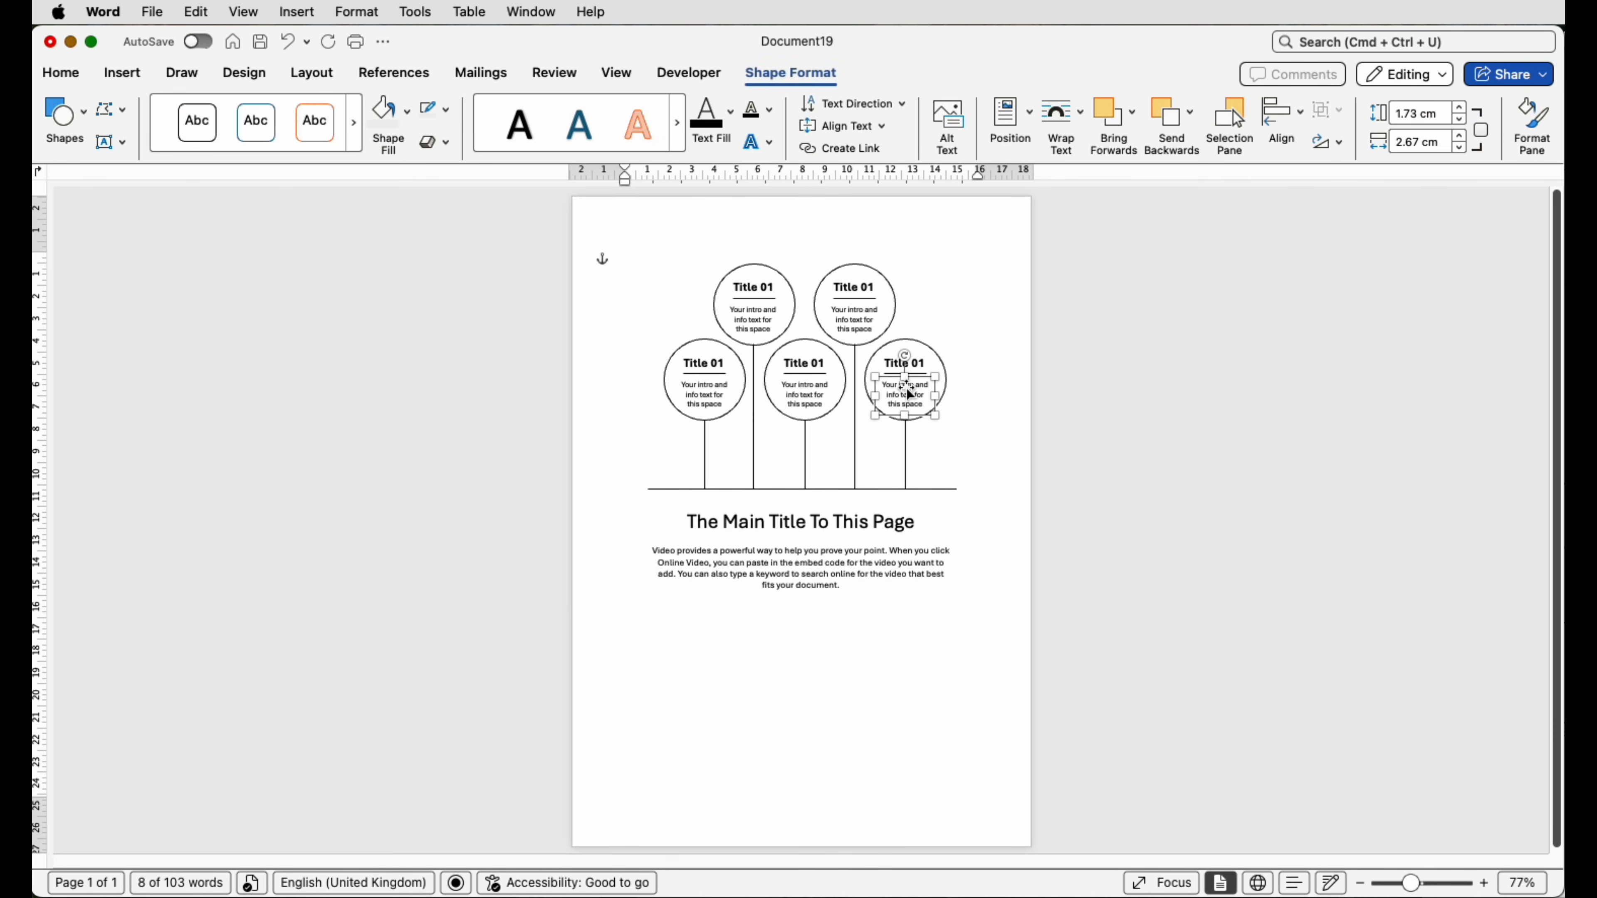
pyautogui.click(1226, 129)
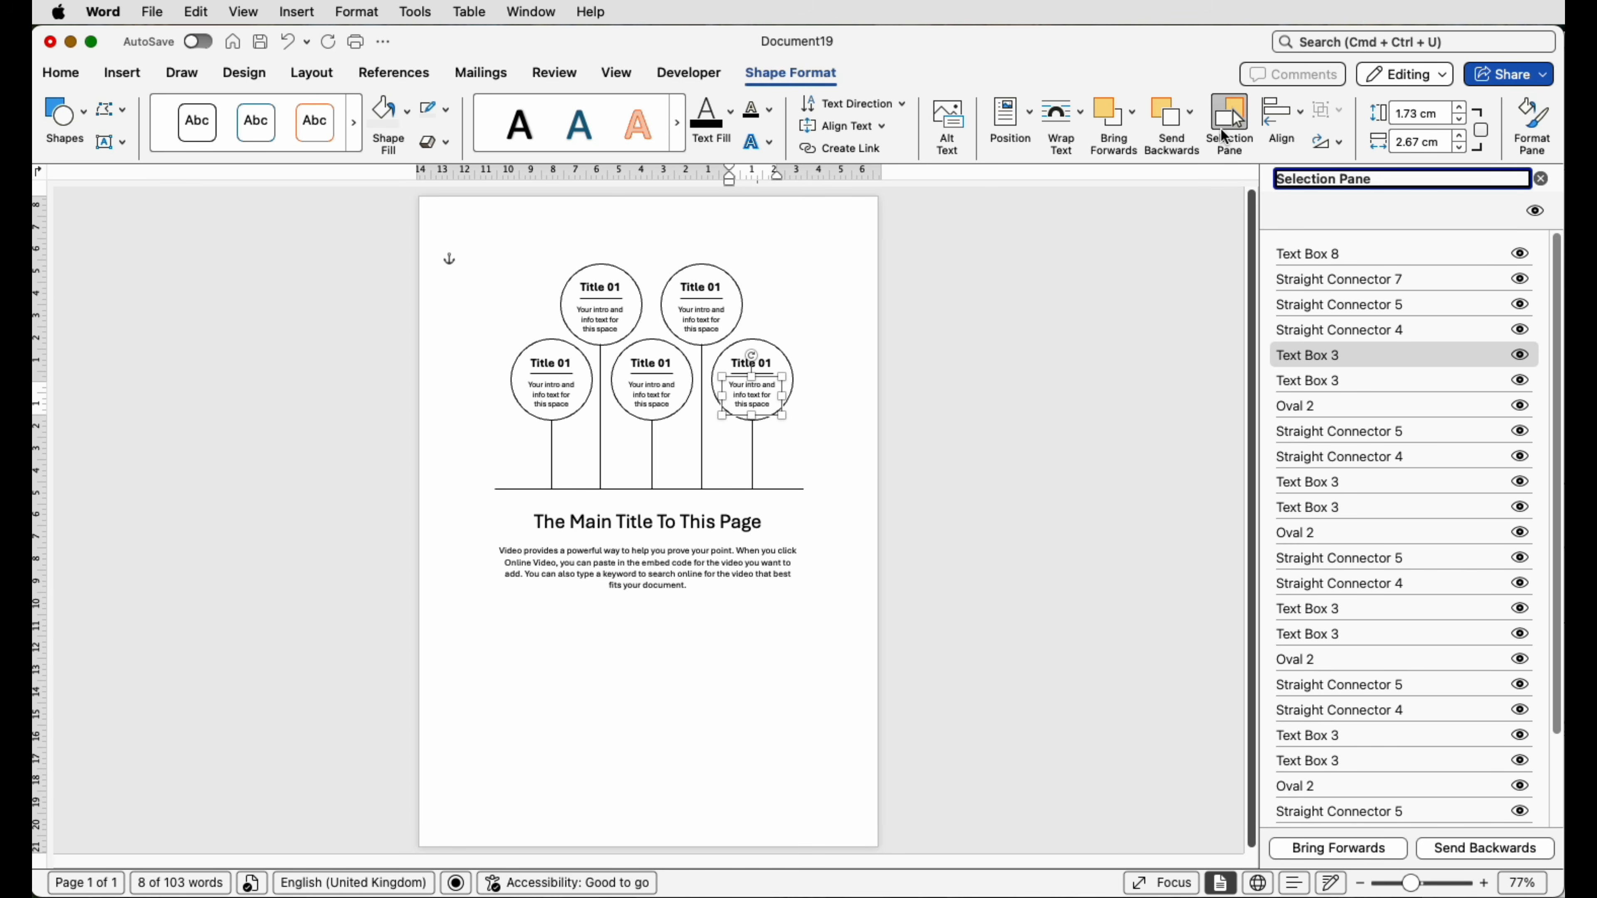
pyautogui.click(1301, 255)
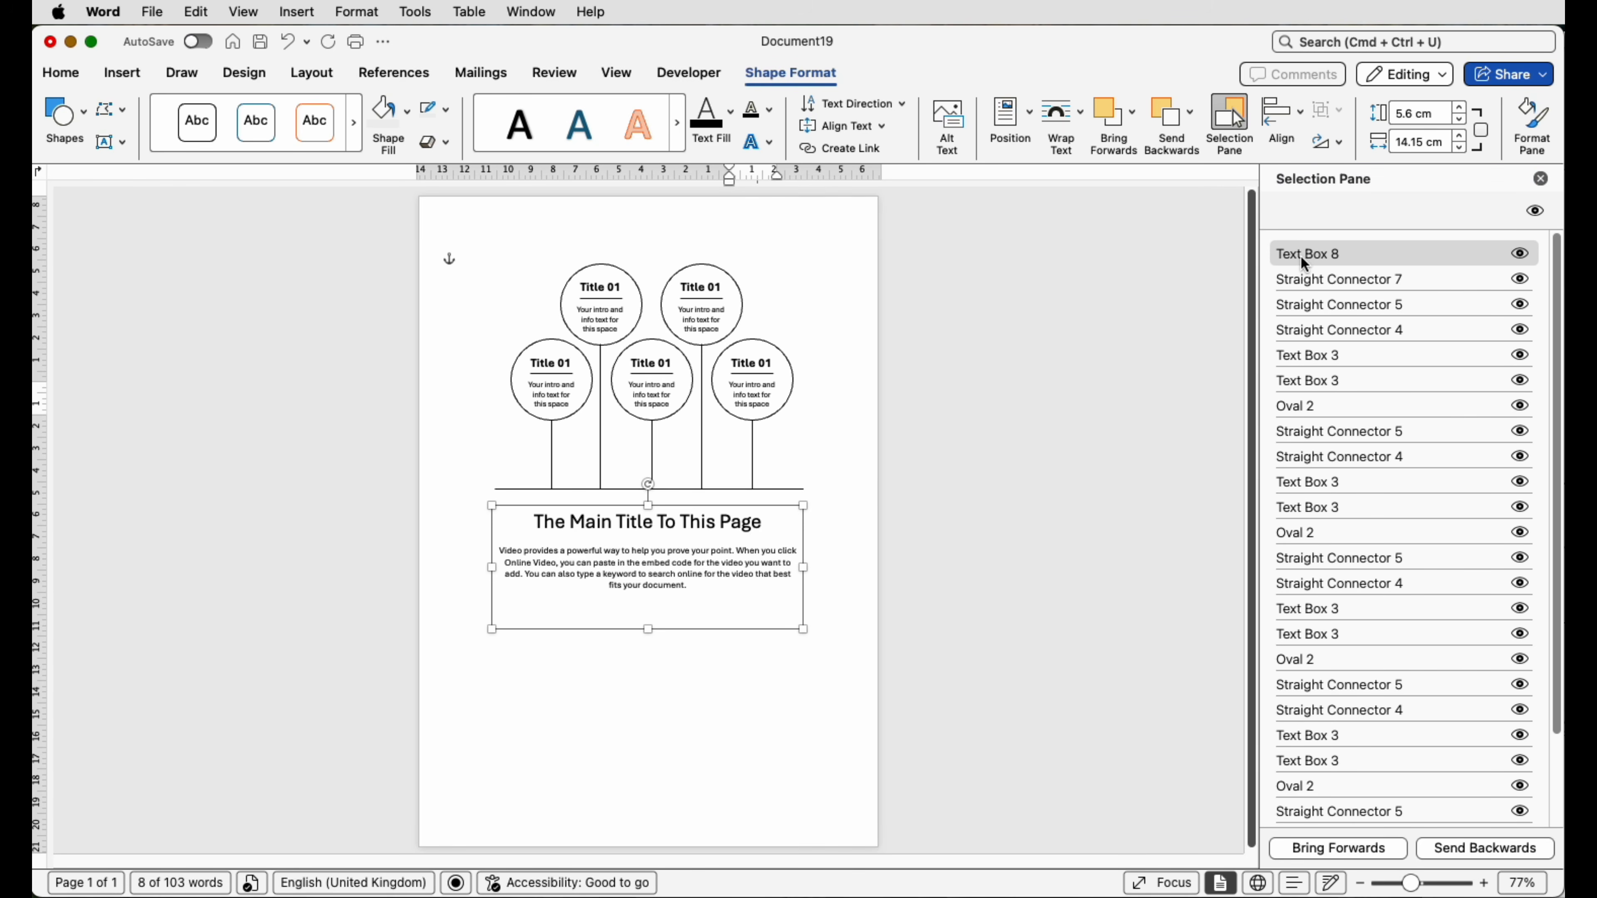
pyautogui.click(1285, 279)
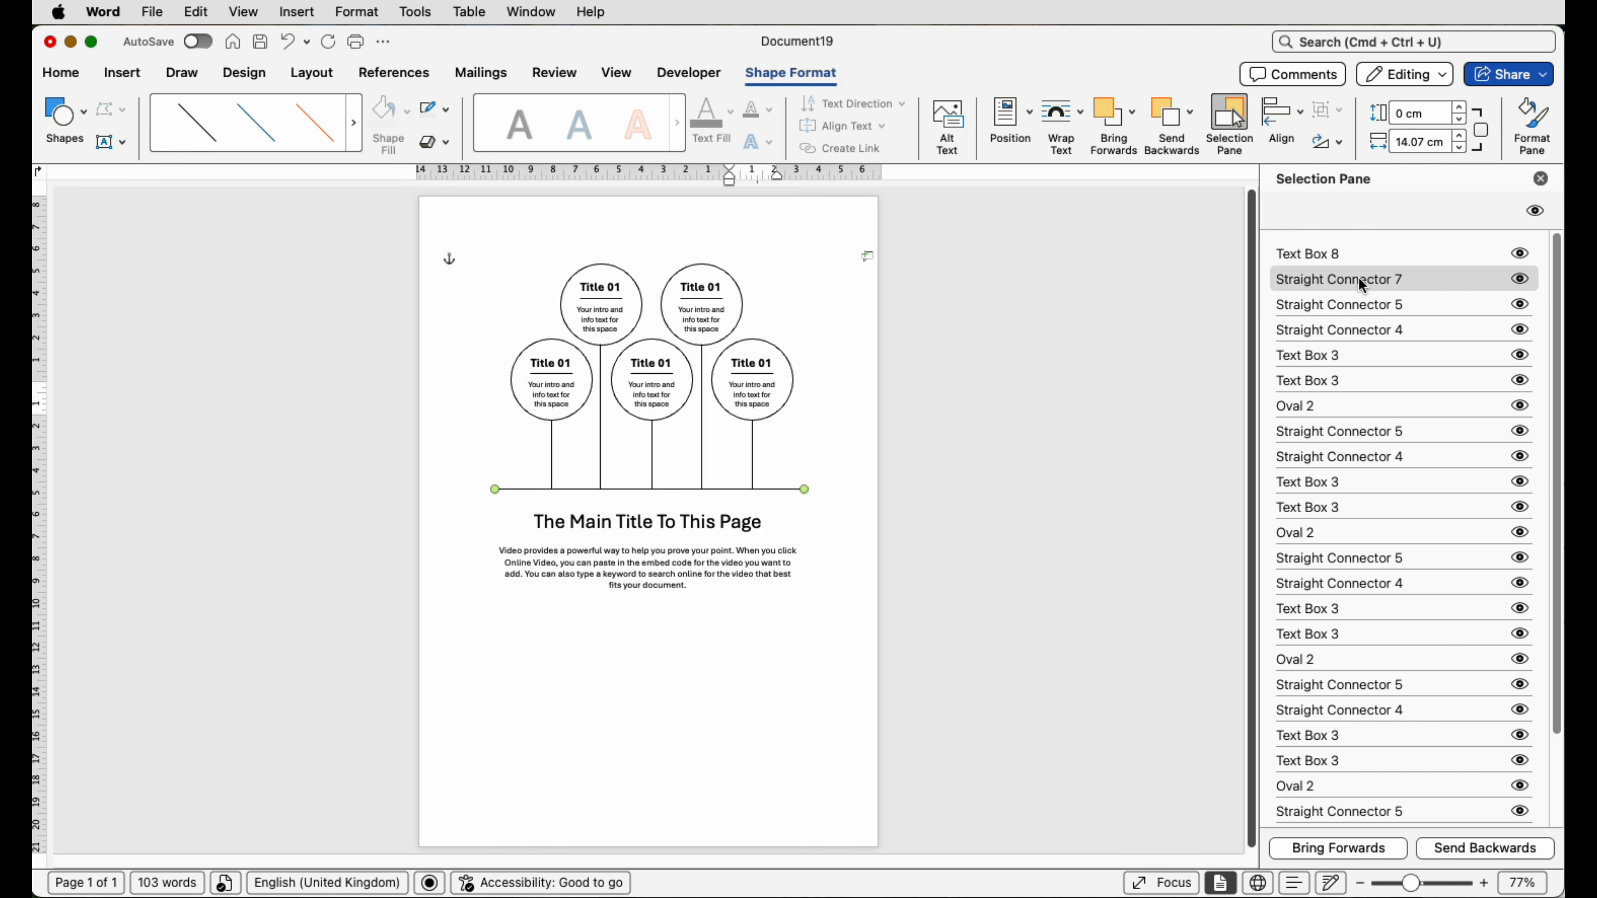
pyautogui.scroll(-4, 1348, 731)
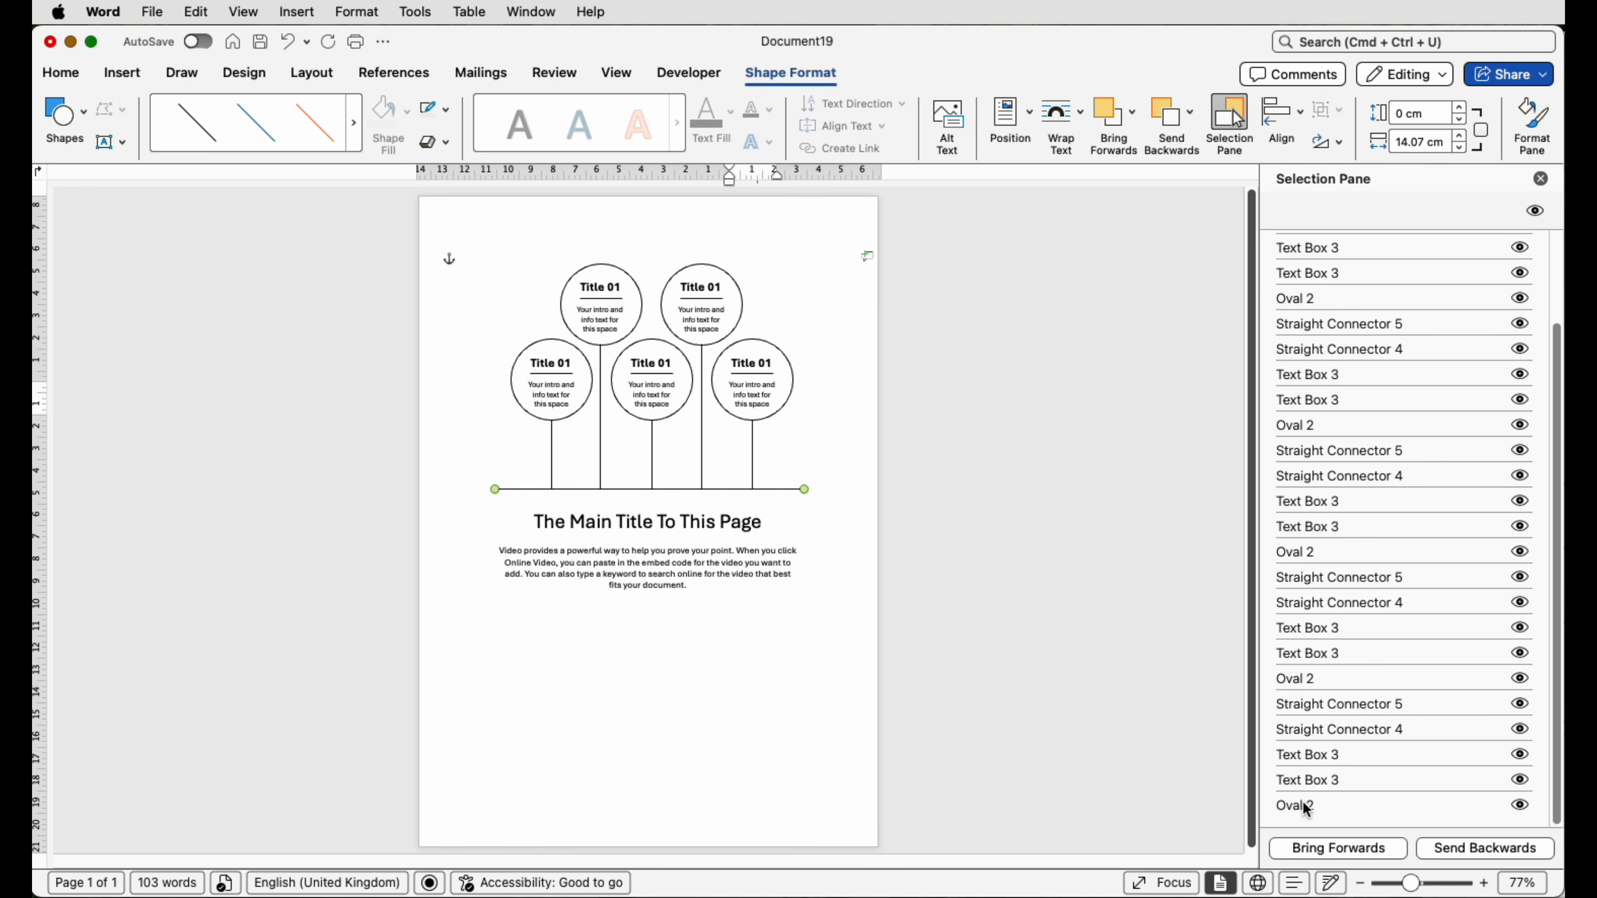
pyautogui.keyDown('shift'); pyautogui.click(1298, 806); pyautogui.keyUp('shift')
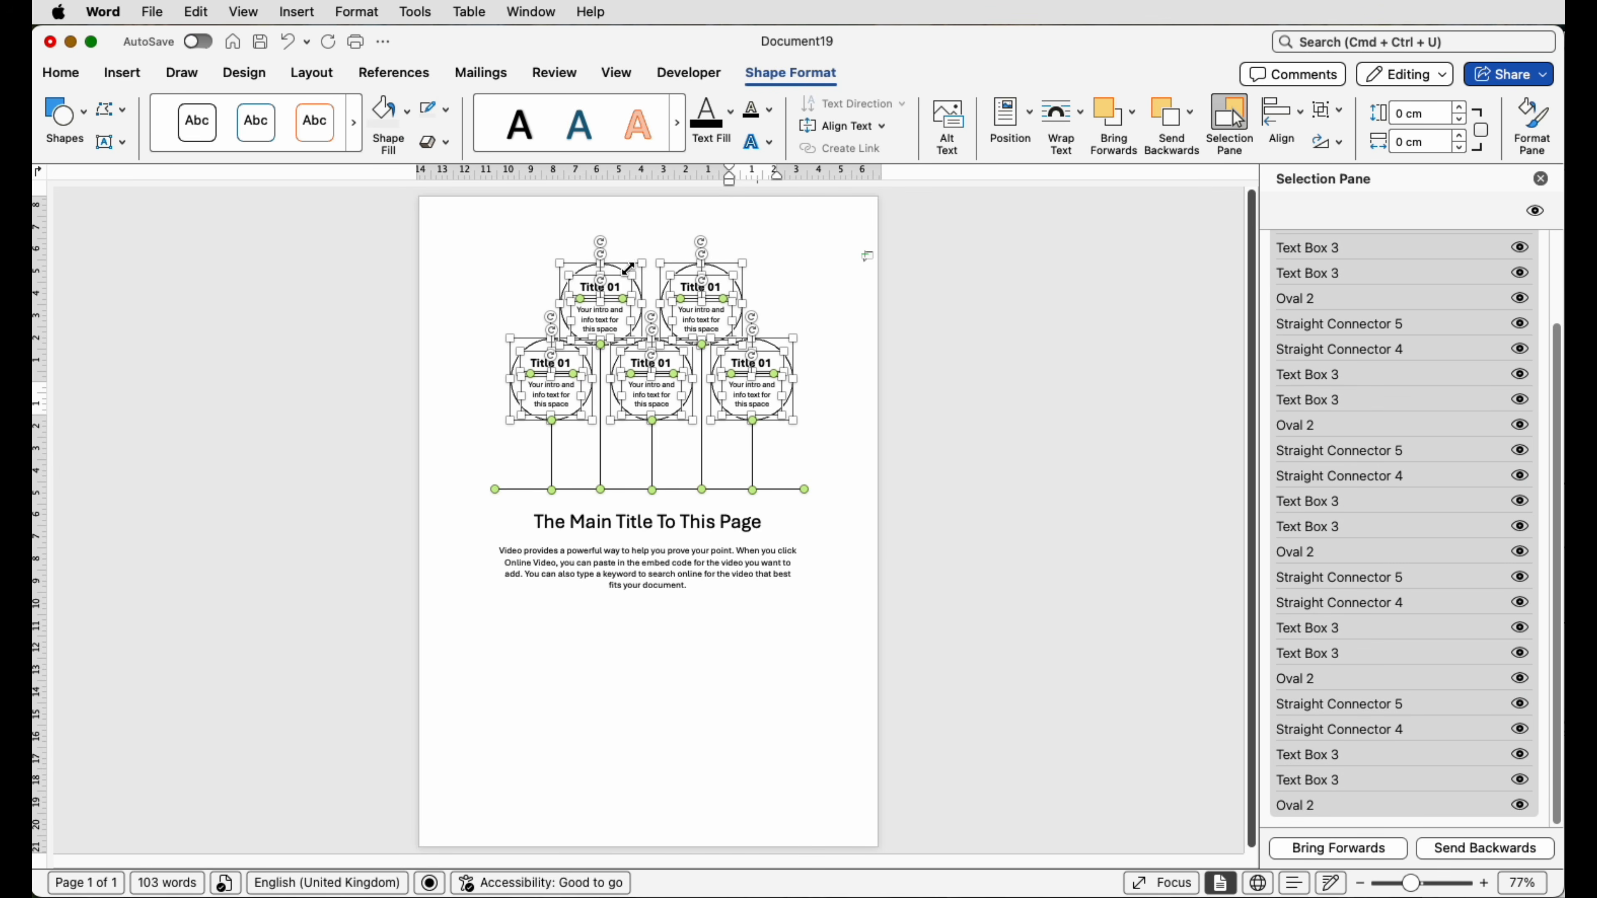
pyautogui.click(1334, 111)
pyautogui.click(1336, 139)
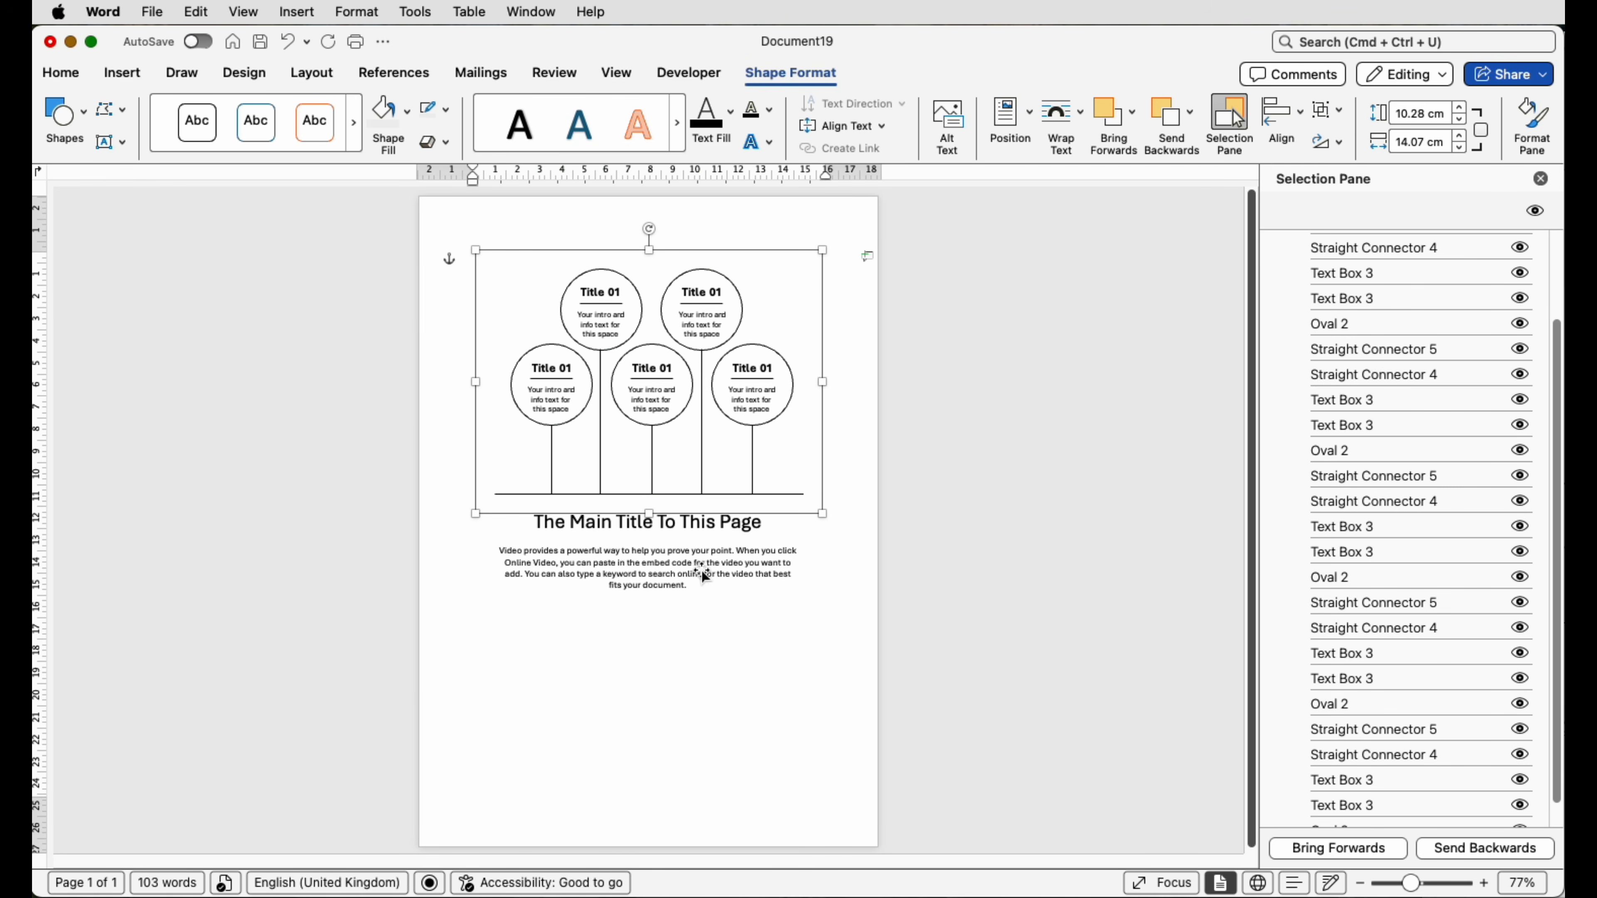
# - Move the main title text box well below the grouped graphic and shift the graphic down the page
pyautogui.moveTo(677, 573); pyautogui.dragTo(677, 682)
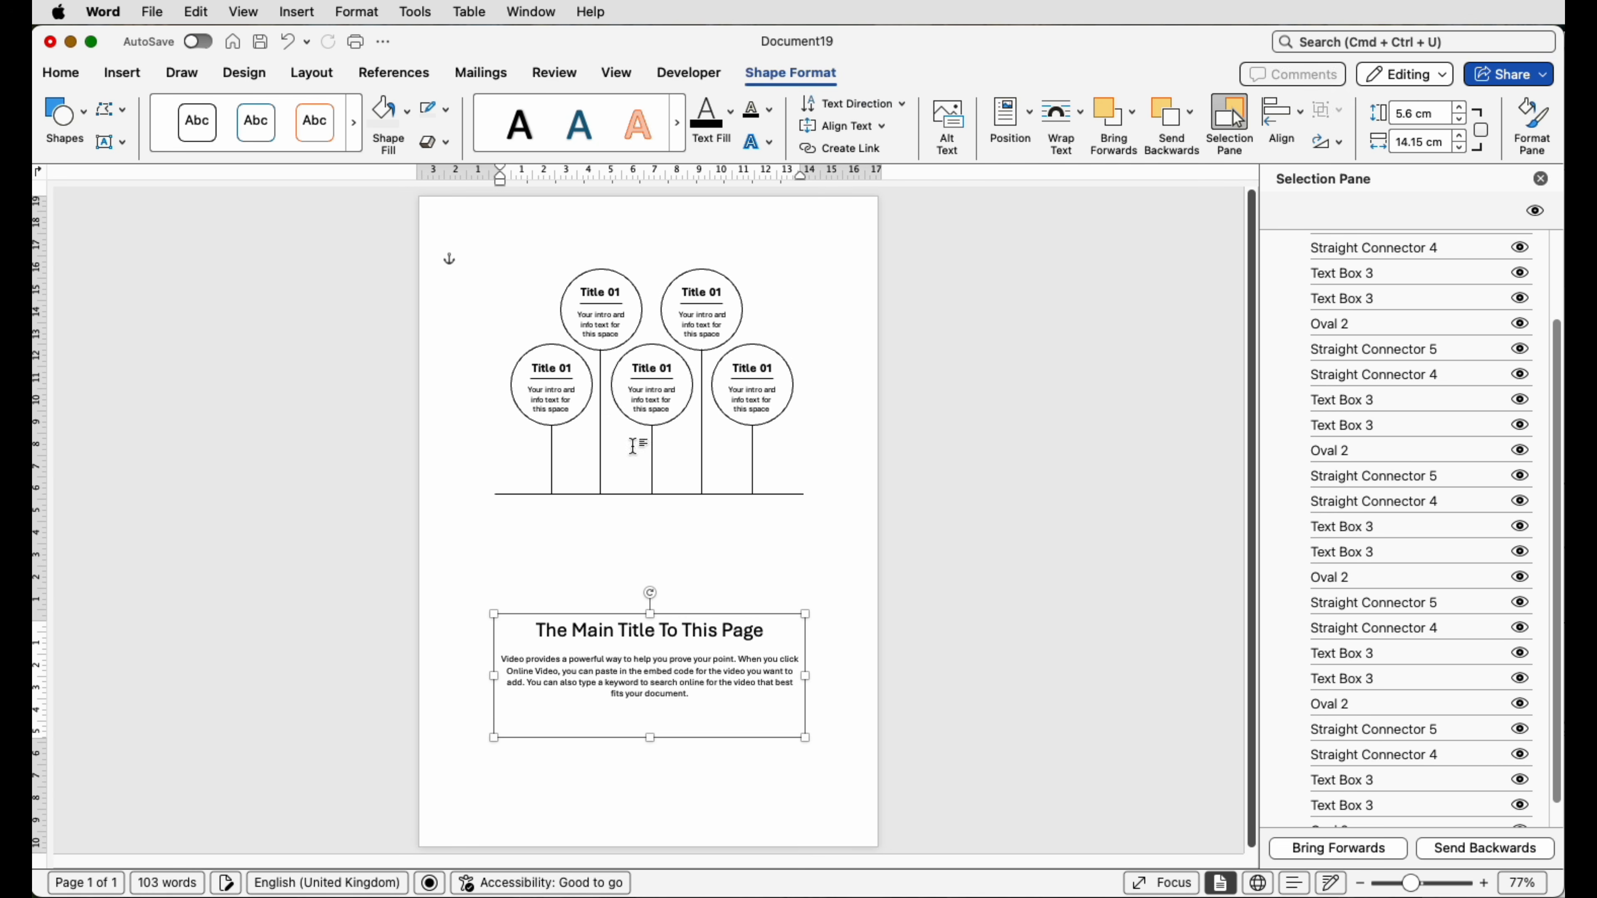
pyautogui.click(651, 457)
pyautogui.press('Down')
pyautogui.press('Down')
pyautogui.press('Down')
pyautogui.press('Down')
pyautogui.press('Down')
pyautogui.press('Down')
pyautogui.press('Down')
pyautogui.press('Down')
pyautogui.press('Down')
pyautogui.press('Down')
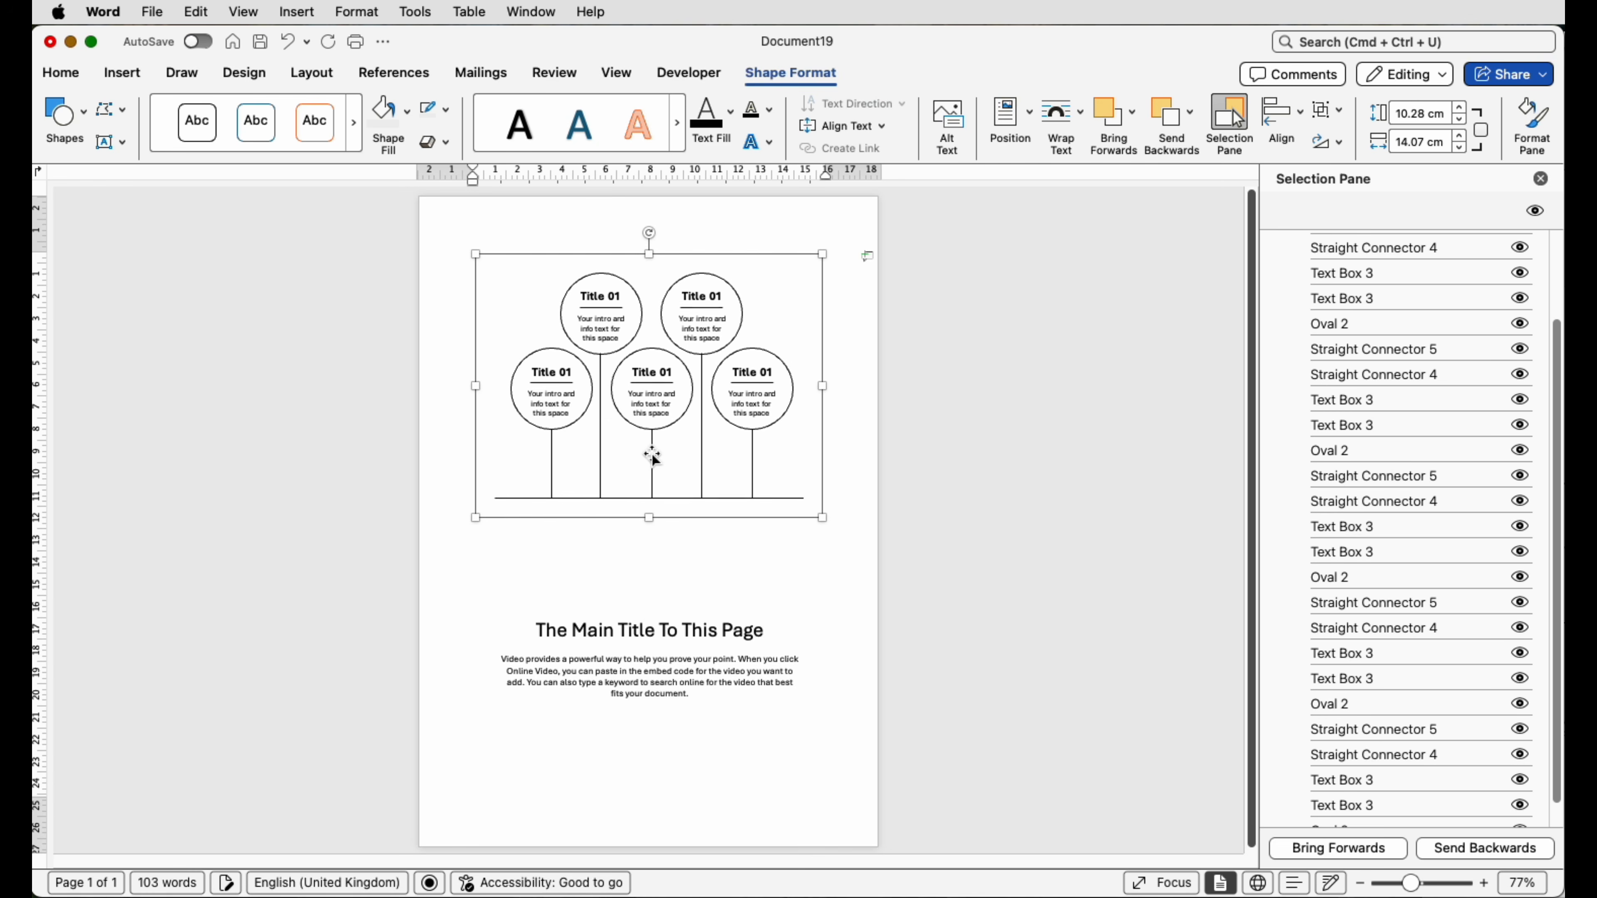
pyautogui.press('Down')
pyautogui.press('Down')
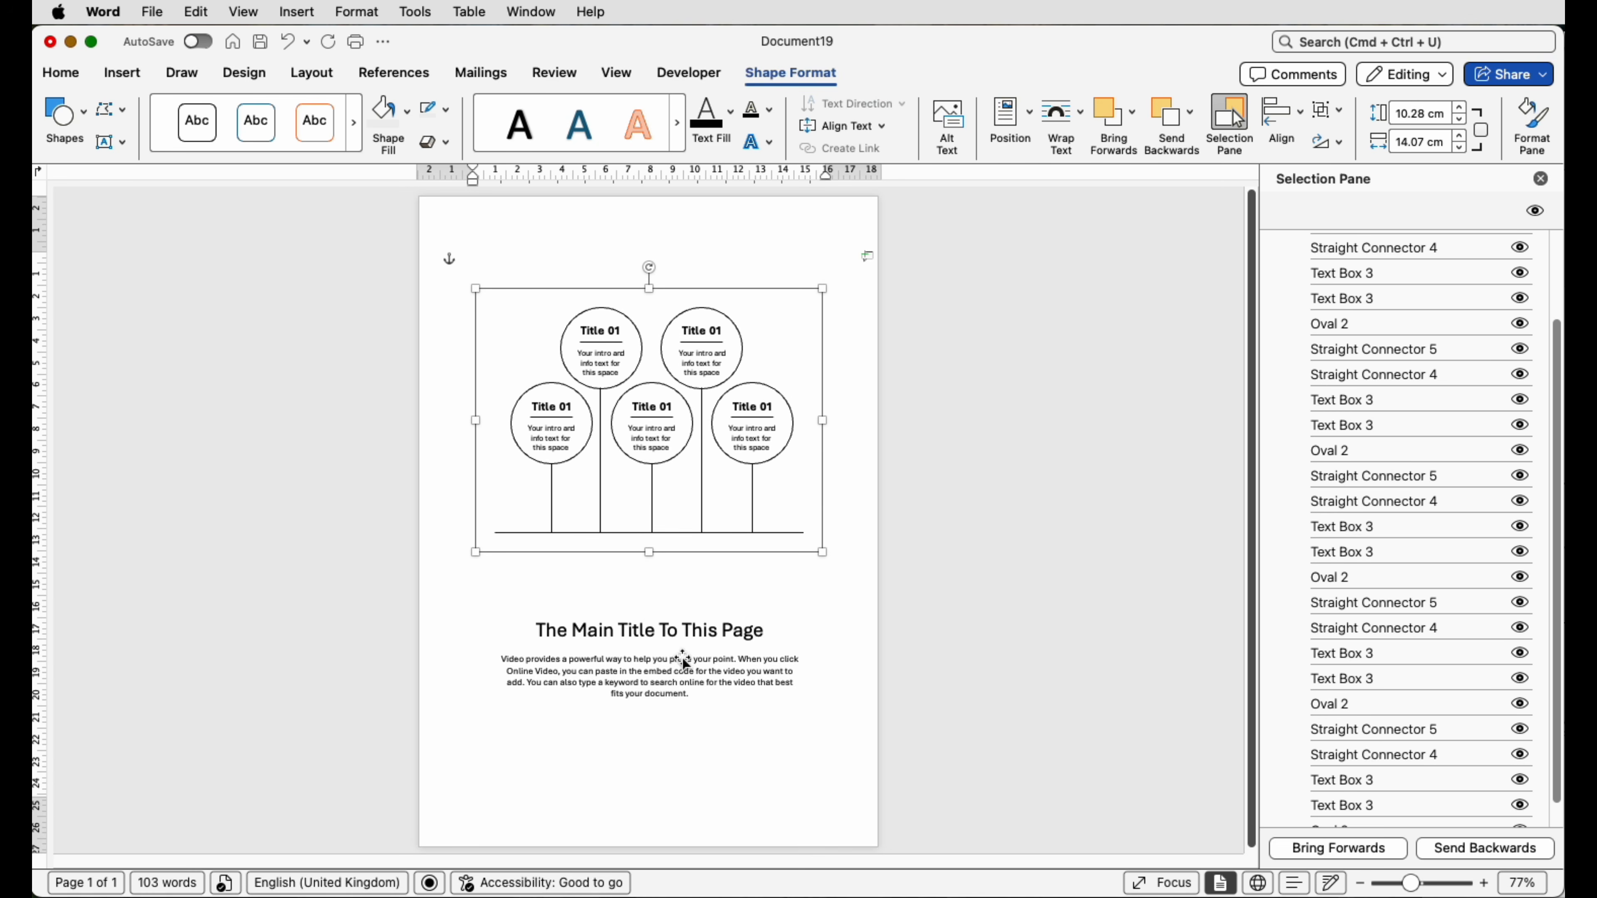
# - Move the main title text box up closer to the baseline and centre it horizontally on the page
pyautogui.click(687, 654)
pyautogui.press('Up')
pyautogui.press('Up')
pyautogui.press('Up')
pyautogui.press('Up')
pyautogui.press('Up')
pyautogui.press('Up')
pyautogui.press('Up')
pyautogui.press('Up')
pyautogui.press('Up')
pyautogui.press('Up')
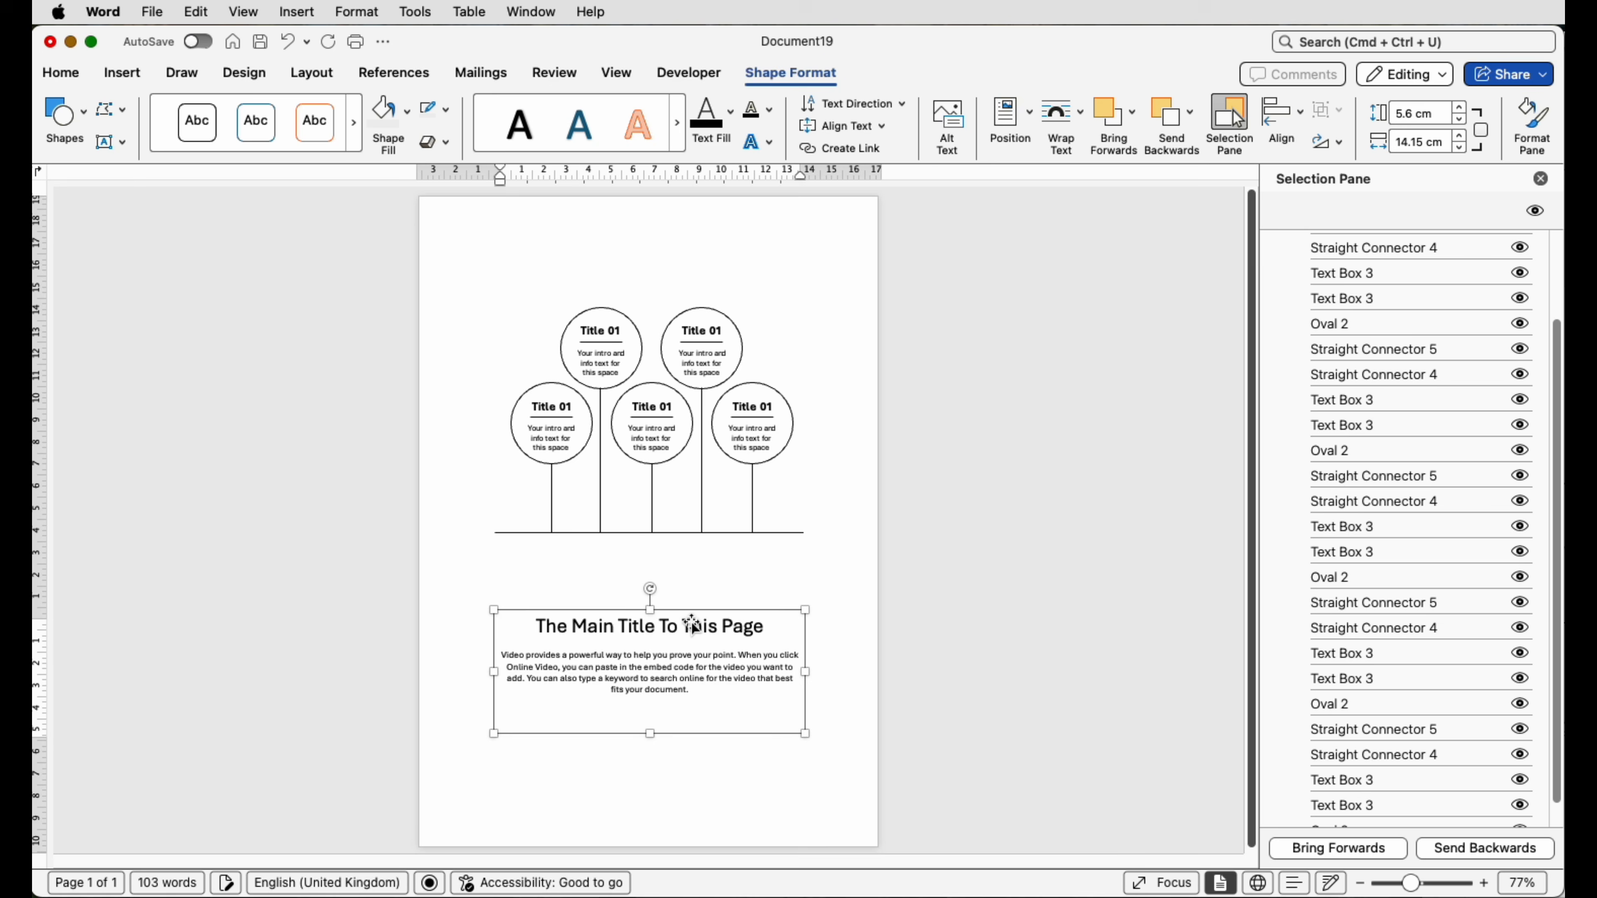
pyautogui.click(1273, 113)
pyautogui.click(1300, 193)
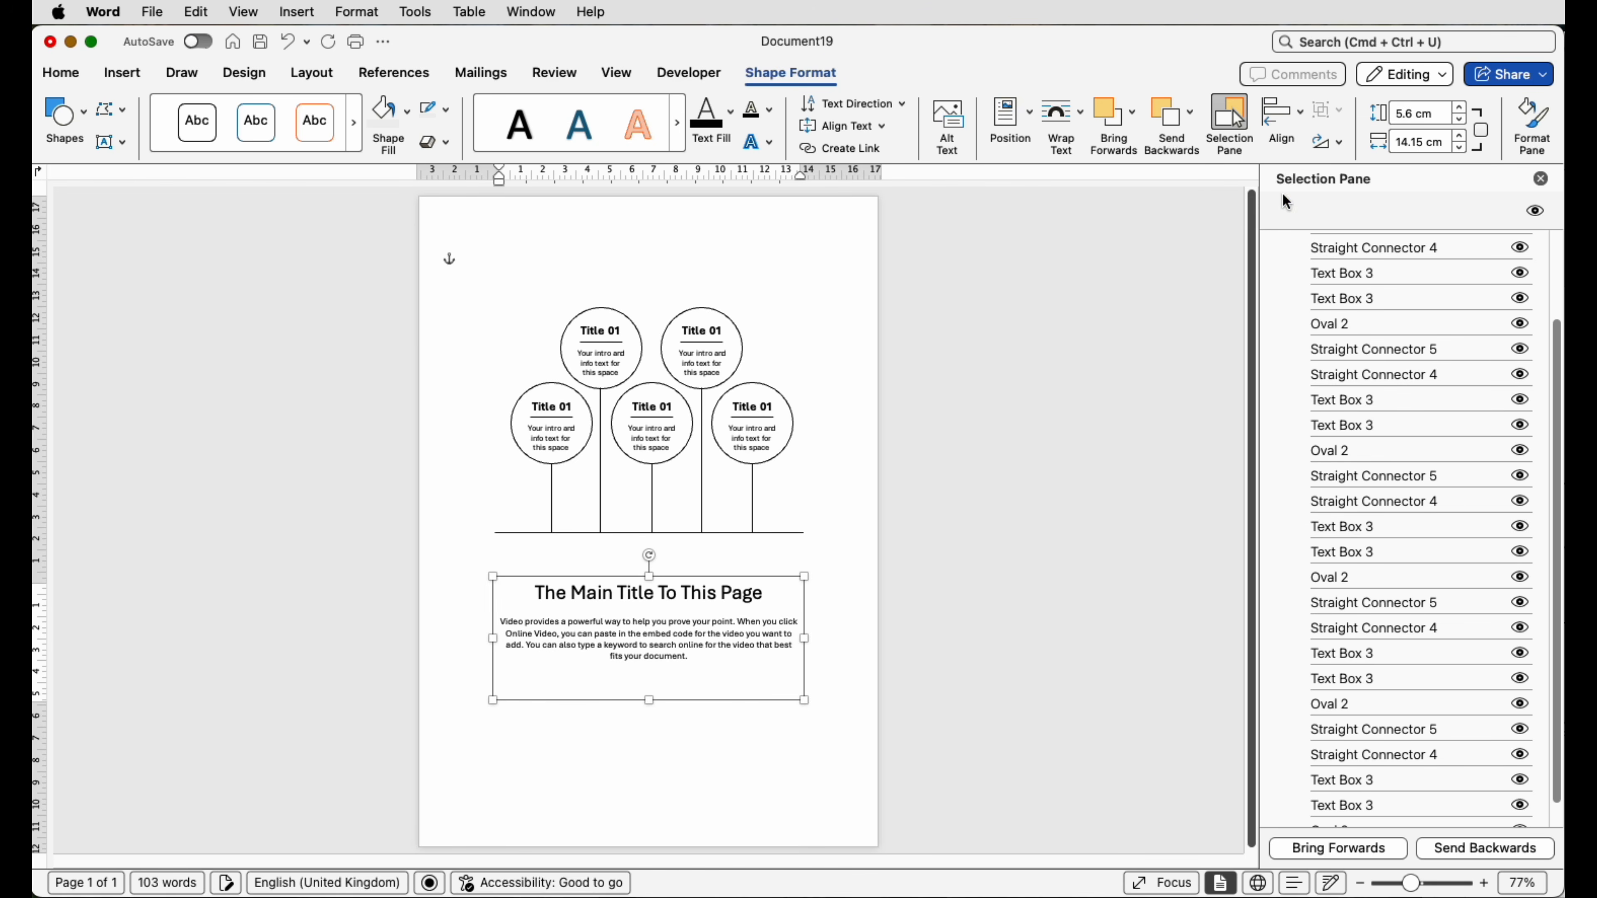
pyautogui.click(954, 506)
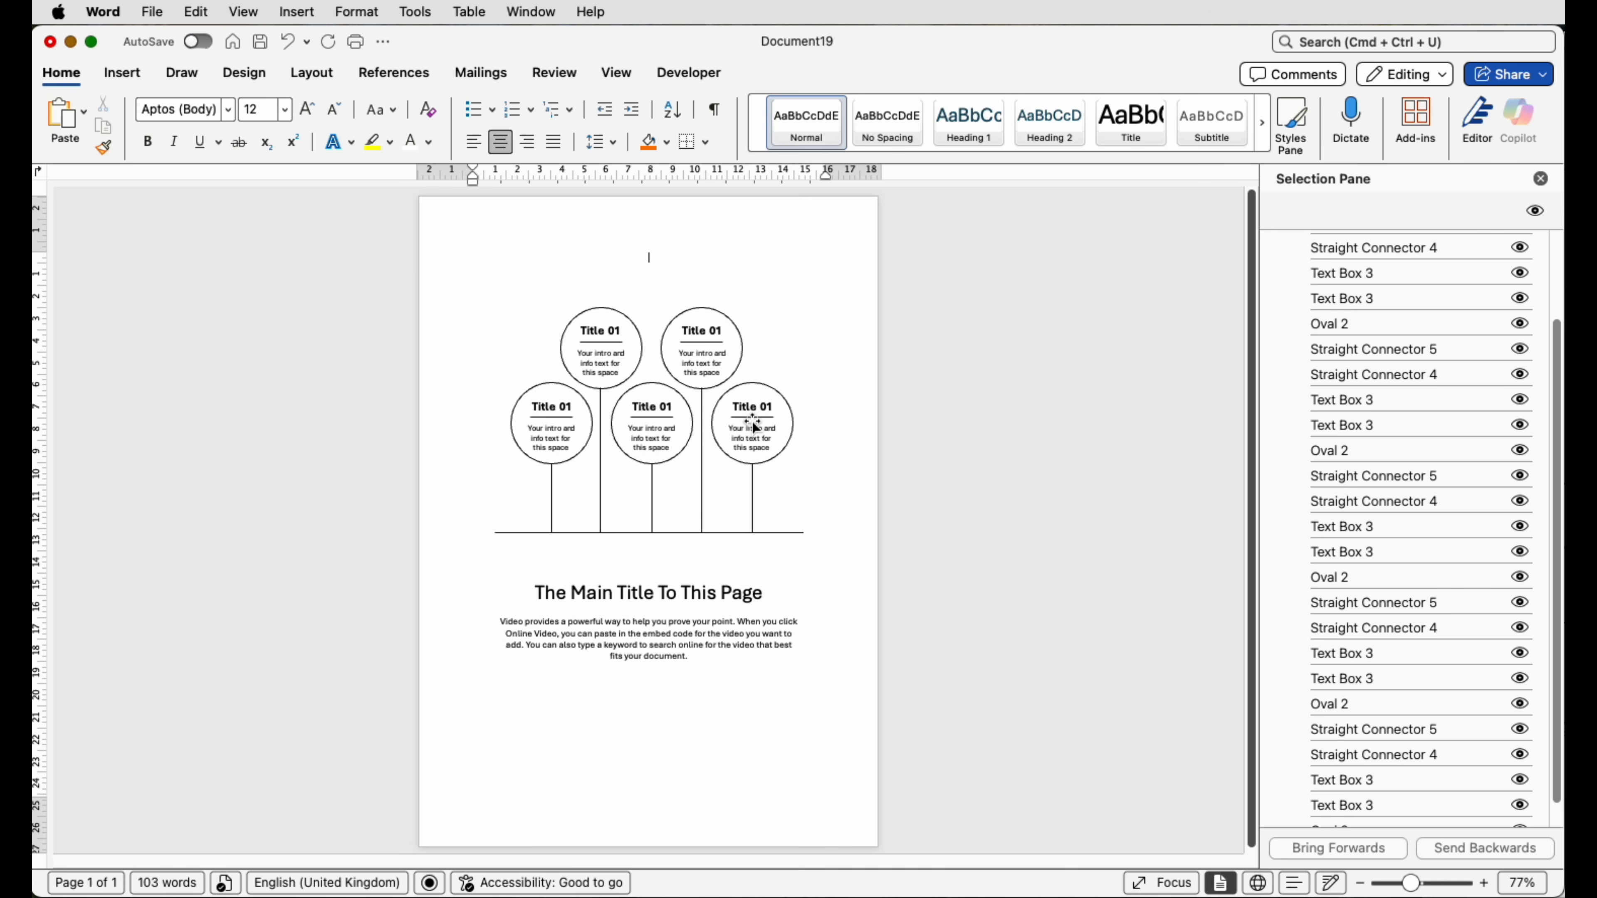
pyautogui.click(152, 14)
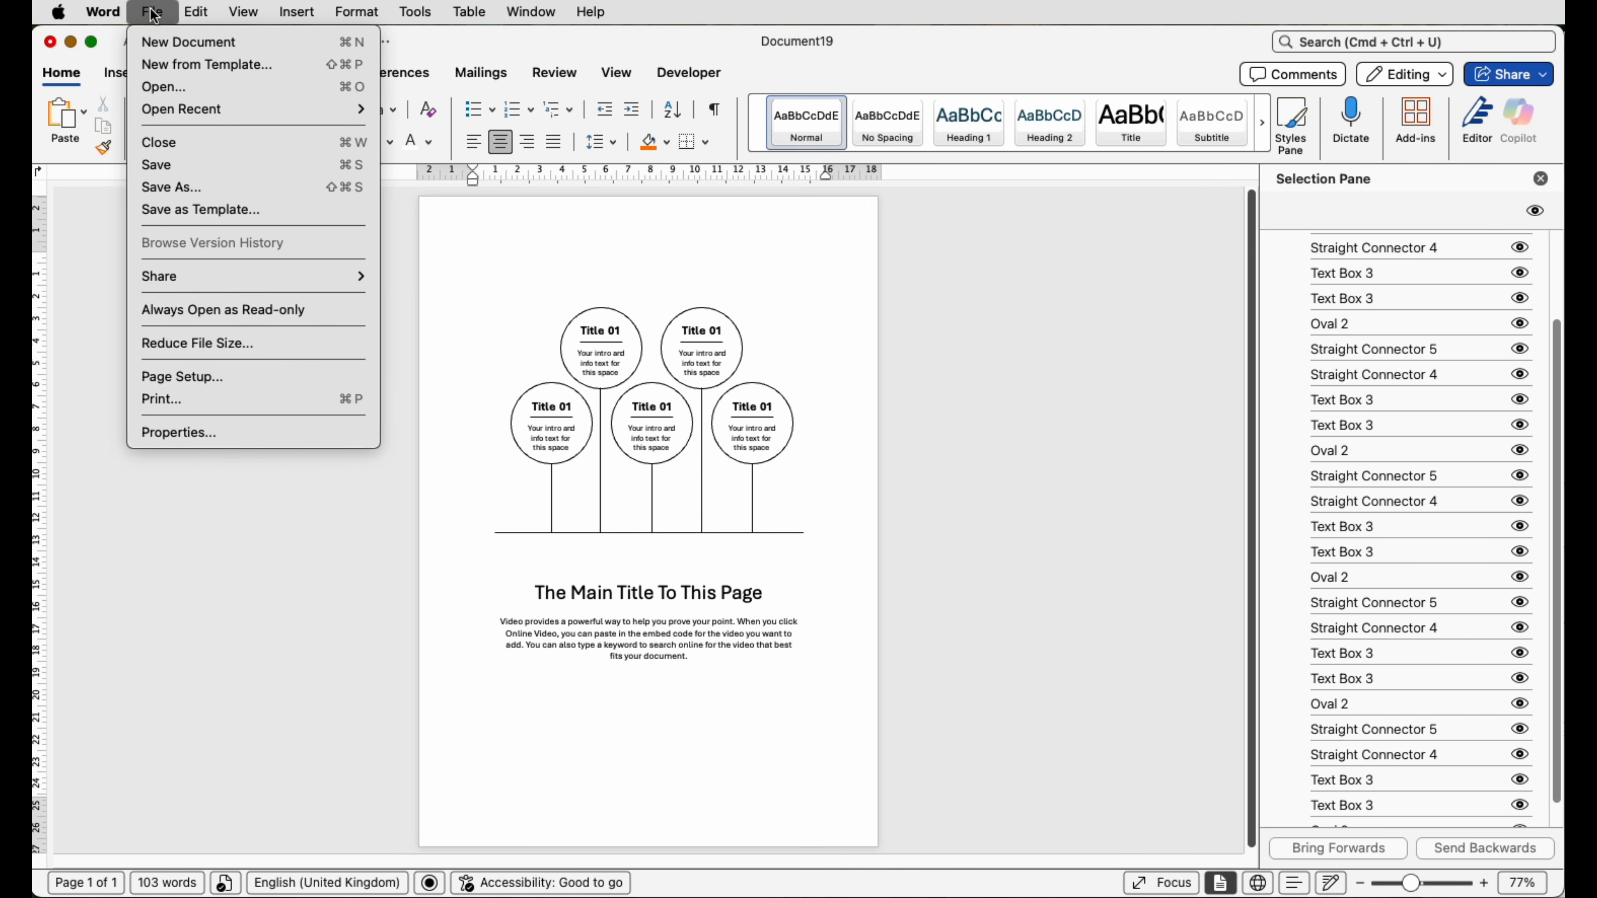
pyautogui.click(166, 212)
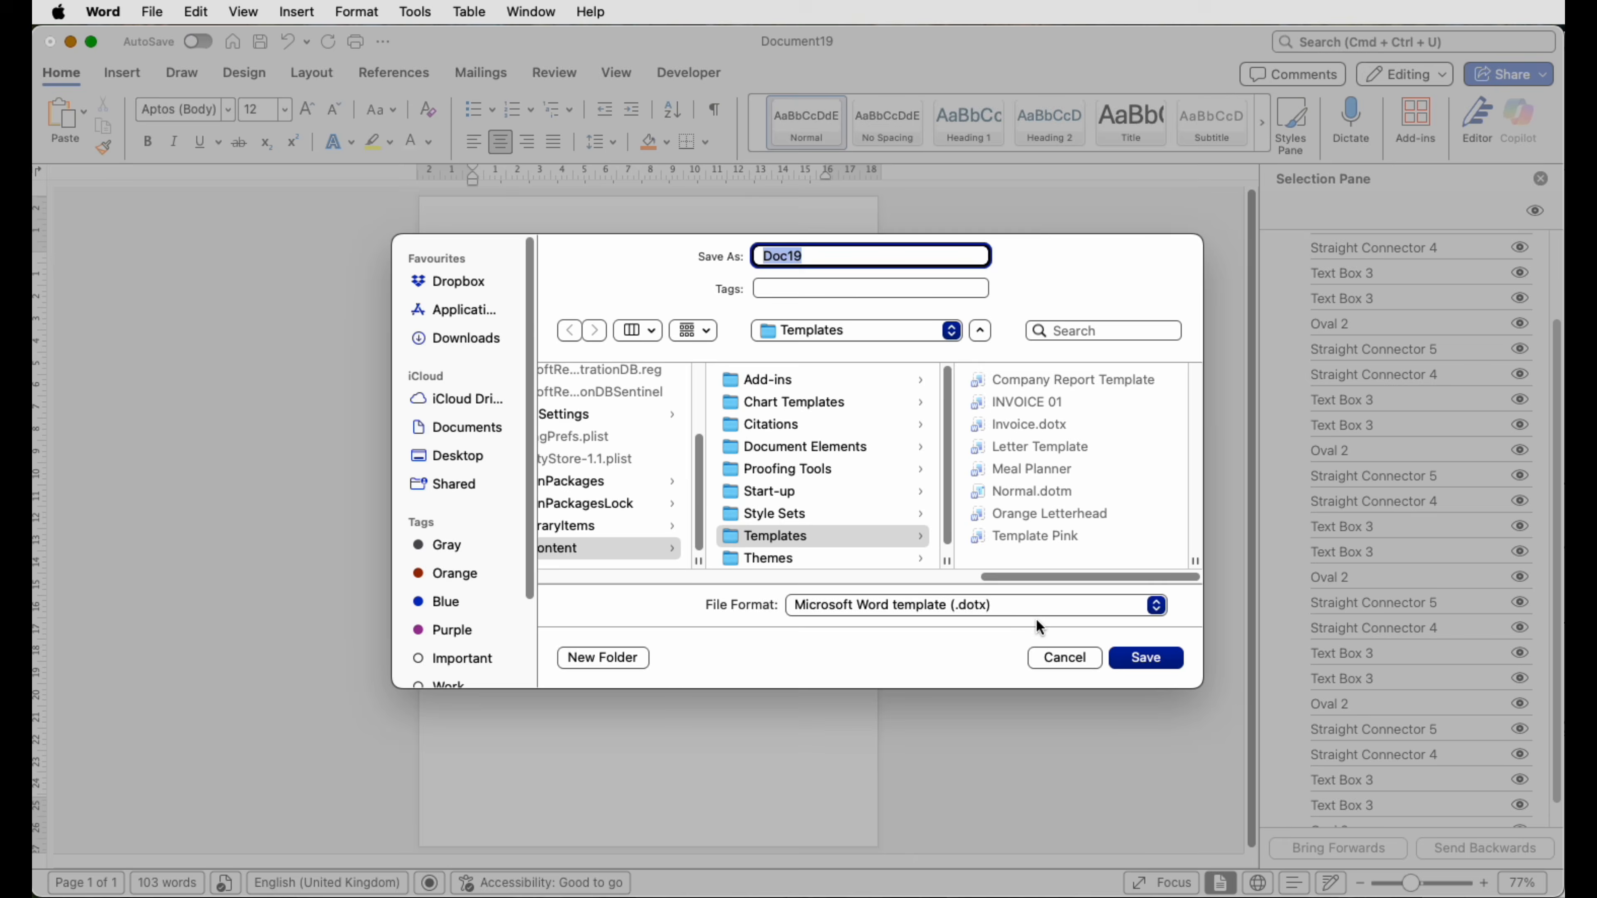
pyautogui.click(1050, 657)
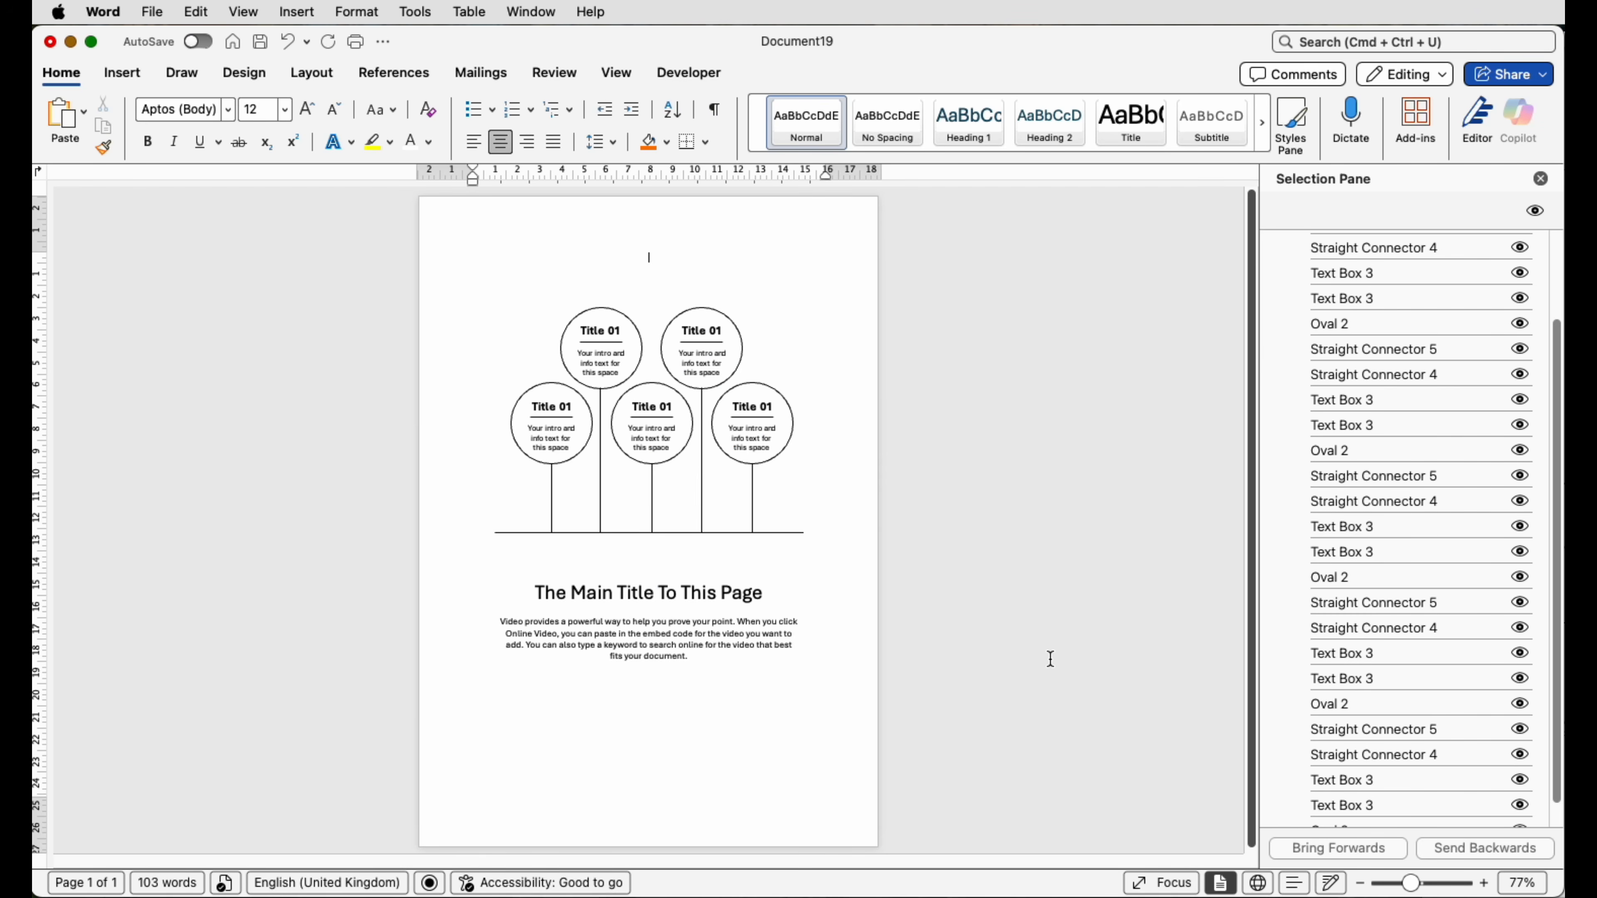